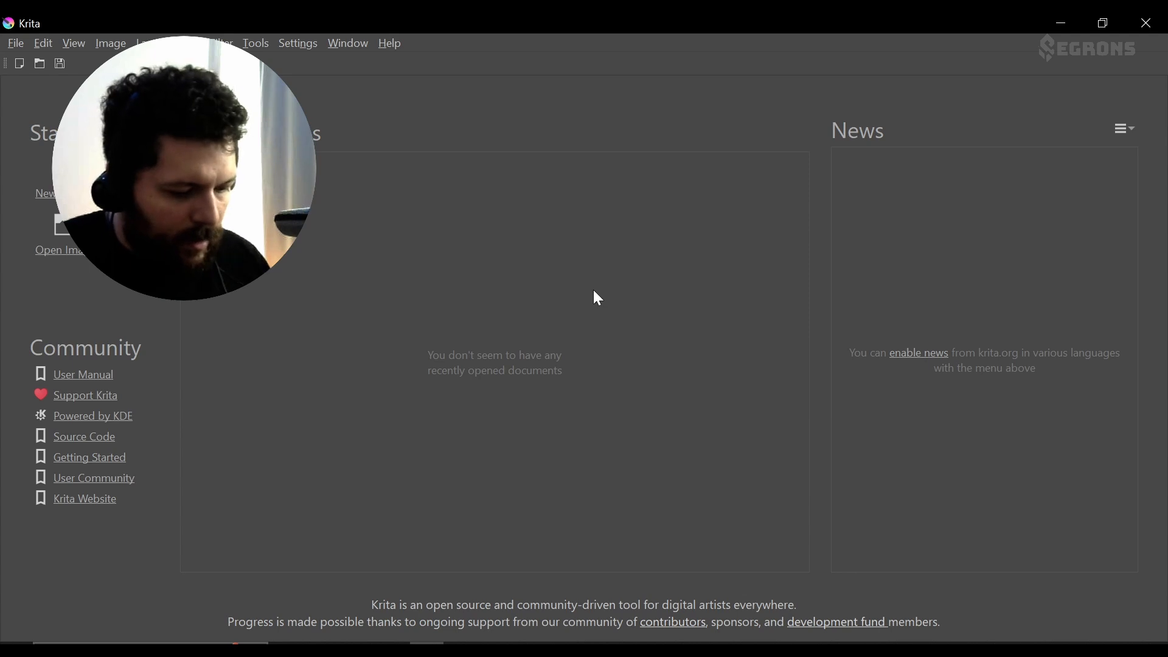
- Open the Support Krita page and read its introduction, donation options, use of funds and development contracting sections
{"action": "left_click", "coordinate": [92, 407]}
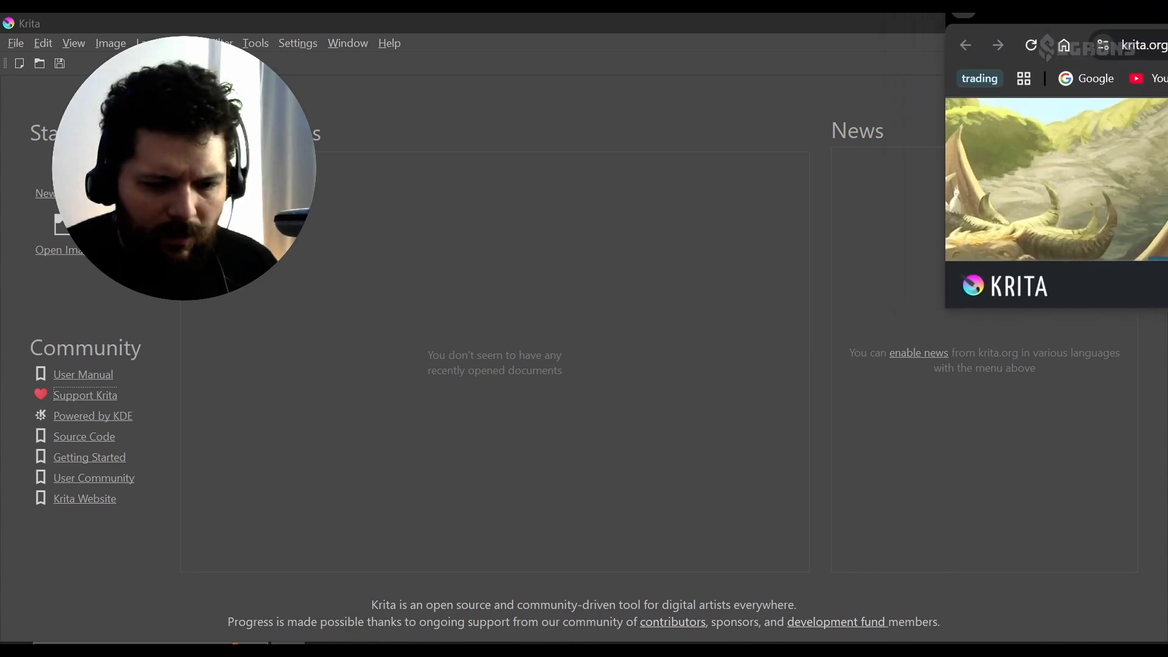
{"action": "scroll", "coordinate": [897, 289], "scroll_direction": "down", "scroll_amount": 3}
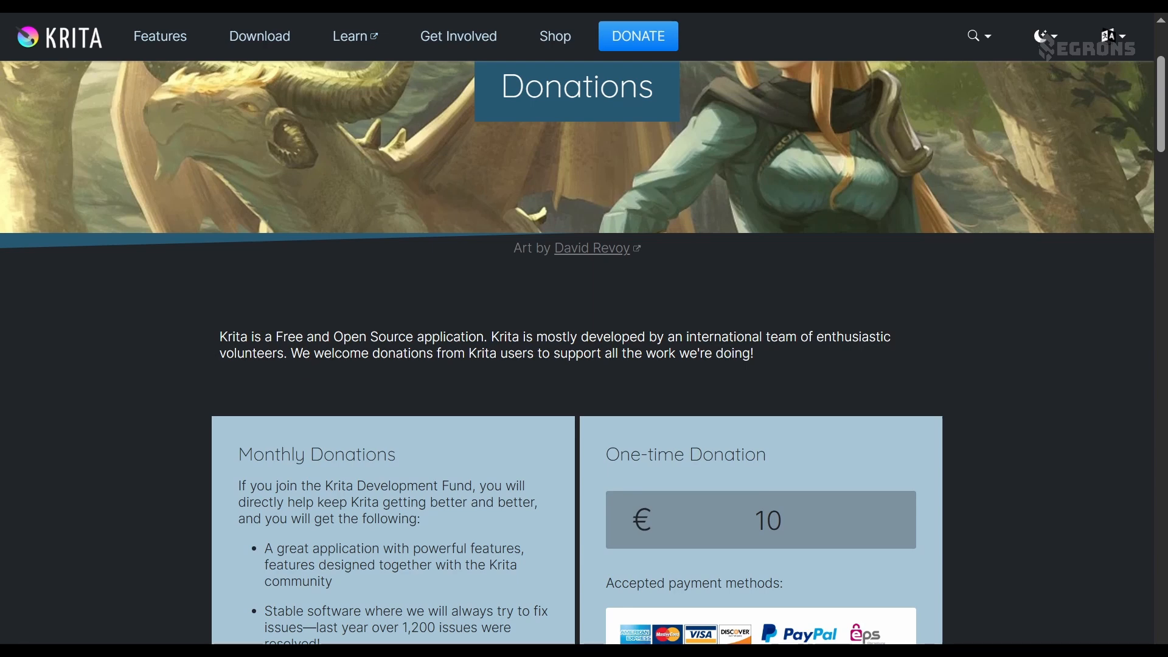
{"action": "left_click_drag", "start_coordinate": [219, 336], "coordinate": [758, 357]}
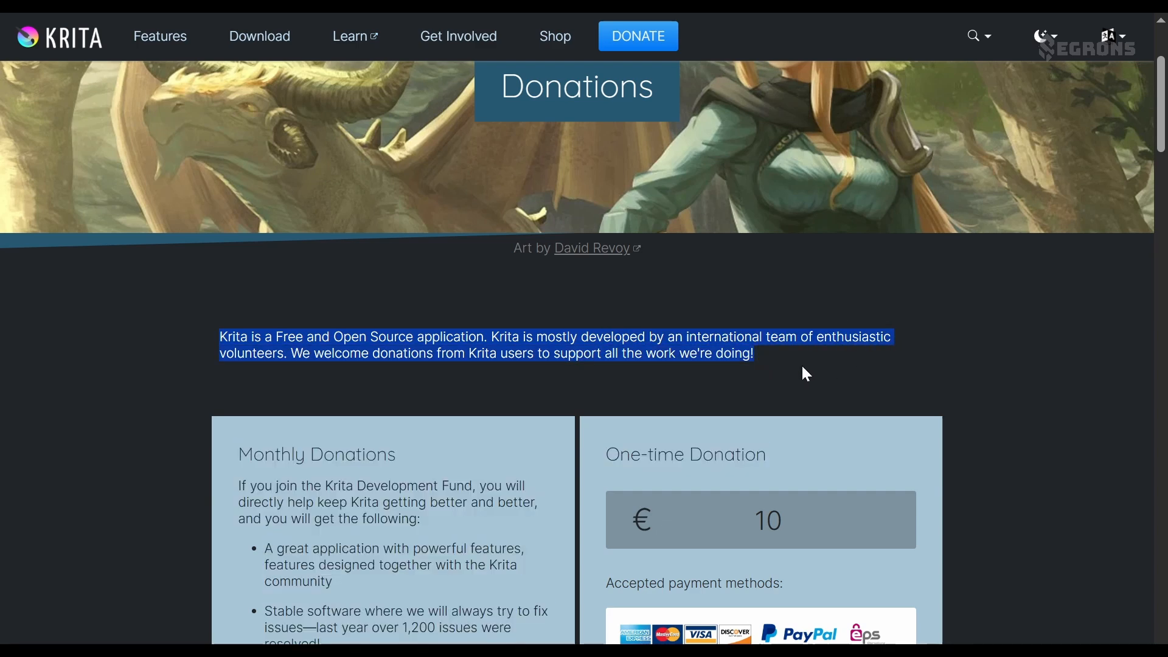
{"action": "left_click", "coordinate": [856, 361]}
{"action": "scroll", "coordinate": [958, 363], "scroll_direction": "down", "scroll_amount": 1}
{"action": "scroll", "coordinate": [963, 369], "scroll_direction": "down", "scroll_amount": 8}
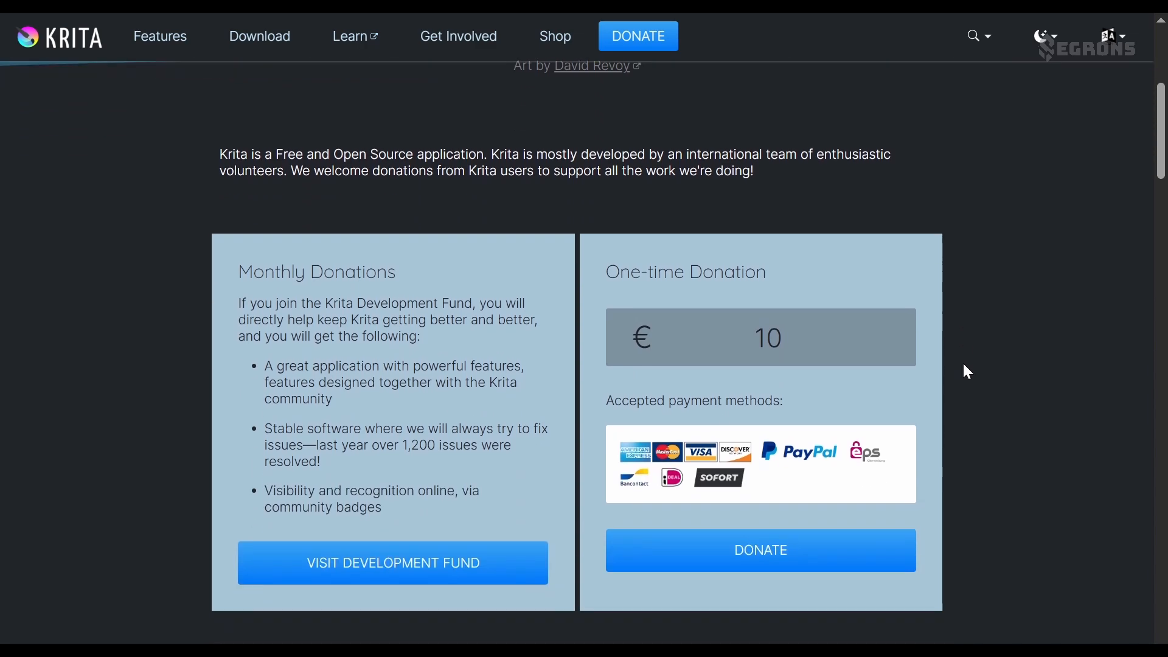
{"action": "scroll", "coordinate": [985, 387], "scroll_direction": "down", "scroll_amount": 3}
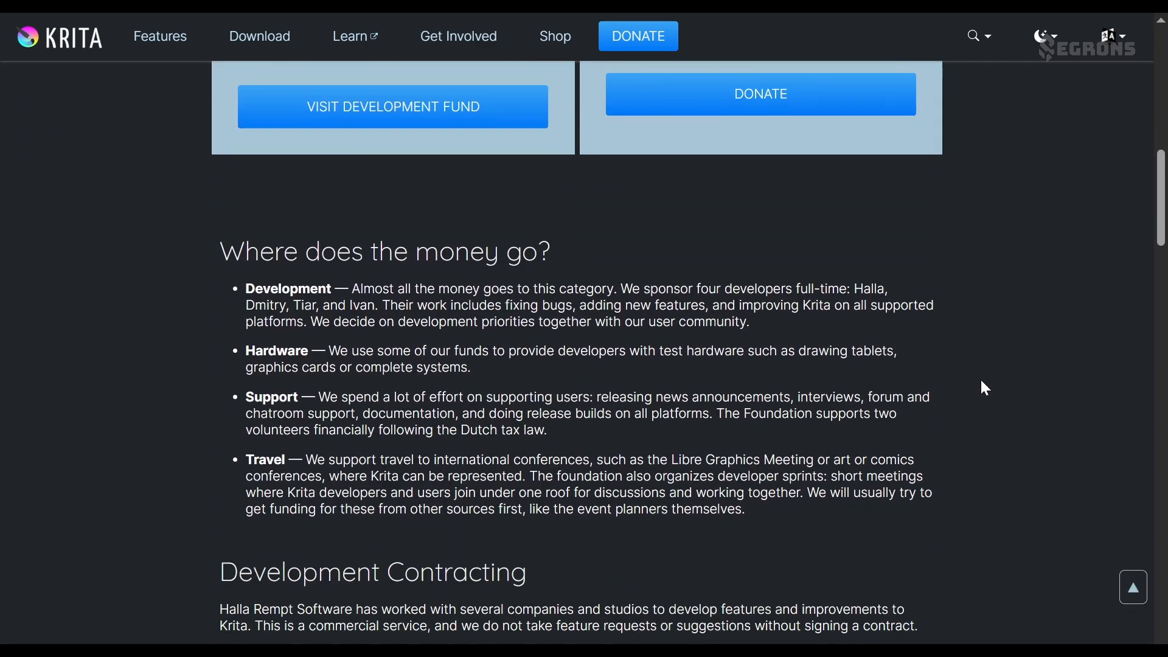
{"action": "scroll", "coordinate": [1006, 396], "scroll_direction": "down", "scroll_amount": 3}
{"action": "scroll", "coordinate": [1038, 411], "scroll_direction": "down", "scroll_amount": 8}
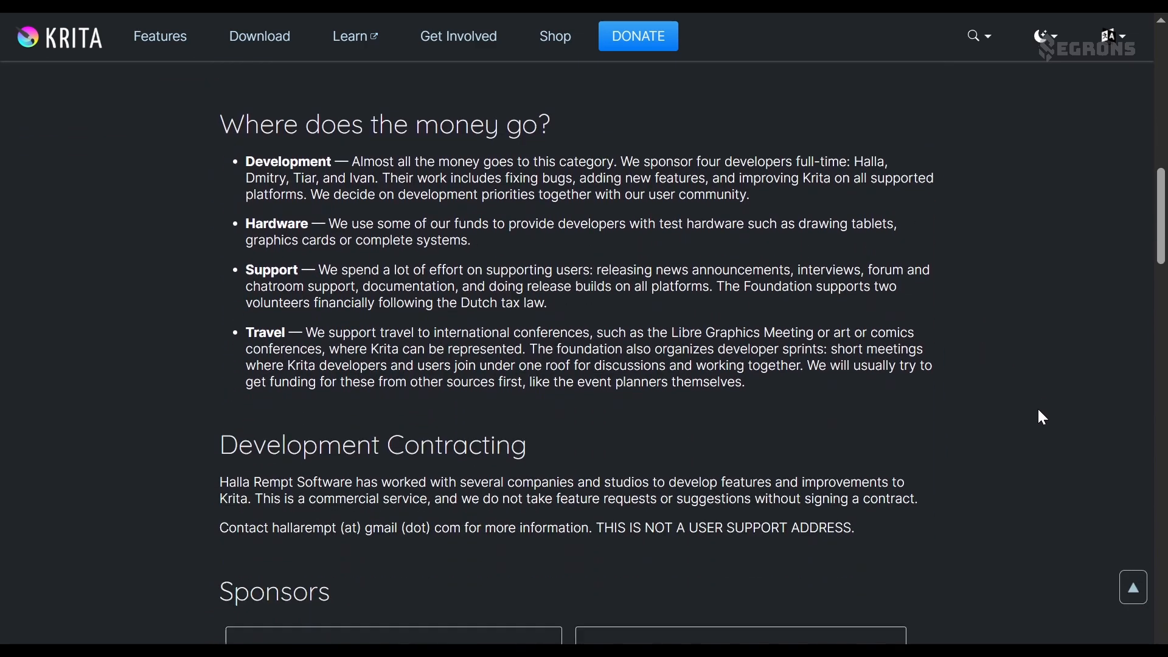
{"action": "scroll", "coordinate": [1043, 417], "scroll_direction": "down", "scroll_amount": 5}
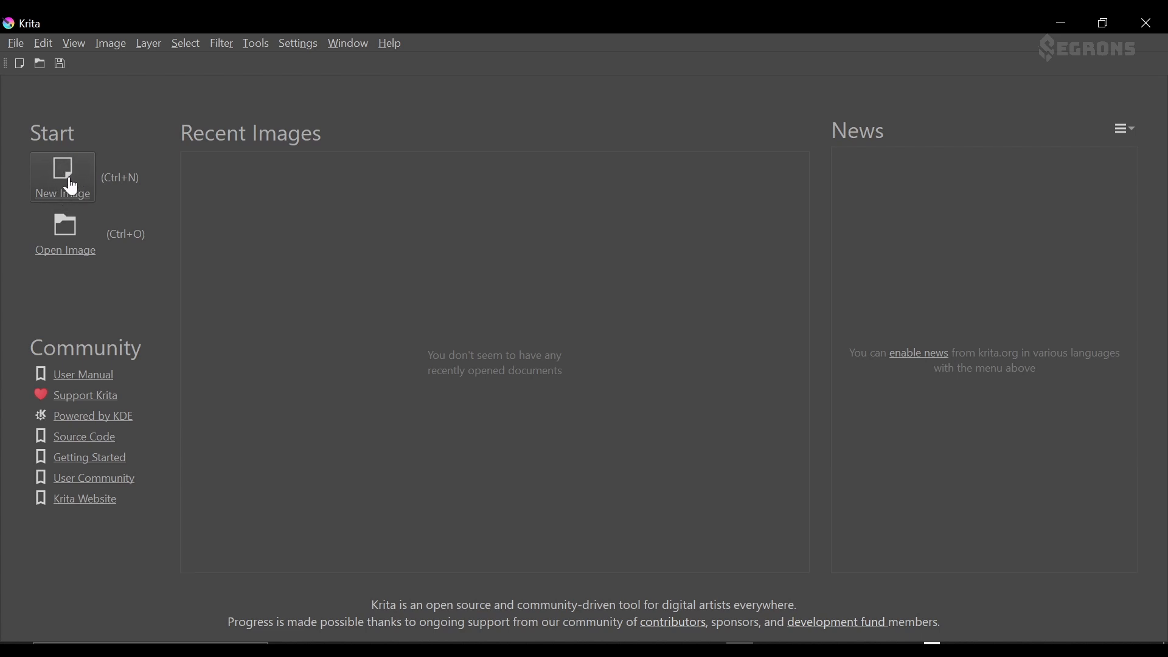
- Create a new document from the Animation-Japanese-En animation template
{"action": "left_click", "coordinate": [72, 186]}
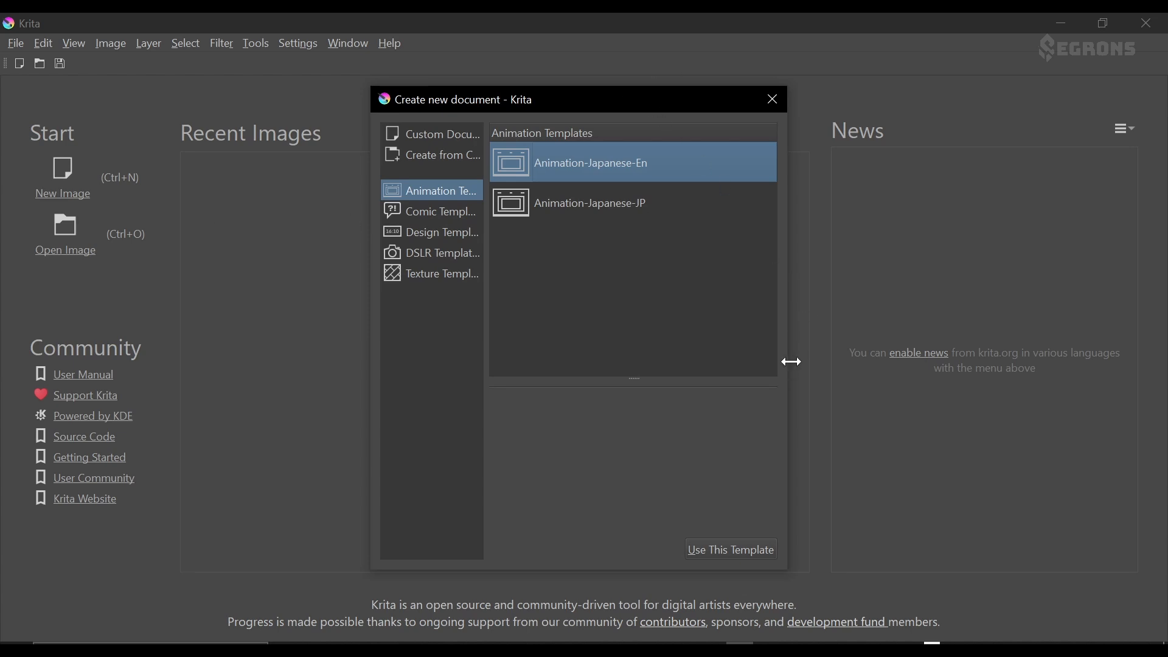
{"action": "left_click_drag", "start_coordinate": [791, 362], "coordinate": [1098, 358]}
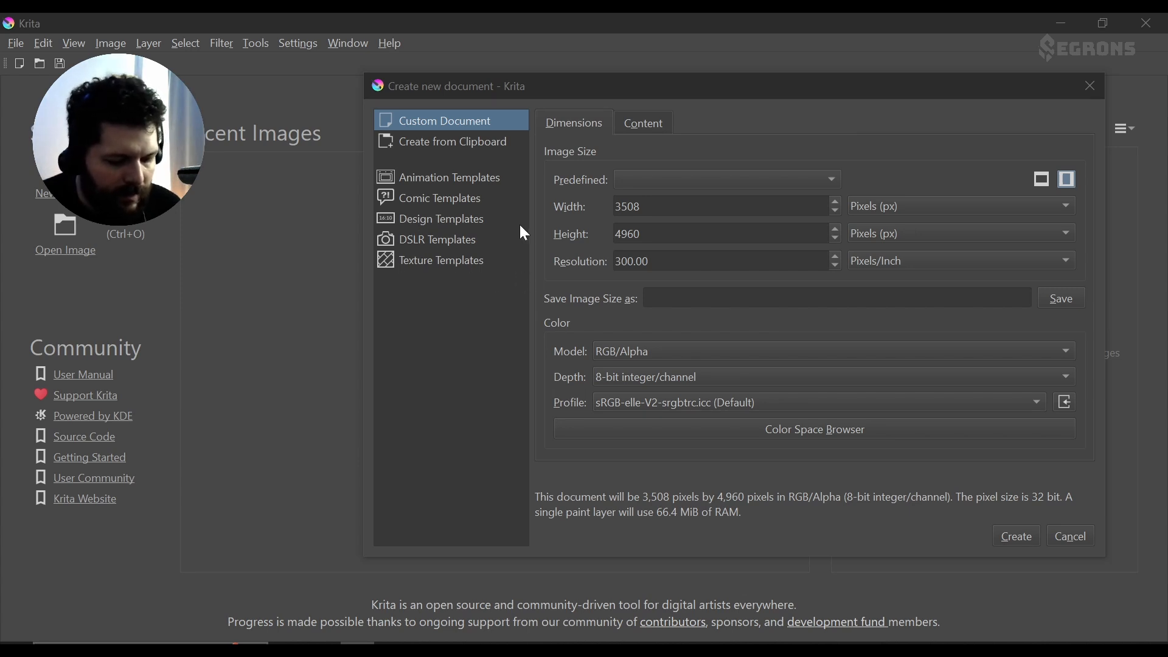
{"action": "left_click", "coordinate": [465, 180]}
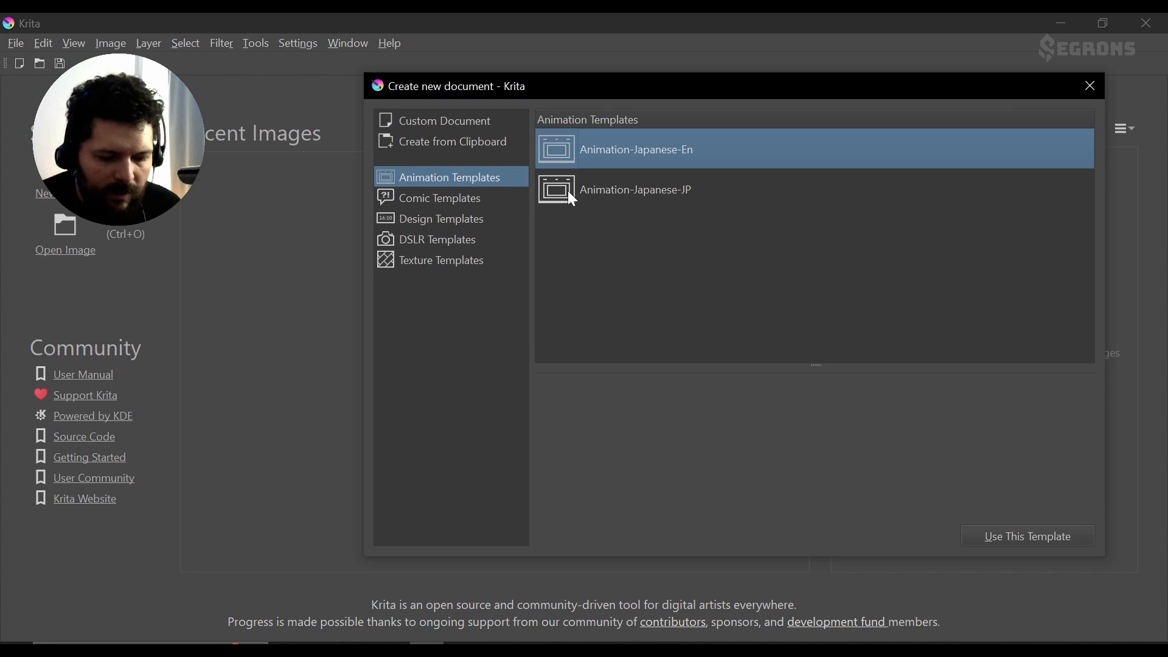
{"action": "left_click", "coordinate": [1038, 538]}
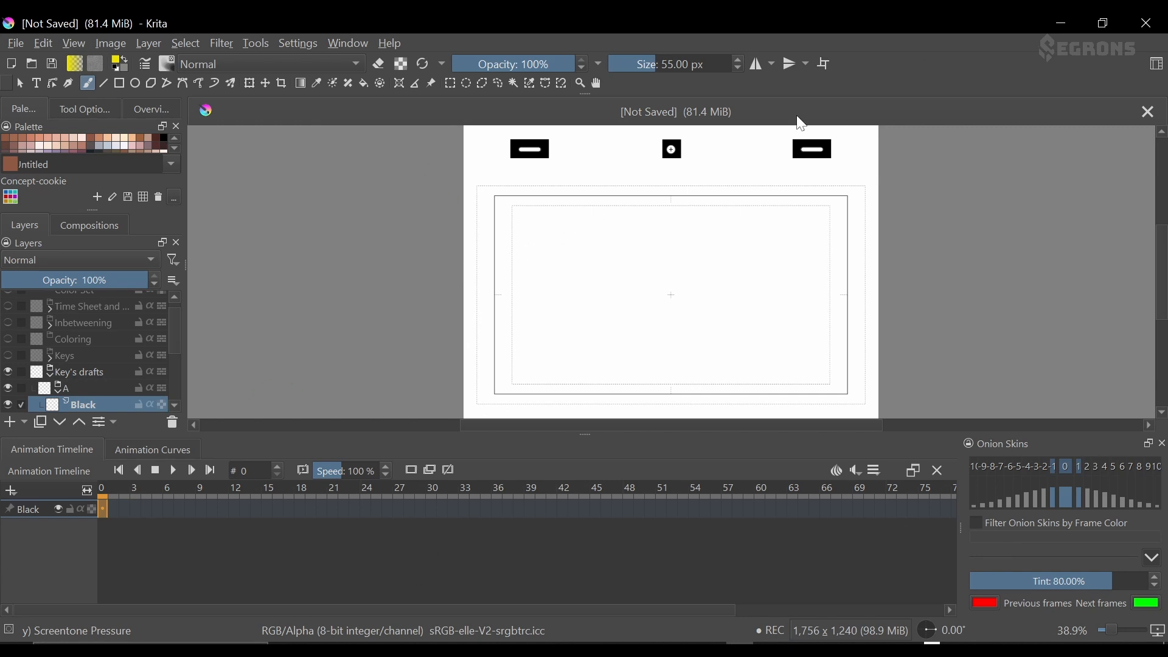
- Create a custom 3508 by 4960 pixel document at 300 pixels/inch in 8-bit RGB/Alpha
{"action": "key", "text": "ctrl+n"}
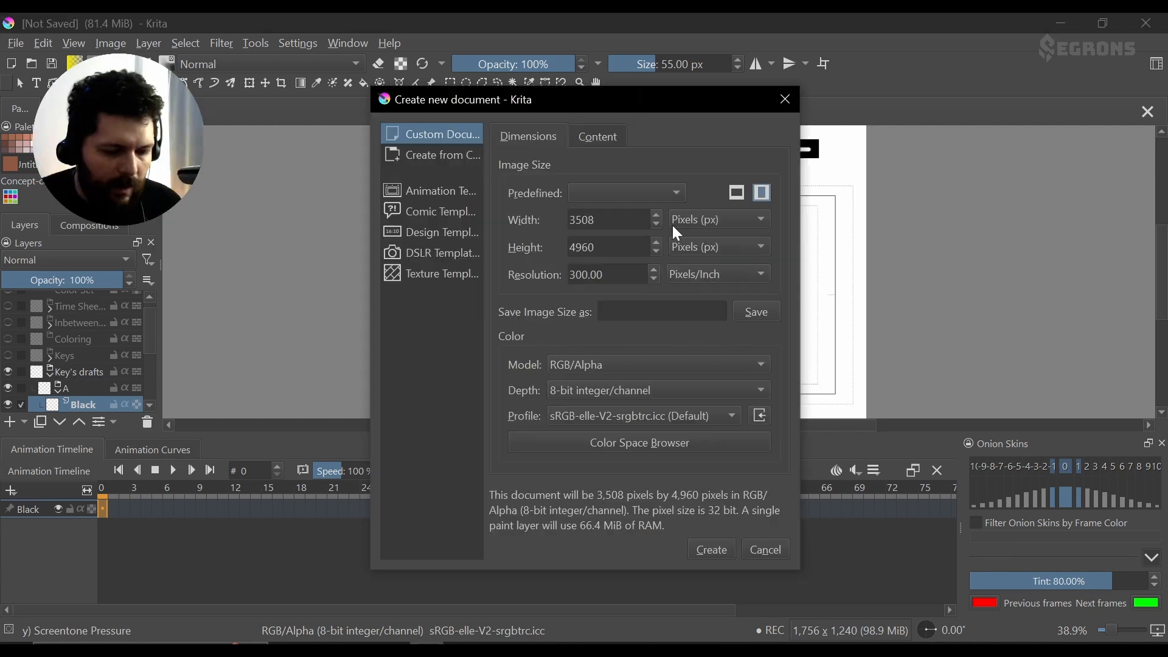
{"action": "left_click_drag", "start_coordinate": [571, 110], "coordinate": [782, 79]}
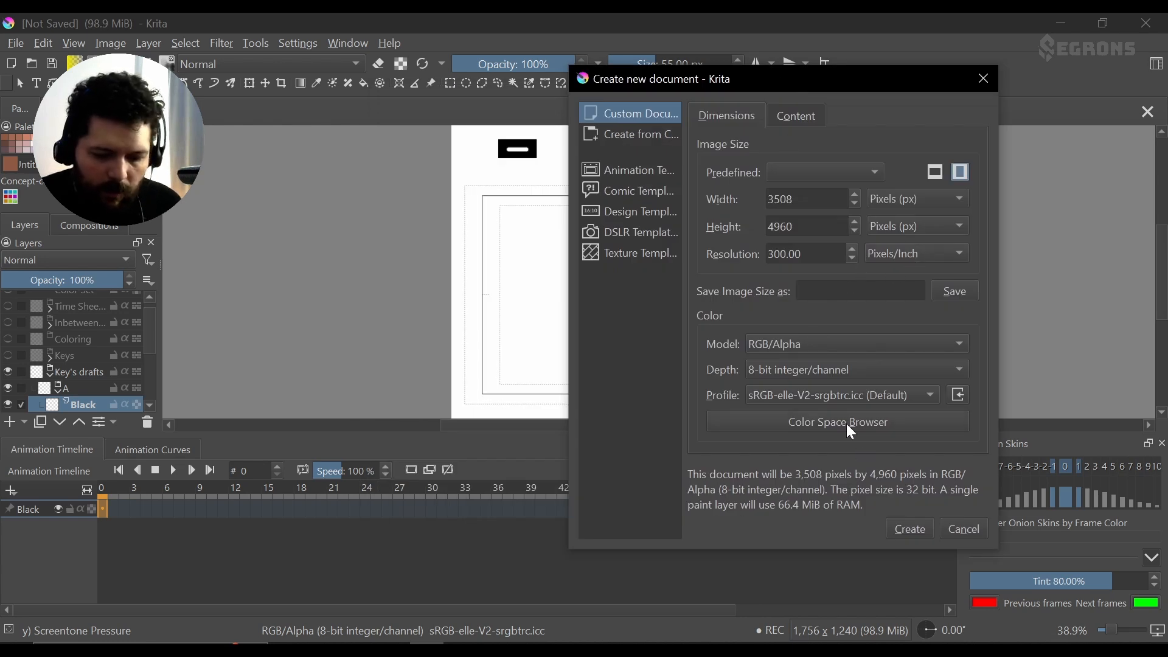
{"action": "left_click", "coordinate": [910, 529]}
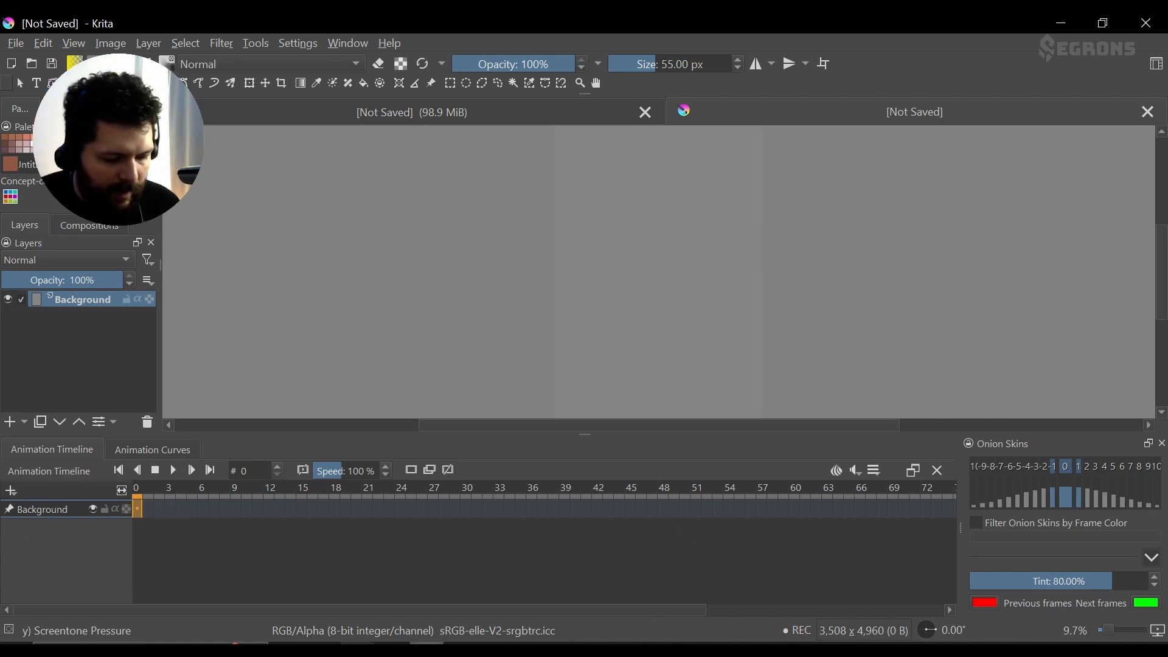
- Try the Big_Paint_2 and Big_Vector workspaces and return to the Animation workspace
{"action": "left_click", "coordinate": [1156, 63]}
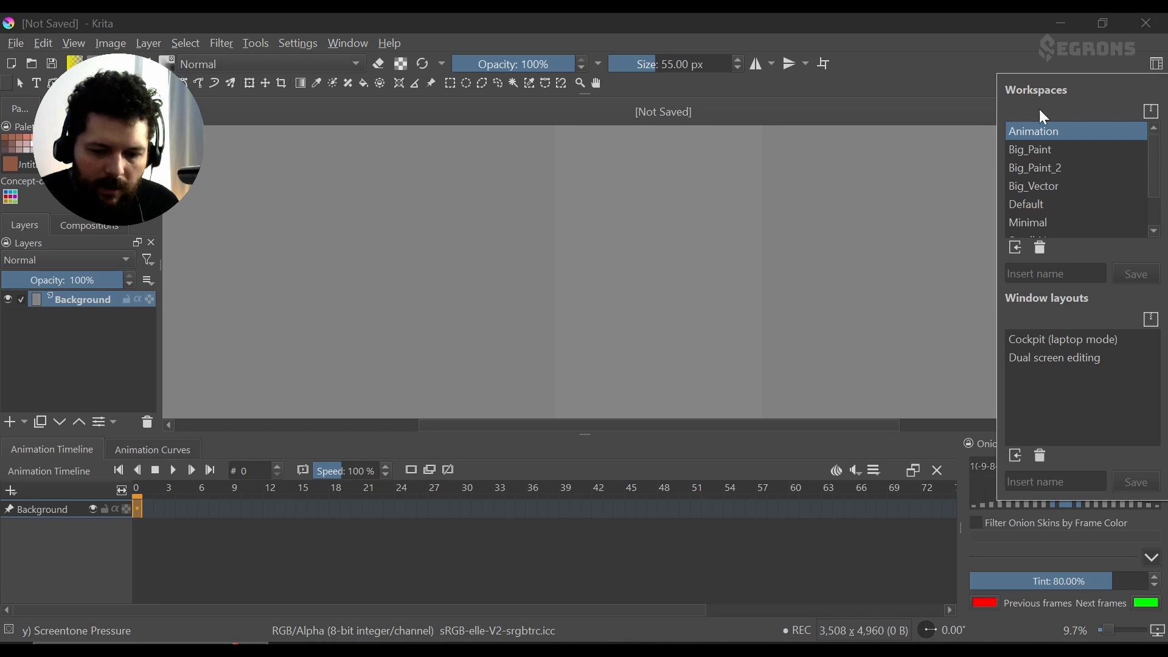
{"action": "left_click", "coordinate": [1041, 166]}
{"action": "left_click", "coordinate": [1033, 186]}
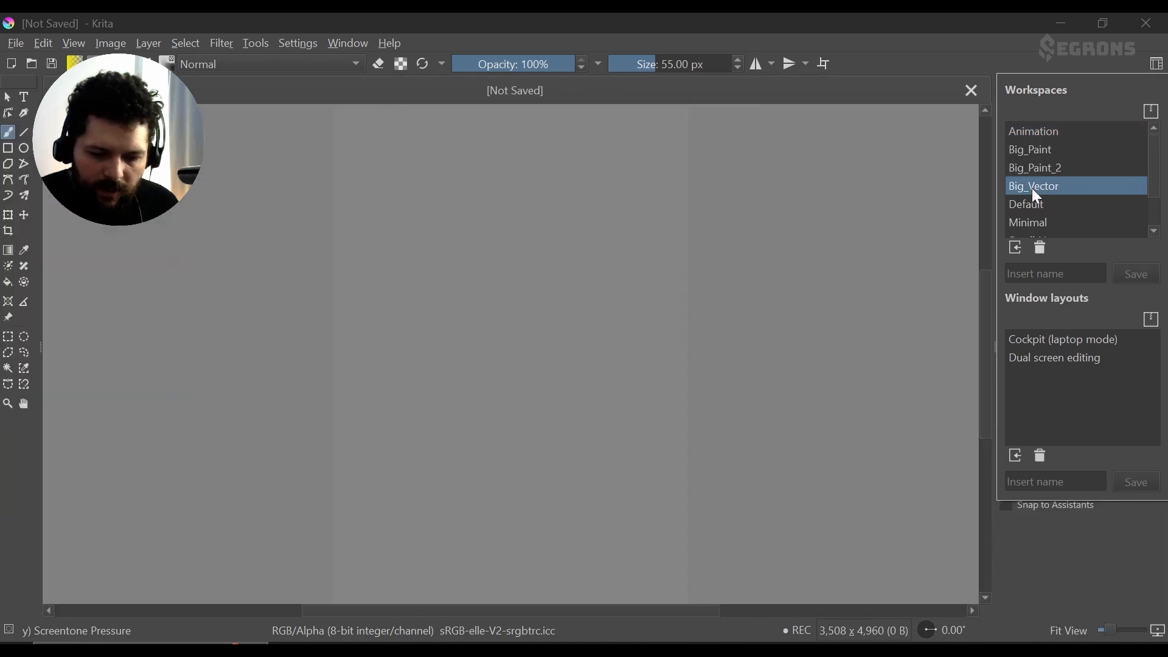
{"action": "left_click", "coordinate": [1042, 131]}
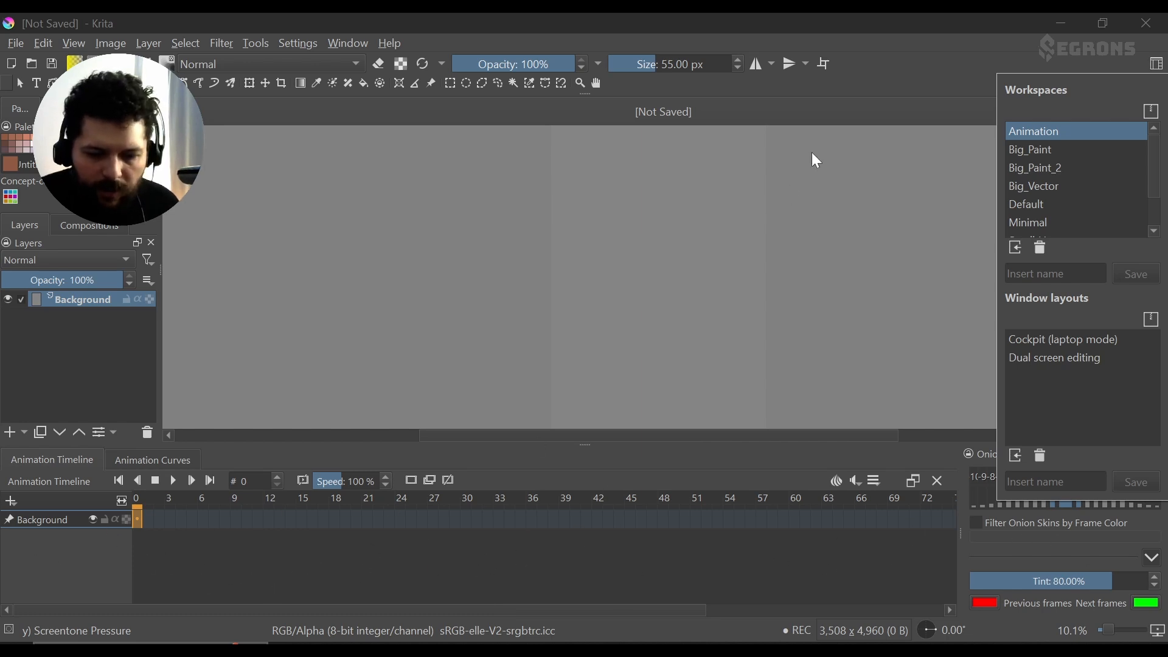
{"action": "left_click", "coordinate": [1055, 61]}
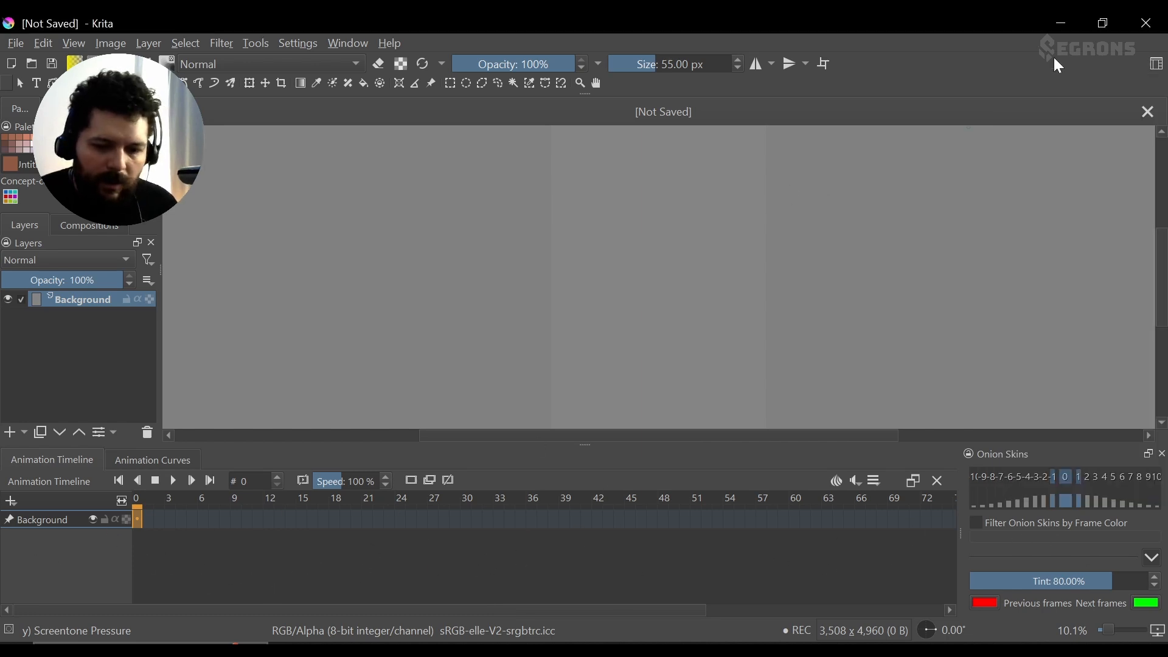
{"action": "left_click", "coordinate": [1157, 67]}
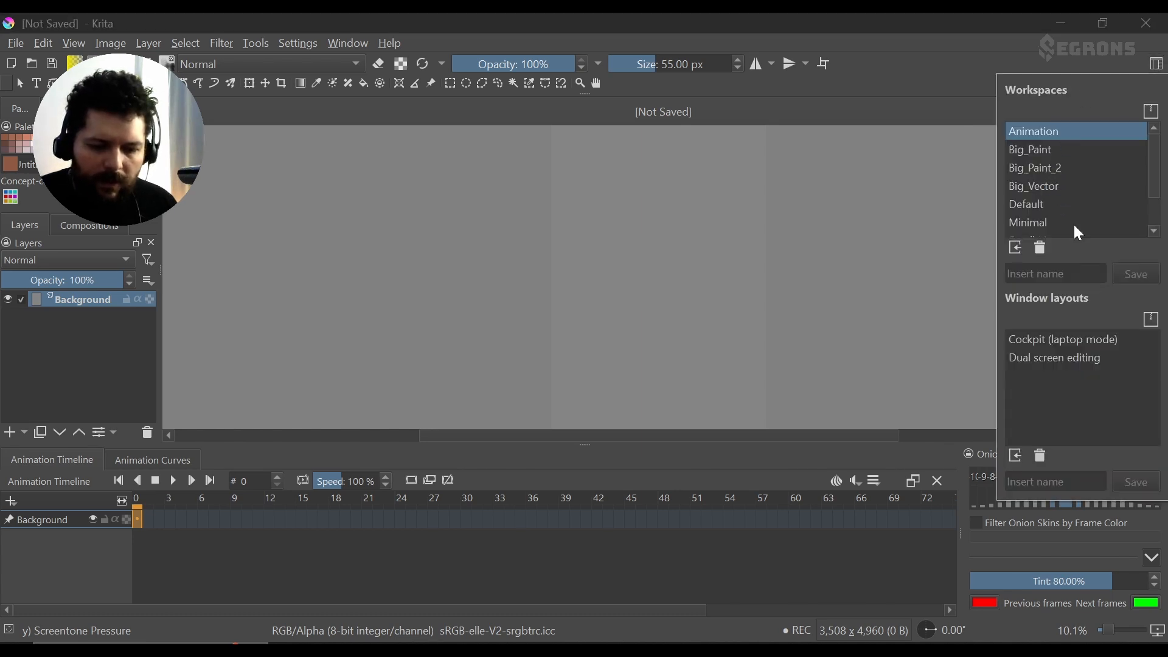
{"action": "scroll", "coordinate": [1099, 210], "scroll_direction": "down", "scroll_amount": 2}
{"action": "scroll", "coordinate": [1129, 200], "scroll_direction": "up", "scroll_amount": 2}
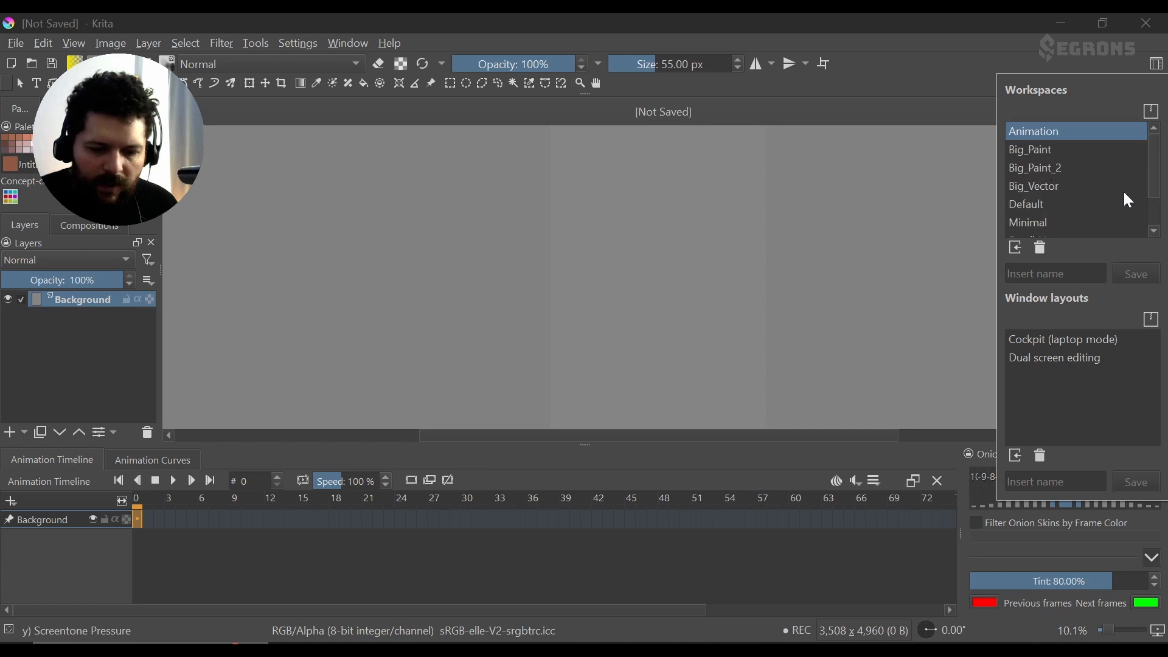
{"action": "mouse_move", "coordinate": [1102, 161]}
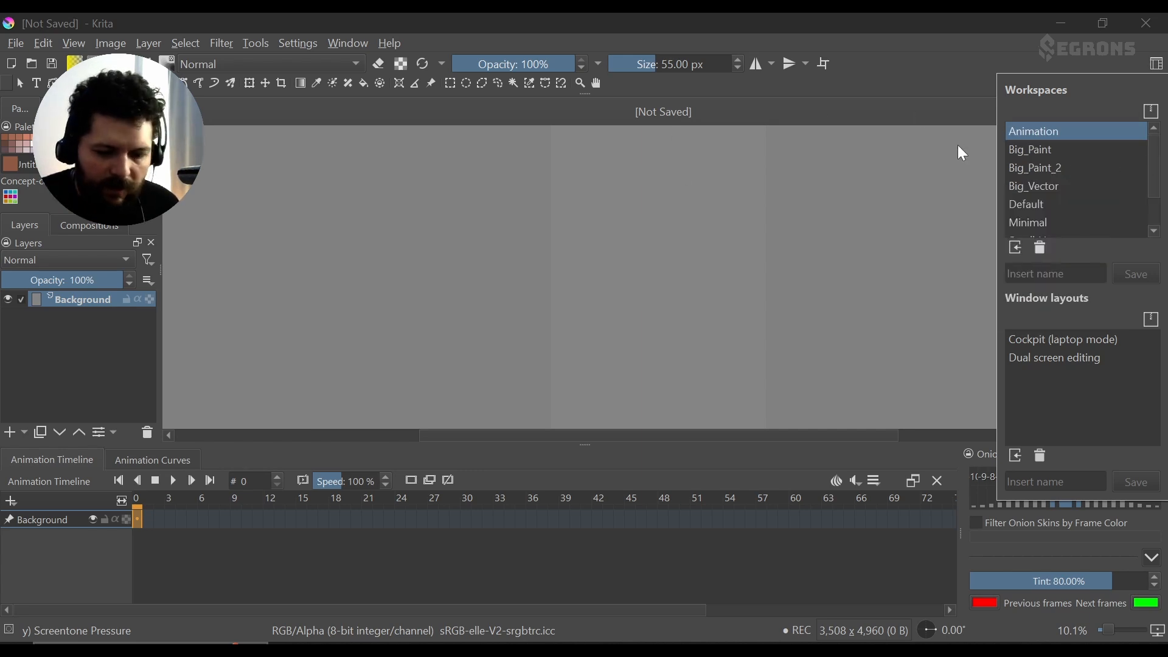
{"action": "left_click", "coordinate": [1050, 65]}
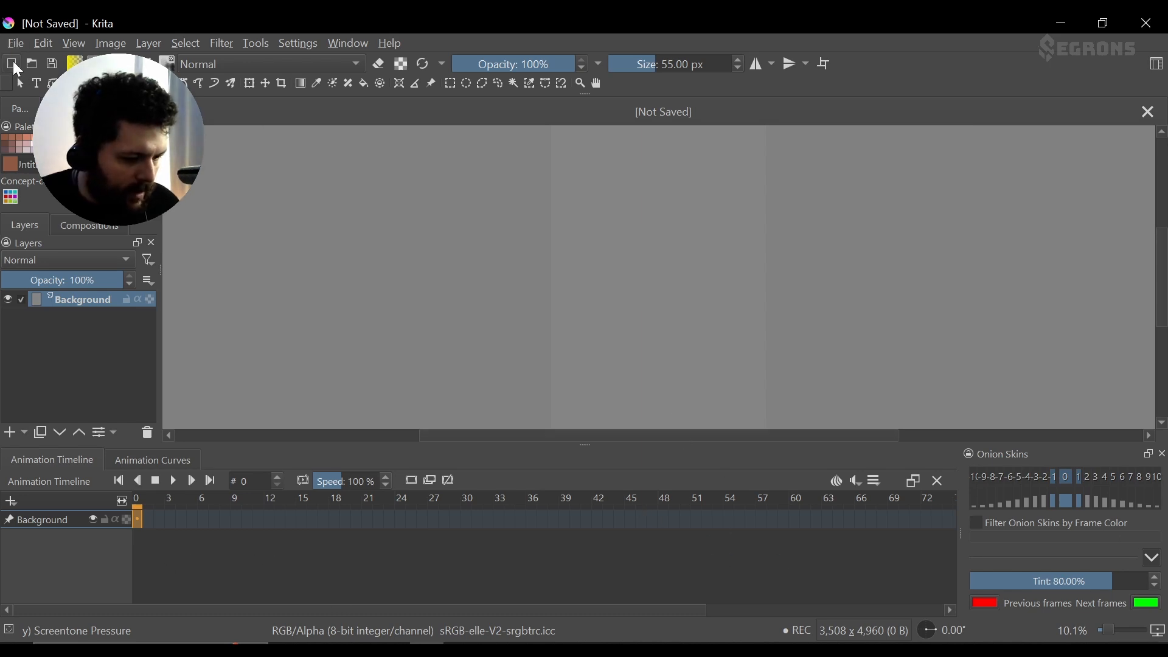
- Create another document from the Animation-Japanese-En template in the animation templates
{"action": "left_click", "coordinate": [15, 43]}
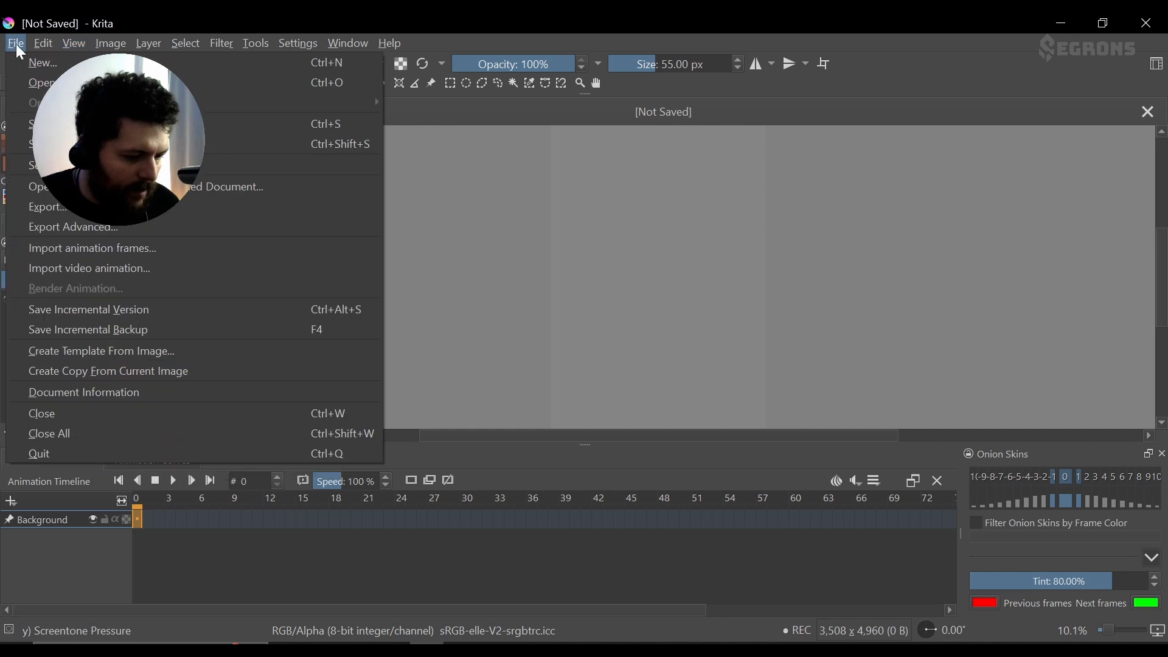
{"action": "key", "text": "ctrl+n"}
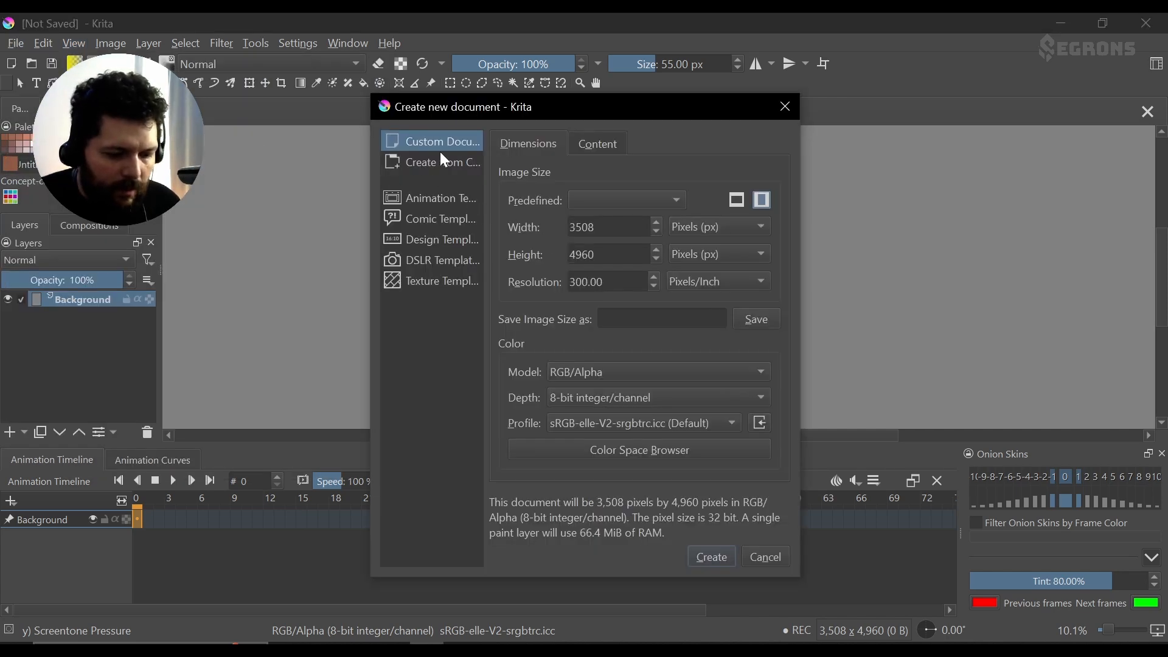
{"action": "left_click", "coordinate": [440, 201]}
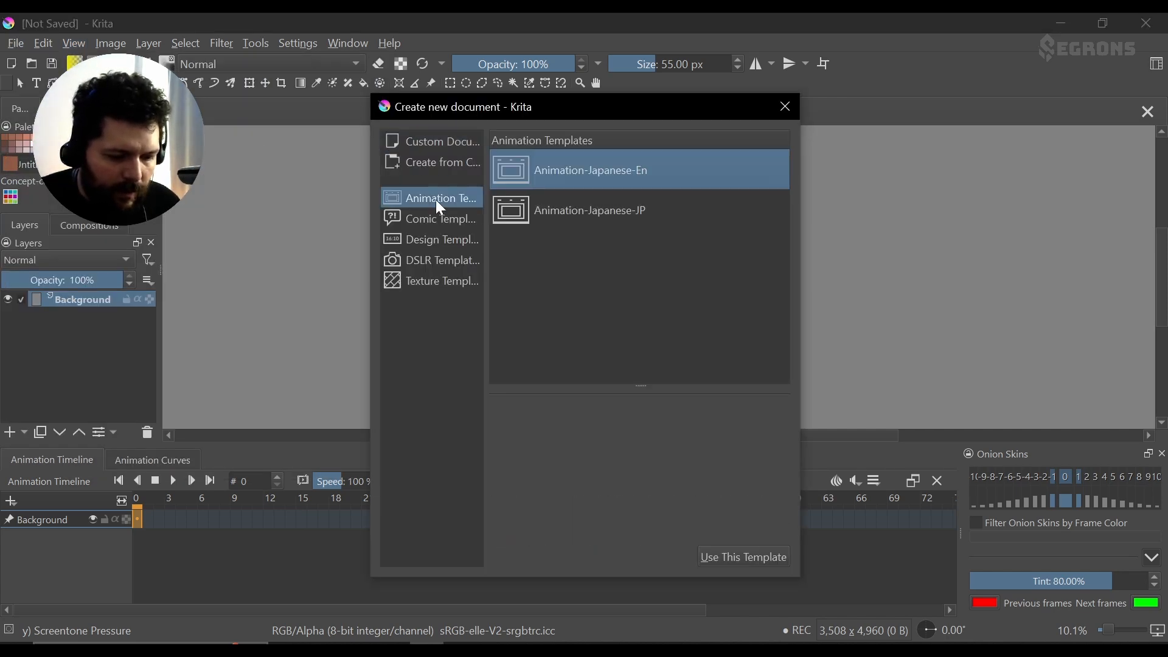
{"action": "left_click", "coordinate": [743, 562]}
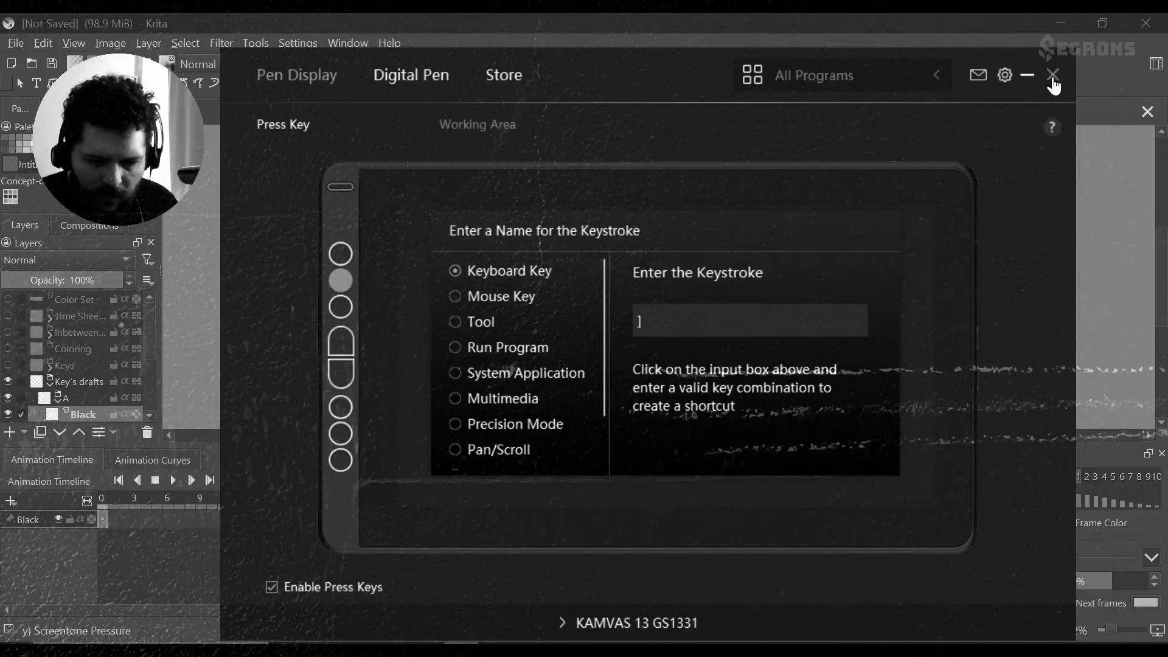
- Close the pen tablet's press key settings and reduce the brush size to 17.06 px
{"action": "left_click", "coordinate": [1053, 76]}
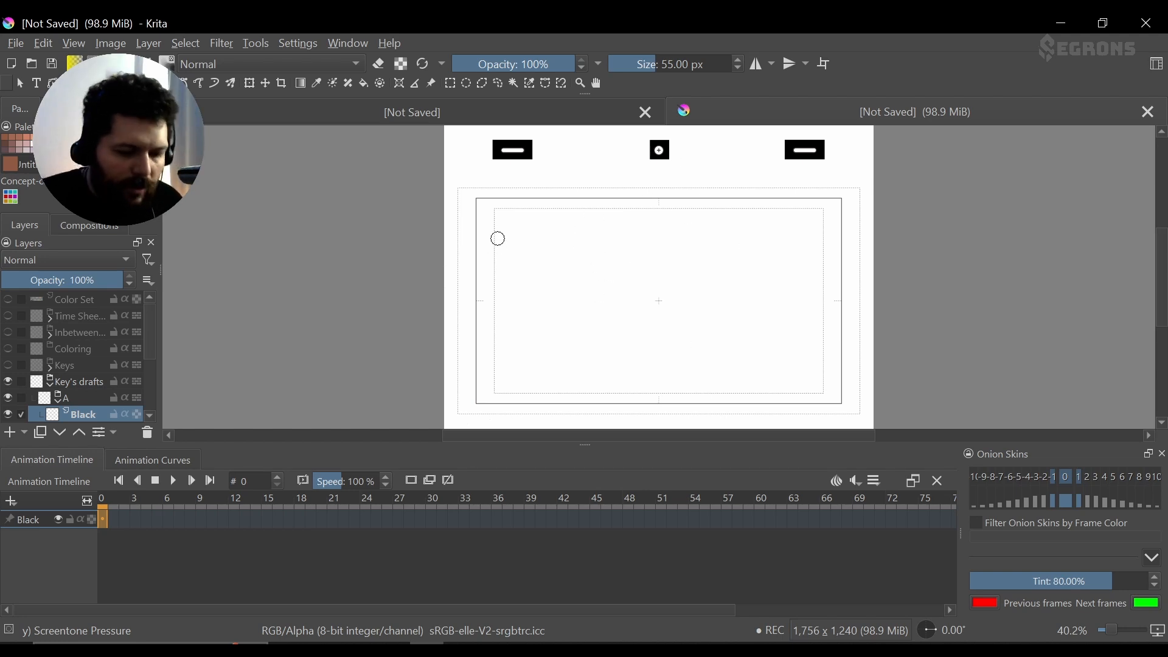
{"action": "mouse_move", "coordinate": [586, 264]}
{"action": "left_mouse_down", "text": "shift"}
{"action": "mouse_move", "coordinate": [569, 264]}
{"action": "mouse_move", "coordinate": [591, 264]}
{"action": "left_mouse_up", "text": "shift"}
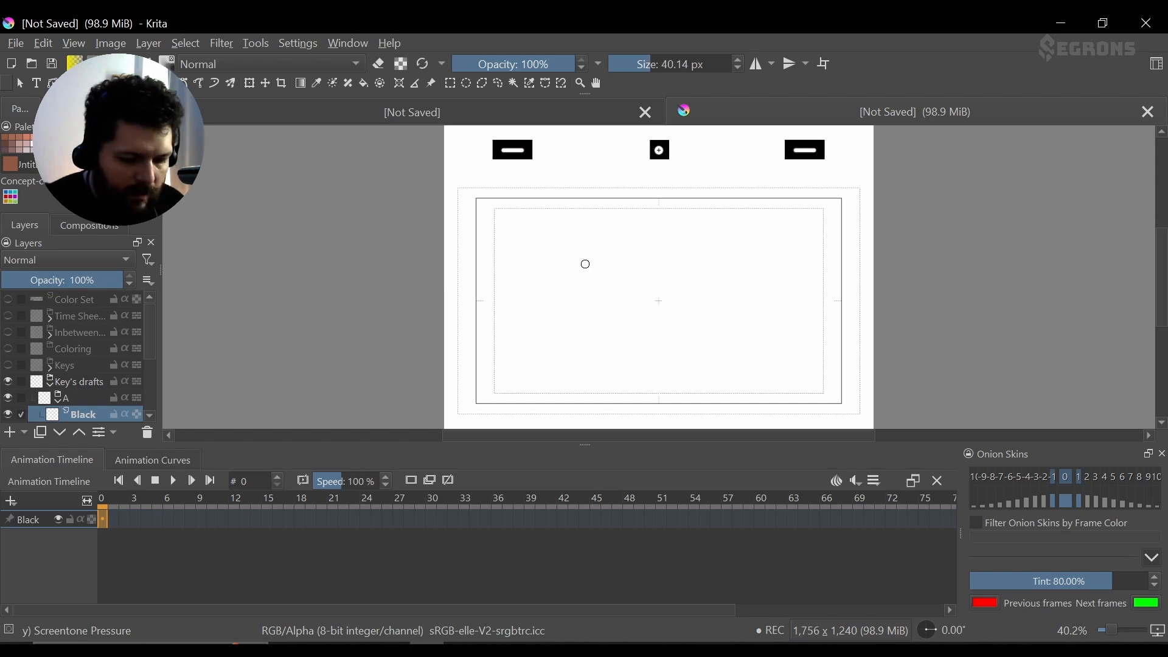
{"action": "mouse_move", "coordinate": [585, 264]}
{"action": "left_mouse_down", "text": "shift"}
{"action": "mouse_move", "coordinate": [570, 264]}
{"action": "mouse_move", "coordinate": [688, 240]}
{"action": "mouse_move", "coordinate": [776, 359]}
{"action": "left_mouse_up", "text": "shift"}
{"action": "key", "text": "ctrl+z"}
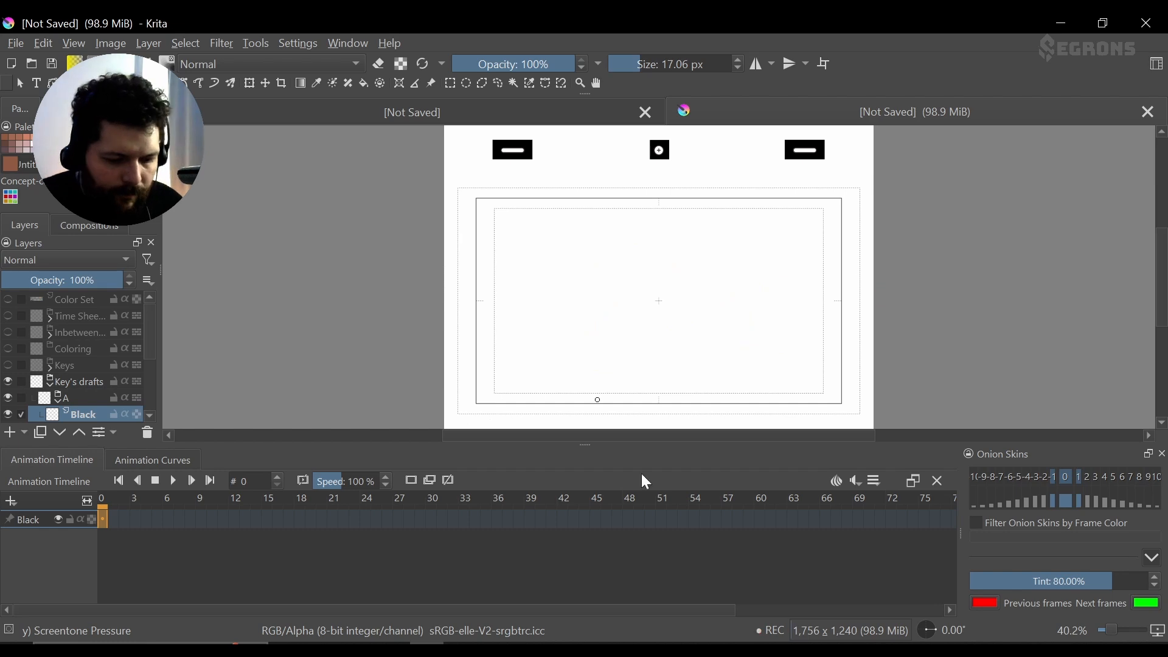
- Widen the layer list and lock the Layout Paper group so it cannot be edited
{"action": "scroll", "coordinate": [78, 385], "scroll_direction": "down", "scroll_amount": 5}
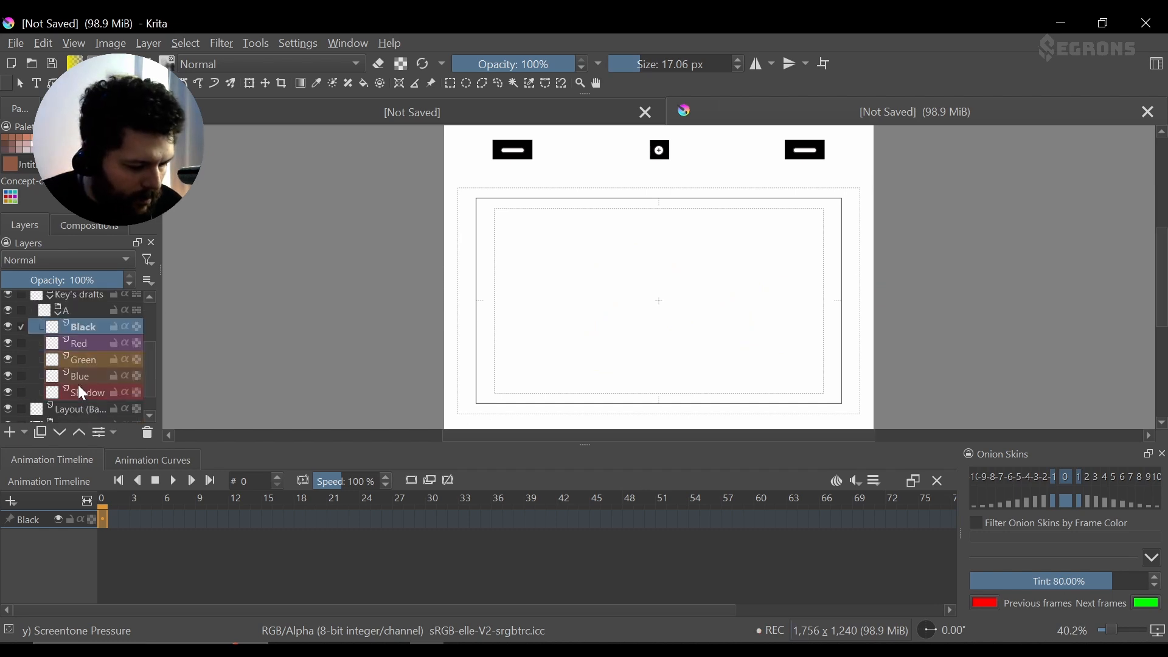
{"action": "left_click", "coordinate": [65, 399]}
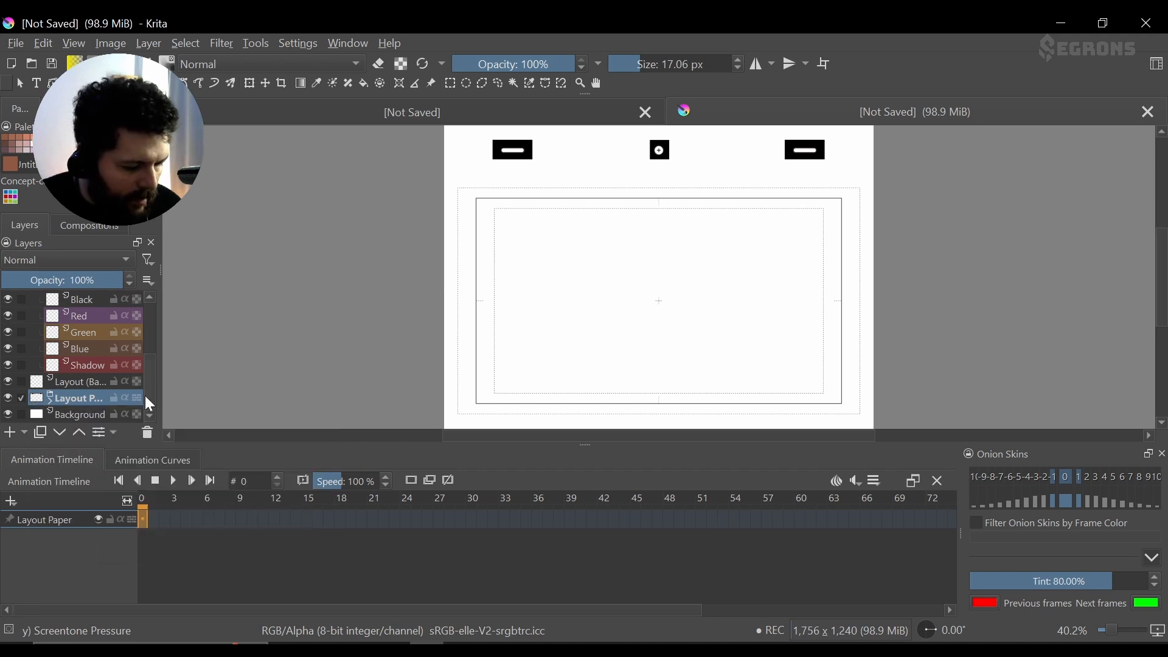
{"action": "left_click_drag", "start_coordinate": [159, 397], "coordinate": [183, 397]}
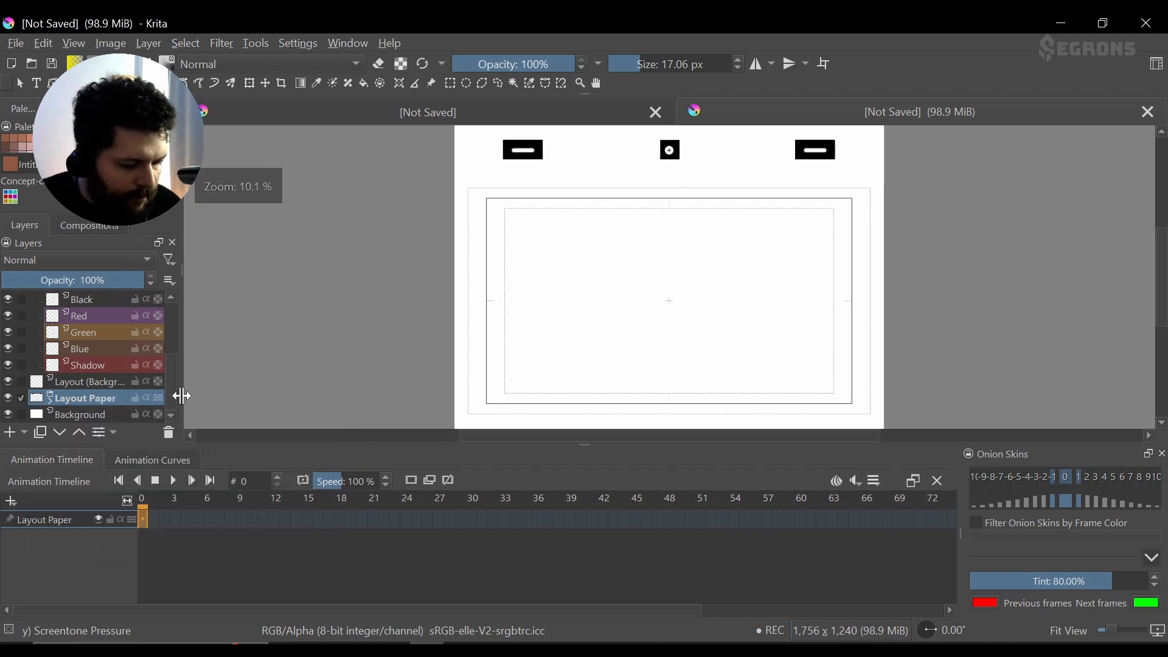
{"action": "left_click", "coordinate": [139, 397]}
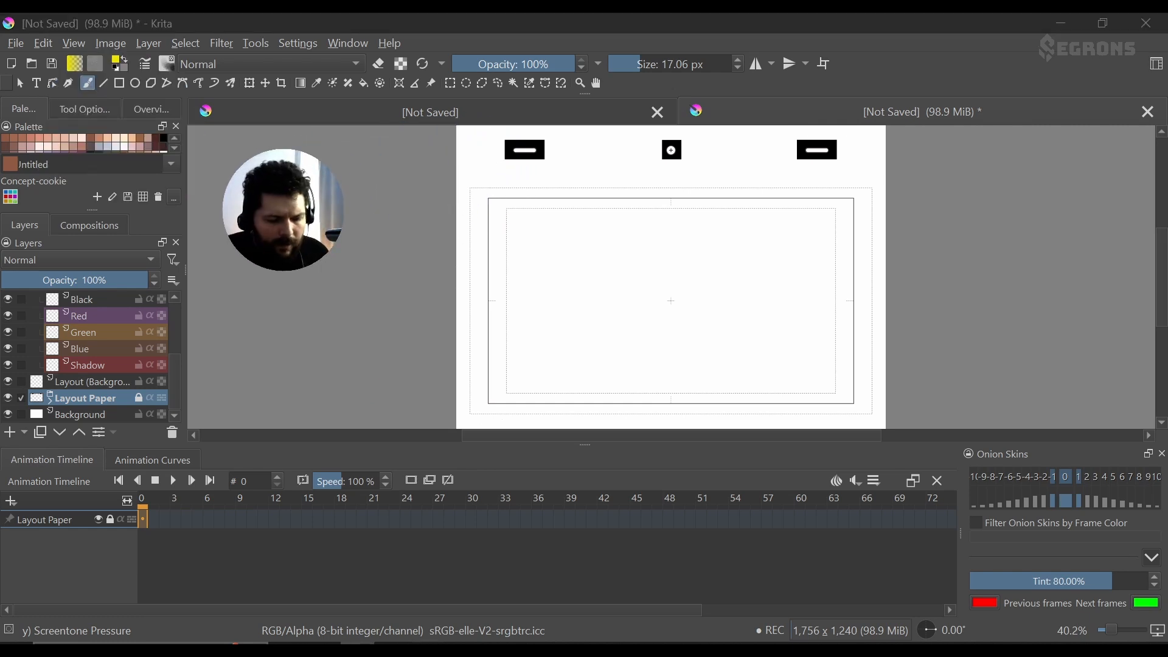
- Select the Black layer in the key drafts group and close the unused custom document
{"action": "left_click", "coordinate": [82, 299]}
{"action": "left_click_drag", "start_coordinate": [174, 368], "coordinate": [172, 324]}
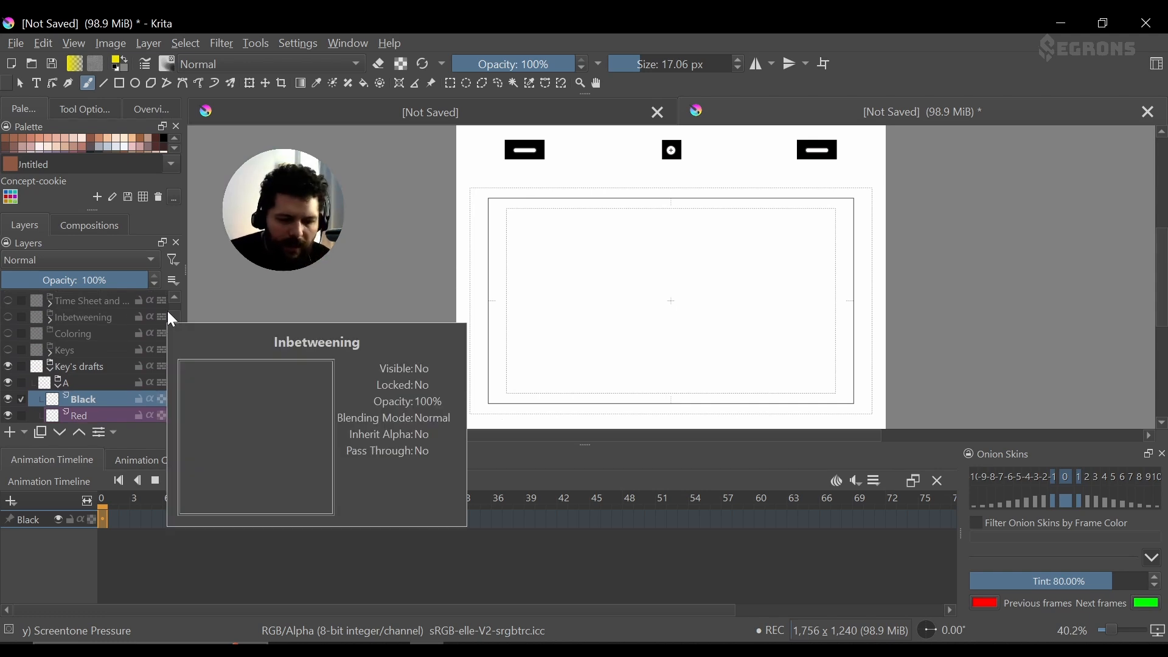
{"action": "left_click", "coordinate": [657, 112]}
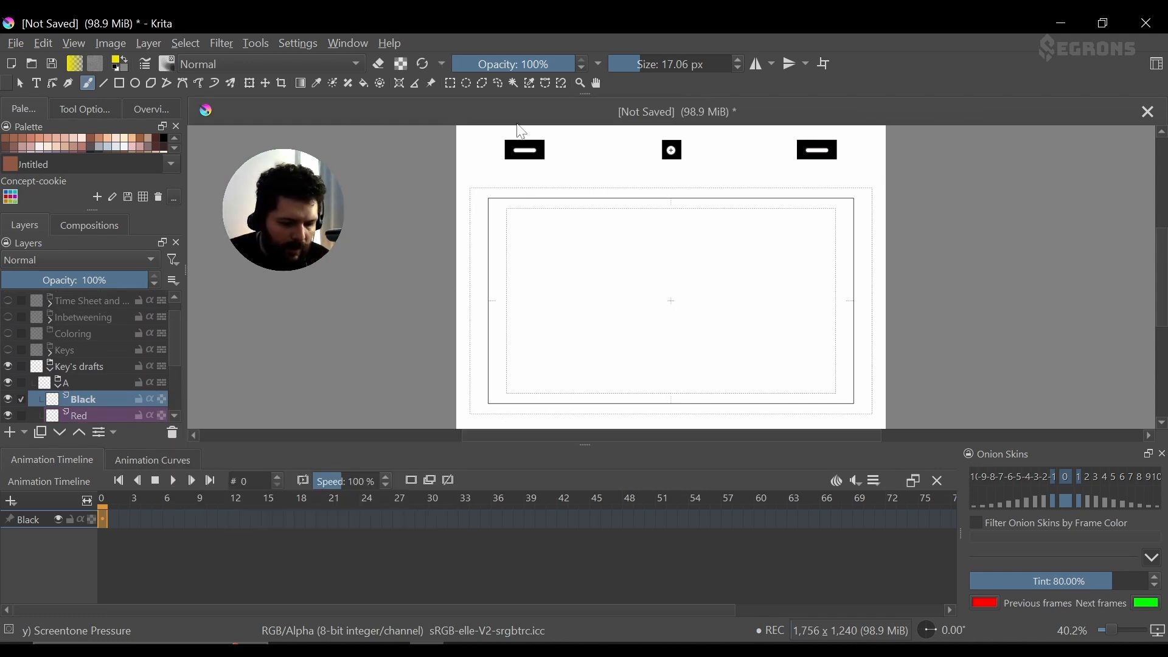
- Try moving the Black layer's keyframe to frame 4 on the timeline and return it to frame 0
{"action": "scroll", "coordinate": [174, 349], "scroll_direction": "down", "scroll_amount": 2}
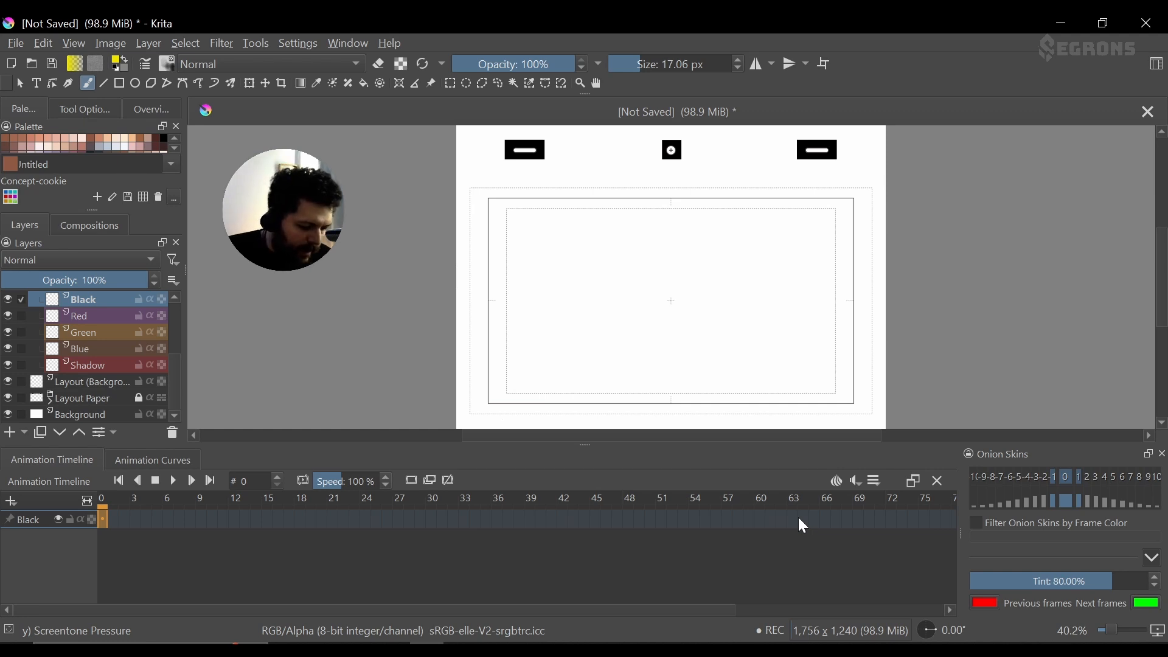
{"action": "left_click", "coordinate": [111, 519]}
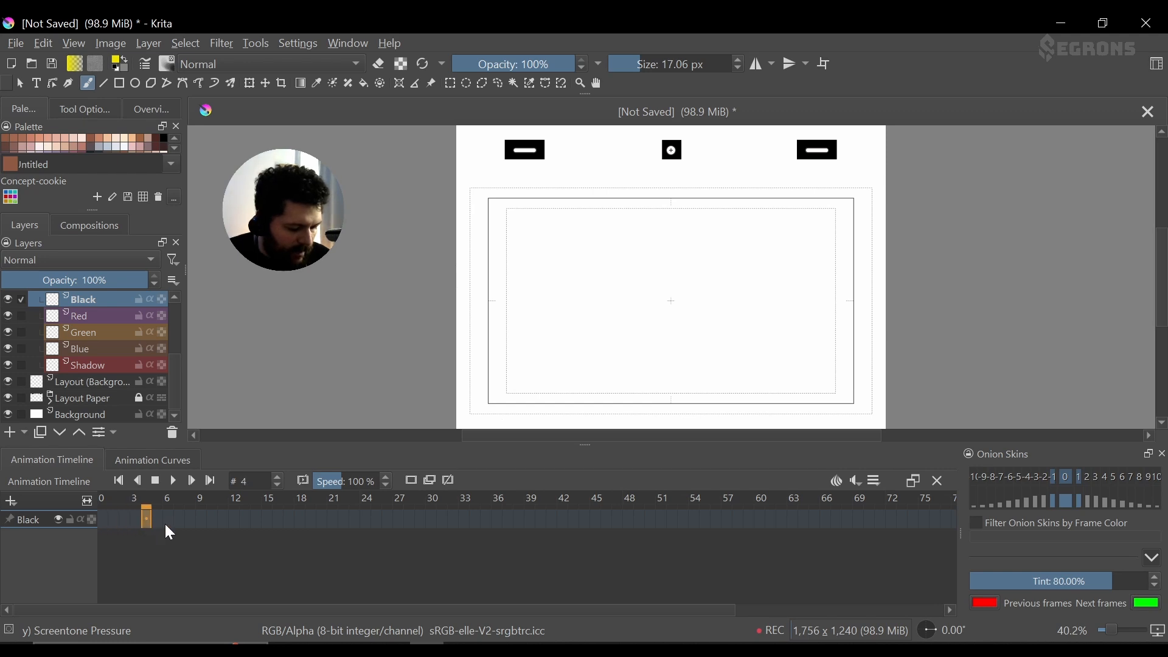
{"action": "left_click_drag", "start_coordinate": [168, 523], "coordinate": [107, 518]}
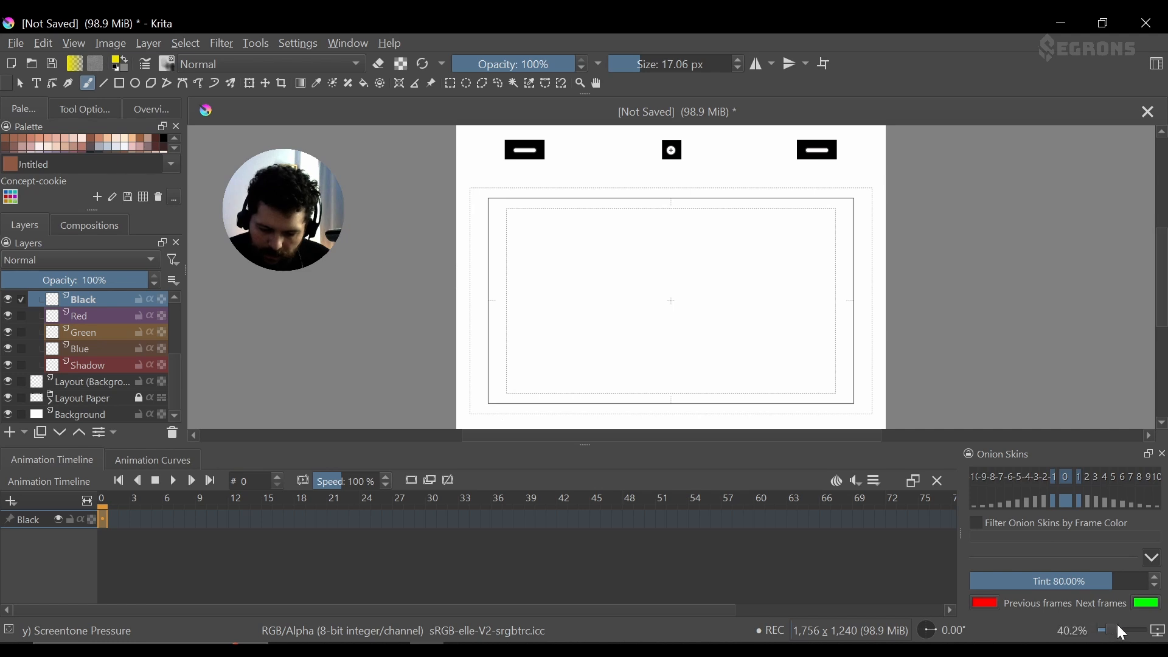
{"action": "left_click_drag", "start_coordinate": [1111, 627], "coordinate": [1108, 626]}
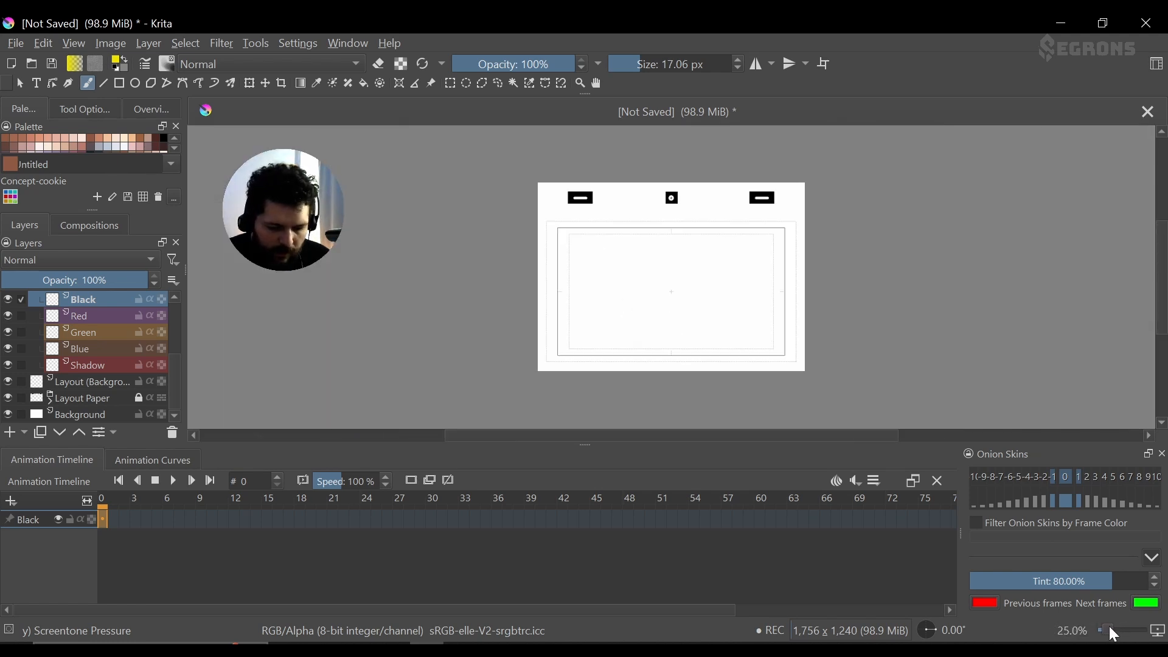
- Try other frame rates in the animation timeline settings and return the frame rate to 24
{"action": "left_click", "coordinate": [875, 482]}
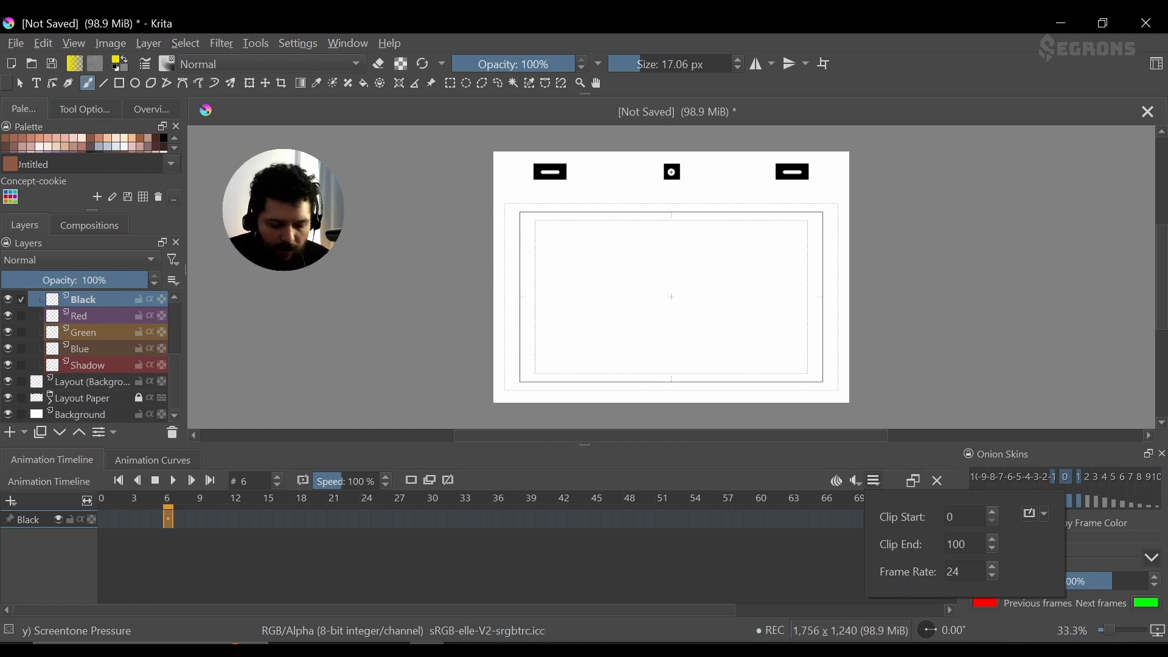
{"action": "left_click", "coordinate": [855, 483]}
{"action": "left_click", "coordinate": [874, 483]}
{"action": "scroll", "coordinate": [991, 565], "scroll_direction": "up", "scroll_amount": 7}
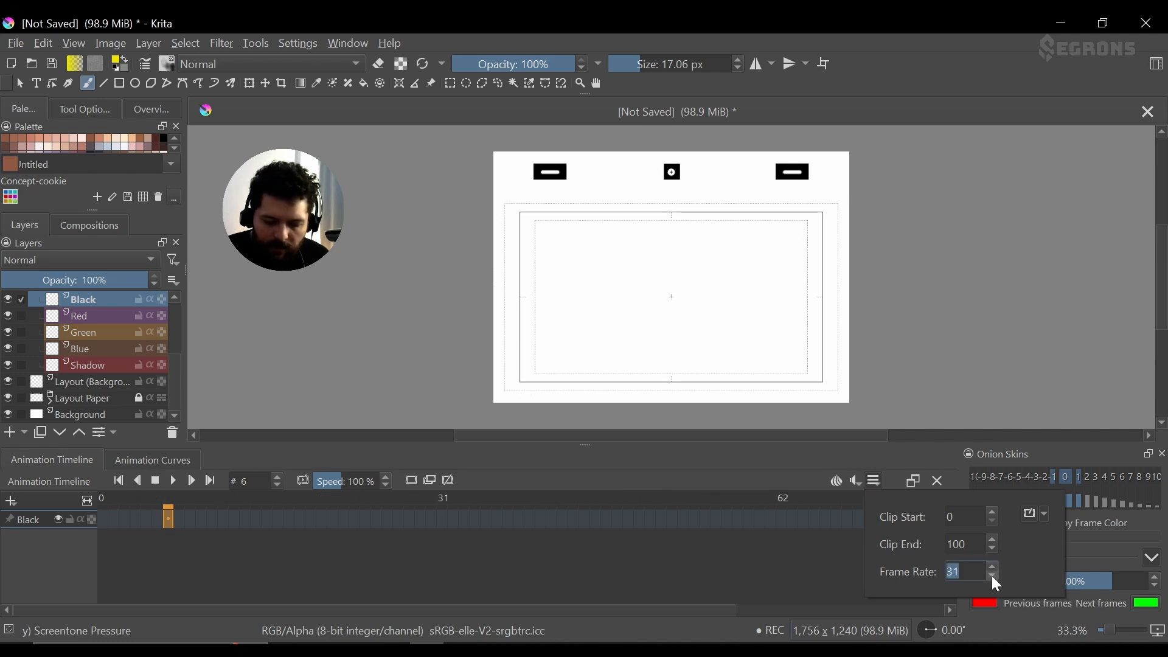
{"action": "scroll", "coordinate": [992, 575], "scroll_direction": "down", "scroll_amount": 6}
{"action": "left_click", "coordinate": [991, 575]}
{"action": "left_click", "coordinate": [991, 575]}
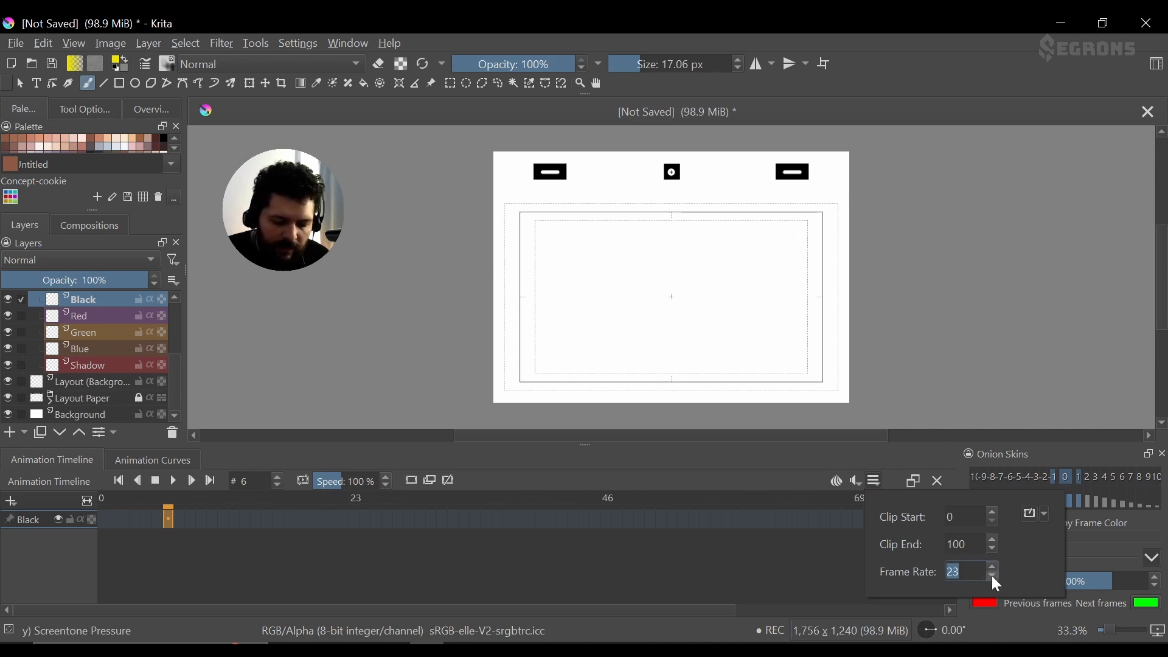
{"action": "left_click", "coordinate": [991, 564]}
{"action": "left_click", "coordinate": [672, 457]}
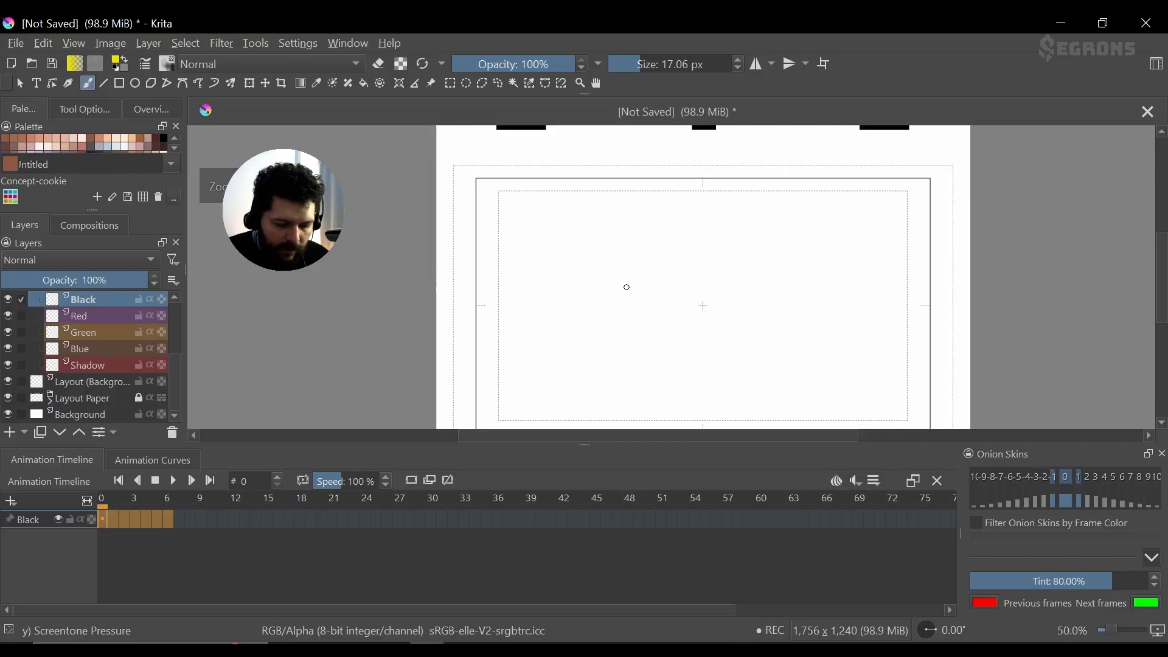
- Select frame 0 of the Black layer and look through the available brush presets
{"action": "left_click_drag", "start_coordinate": [627, 286], "coordinate": [542, 279]}
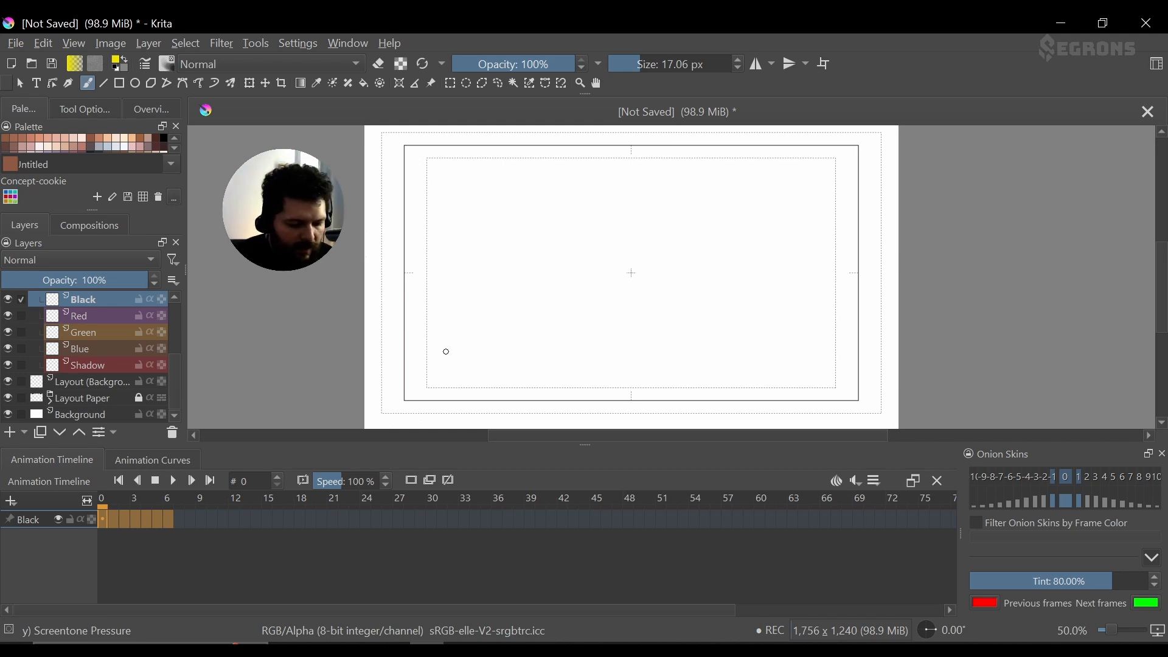
{"action": "left_click", "coordinate": [105, 521]}
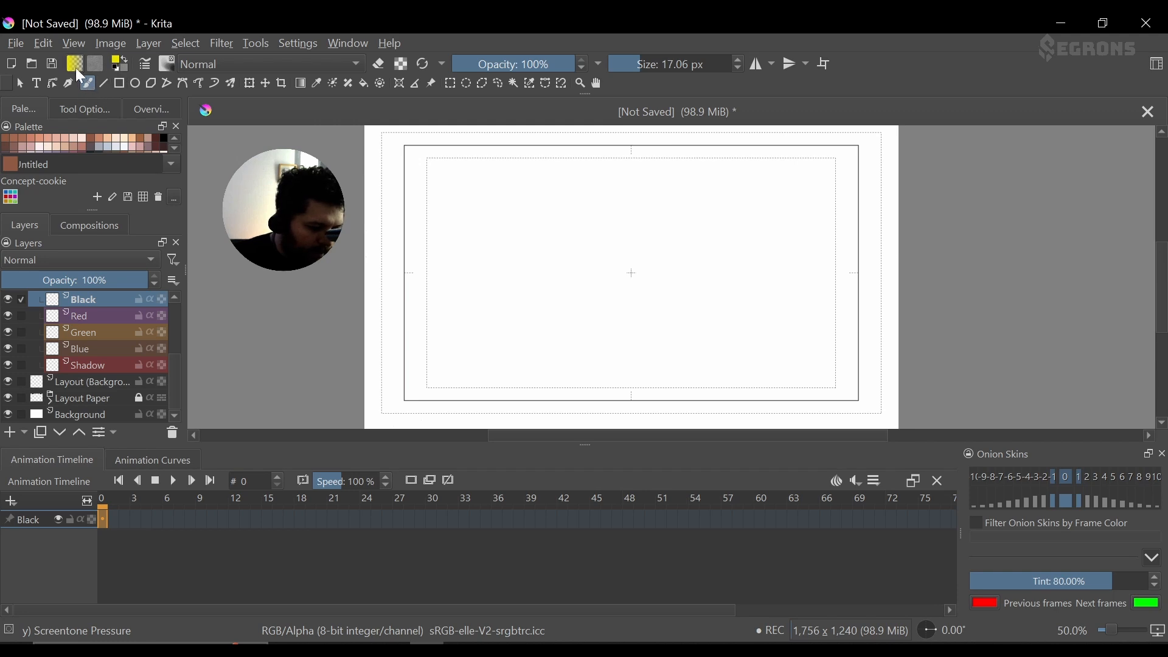
{"action": "left_click", "coordinate": [167, 63]}
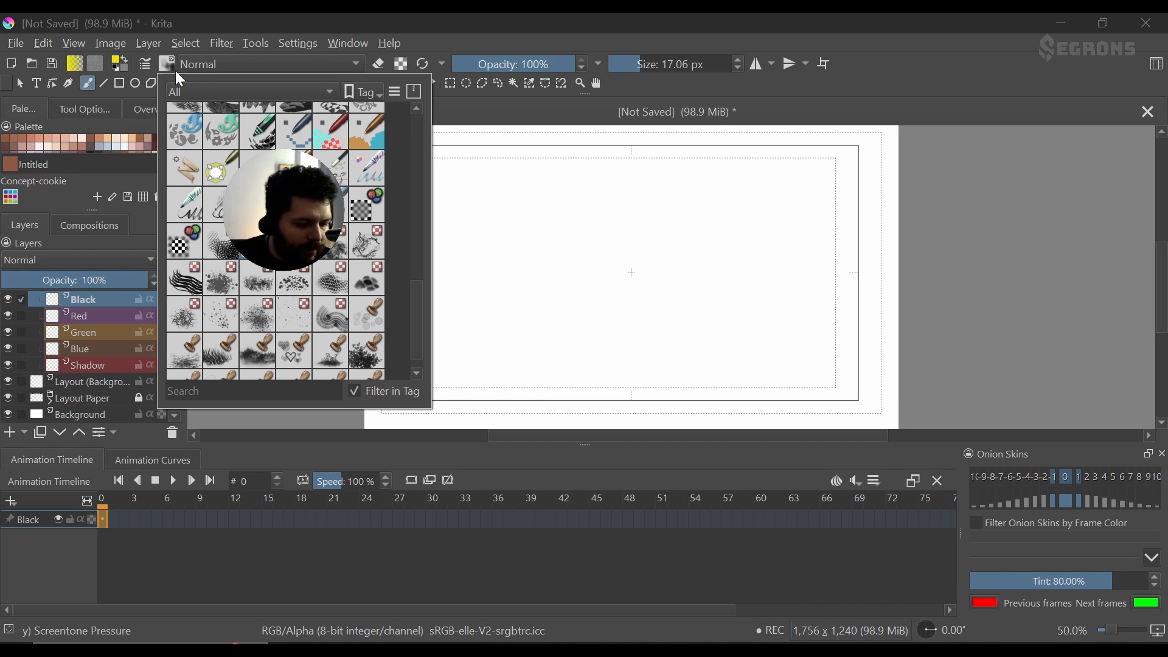
{"action": "scroll", "coordinate": [262, 145], "scroll_direction": "down", "scroll_amount": 1}
{"action": "scroll", "coordinate": [326, 268], "scroll_direction": "up", "scroll_amount": 10}
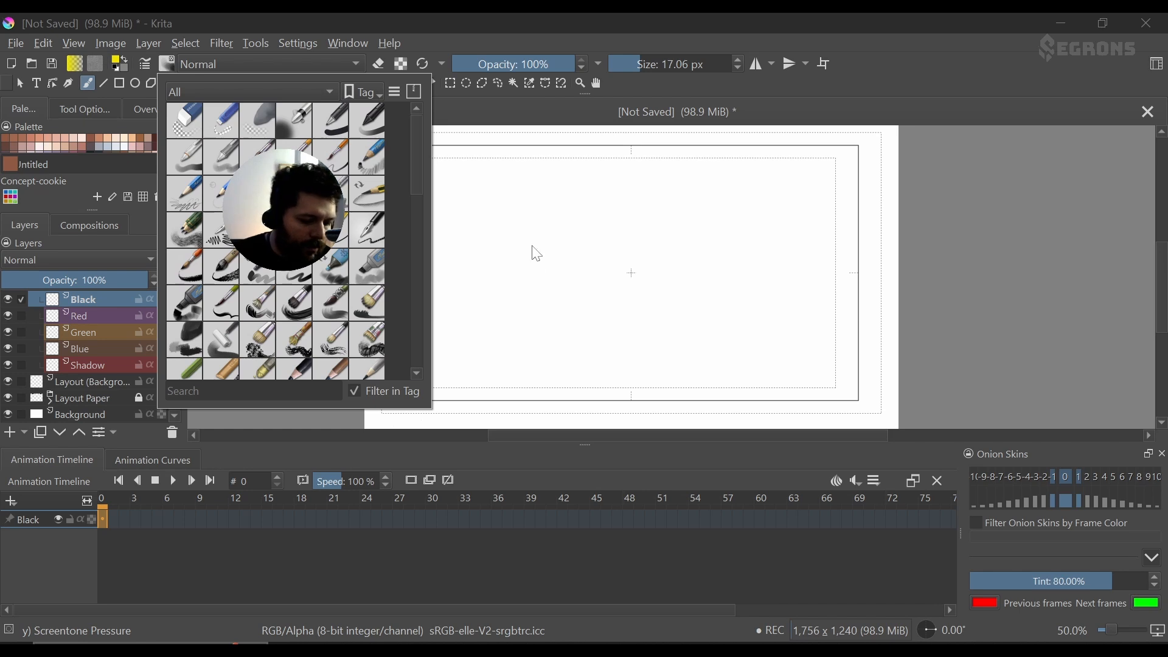
{"action": "left_click", "coordinate": [556, 244]}
- Open the pop-up palette over the canvas and use it to rotate the canvas to 0.51° and zoom to 58%
{"action": "right_click", "coordinate": [548, 256]}
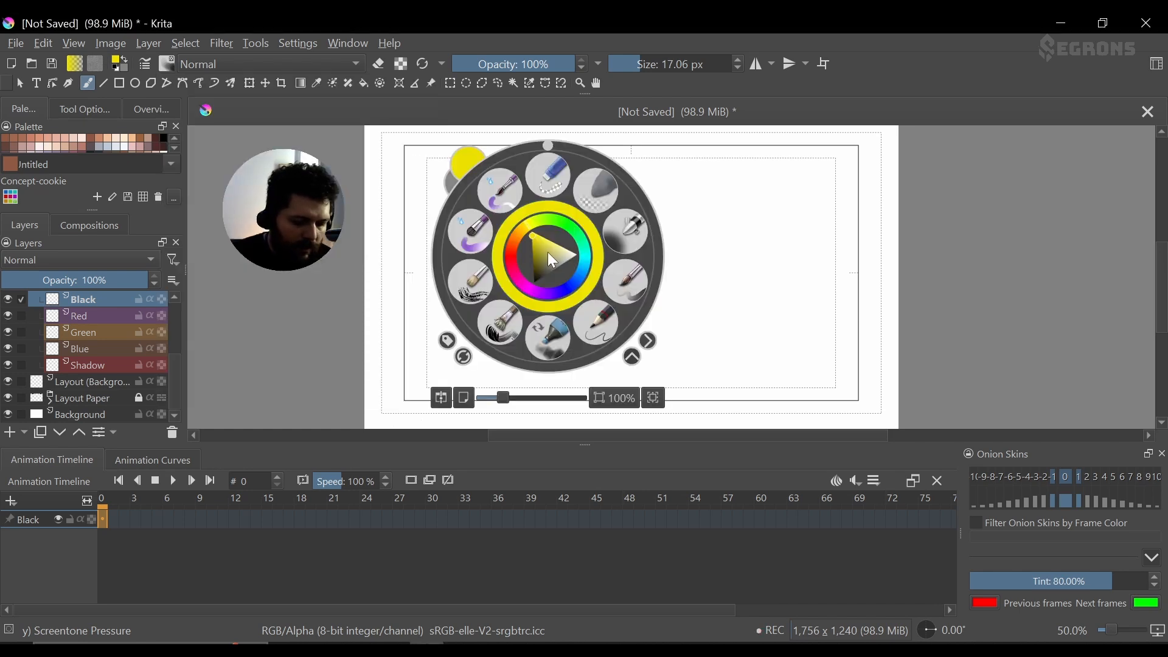
{"action": "right_click", "coordinate": [586, 259]}
{"action": "right_click", "coordinate": [586, 259]}
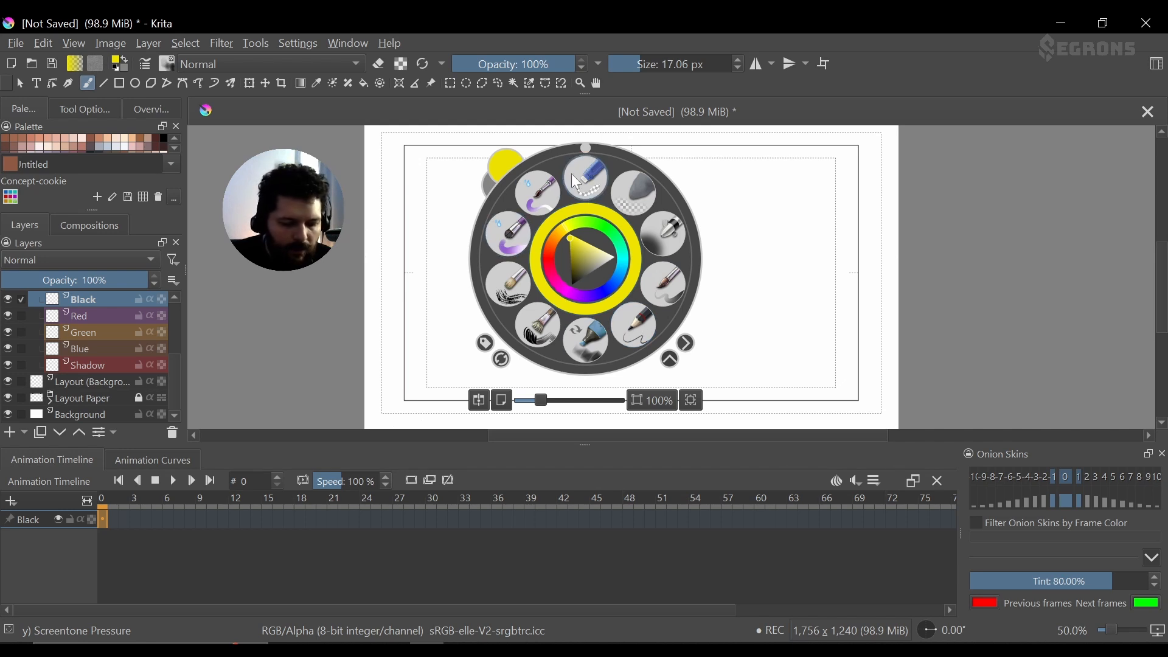
{"action": "left_click_drag", "start_coordinate": [587, 150], "coordinate": [585, 190]}
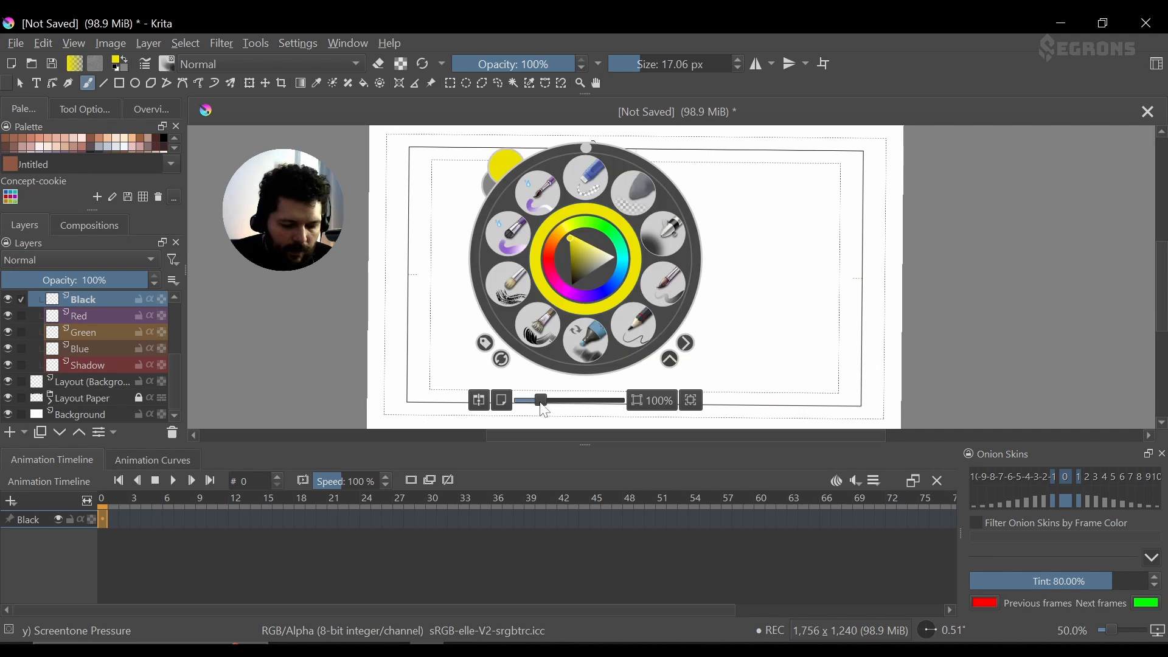
{"action": "left_click_drag", "start_coordinate": [540, 400], "coordinate": [545, 401]}
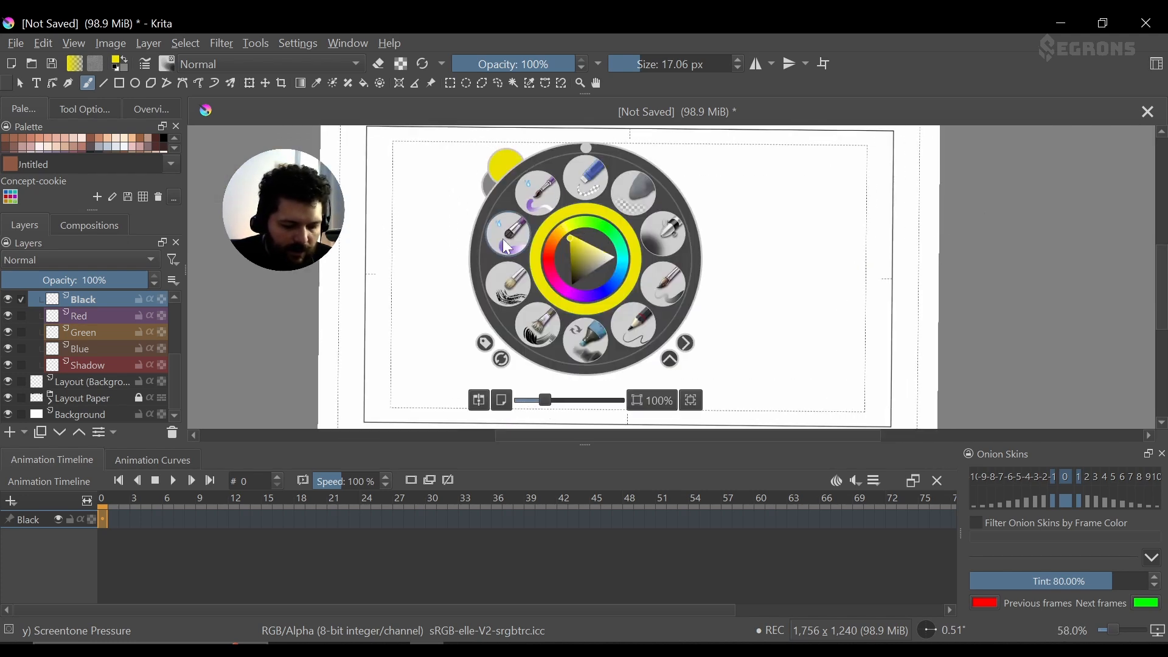
- Swap the foreground and background colours in the pop-up palette and swap them back
{"action": "left_click", "coordinate": [495, 190]}
{"action": "left_click", "coordinate": [495, 191]}
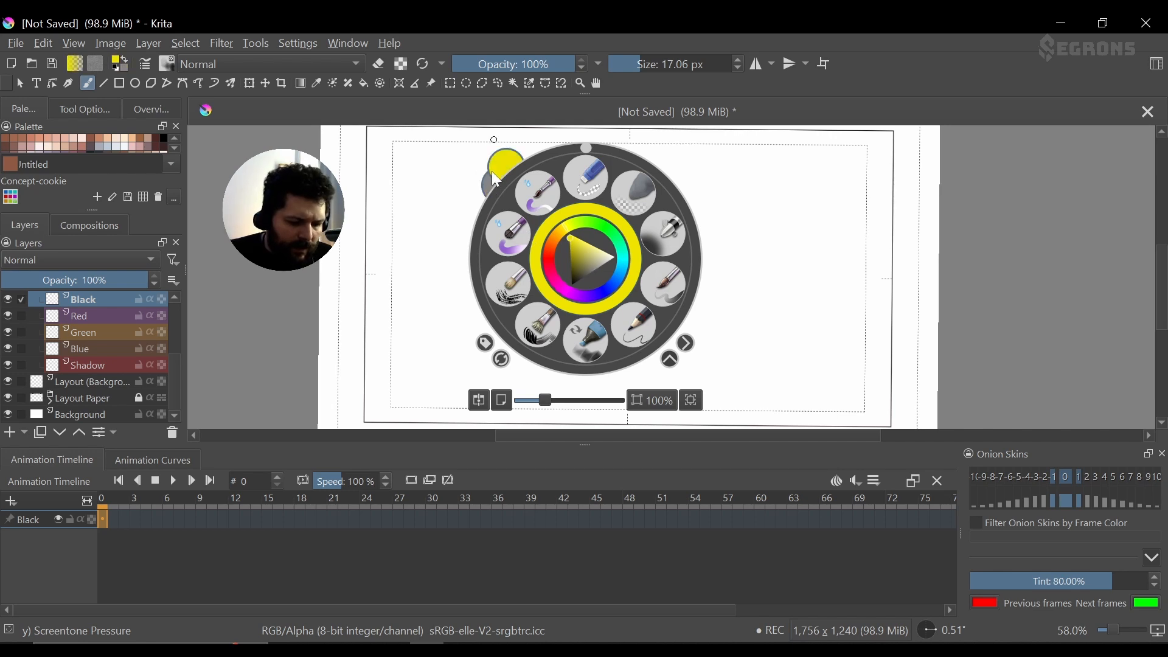
{"action": "left_click", "coordinate": [494, 188]}
{"action": "left_click", "coordinate": [495, 186]}
{"action": "left_click", "coordinate": [496, 179]}
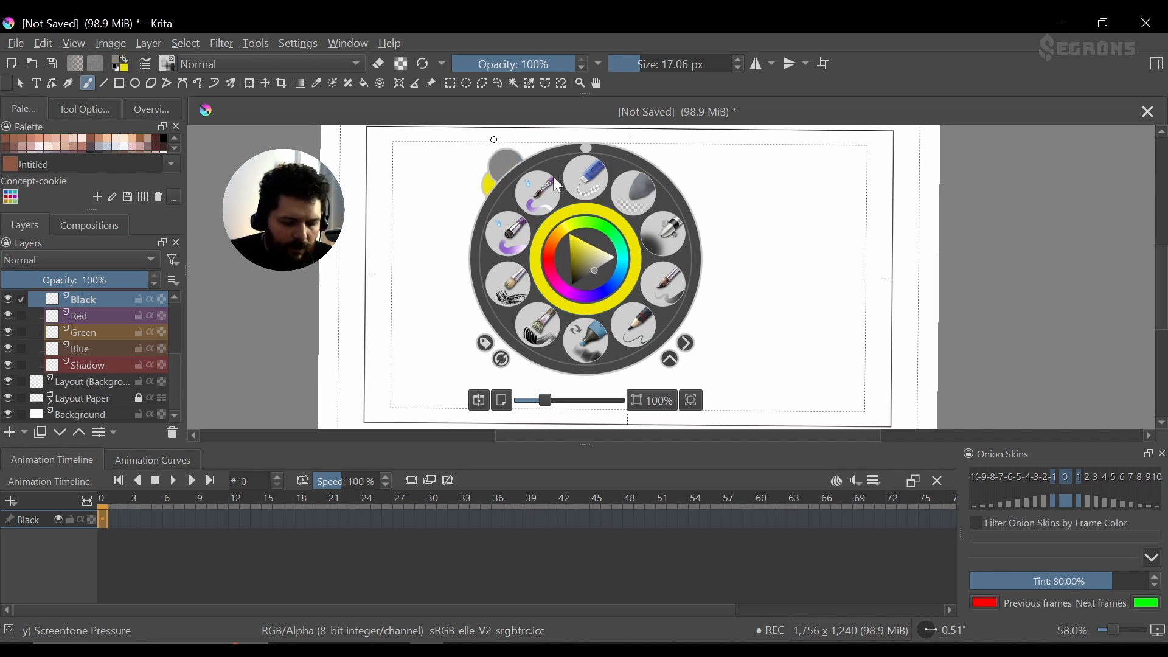
{"action": "left_click", "coordinate": [490, 185]}
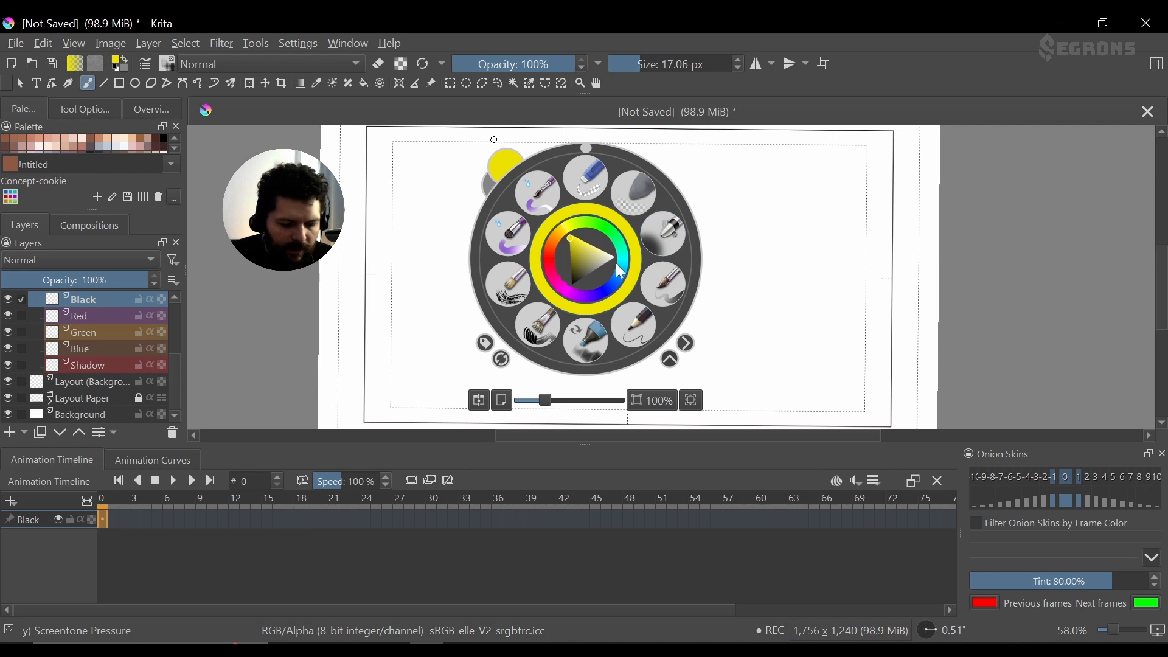
- Draw a straight, slightly rising yellow ground line across the frame on the Black layer, using the Pencil-2 brush at 13.13 px
{"action": "left_click", "coordinate": [634, 318]}
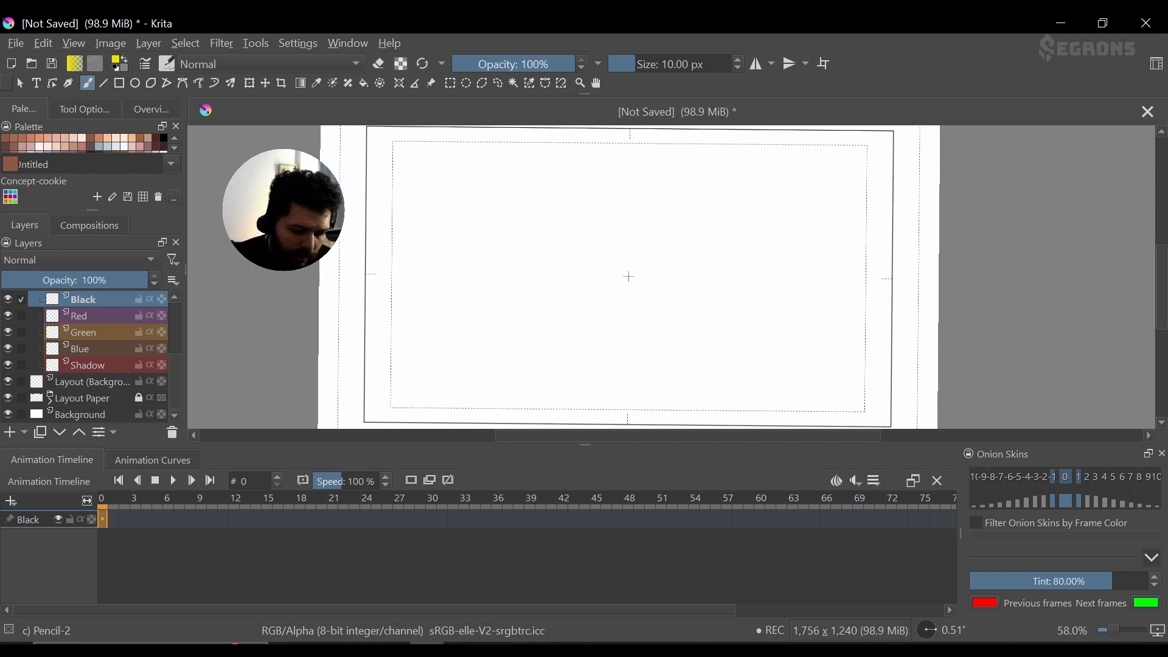
{"action": "left_click_drag", "start_coordinate": [368, 333], "coordinate": [370, 333], "text": "shift"}
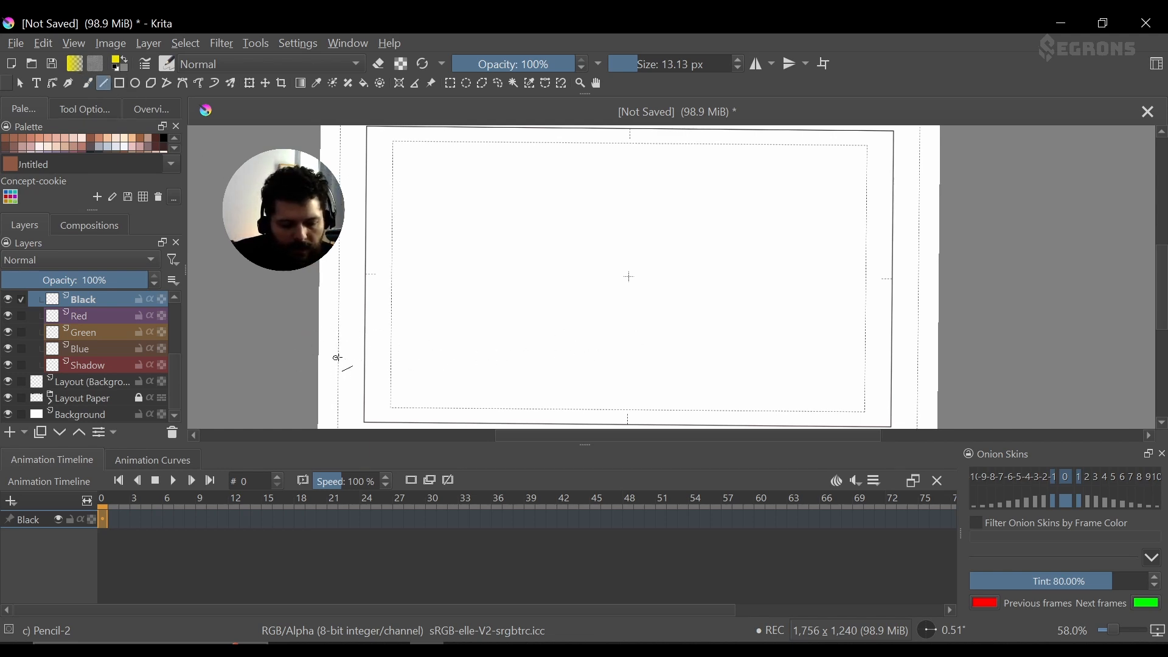
{"action": "left_click_drag", "start_coordinate": [368, 363], "coordinate": [924, 320]}
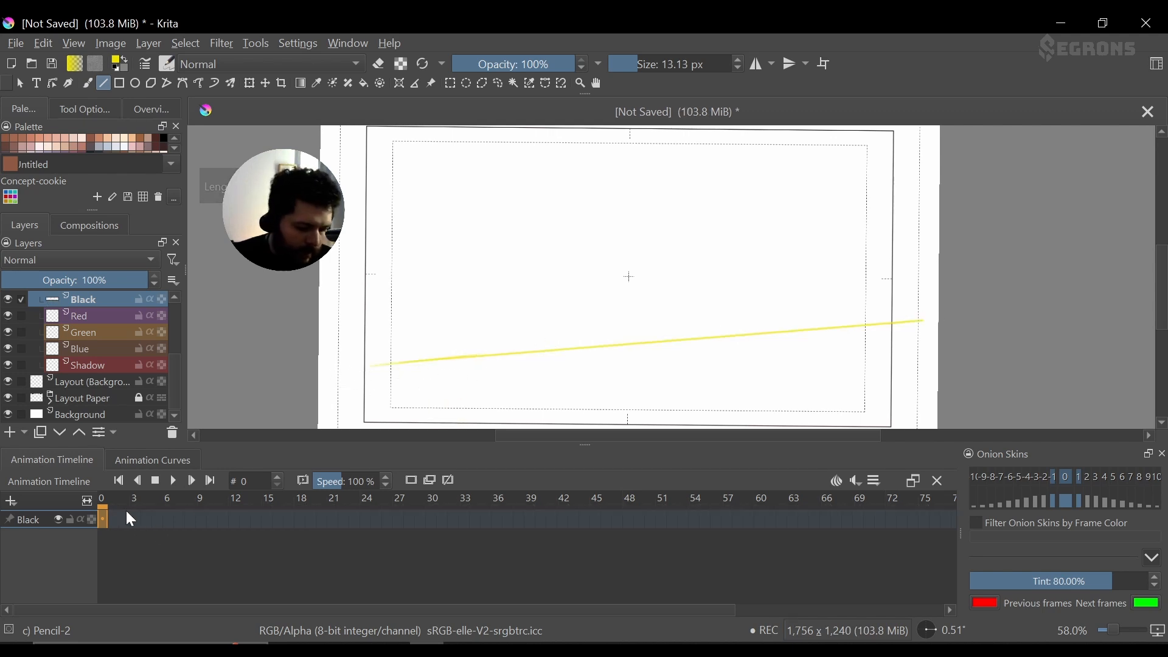
- Select the Red layer in the key drafts and switch to the freehand brush with red as the colour
{"action": "left_click", "coordinate": [96, 321]}
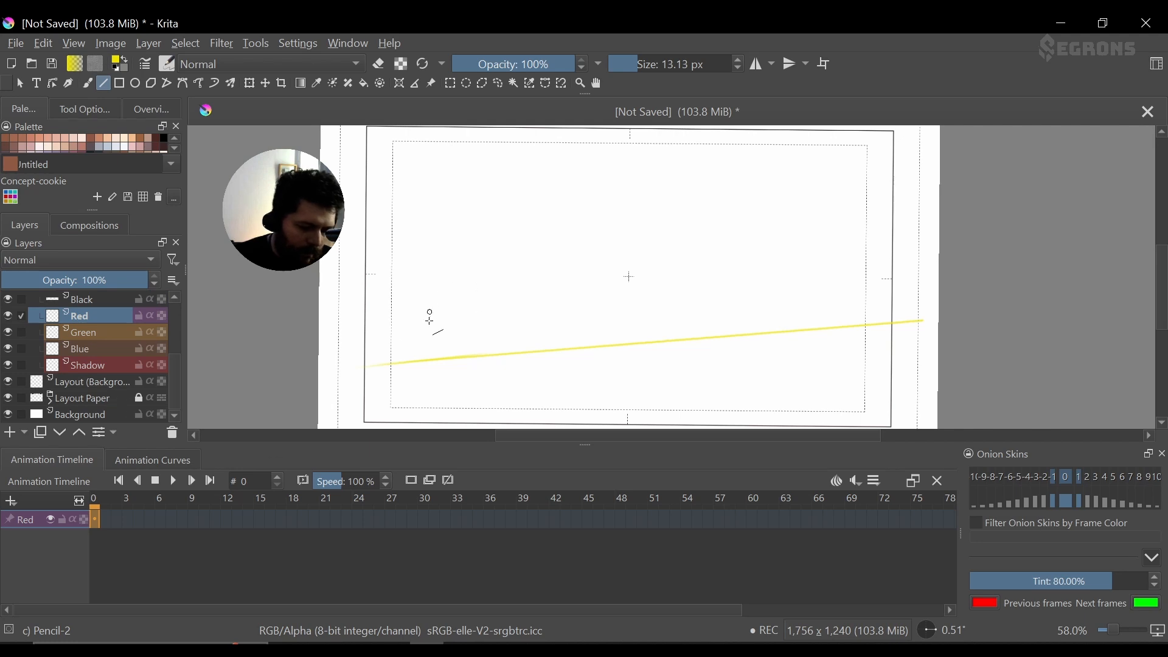
{"action": "key", "text": "b"}
- Try two red freehand scribbles on the Red layer and undo each of them
{"action": "mouse_move", "coordinate": [521, 315]}
{"action": "left_mouse_down"}
{"action": "mouse_move", "coordinate": [654, 293]}
{"action": "mouse_move", "coordinate": [706, 315]}
{"action": "left_mouse_up"}
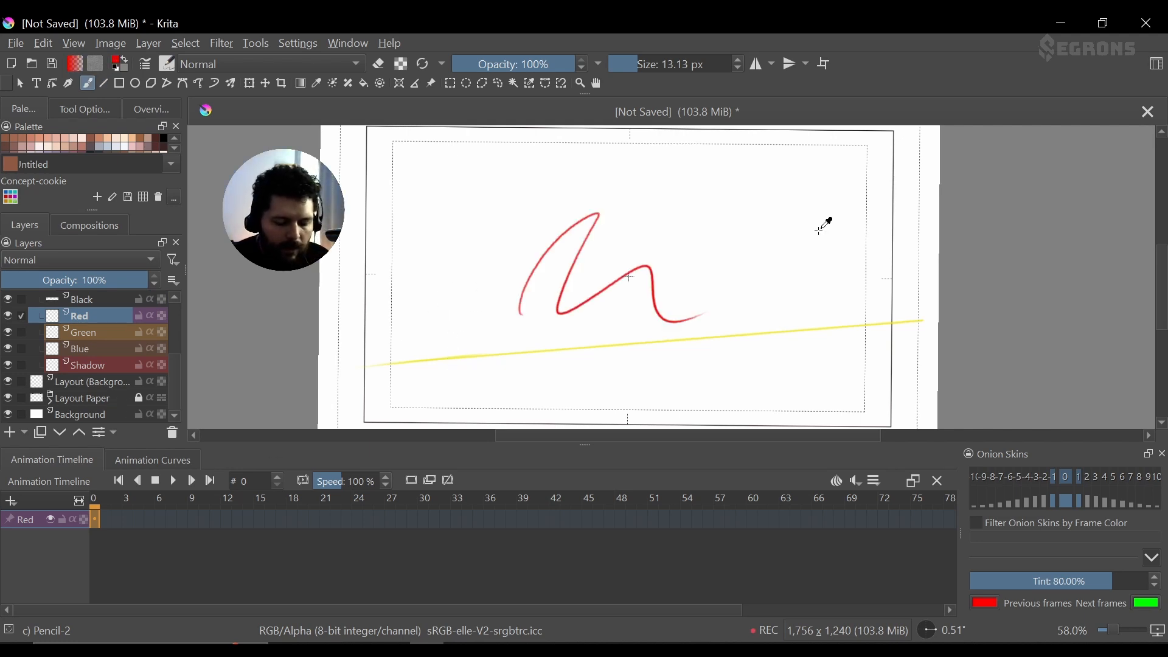
{"action": "key", "text": "ctrl+z"}
{"action": "mouse_move", "coordinate": [472, 236]}
{"action": "left_mouse_down"}
{"action": "mouse_move", "coordinate": [603, 387]}
{"action": "mouse_move", "coordinate": [673, 356]}
{"action": "left_mouse_up"}
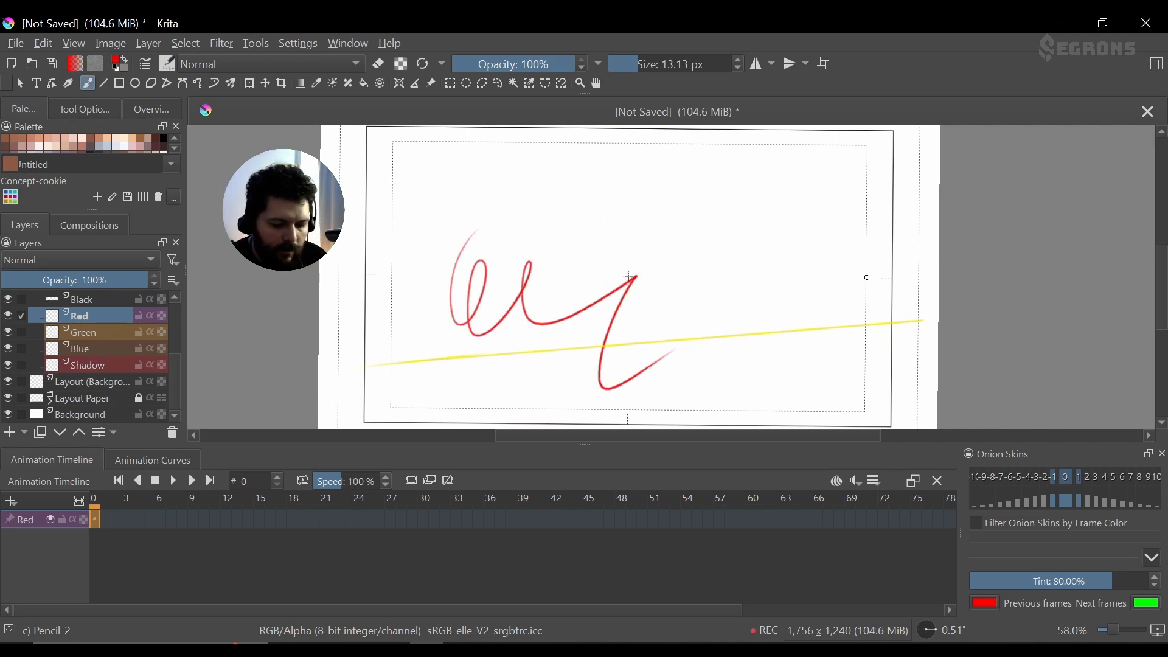
{"action": "key", "text": "ctrl+z"}
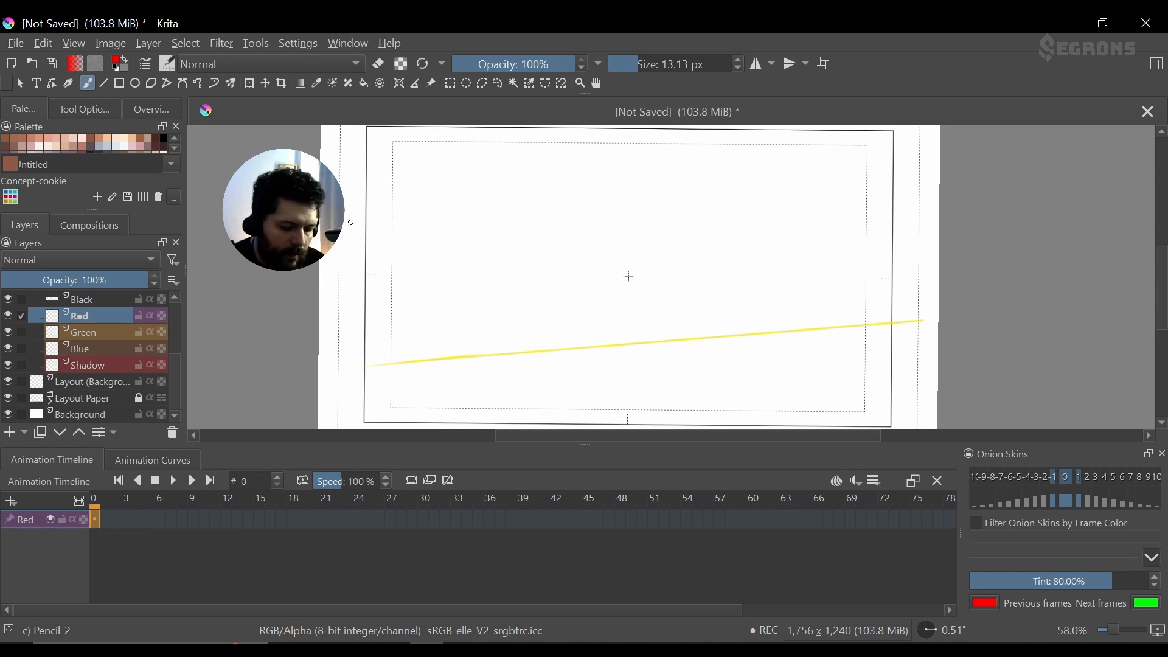
- Draw a red path of four shrinking bounces above the ground line and mark spacing ticks along the first two arcs
{"action": "mouse_move", "coordinate": [352, 198]}
{"action": "left_mouse_down"}
{"action": "mouse_move", "coordinate": [526, 236]}
{"action": "mouse_move", "coordinate": [599, 341]}
{"action": "mouse_move", "coordinate": [725, 293]}
{"action": "mouse_move", "coordinate": [890, 297]}
{"action": "mouse_move", "coordinate": [907, 320]}
{"action": "left_mouse_up"}
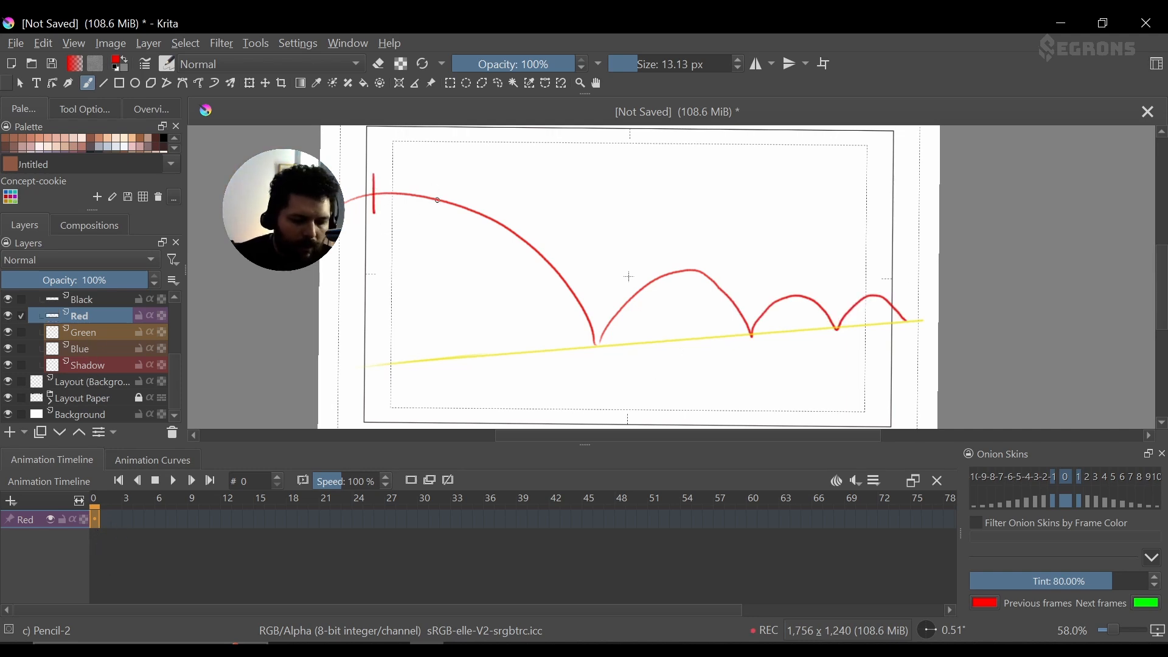
{"action": "left_click_drag", "start_coordinate": [449, 195], "coordinate": [448, 213]}
{"action": "mouse_move", "coordinate": [514, 225]}
{"action": "left_mouse_down"}
{"action": "mouse_move", "coordinate": [514, 250]}
{"action": "mouse_move", "coordinate": [595, 351]}
{"action": "left_mouse_up"}
{"action": "left_click_drag", "start_coordinate": [620, 303], "coordinate": [620, 320]}
{"action": "mouse_move", "coordinate": [653, 274]}
{"action": "left_mouse_down"}
{"action": "mouse_move", "coordinate": [654, 295]}
{"action": "mouse_move", "coordinate": [685, 281]}
{"action": "mouse_move", "coordinate": [741, 313]}
{"action": "left_mouse_up"}
{"action": "key", "text": "ctrl+z"}
{"action": "key", "text": "ctrl+z"}
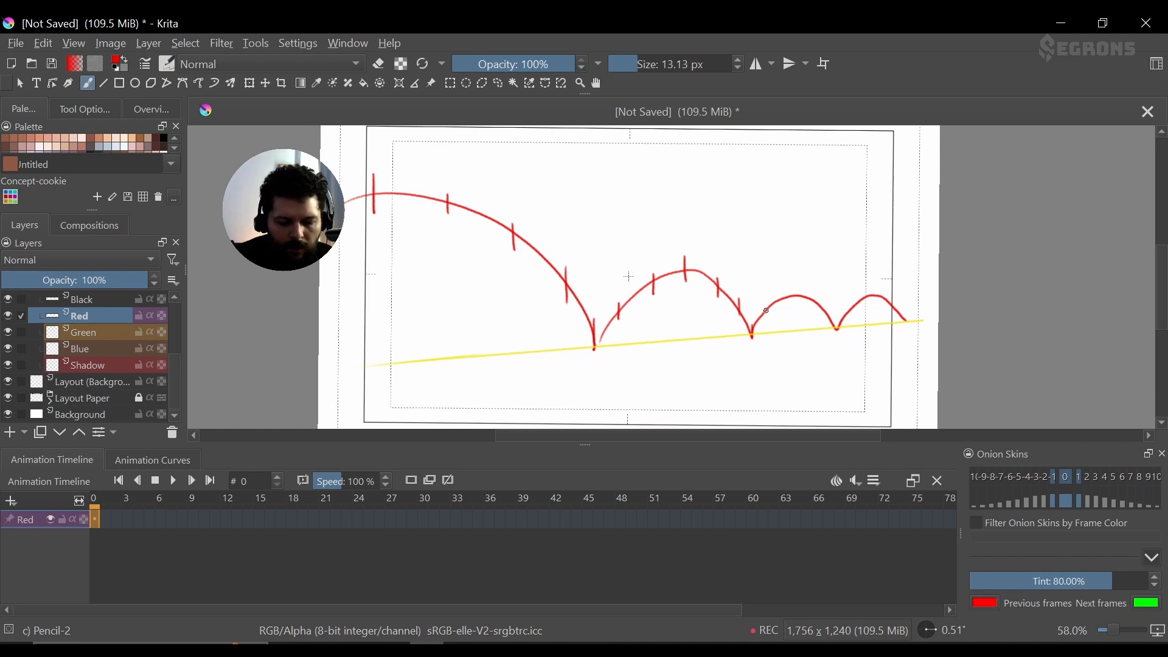
- Mark red spacing ticks along the last two arcs of the bounce path
{"action": "left_click_drag", "start_coordinate": [811, 293], "coordinate": [839, 334]}
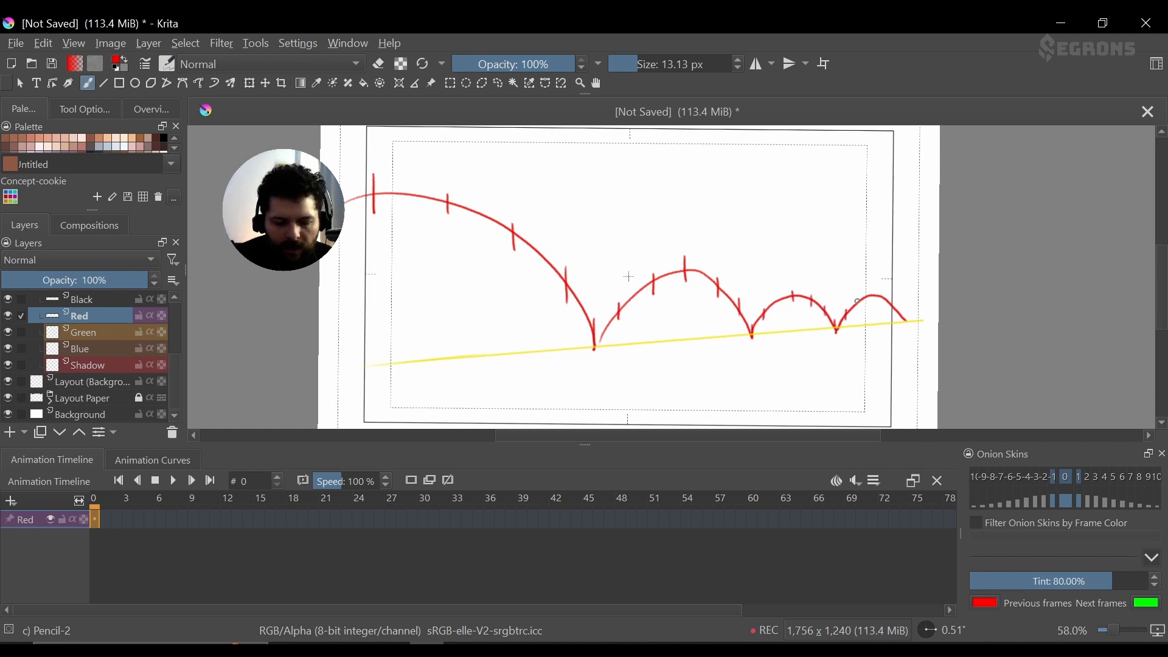
{"action": "left_click_drag", "start_coordinate": [870, 285], "coordinate": [889, 311]}
{"action": "left_click_drag", "start_coordinate": [900, 307], "coordinate": [905, 324]}
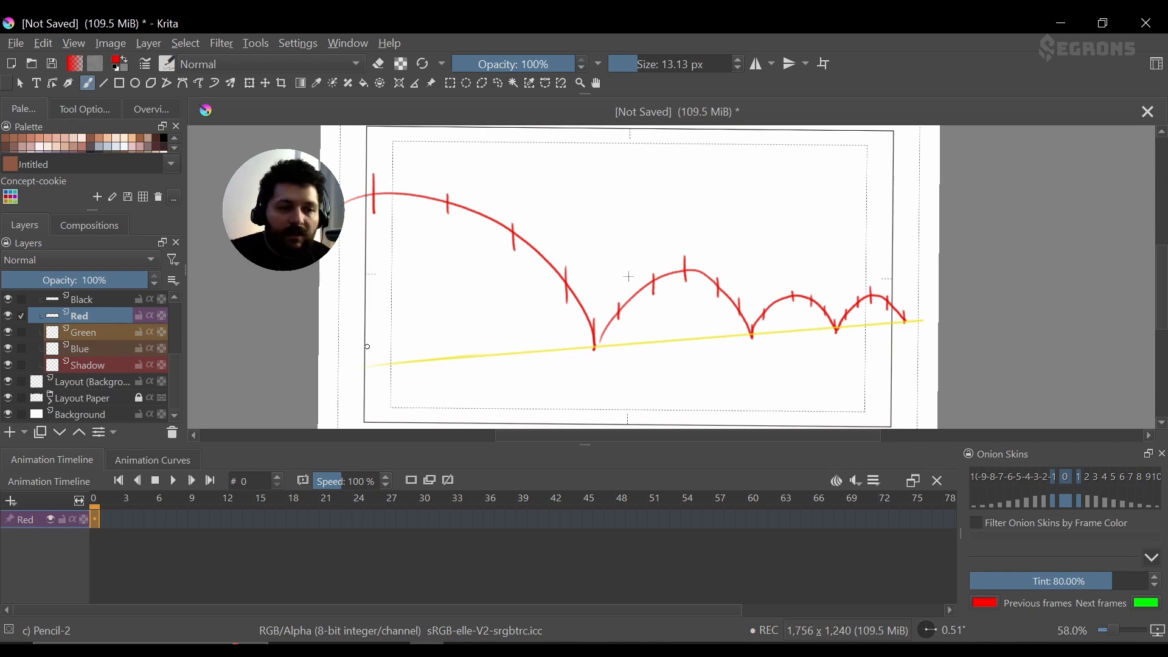
- Lower the opacity of the Red layer and set the Black layer's opacity to 58%
{"action": "left_click", "coordinate": [323, 522]}
{"action": "left_click", "coordinate": [98, 523]}
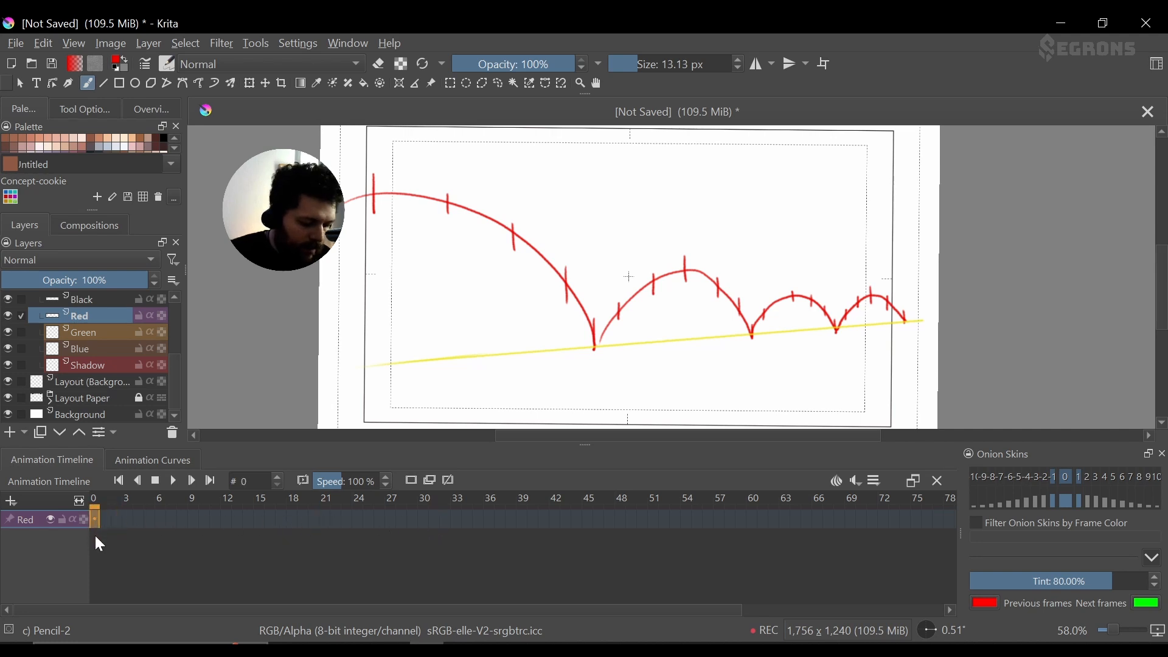
{"action": "left_click", "coordinate": [84, 334]}
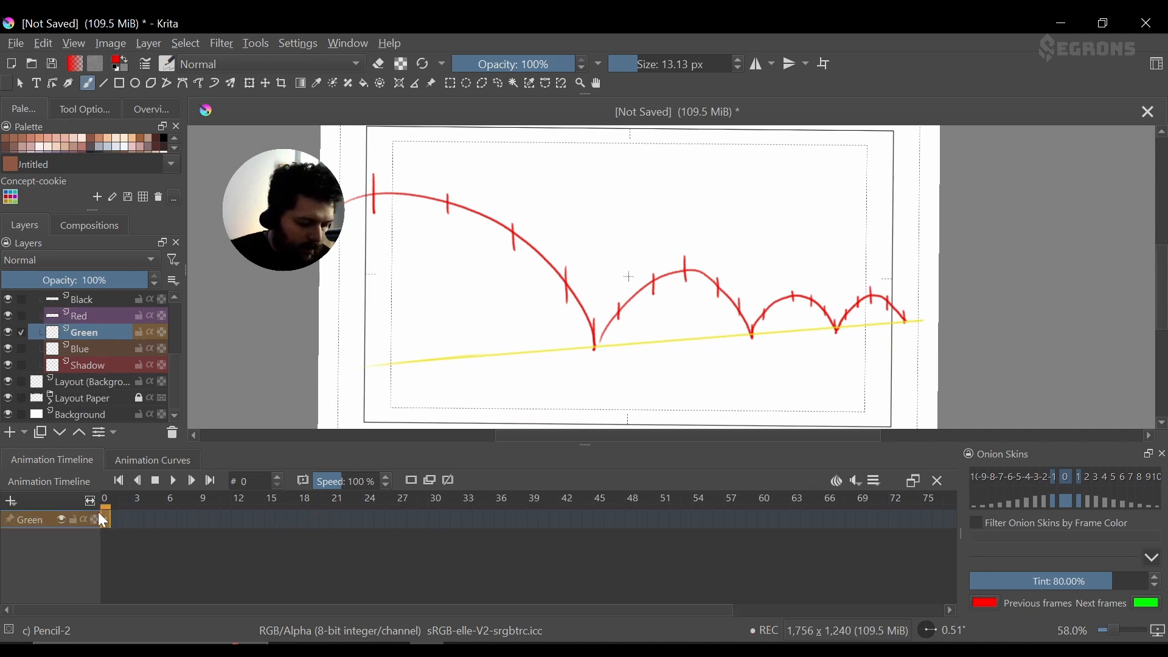
{"action": "left_click", "coordinate": [102, 323]}
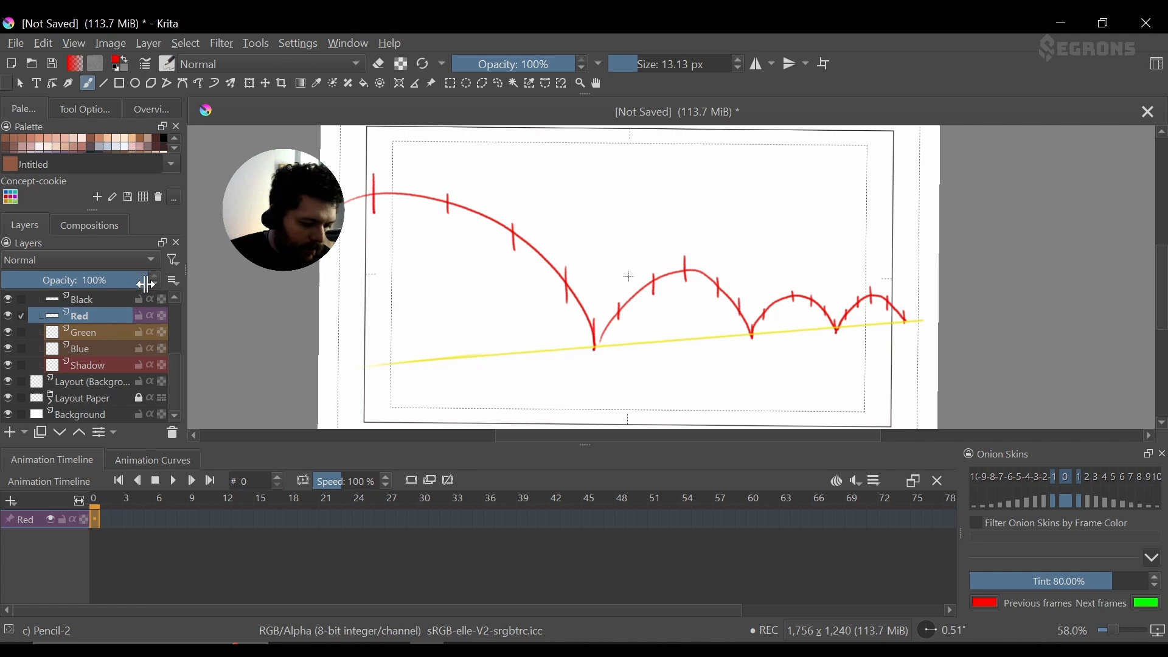
{"action": "mouse_move", "coordinate": [146, 284]}
{"action": "left_mouse_down"}
{"action": "mouse_move", "coordinate": [62, 284]}
{"action": "mouse_move", "coordinate": [90, 286]}
{"action": "mouse_move", "coordinate": [77, 281]}
{"action": "left_mouse_up"}
{"action": "left_click", "coordinate": [102, 299]}
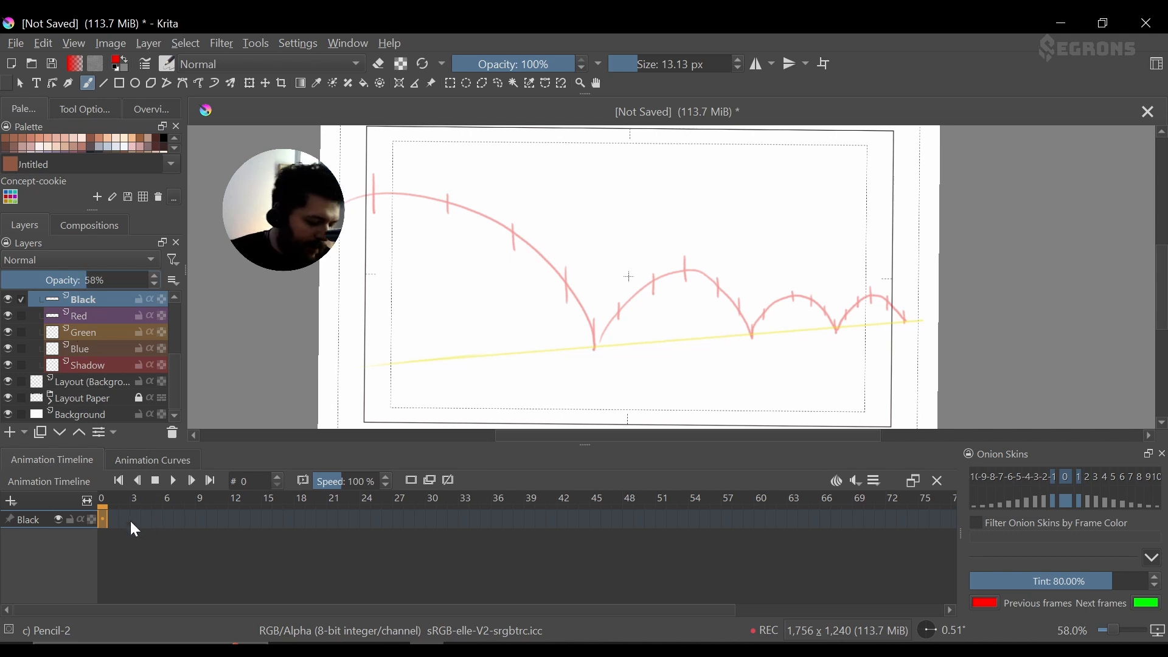
- Draw a yellow ball circle on frame 0 of the Green layer, around the first tick of the bounce path
{"action": "left_click", "coordinate": [98, 332]}
{"action": "key", "text": "e"}
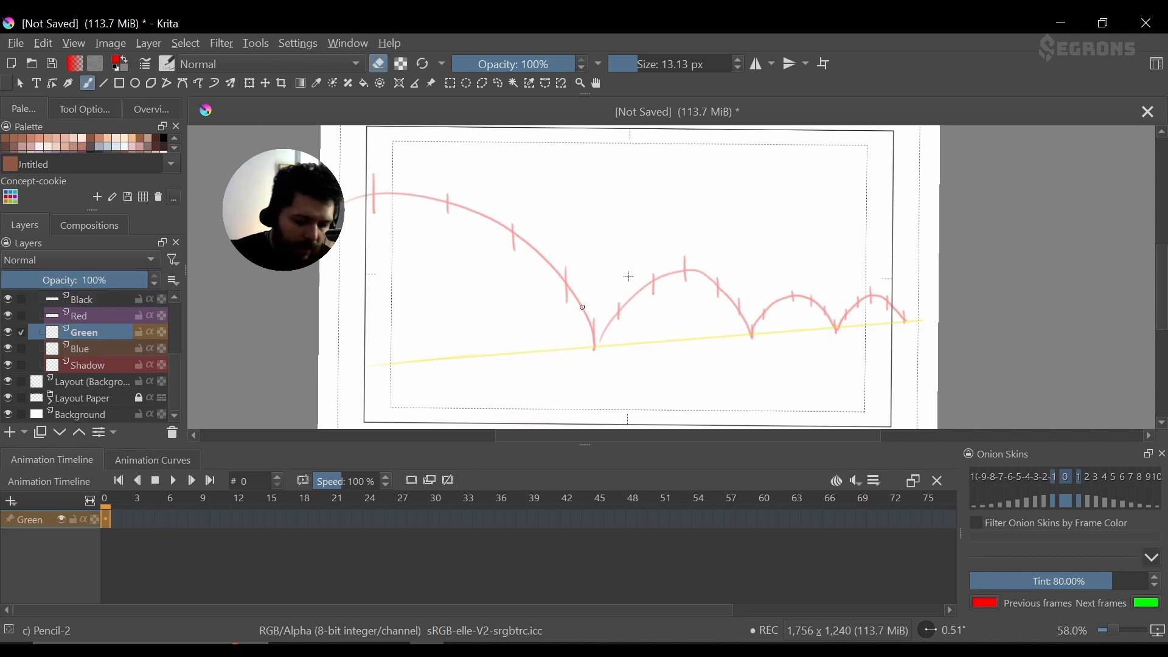
{"action": "right_click", "coordinate": [596, 310]}
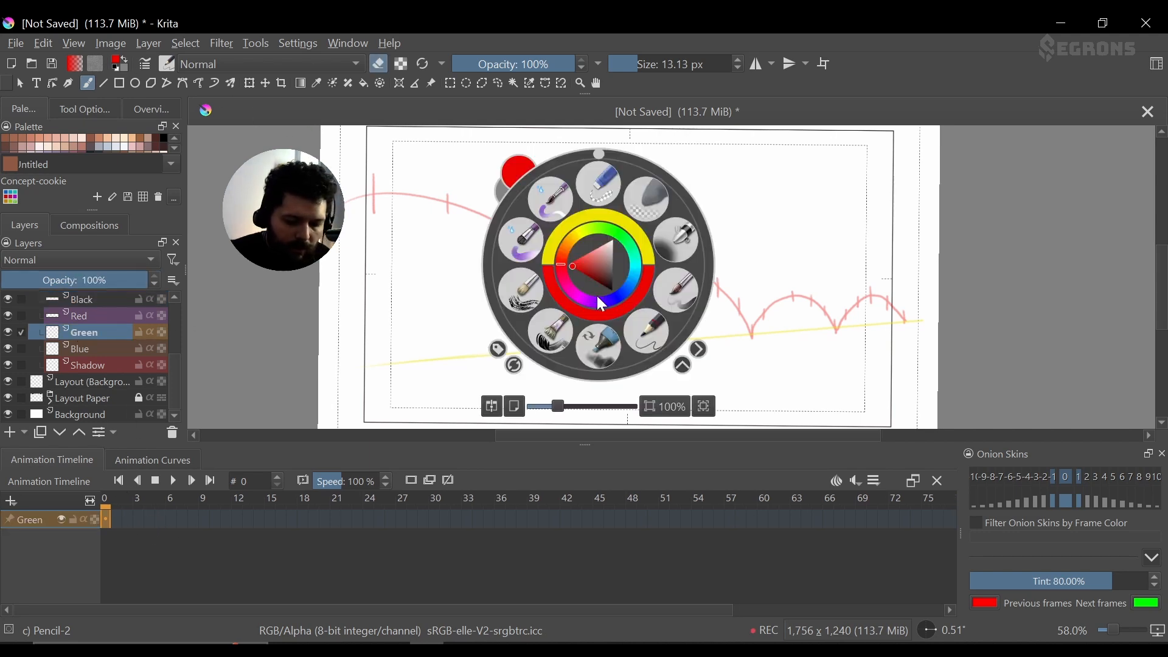
{"action": "left_click", "coordinate": [571, 222]}
{"action": "key", "text": "e"}
{"action": "left_click_drag", "start_coordinate": [410, 231], "coordinate": [480, 178]}
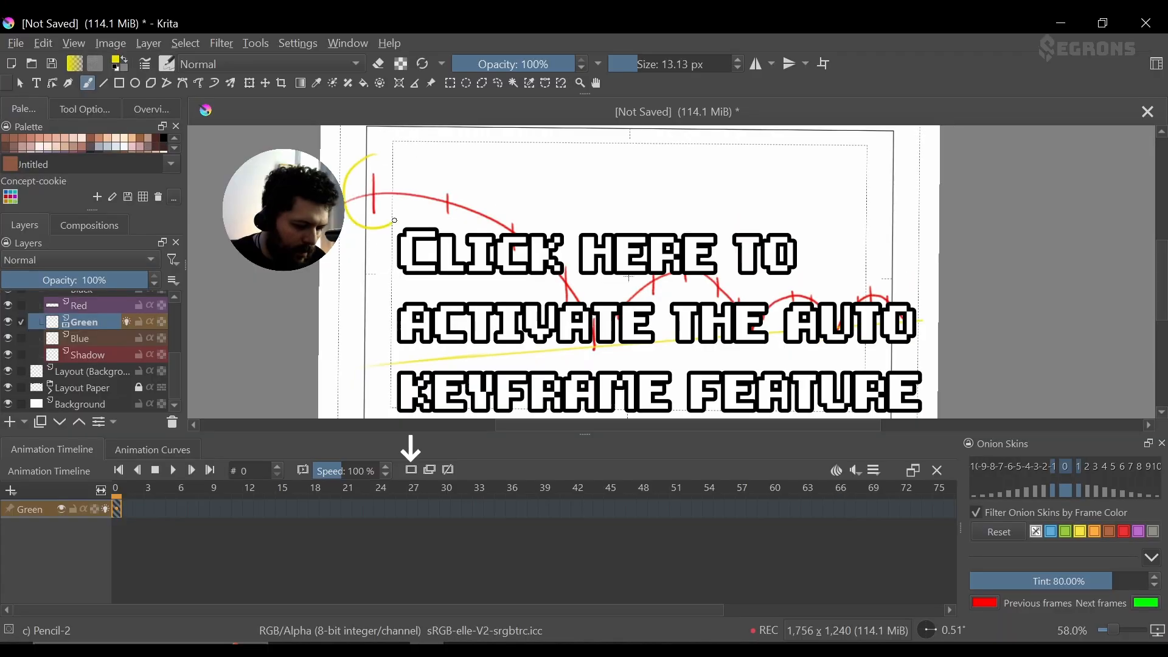
- Draw yellow ball circles on frames 3, 6, 9 and 12 around the remaining ticks of the first arc
{"action": "left_click", "coordinate": [149, 510]}
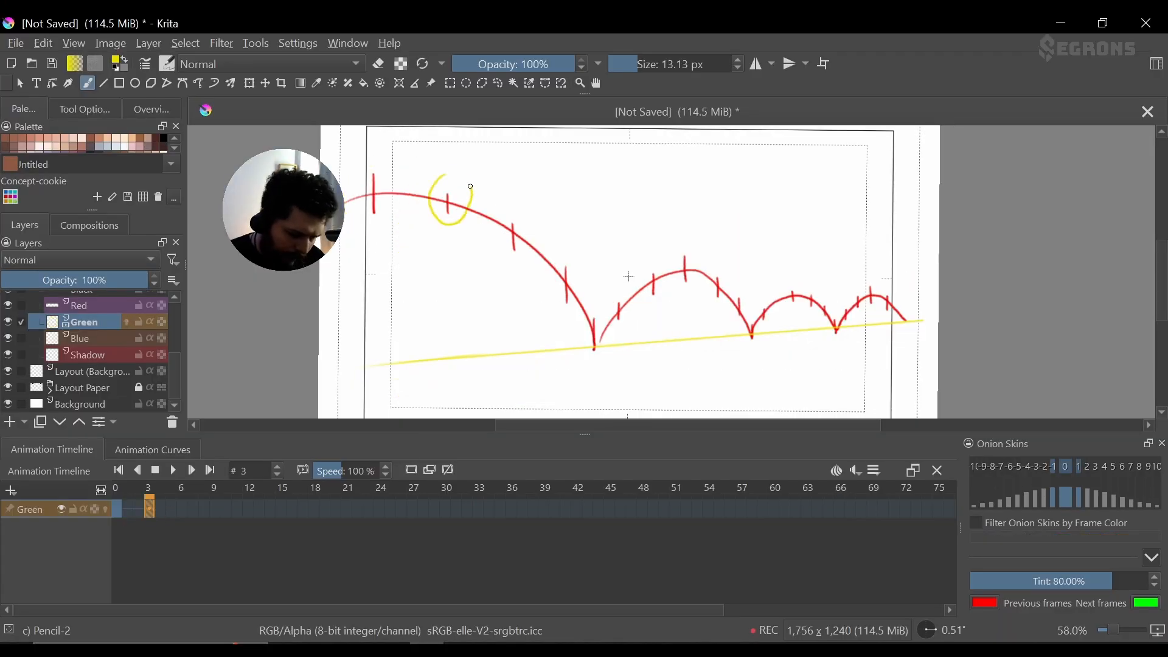
{"action": "left_click", "coordinate": [194, 510]}
{"action": "left_click_drag", "start_coordinate": [514, 212], "coordinate": [511, 212]}
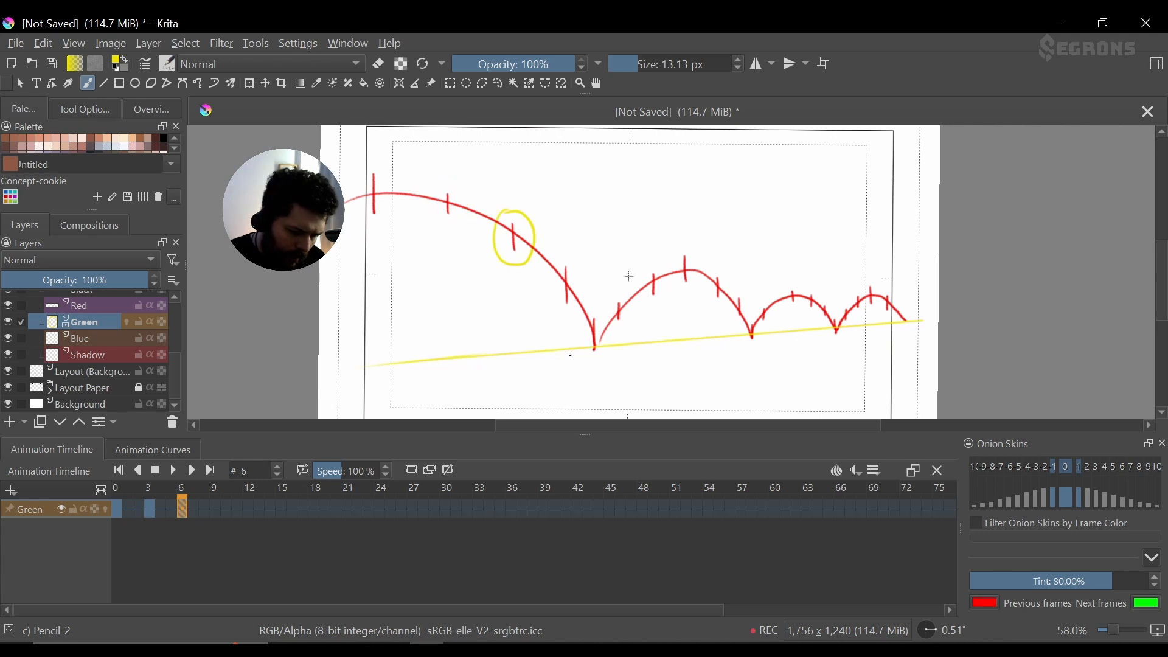
{"action": "left_click", "coordinate": [215, 513]}
{"action": "left_click_drag", "start_coordinate": [568, 251], "coordinate": [565, 253]}
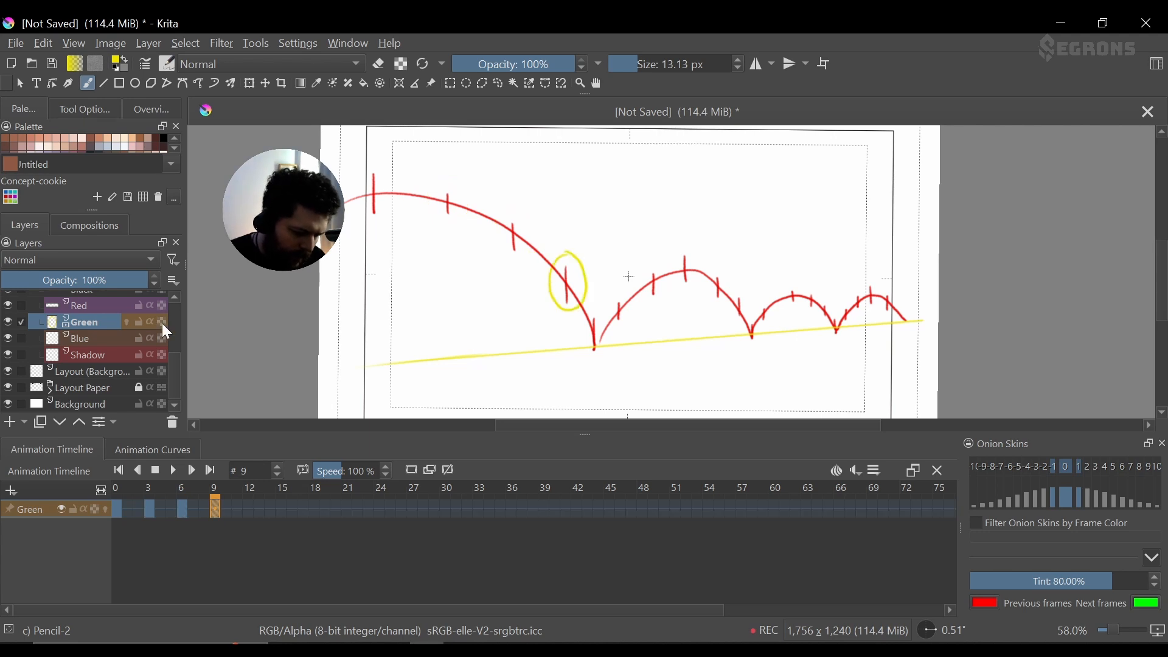
{"action": "left_click", "coordinate": [246, 512]}
{"action": "mouse_move", "coordinate": [593, 307]}
{"action": "left_mouse_down"}
{"action": "mouse_move", "coordinate": [579, 323]}
{"action": "mouse_move", "coordinate": [596, 307]}
{"action": "left_mouse_up"}
- Play back the drafted ball animation from frame 0
{"action": "left_click", "coordinate": [117, 510]}
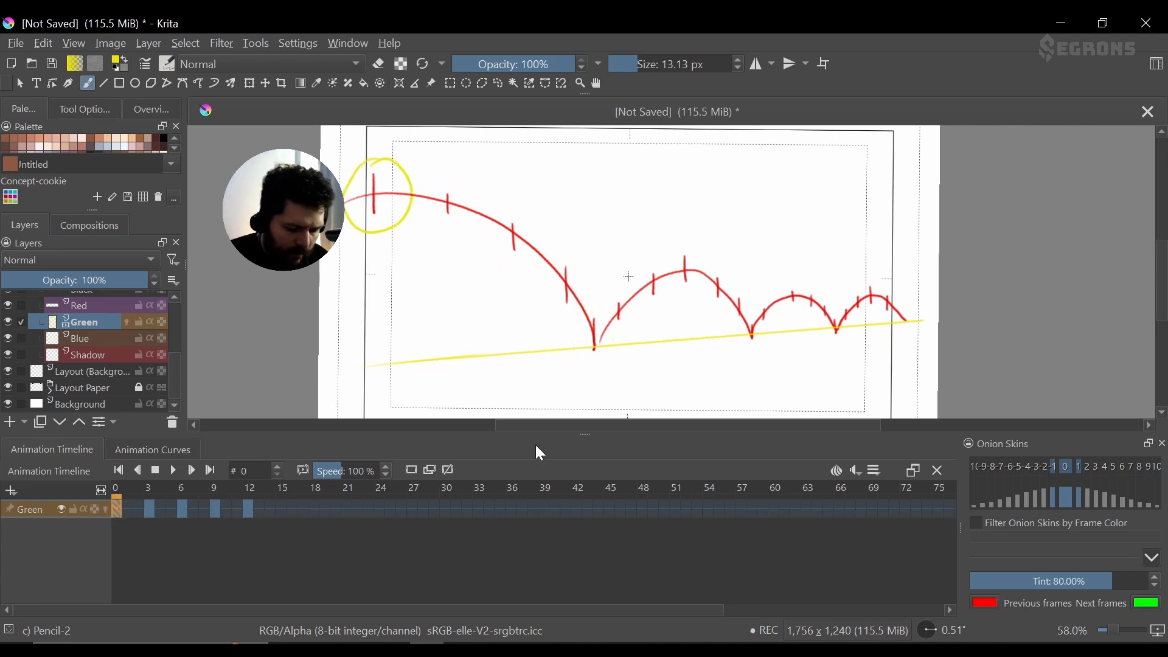
{"action": "left_click", "coordinate": [174, 471]}
{"action": "left_click", "coordinate": [304, 510]}
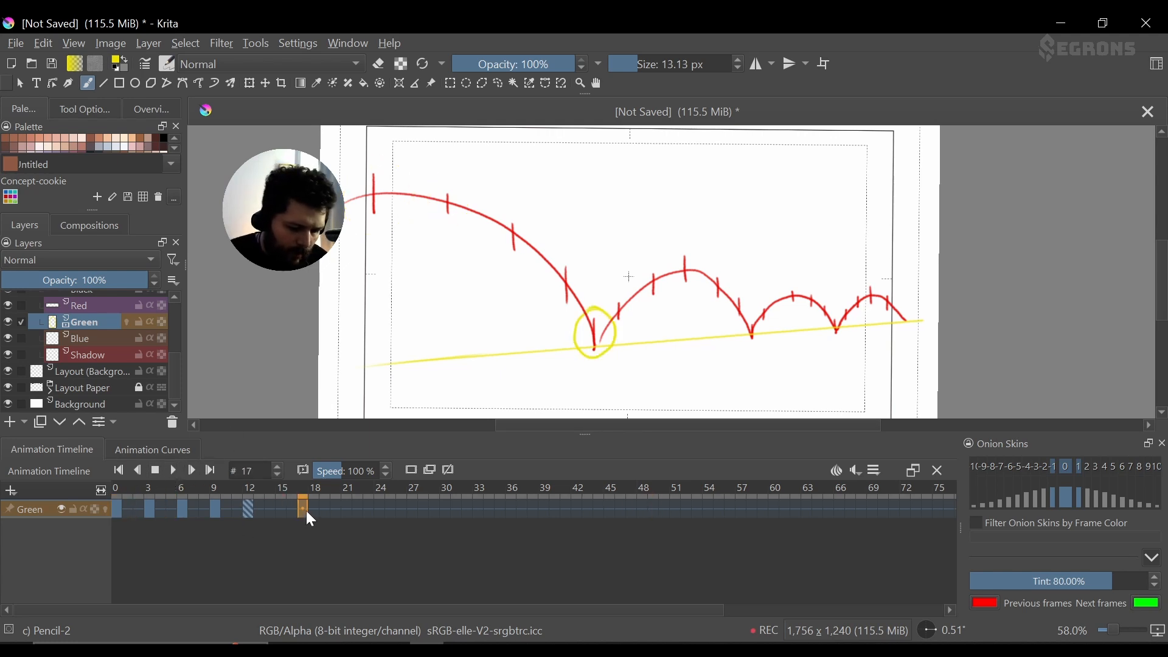
- Draw yellow balls on frames 15 and 18 around the first two rising ticks of the second arc
{"action": "left_click", "coordinate": [248, 511]}
{"action": "left_click", "coordinate": [280, 510]}
{"action": "left_click_drag", "start_coordinate": [622, 284], "coordinate": [648, 261]}
{"action": "left_click", "coordinate": [313, 510]}
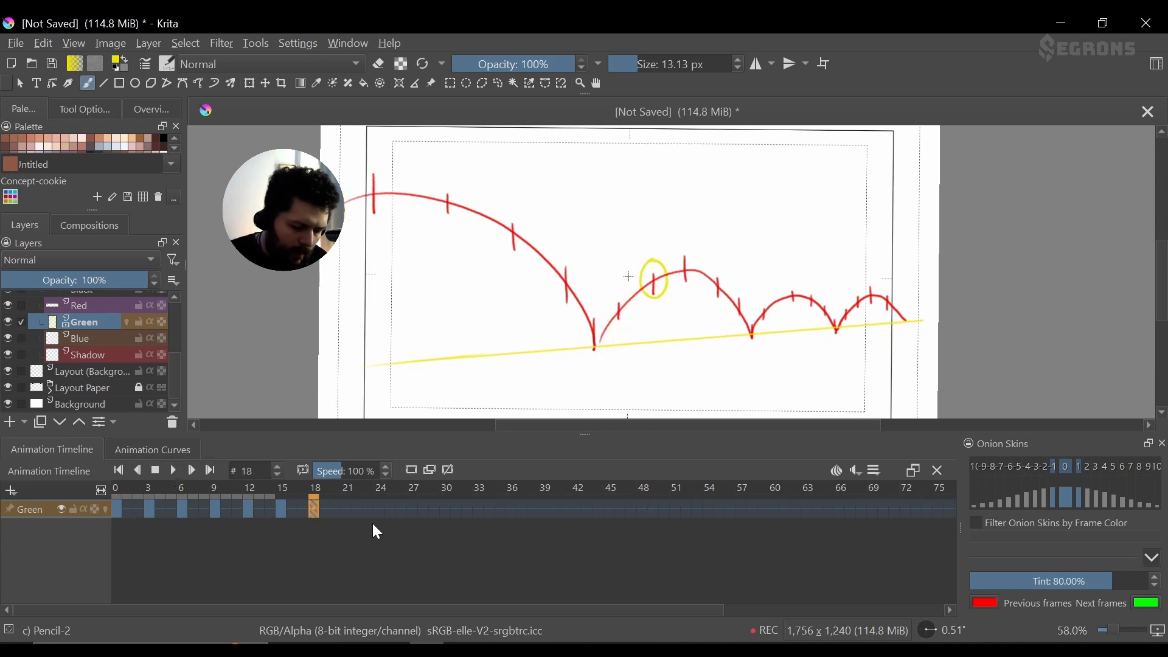
- Redraw the ball on frame 9 as a tilted, stretched ellipse along the path with an 18.54 px brush
{"action": "left_click_drag", "start_coordinate": [117, 509], "coordinate": [214, 511]}
{"action": "left_click", "coordinate": [216, 510]}
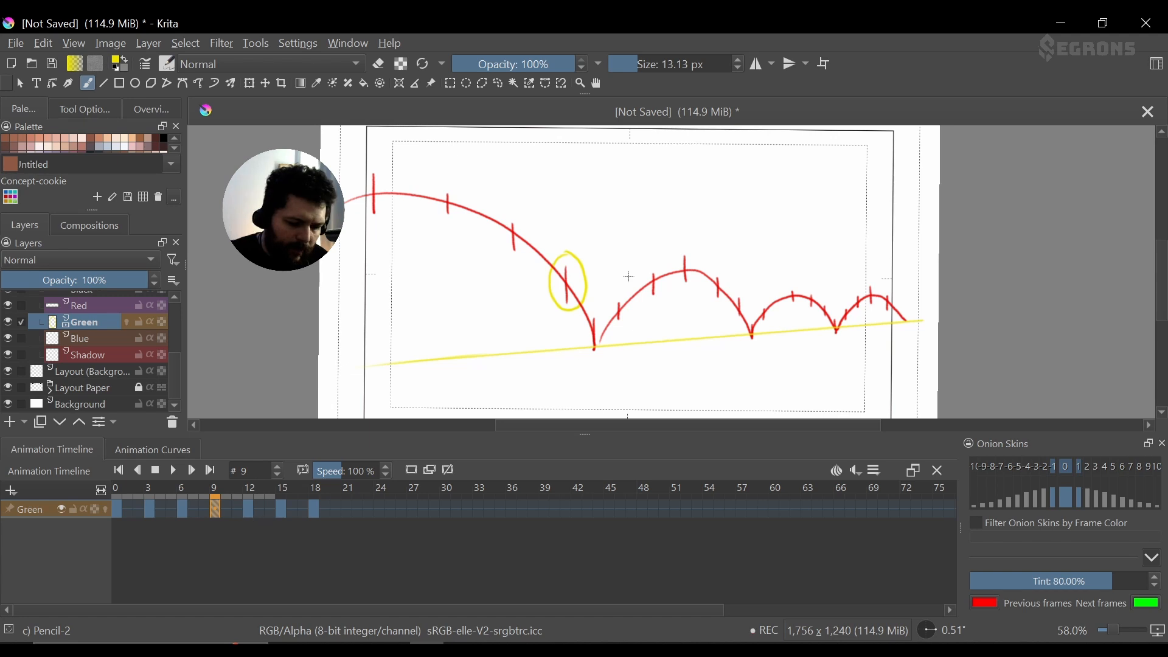
{"action": "mouse_move", "coordinate": [562, 252]}
{"action": "left_mouse_down"}
{"action": "mouse_move", "coordinate": [550, 286]}
{"action": "mouse_move", "coordinate": [586, 270]}
{"action": "mouse_move", "coordinate": [558, 305]}
{"action": "left_mouse_up"}
{"action": "key", "text": "ctrl+z"}
{"action": "key", "text": "Caps_Lock"}
{"action": "key", "text": "e"}
{"action": "mouse_move", "coordinate": [537, 214]}
{"action": "left_mouse_down", "text": "shift"}
{"action": "mouse_move", "coordinate": [523, 214]}
{"action": "mouse_move", "coordinate": [546, 281]}
{"action": "mouse_move", "coordinate": [582, 301]}
{"action": "mouse_move", "coordinate": [575, 260]}
{"action": "mouse_move", "coordinate": [551, 263]}
{"action": "left_mouse_up", "text": "shift"}
{"action": "key", "text": "e"}
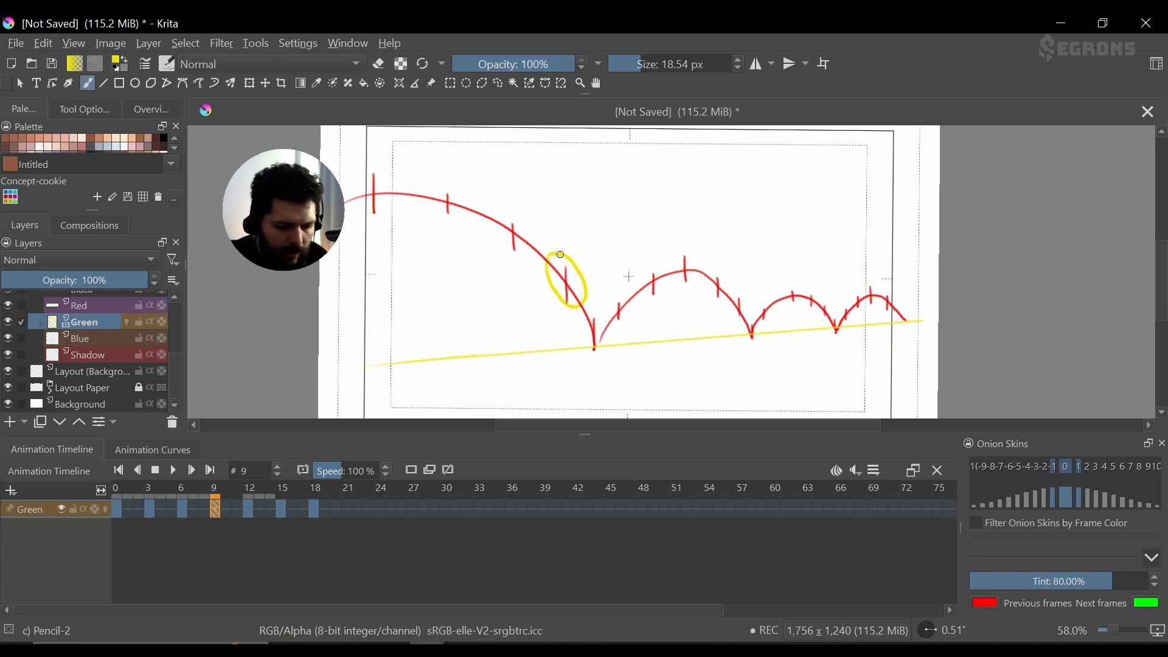
{"action": "key", "text": "e"}
{"action": "key", "text": "e"}
{"action": "key", "text": "e"}
{"action": "key", "text": "e"}
{"action": "key", "text": "e"}
{"action": "key", "text": "e"}
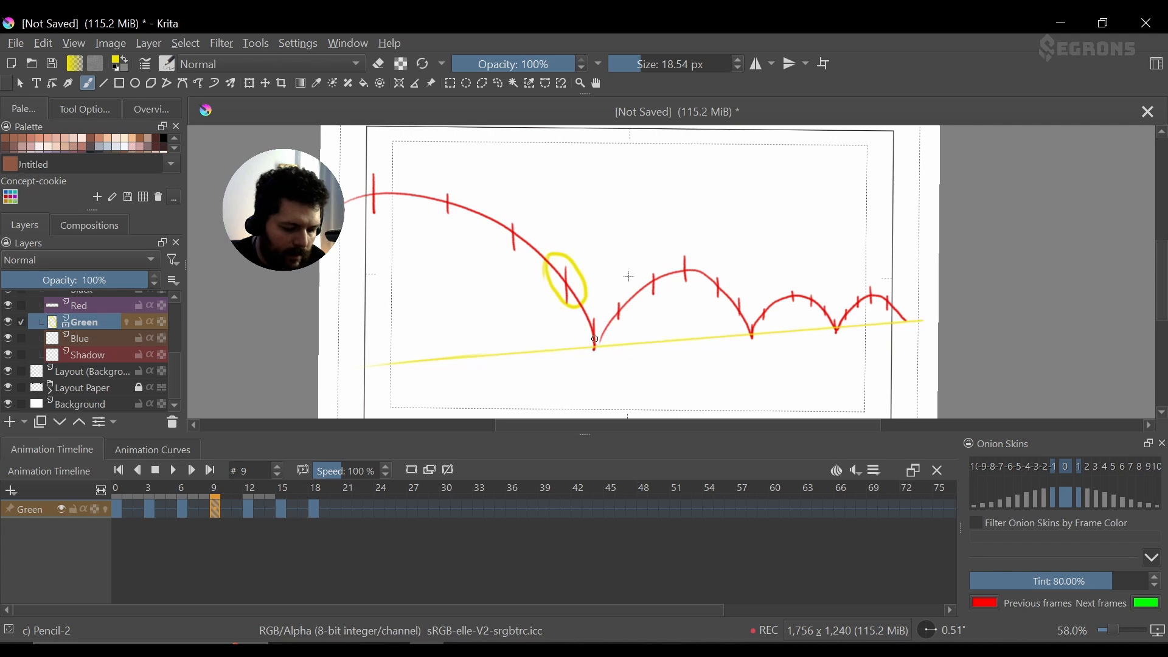
- Draw the ball at the first ground contact on frames 13 and 14, squashing it into a flat ellipse on frame 14
{"action": "left_click", "coordinate": [249, 514]}
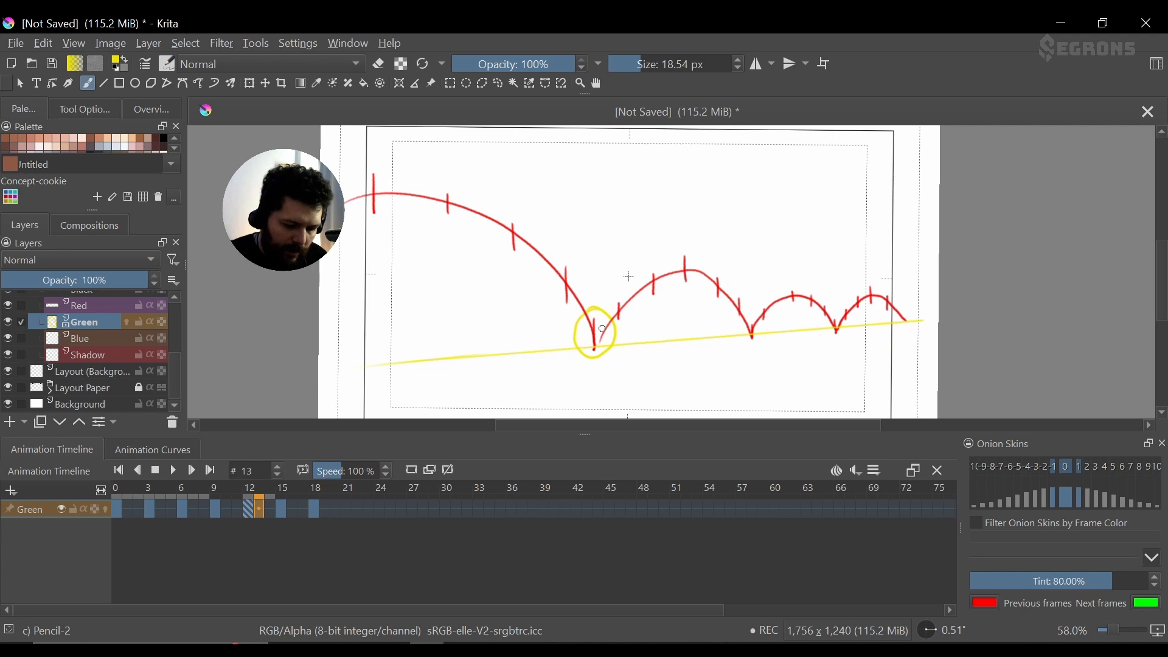
{"action": "mouse_move", "coordinate": [602, 329]}
{"action": "left_mouse_down"}
{"action": "mouse_move", "coordinate": [604, 350]}
{"action": "mouse_move", "coordinate": [609, 332]}
{"action": "mouse_move", "coordinate": [584, 353]}
{"action": "mouse_move", "coordinate": [611, 334]}
{"action": "left_mouse_up"}
{"action": "left_click", "coordinate": [269, 508]}
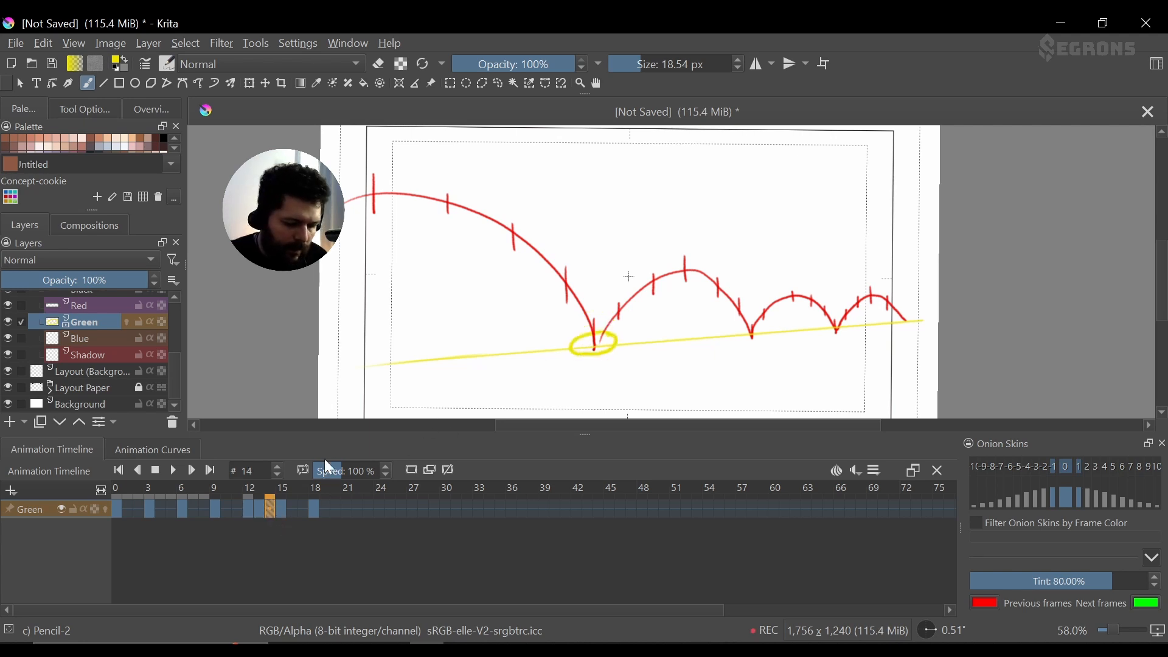
- Erase the round ball on frame 12 and redraw it as a narrow, tilted ellipse just above the ground contact
{"action": "left_click", "coordinate": [260, 508]}
{"action": "left_click", "coordinate": [249, 509]}
{"action": "key", "text": "e"}
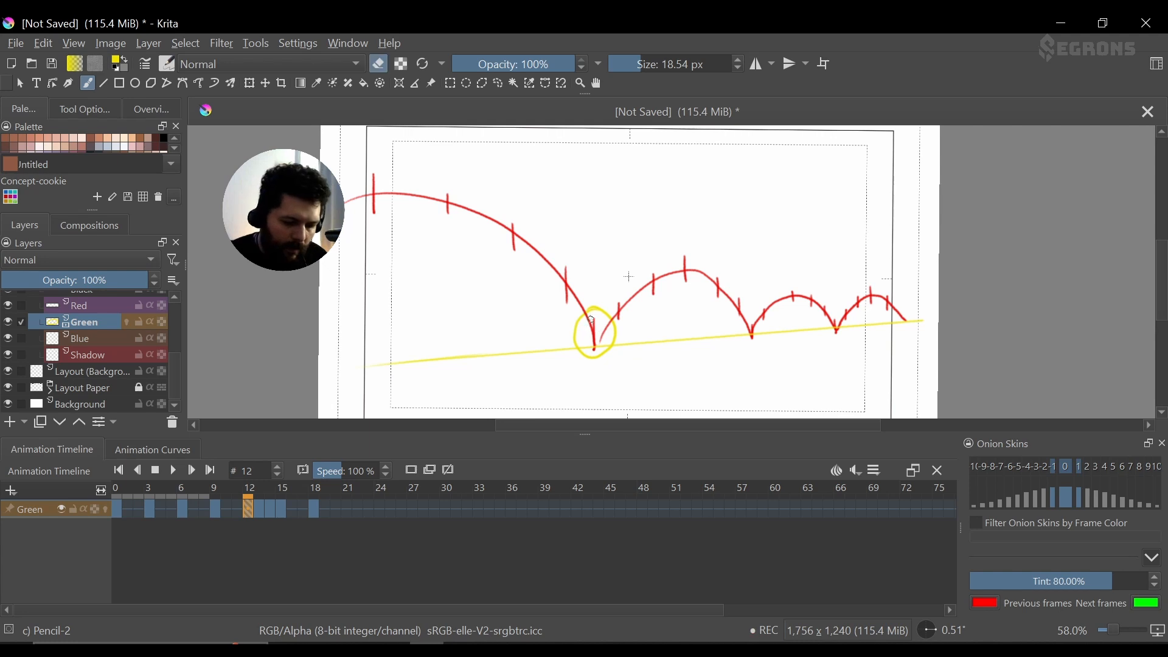
{"action": "mouse_move", "coordinate": [594, 312]}
{"action": "left_mouse_down"}
{"action": "mouse_move", "coordinate": [563, 334]}
{"action": "mouse_move", "coordinate": [590, 322]}
{"action": "mouse_move", "coordinate": [571, 361]}
{"action": "mouse_move", "coordinate": [624, 336]}
{"action": "mouse_move", "coordinate": [590, 329]}
{"action": "mouse_move", "coordinate": [606, 317]}
{"action": "mouse_move", "coordinate": [587, 336]}
{"action": "left_mouse_up"}
{"action": "key", "text": "e"}
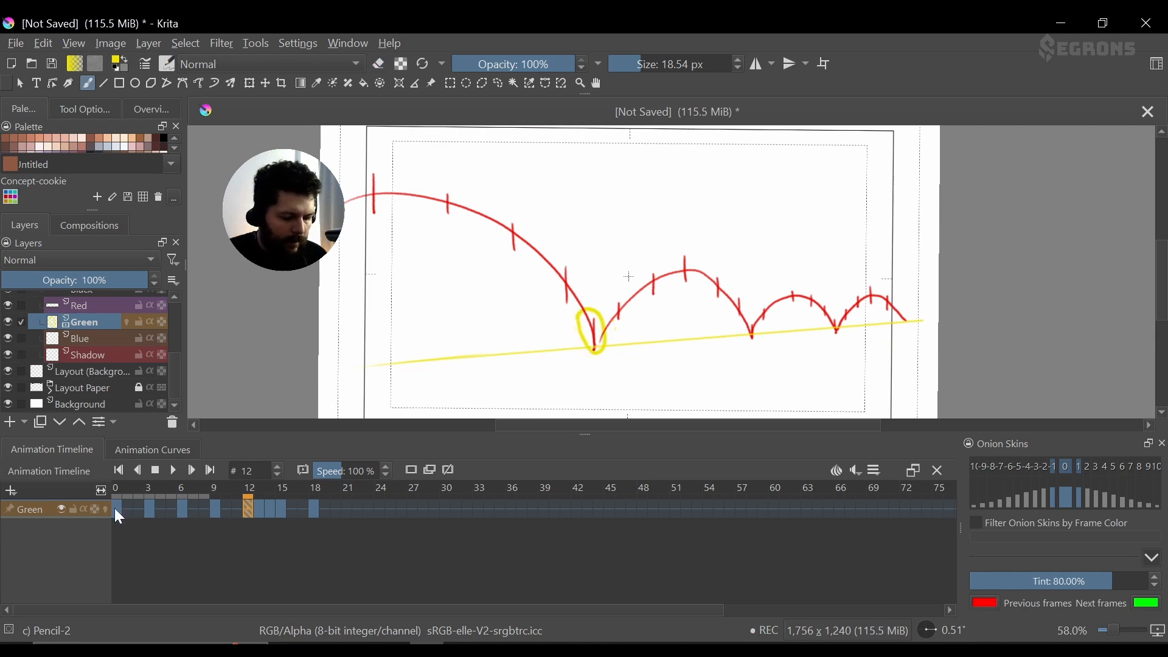
- Play back the animation and check the ball's squash on frames 12 to 14
{"action": "left_click", "coordinate": [174, 470]}
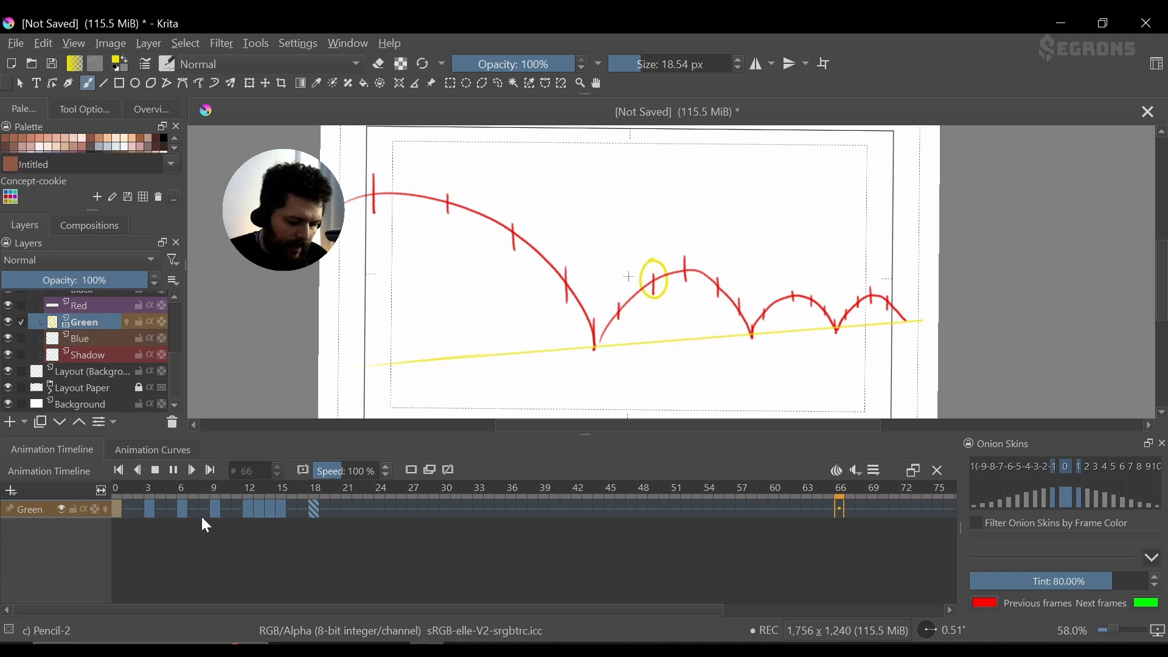
{"action": "left_click", "coordinate": [245, 509]}
{"action": "left_click", "coordinate": [259, 509]}
{"action": "left_click", "coordinate": [268, 509]}
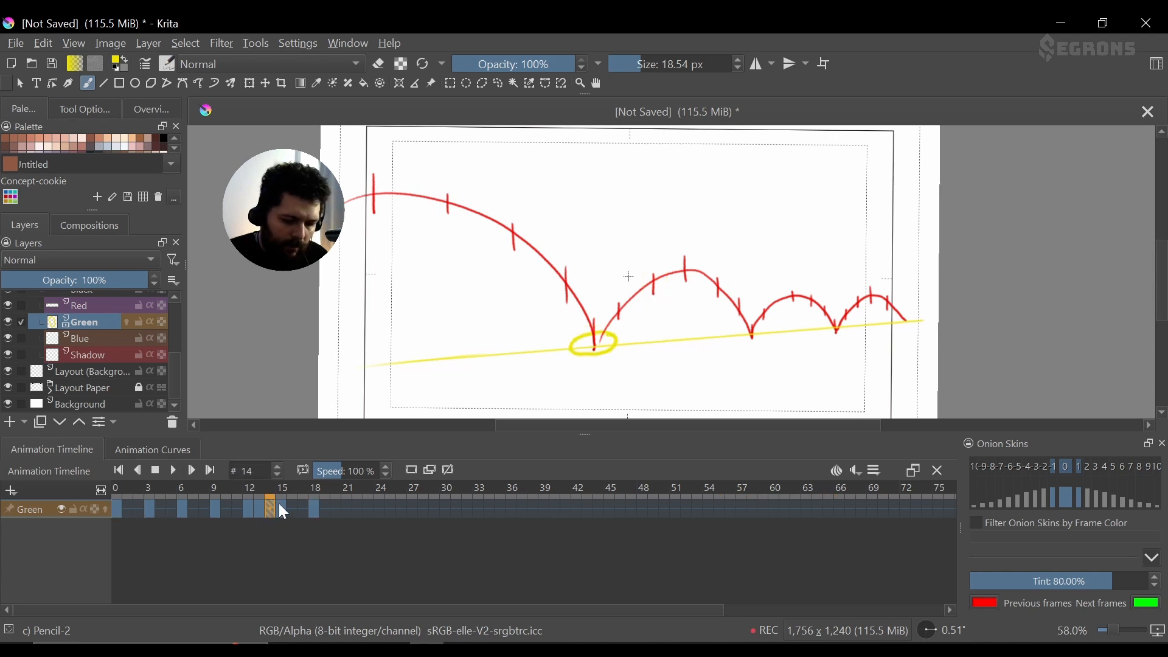
- Erase the ball on frame 15 and redraw it as an ellipse tilted along the rising path with an 11.33 px brush
{"action": "left_click", "coordinate": [281, 509]}
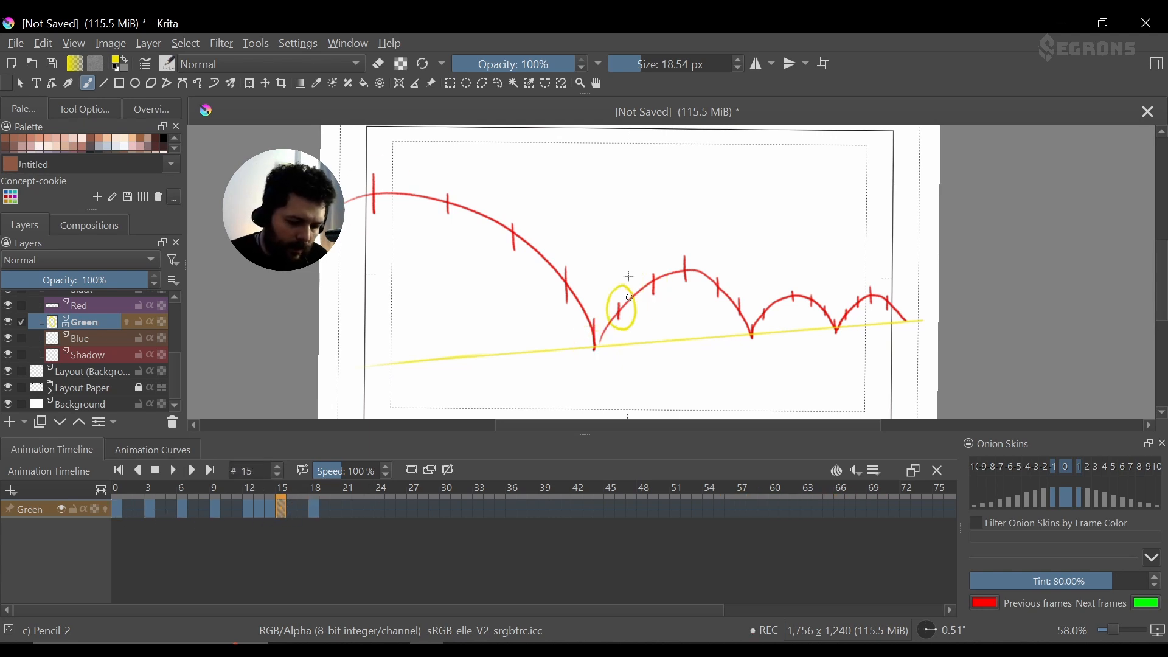
{"action": "key", "text": "e"}
{"action": "left_click_drag", "start_coordinate": [610, 285], "coordinate": [620, 284]}
{"action": "mouse_move", "coordinate": [619, 286]}
{"action": "left_mouse_down"}
{"action": "mouse_move", "coordinate": [606, 324]}
{"action": "mouse_move", "coordinate": [623, 334]}
{"action": "left_mouse_up"}
{"action": "key", "text": "e"}
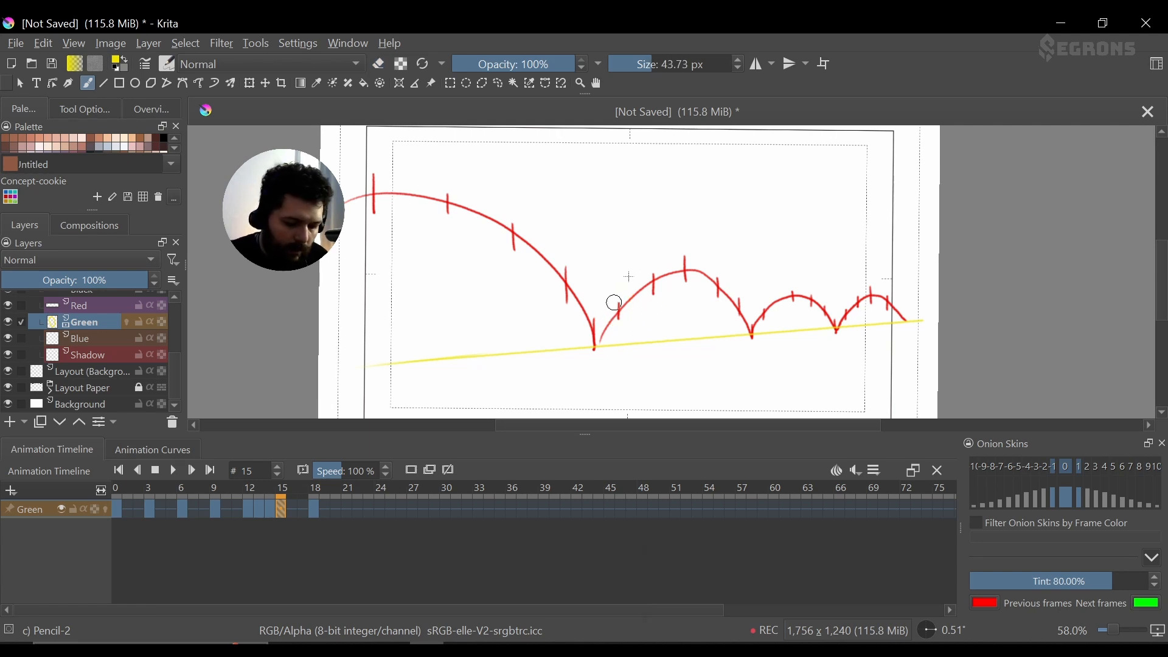
{"action": "key", "text": "Caps_Lock"}
{"action": "mouse_move", "coordinate": [615, 290]}
{"action": "left_mouse_down"}
{"action": "mouse_move", "coordinate": [598, 279]}
{"action": "mouse_move", "coordinate": [610, 275]}
{"action": "mouse_move", "coordinate": [620, 293]}
{"action": "mouse_move", "coordinate": [608, 307]}
{"action": "mouse_move", "coordinate": [627, 320]}
{"action": "mouse_move", "coordinate": [610, 300]}
{"action": "left_mouse_up"}
{"action": "key", "text": "ctrl+z"}
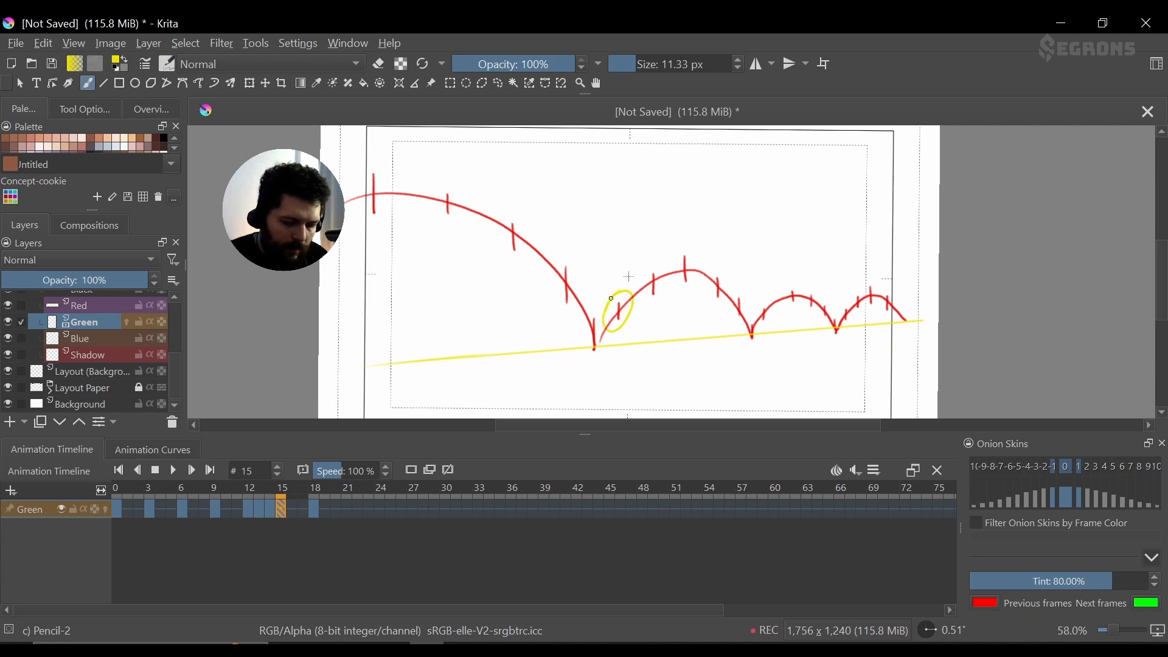
- Erase and redraw the ball on frame 18 around the second rising tick of the second arc
{"action": "left_click", "coordinate": [291, 512]}
{"action": "left_click", "coordinate": [314, 509]}
{"action": "key", "text": "e"}
{"action": "left_click_drag", "start_coordinate": [655, 257], "coordinate": [665, 257], "text": "shift"}
{"action": "mouse_move", "coordinate": [654, 265]}
{"action": "left_mouse_down"}
{"action": "mouse_move", "coordinate": [646, 277]}
{"action": "mouse_move", "coordinate": [647, 251]}
{"action": "mouse_move", "coordinate": [706, 271]}
{"action": "mouse_move", "coordinate": [699, 253]}
{"action": "left_mouse_up"}
{"action": "key", "text": "e"}
- Draw balls on frames 20, 22 and 24 from the second arc's peak down its falling ticks with a 19.29 px brush
{"action": "left_click", "coordinate": [337, 508]}
{"action": "key", "text": "ctrl+z"}
{"action": "mouse_move", "coordinate": [686, 246]}
{"action": "left_mouse_down"}
{"action": "mouse_move", "coordinate": [678, 283]}
{"action": "mouse_move", "coordinate": [686, 249]}
{"action": "left_mouse_up"}
{"action": "left_click", "coordinate": [380, 509]}
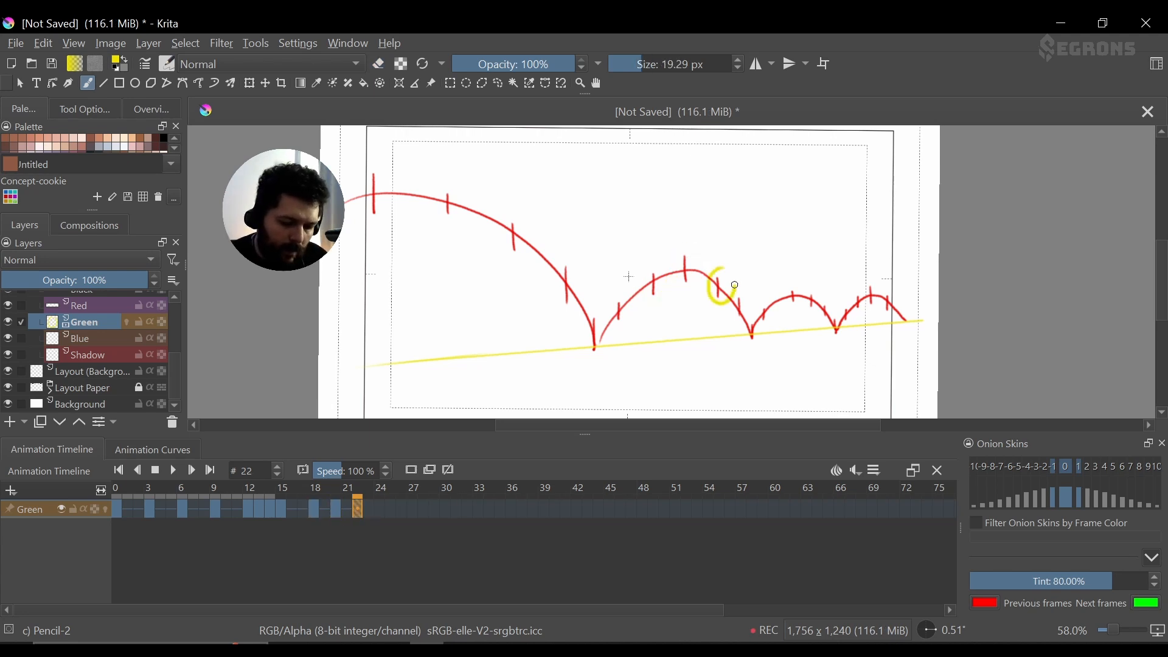
- Draw balls on frames 26, 27 and 28 around the second ground contact and on frames 30 and 32 over the third arc
{"action": "left_click", "coordinate": [401, 509]}
{"action": "mouse_move", "coordinate": [741, 318]}
{"action": "left_mouse_down"}
{"action": "mouse_move", "coordinate": [760, 335]}
{"action": "mouse_move", "coordinate": [748, 337]}
{"action": "mouse_move", "coordinate": [749, 314]}
{"action": "mouse_move", "coordinate": [743, 338]}
{"action": "mouse_move", "coordinate": [760, 326]}
{"action": "mouse_move", "coordinate": [738, 319]}
{"action": "mouse_move", "coordinate": [756, 311]}
{"action": "mouse_move", "coordinate": [765, 304]}
{"action": "left_mouse_up"}
{"action": "key", "text": "Right"}
{"action": "key", "text": "Right"}
{"action": "key", "text": "Right"}
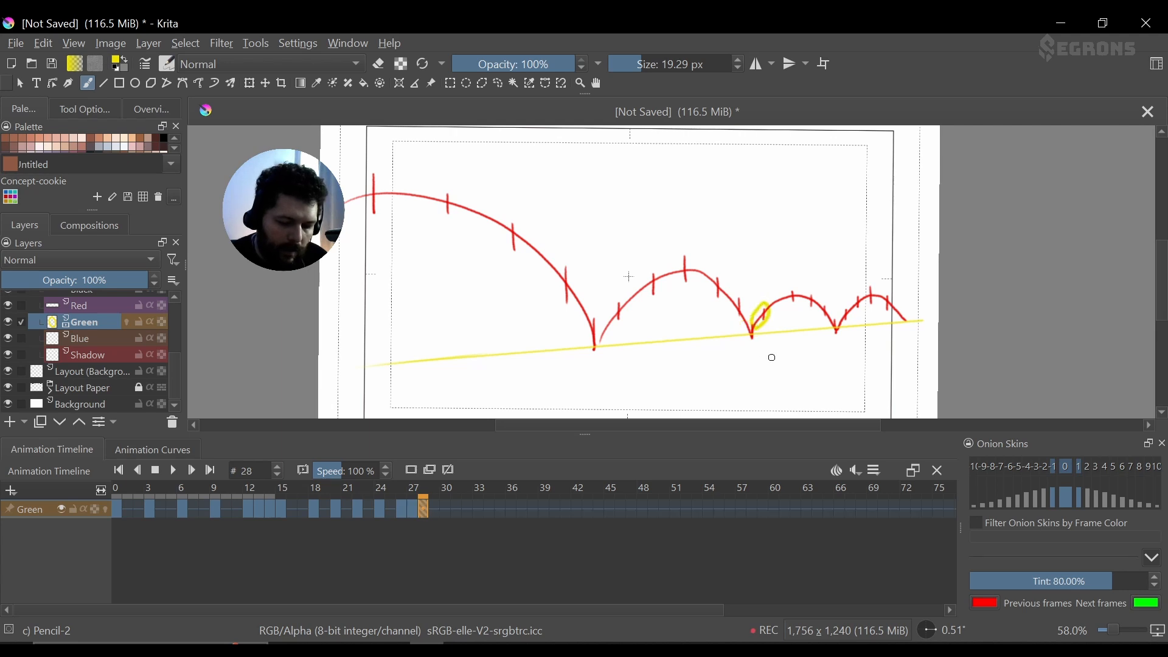
{"action": "key", "text": "Right"}
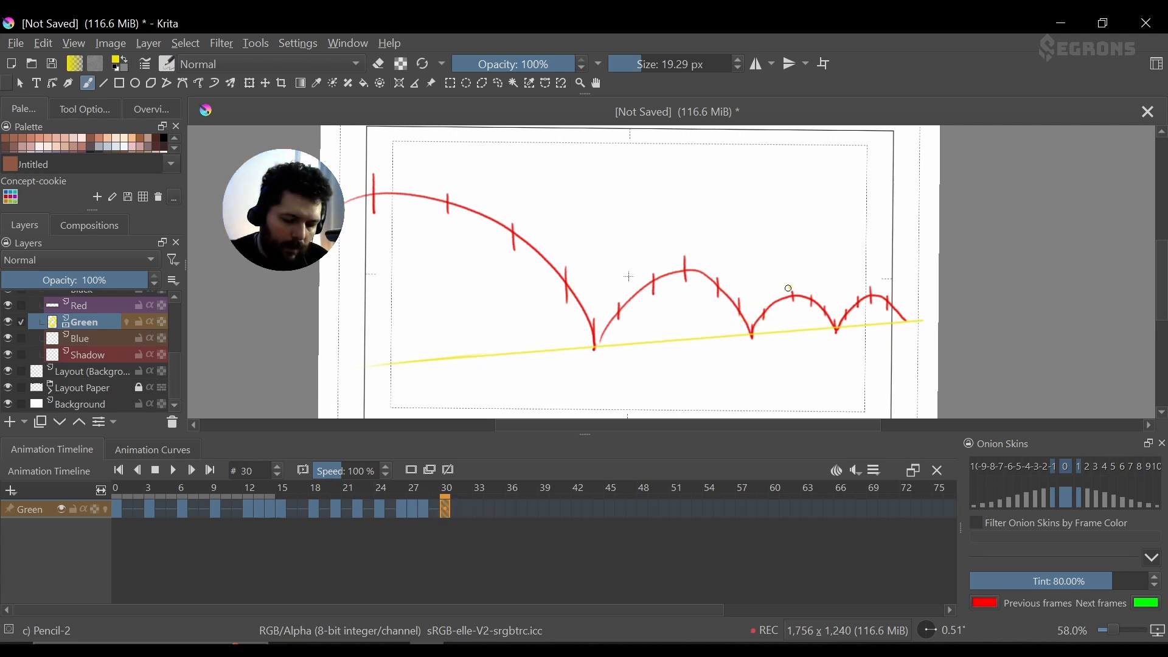
{"action": "key", "text": "Right"}
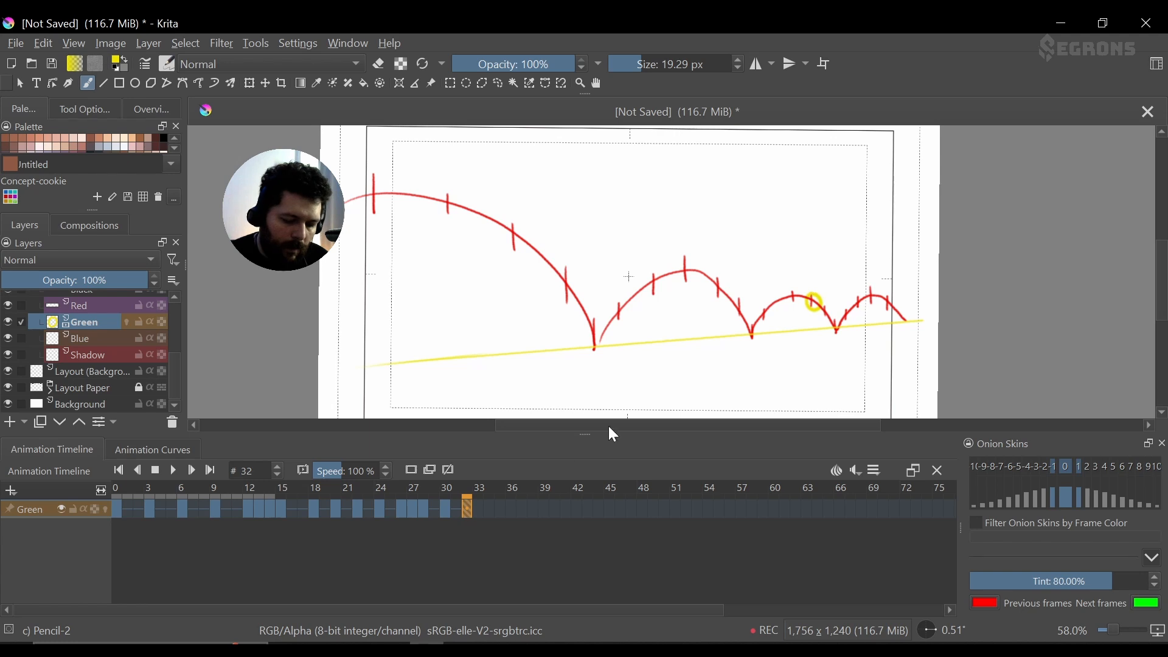
- Reduce the brush size to 11.50 px and draw small balls on every second frame from 34 to 46 along the remaining ticks
{"action": "key", "text": "Right"}
{"action": "key", "text": "Right"}
{"action": "key", "text": "bracketleft"}
{"action": "key", "text": "bracketleft"}
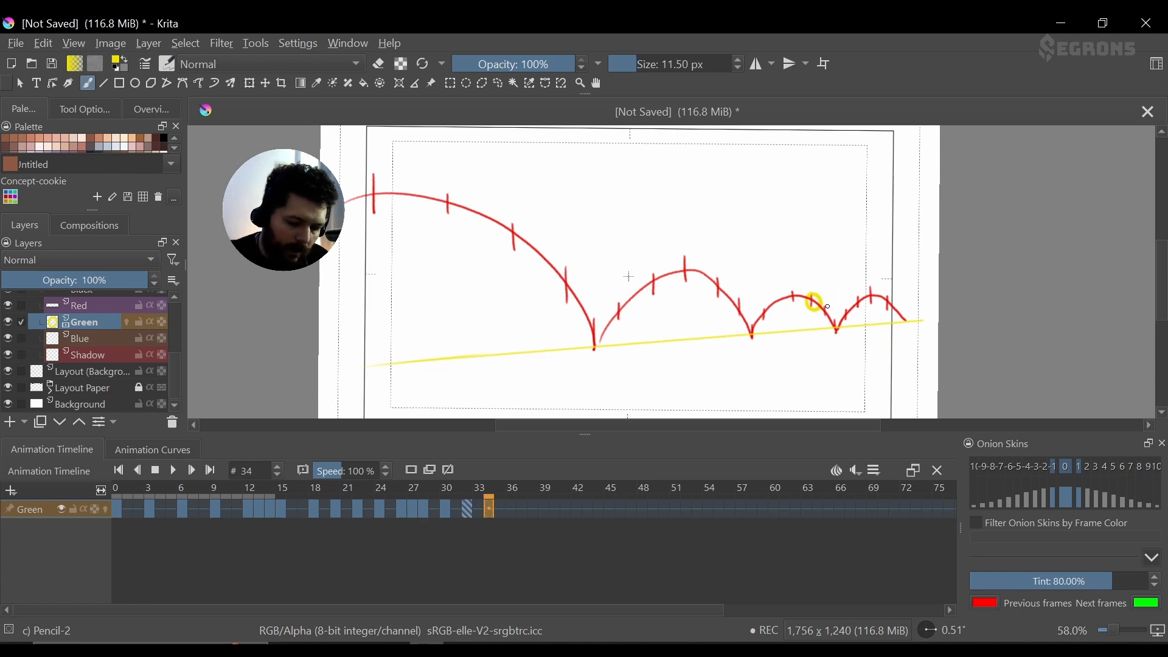
{"action": "mouse_move", "coordinate": [828, 306]}
{"action": "left_mouse_down"}
{"action": "mouse_move", "coordinate": [839, 333]}
{"action": "mouse_move", "coordinate": [869, 297]}
{"action": "mouse_move", "coordinate": [892, 312]}
{"action": "left_mouse_up"}
{"action": "left_click", "coordinate": [510, 508]}
{"action": "left_click", "coordinate": [532, 508]}
{"action": "left_click", "coordinate": [554, 508]}
{"action": "left_click", "coordinate": [576, 508]}
{"action": "left_click", "coordinate": [598, 508]}
{"action": "left_click", "coordinate": [620, 507]}
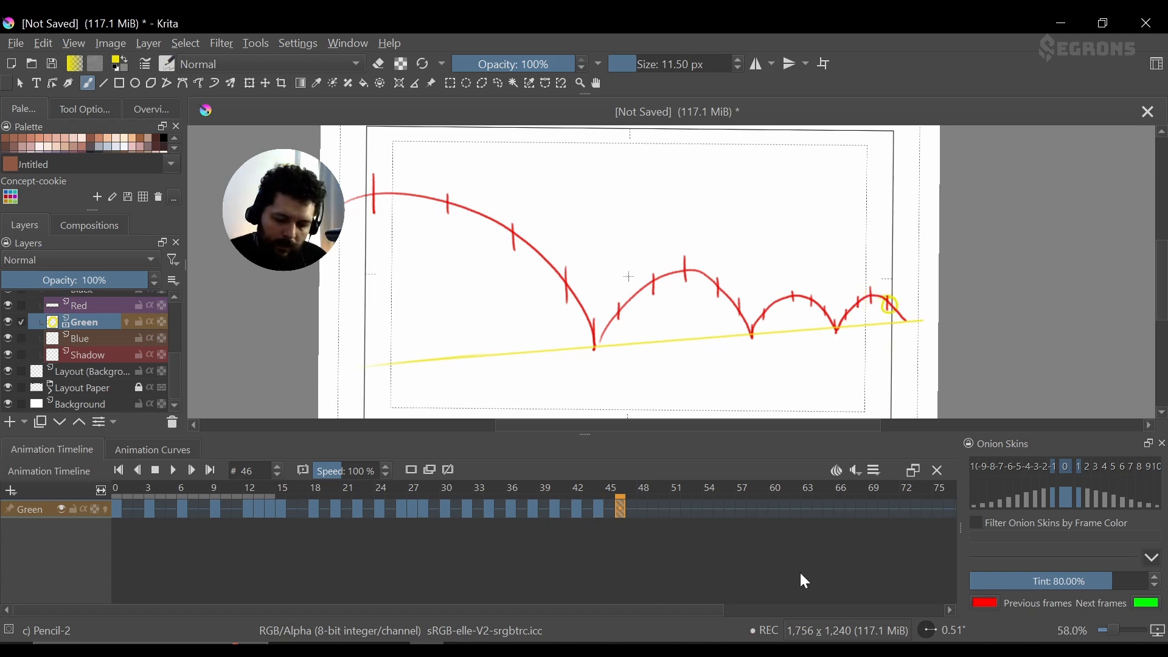
- Set the animation's clip end to frame 48
{"action": "left_click", "coordinate": [874, 470]}
{"action": "left_click_drag", "start_coordinate": [966, 534], "coordinate": [952, 534]}
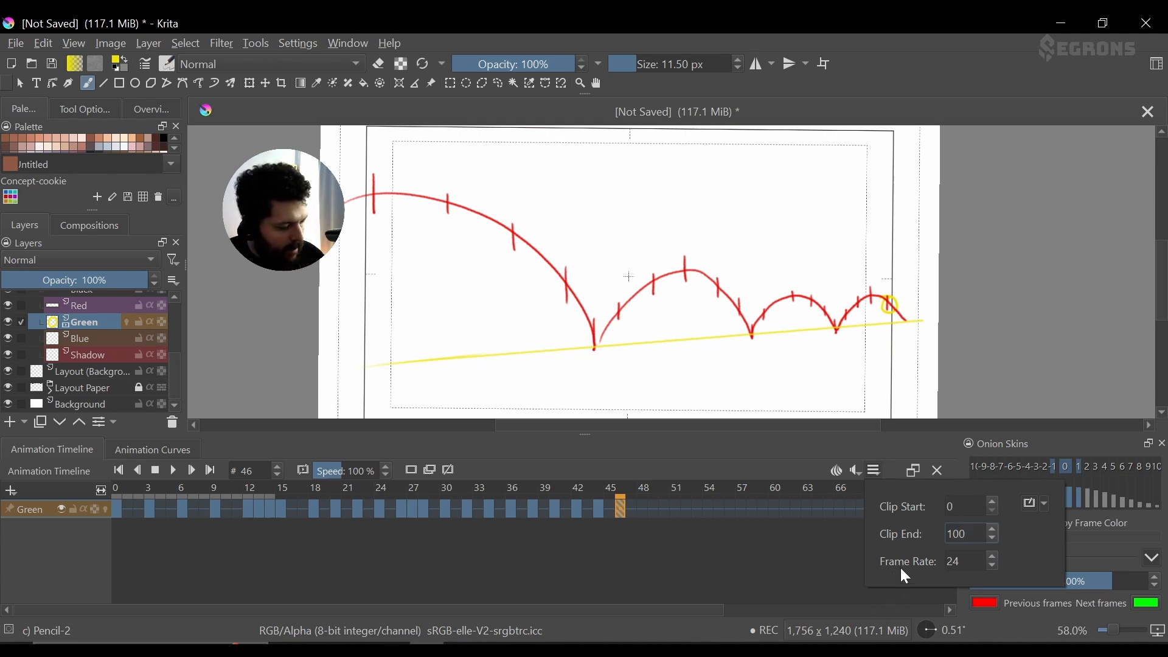
{"action": "type", "text": "4"}
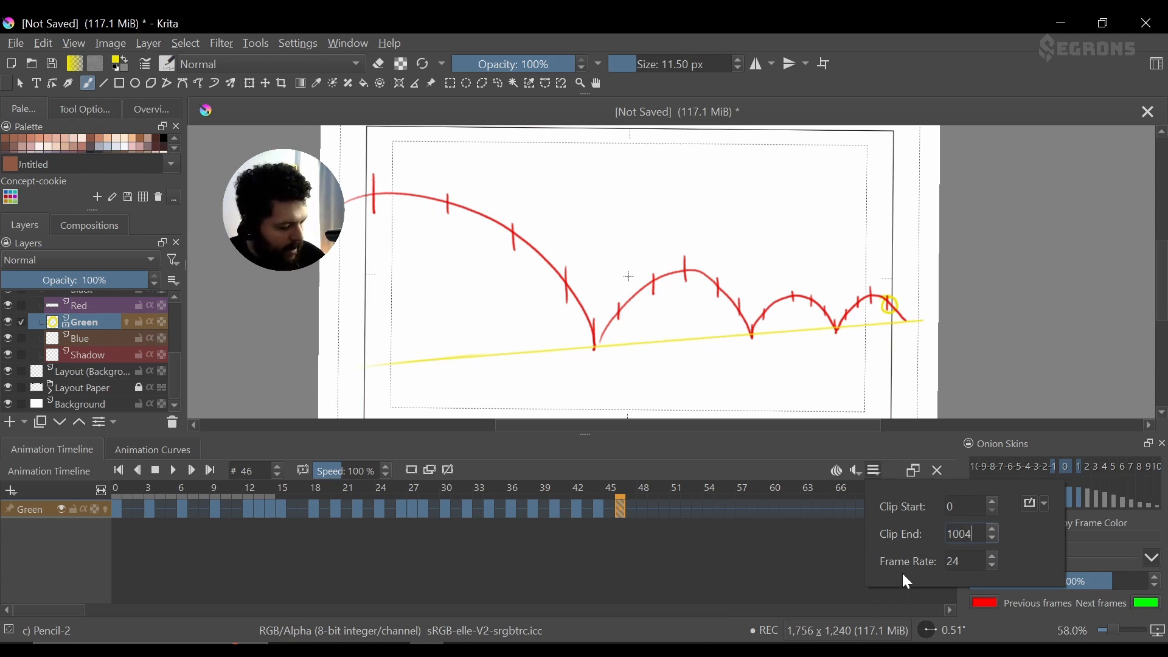
{"action": "type", "text": "8"}
{"action": "left_click_drag", "start_coordinate": [965, 534], "coordinate": [901, 539]}
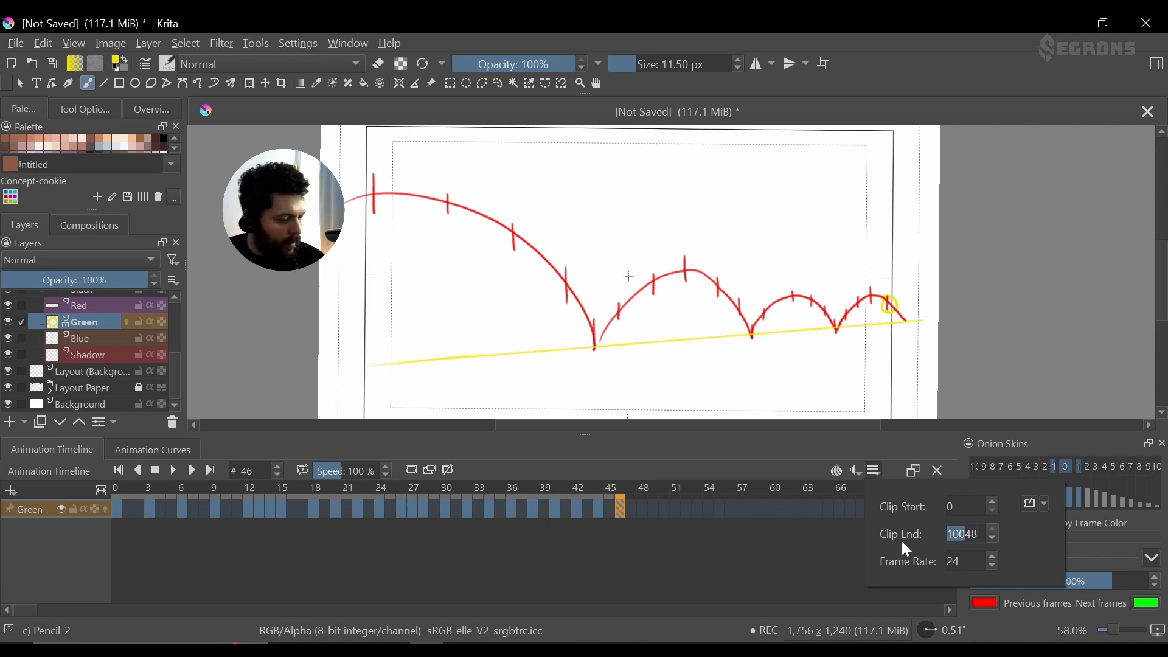
{"action": "key", "text": "BackSpace"}
{"action": "left_click", "coordinate": [847, 447]}
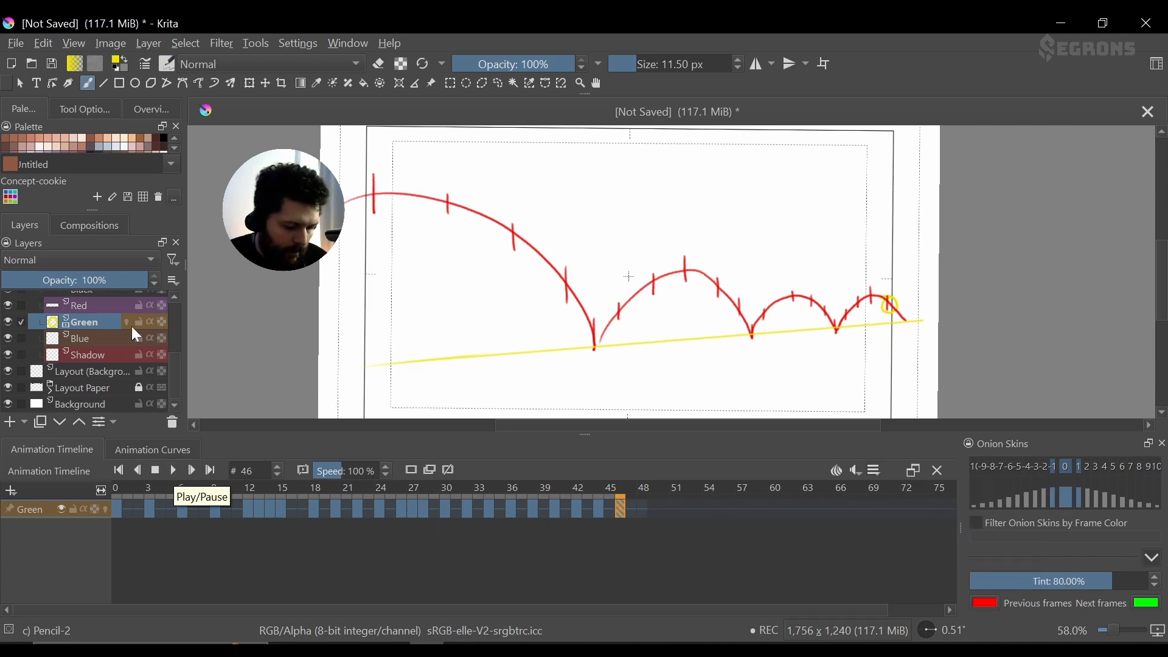
- Lower the opacity of the Red layer and scrub the Green layer's animation between frames 0 and 48
{"action": "left_click", "coordinate": [8, 306]}
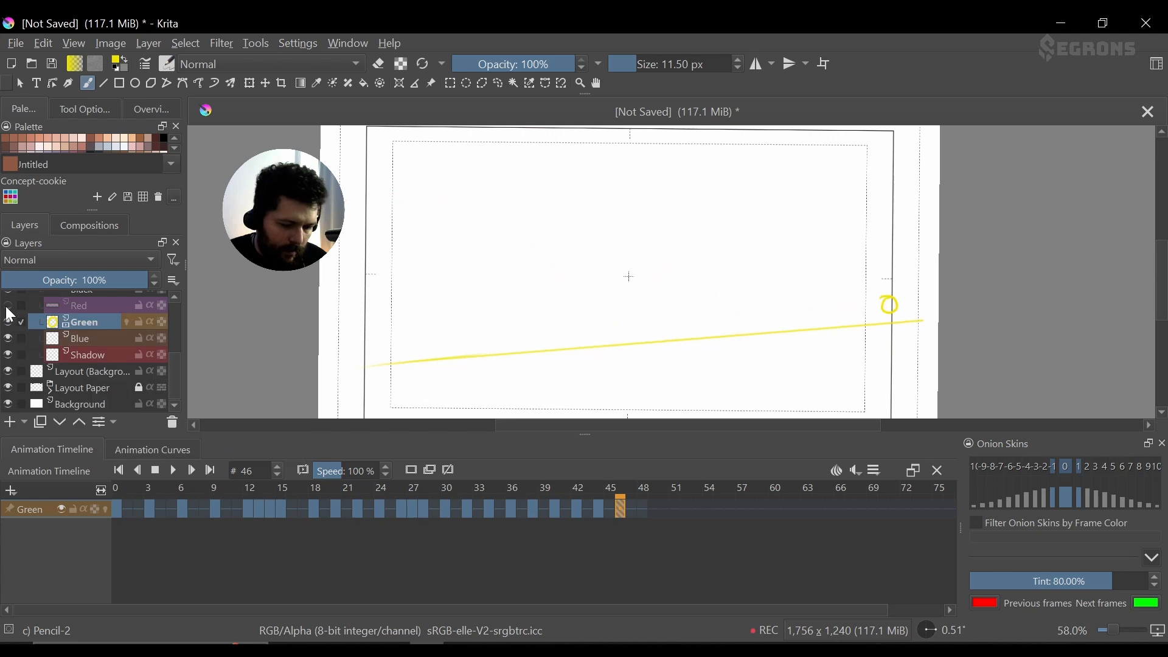
{"action": "left_click", "coordinate": [8, 306]}
{"action": "left_click", "coordinate": [61, 306]}
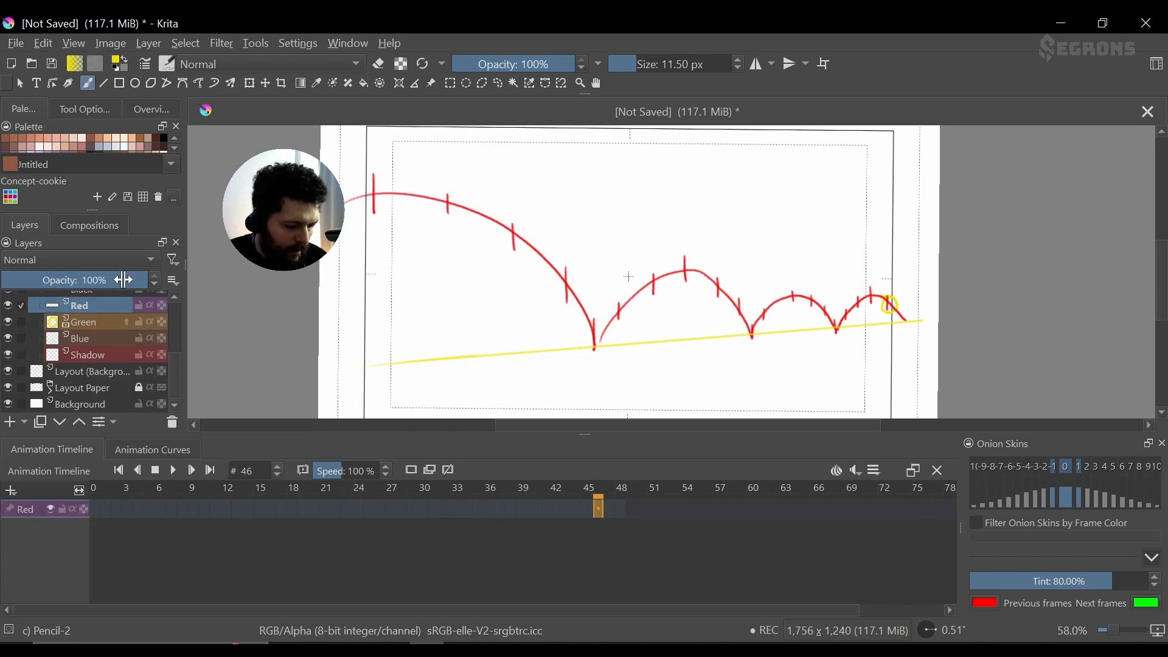
{"action": "left_click_drag", "start_coordinate": [113, 281], "coordinate": [45, 281]}
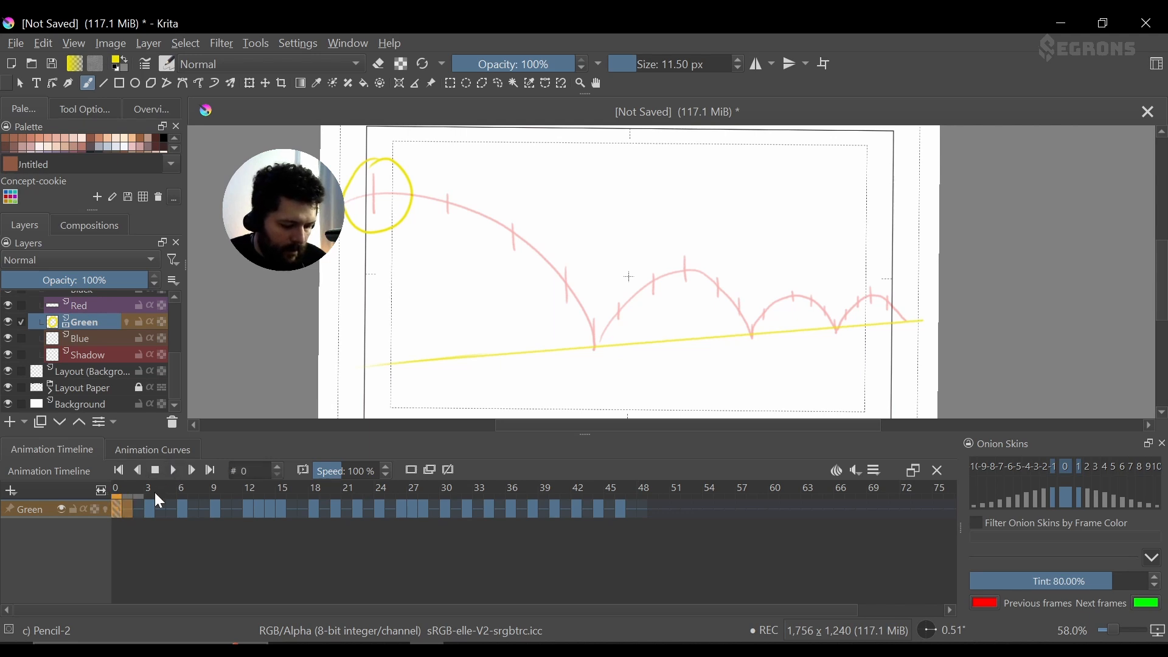
{"action": "left_click_drag", "start_coordinate": [658, 491], "coordinate": [118, 494]}
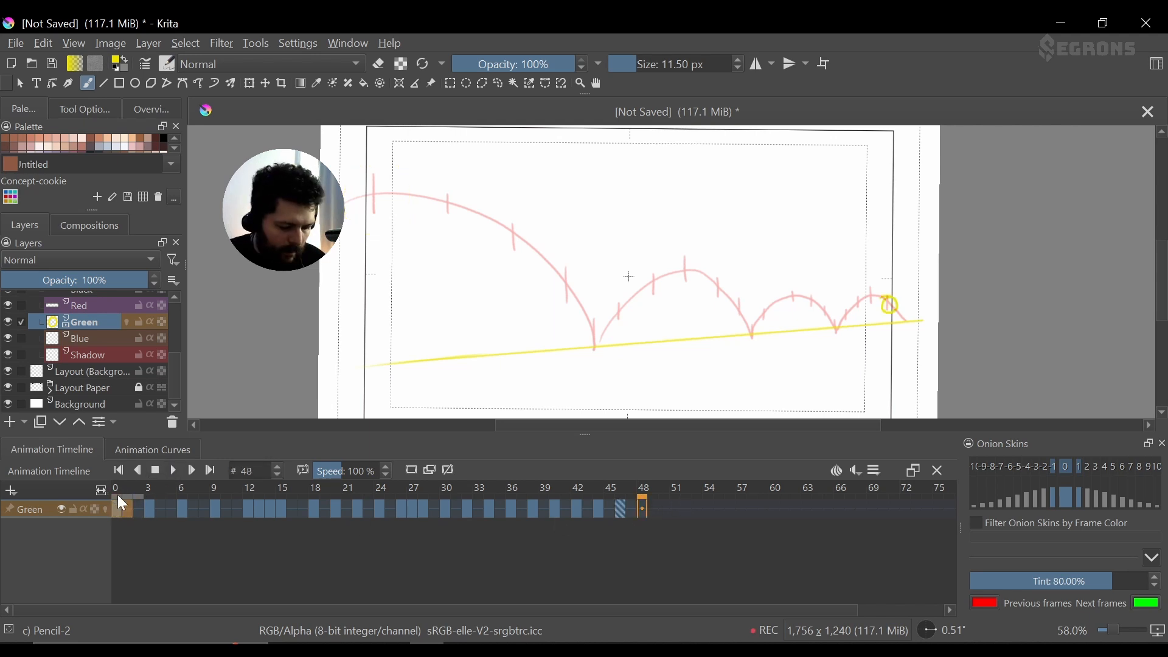
- Play the bounce animation on the Green layer and scrub its opening frames from 0 to 11
{"action": "key", "text": "space"}
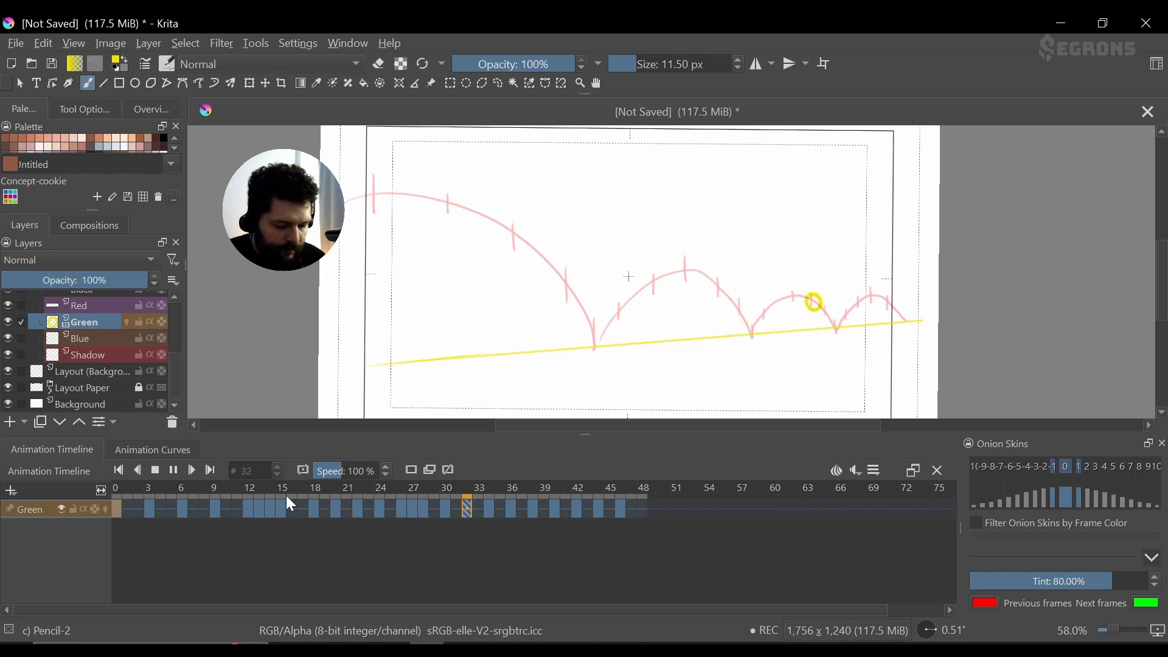
{"action": "left_click", "coordinate": [157, 472]}
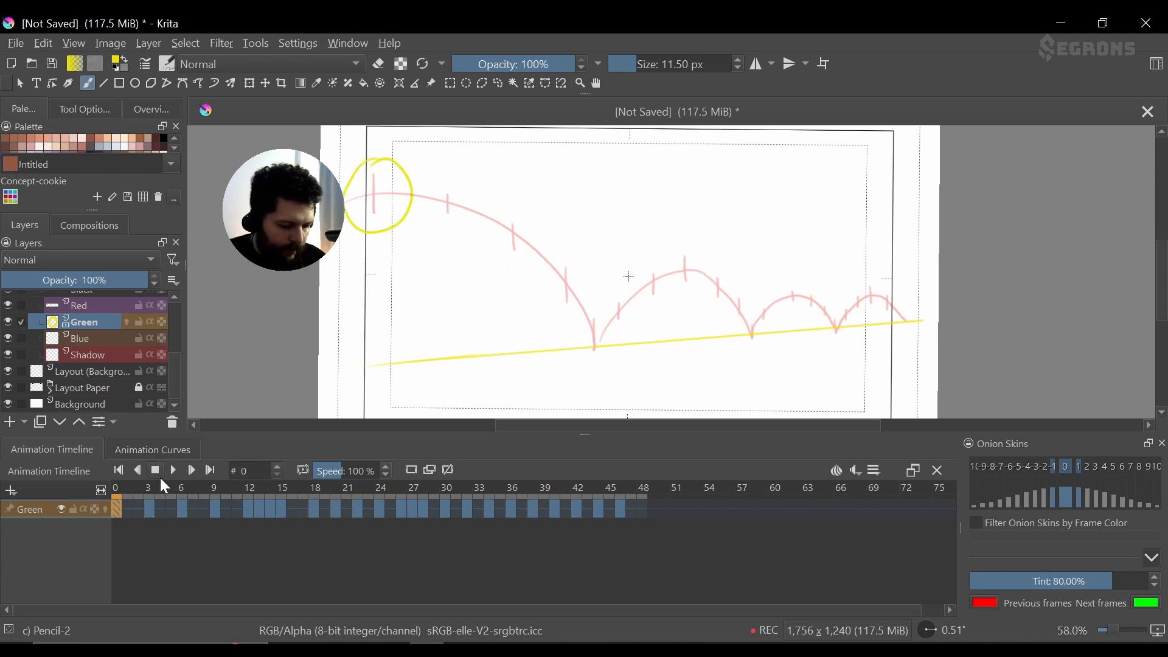
{"action": "left_click_drag", "start_coordinate": [128, 511], "coordinate": [235, 516]}
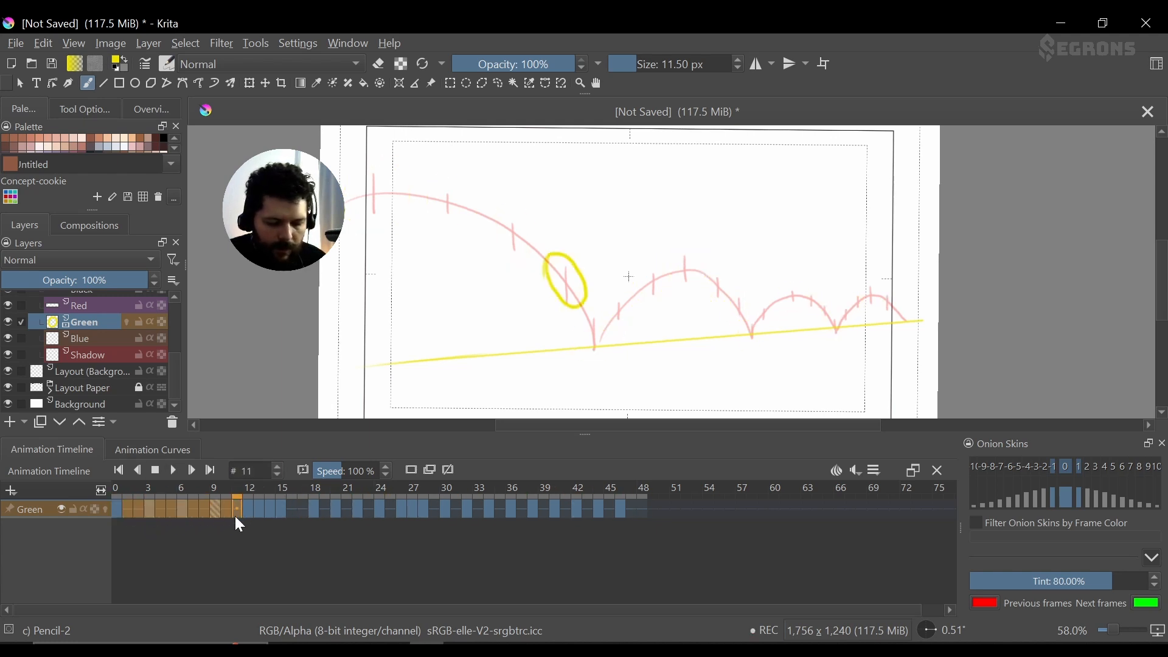
{"action": "mouse_move", "coordinate": [234, 516]}
{"action": "left_mouse_down"}
{"action": "mouse_move", "coordinate": [181, 511]}
{"action": "mouse_move", "coordinate": [232, 516]}
{"action": "left_mouse_up"}
{"action": "left_click", "coordinate": [231, 541]}
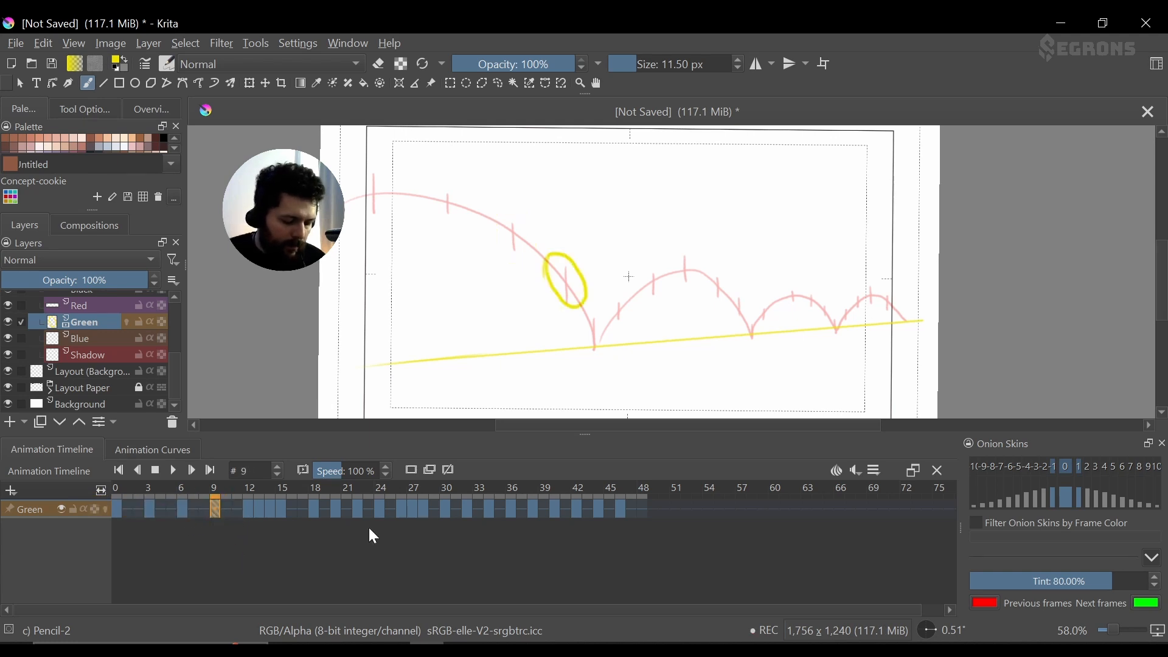
- Erase the ball outline on frame 6 of the Green layer and redraw it at its tick on the first arc
{"action": "left_click", "coordinate": [181, 513]}
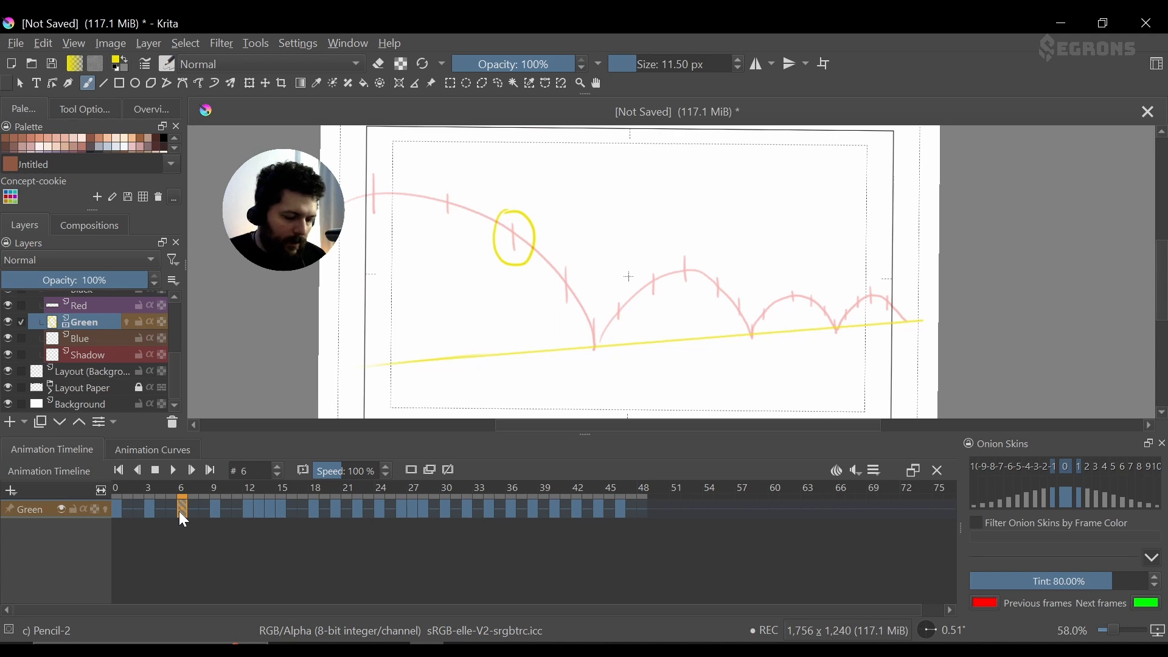
{"action": "key", "text": "e"}
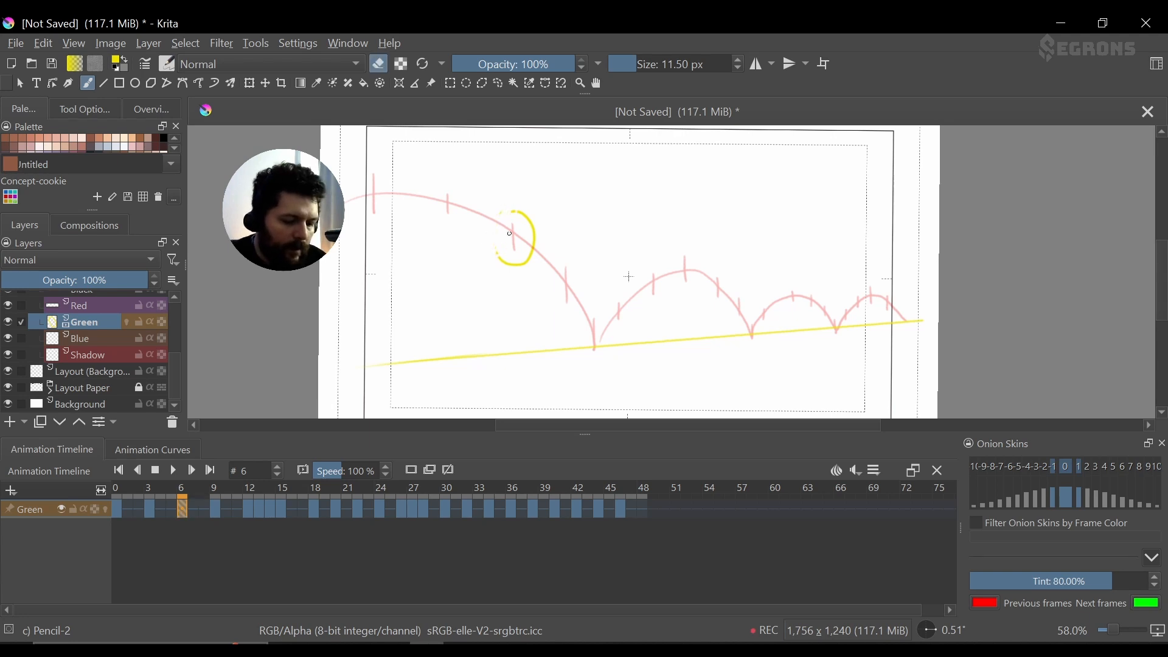
{"action": "mouse_move", "coordinate": [495, 254]}
{"action": "left_mouse_down", "text": "shift"}
{"action": "mouse_move", "coordinate": [518, 265]}
{"action": "mouse_move", "coordinate": [531, 243]}
{"action": "mouse_move", "coordinate": [506, 194]}
{"action": "mouse_move", "coordinate": [475, 212]}
{"action": "mouse_move", "coordinate": [505, 235]}
{"action": "mouse_move", "coordinate": [505, 213]}
{"action": "mouse_move", "coordinate": [491, 214]}
{"action": "mouse_move", "coordinate": [514, 252]}
{"action": "mouse_move", "coordinate": [532, 226]}
{"action": "mouse_move", "coordinate": [496, 210]}
{"action": "mouse_move", "coordinate": [477, 176]}
{"action": "mouse_move", "coordinate": [506, 174]}
{"action": "left_mouse_up", "text": "shift"}
{"action": "key", "text": "e"}
- Erase the ball on frame 3 and redraw it as a flatter oval on the arc with a 22.36 px brush
{"action": "left_click", "coordinate": [150, 509]}
{"action": "key", "text": "e"}
{"action": "mouse_move", "coordinate": [434, 191]}
{"action": "left_mouse_down"}
{"action": "mouse_move", "coordinate": [469, 205]}
{"action": "mouse_move", "coordinate": [446, 217]}
{"action": "mouse_move", "coordinate": [433, 193]}
{"action": "left_mouse_up"}
{"action": "key", "text": "e"}
{"action": "mouse_move", "coordinate": [444, 177]}
{"action": "left_mouse_down"}
{"action": "mouse_move", "coordinate": [445, 217]}
{"action": "mouse_move", "coordinate": [424, 176]}
{"action": "left_mouse_up"}
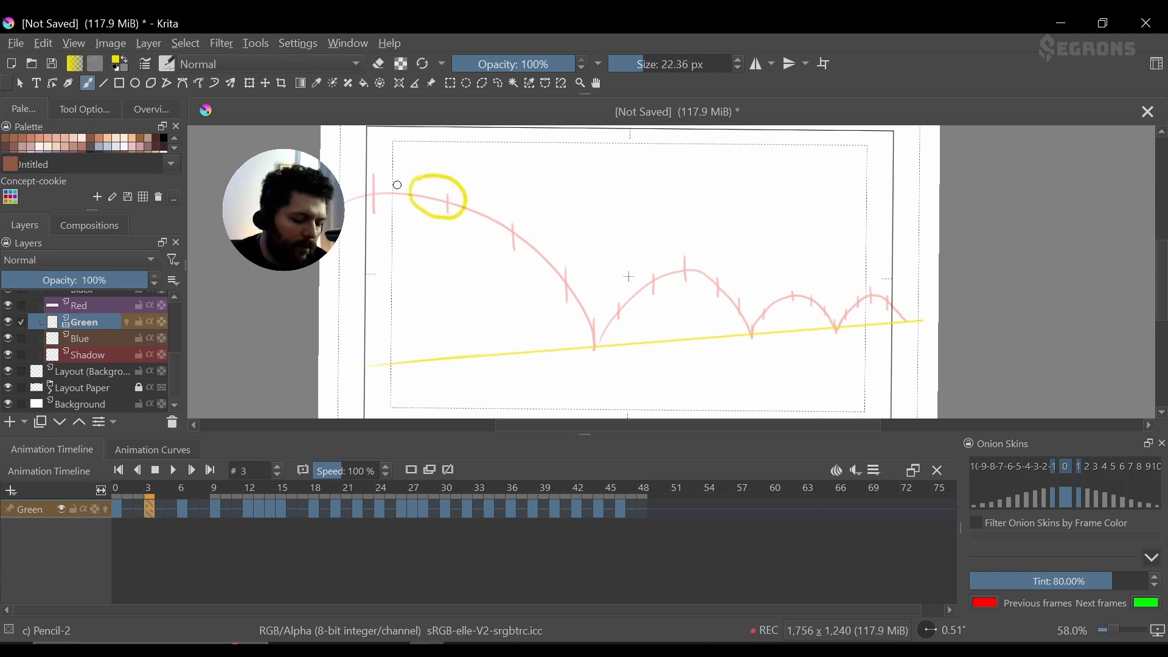
- Erase the ball on frame 0 with a 65.76 px brush and redraw it smaller and flatter at 32.37 px
{"action": "left_click", "coordinate": [117, 509]}
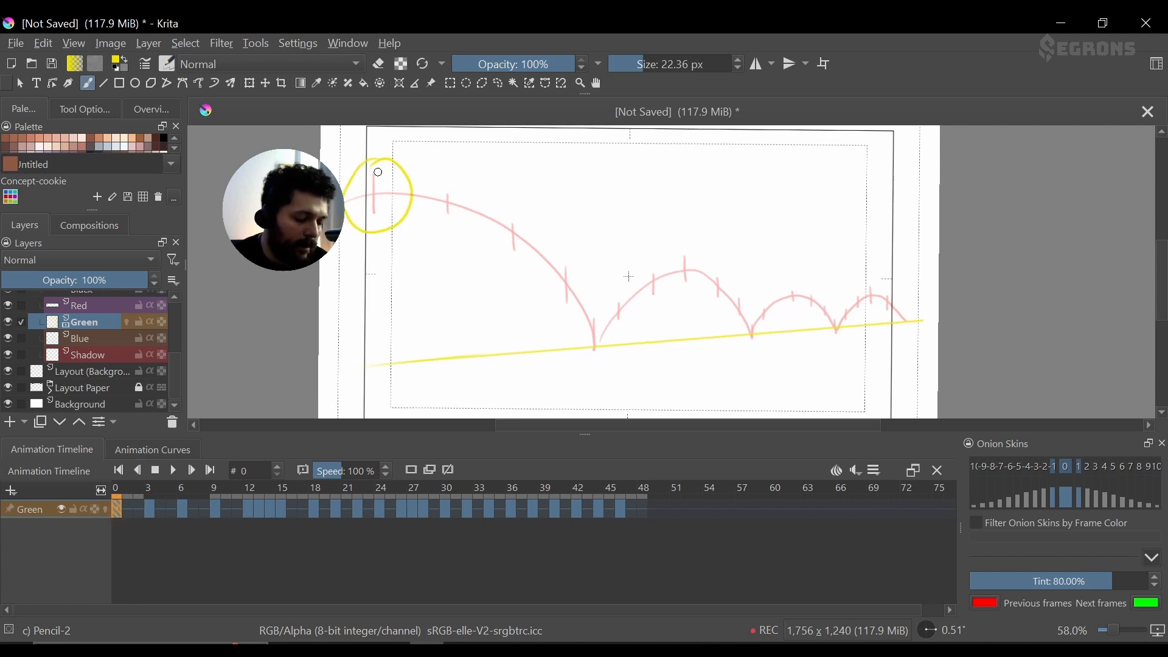
{"action": "key", "text": "e"}
{"action": "mouse_move", "coordinate": [361, 174]}
{"action": "left_mouse_down", "text": "shift"}
{"action": "mouse_move", "coordinate": [386, 162]}
{"action": "mouse_move", "coordinate": [345, 181]}
{"action": "mouse_move", "coordinate": [401, 166]}
{"action": "mouse_move", "coordinate": [402, 197]}
{"action": "left_mouse_up", "text": "shift"}
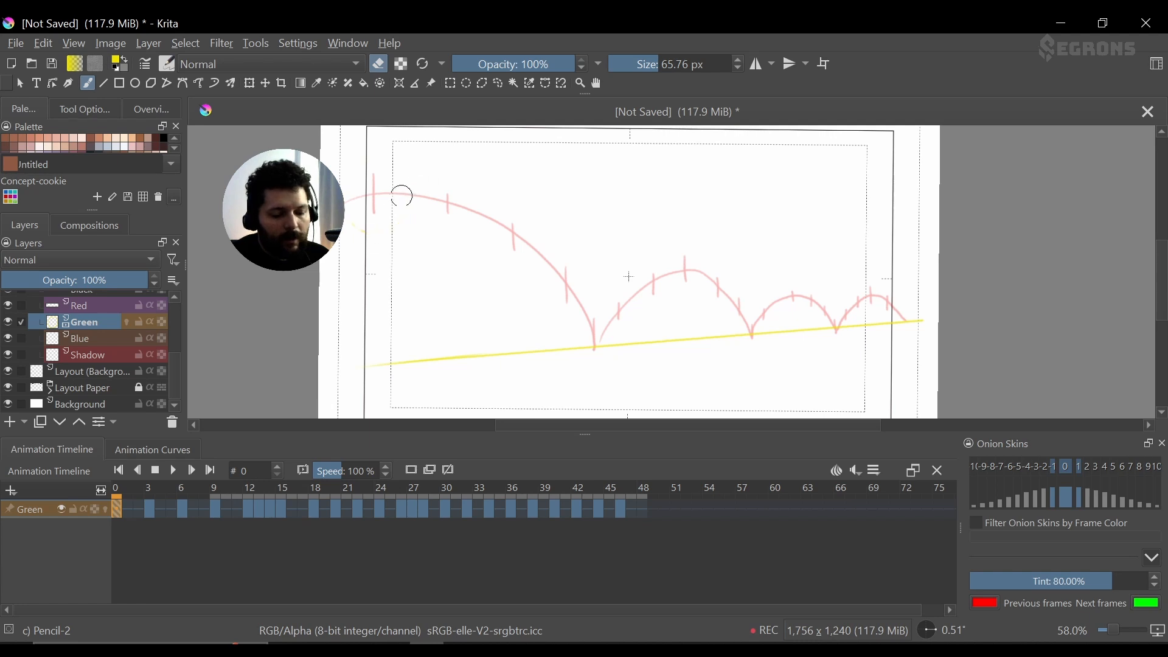
{"action": "key", "text": "e"}
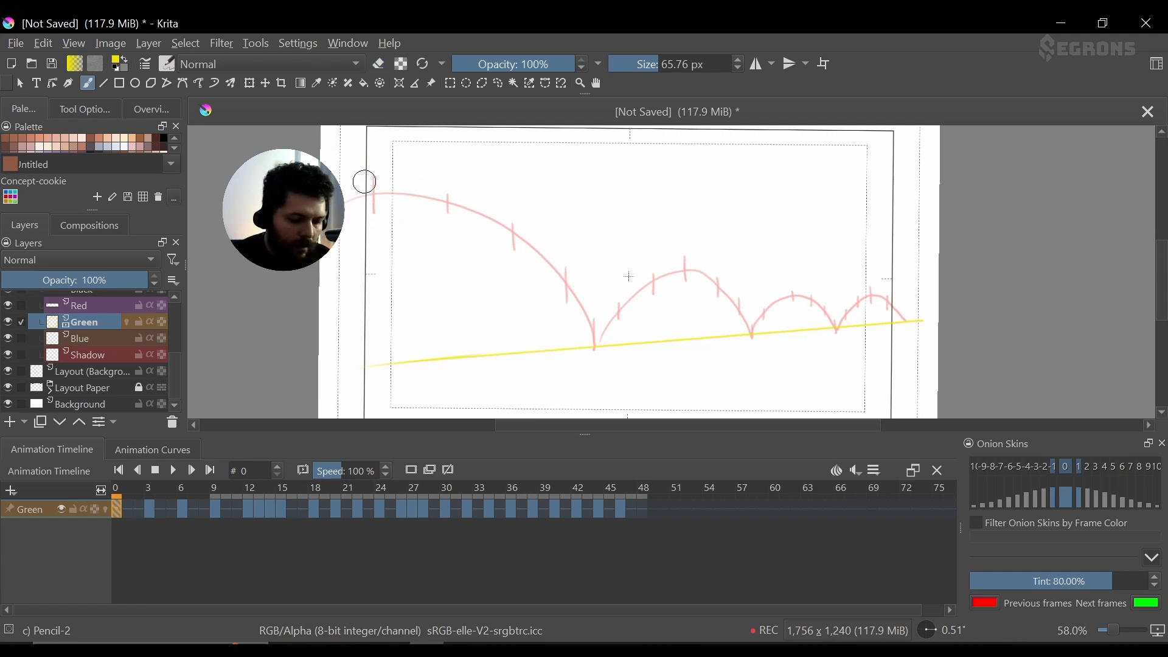
{"action": "left_click_drag", "start_coordinate": [371, 183], "coordinate": [352, 183], "text": "shift"}
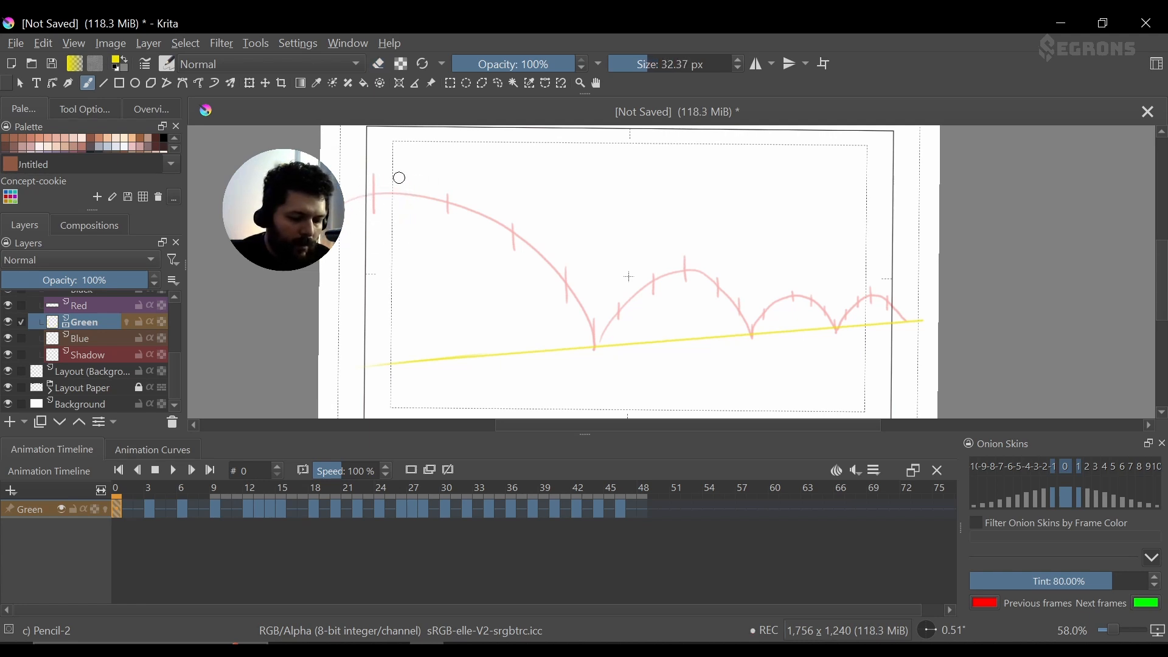
{"action": "key", "text": "ctrl+z"}
- Play the animation with the redrawn balls and scrub from frame 9 to just after the first ground contact
{"action": "left_click", "coordinate": [173, 470]}
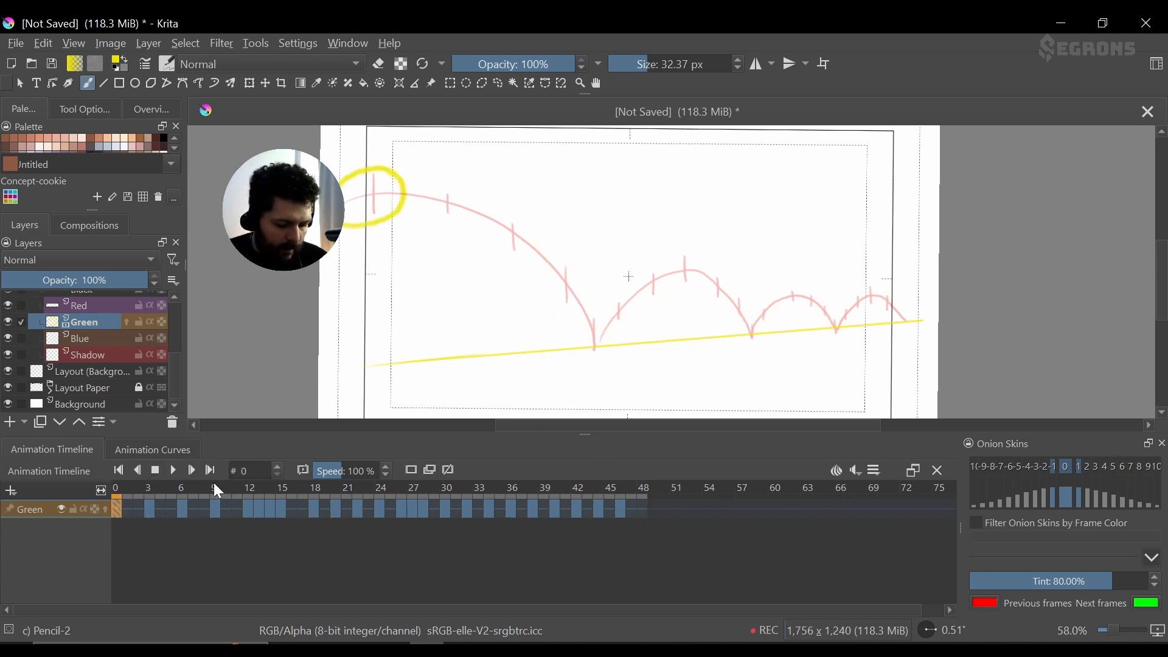
{"action": "left_click", "coordinate": [218, 508]}
{"action": "left_click_drag", "start_coordinate": [219, 510], "coordinate": [293, 504]}
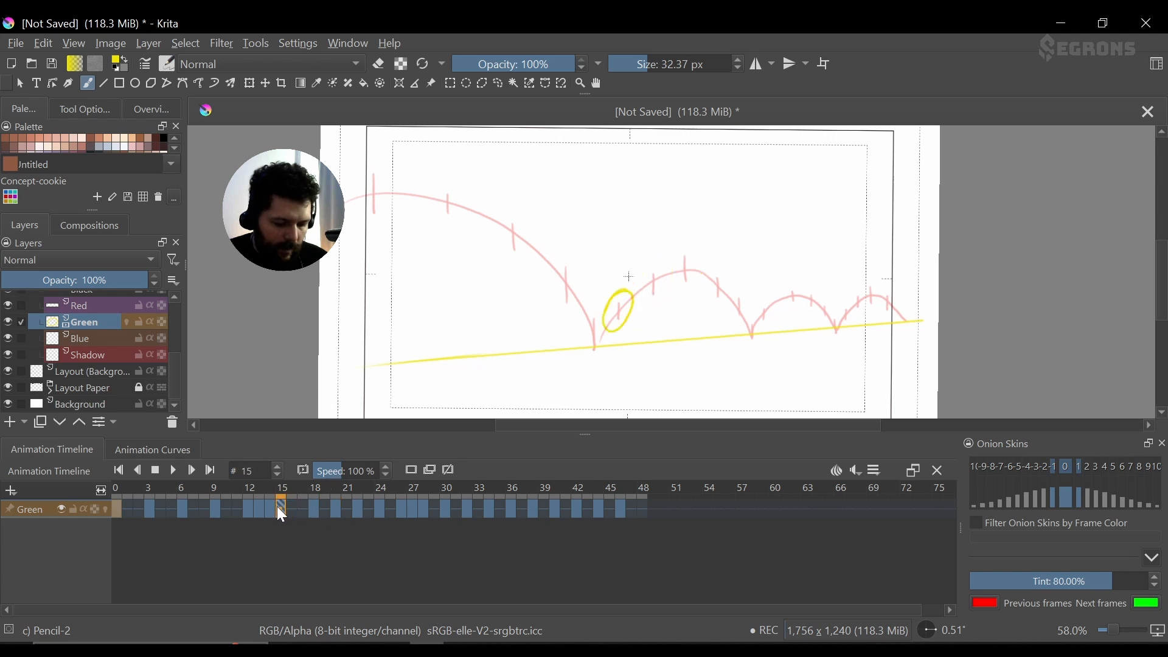
- Try moving the keyframes from frame 15 onward to start at frame 21, play the result, and undo the changes
{"action": "left_click_drag", "start_coordinate": [653, 509], "coordinate": [347, 510]}
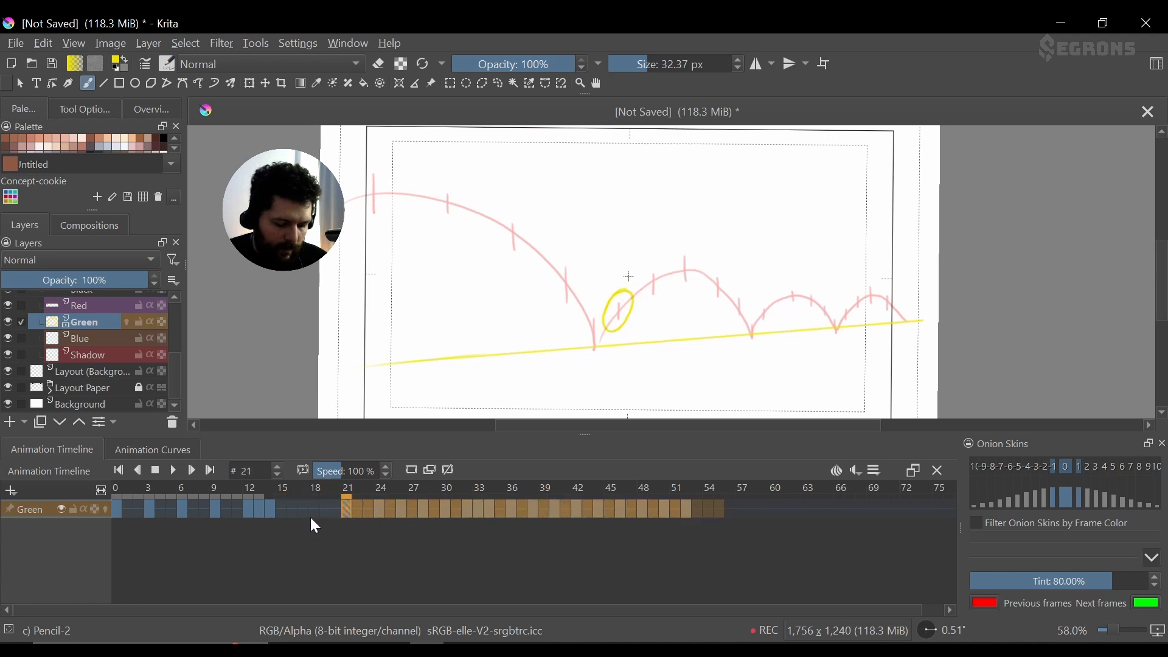
{"action": "left_click", "coordinate": [116, 507]}
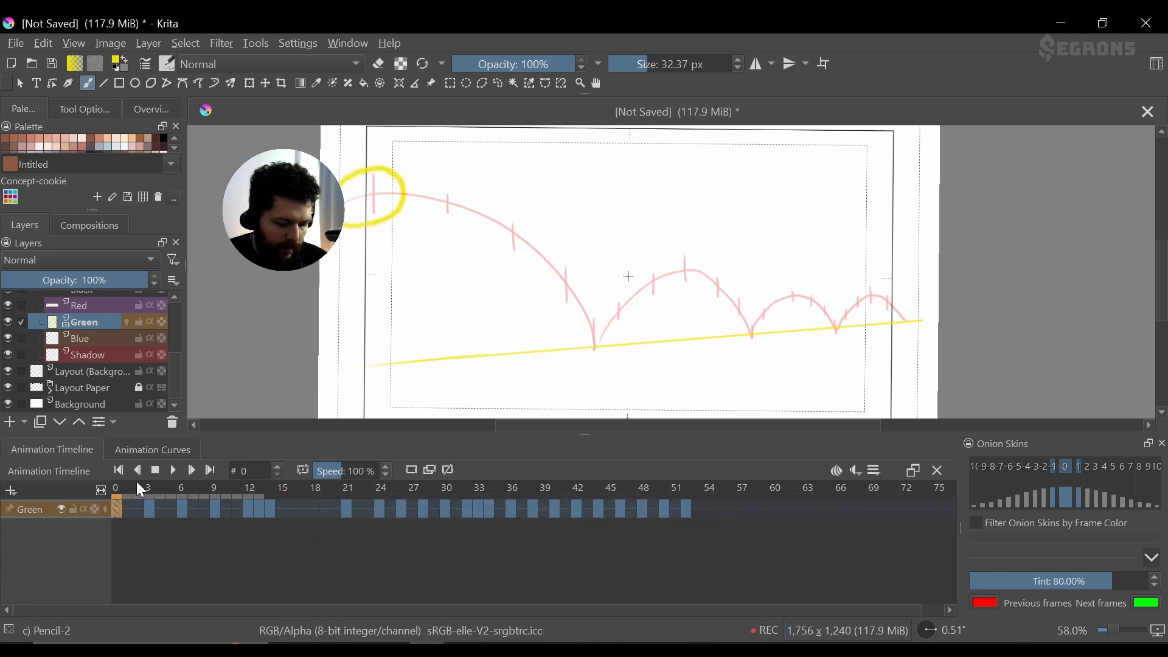
{"action": "left_click", "coordinate": [172, 469]}
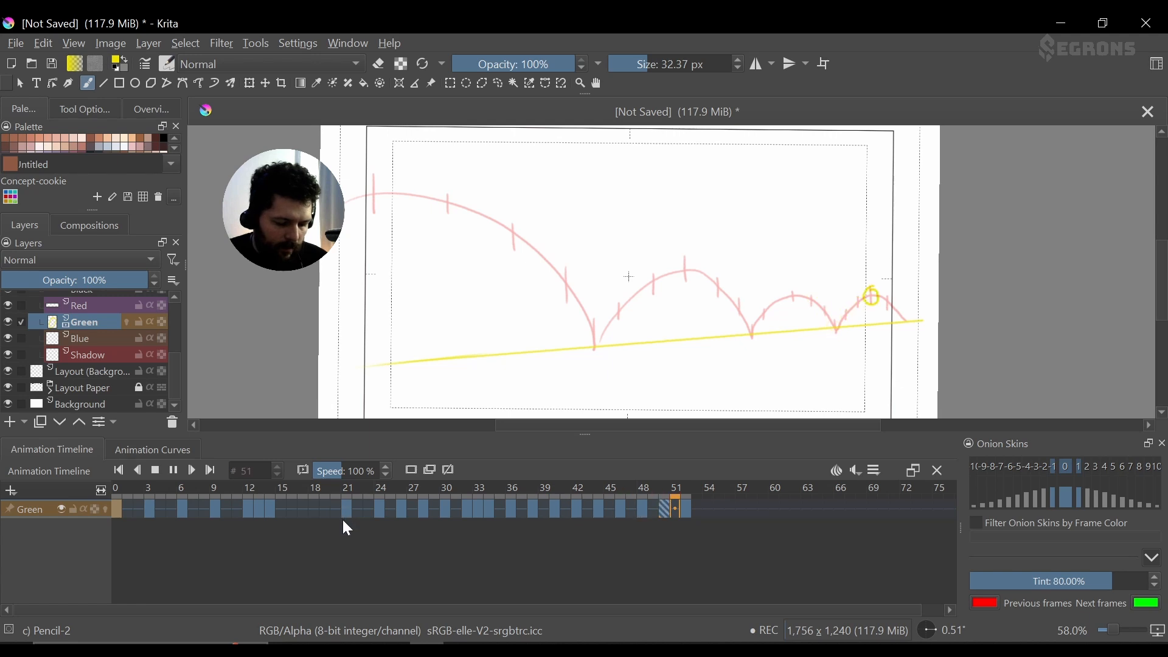
{"action": "key", "text": "shift+Delete"}
{"action": "key", "text": "Page_Up"}
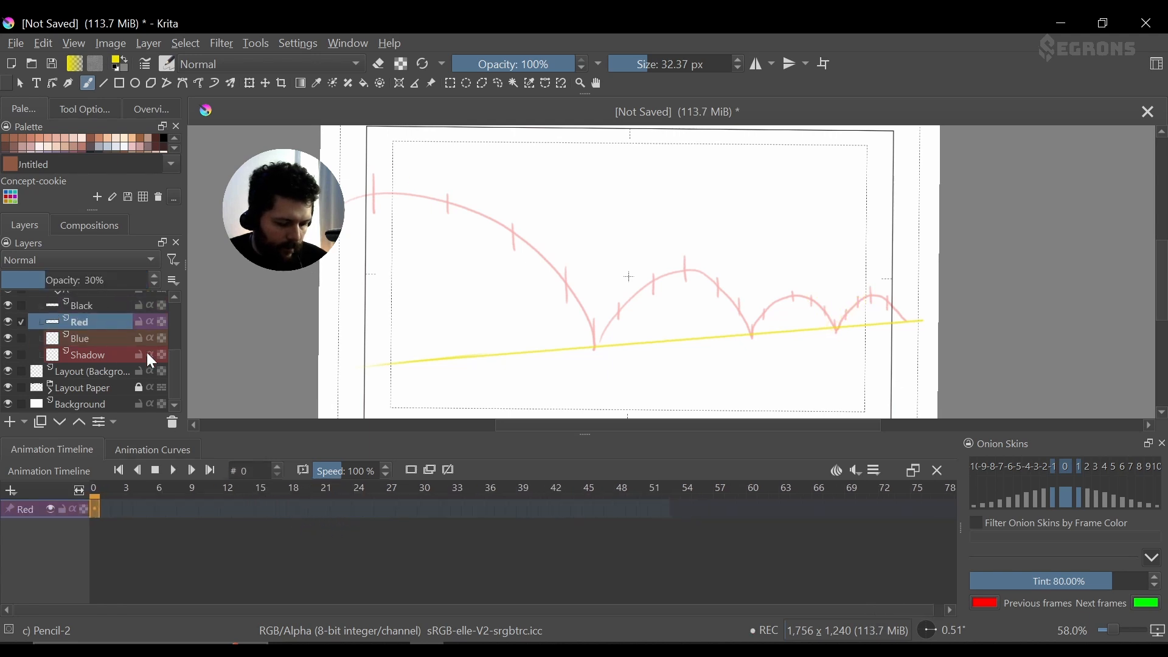
{"action": "key", "text": "ctrl+z"}
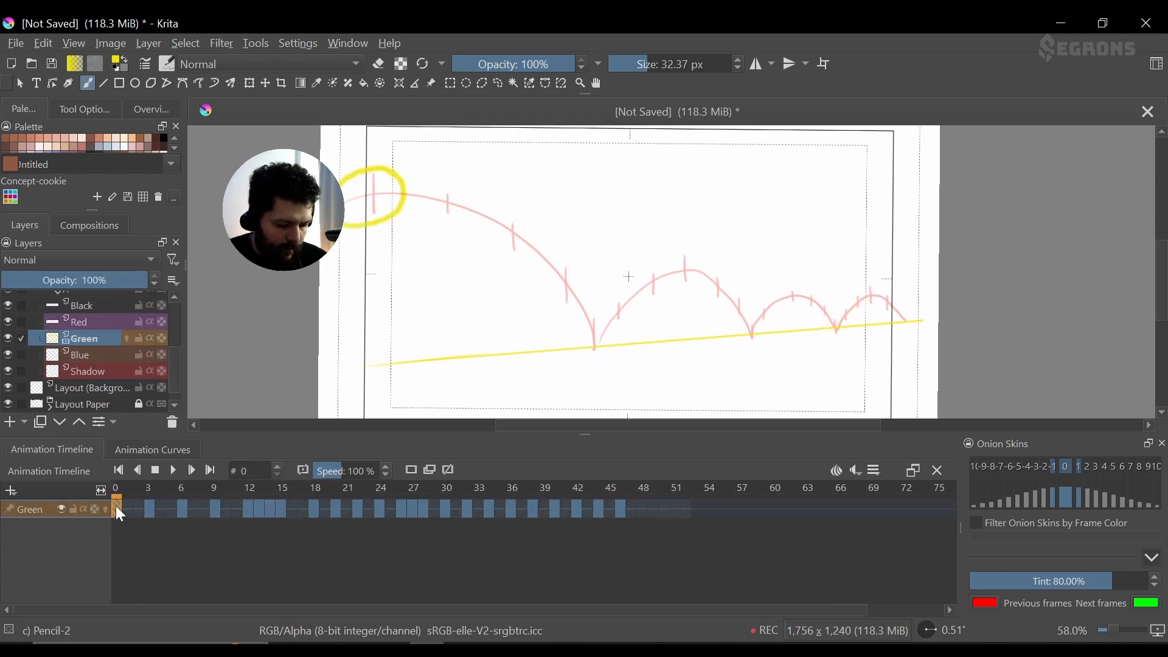
- Move the Green layer's keyframes on frames 22 to 46 five frames later, to frames 27 to 51, and play the result
{"action": "left_click_drag", "start_coordinate": [116, 508], "coordinate": [259, 508]}
{"action": "key", "text": "space"}
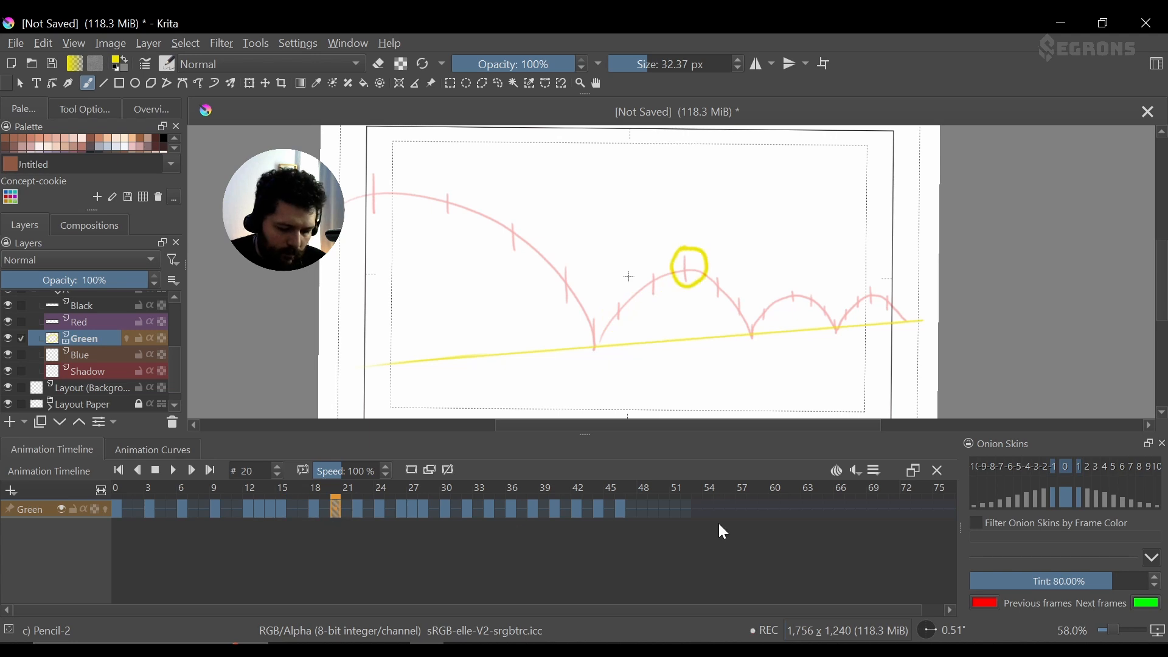
{"action": "left_click", "coordinate": [402, 511]}
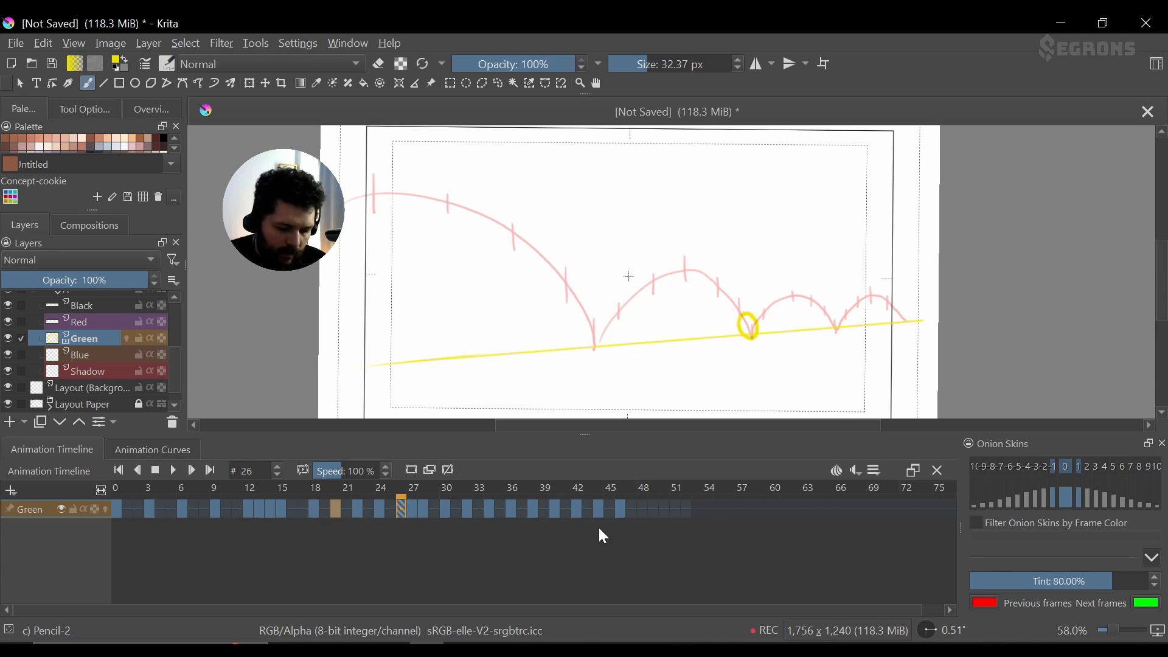
{"action": "left_click", "coordinate": [358, 512]}
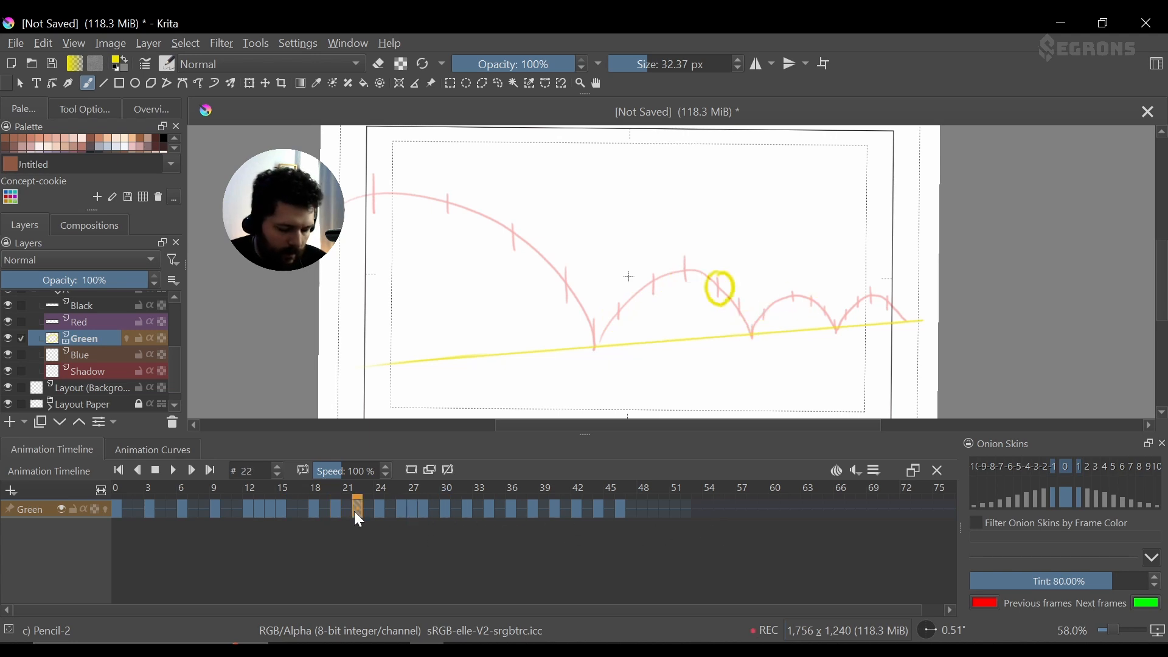
{"action": "left_click", "coordinate": [621, 510], "text": "shift"}
{"action": "left_click_drag", "start_coordinate": [620, 509], "coordinate": [675, 513]}
{"action": "left_click", "coordinate": [119, 470]}
{"action": "left_click", "coordinate": [173, 470]}
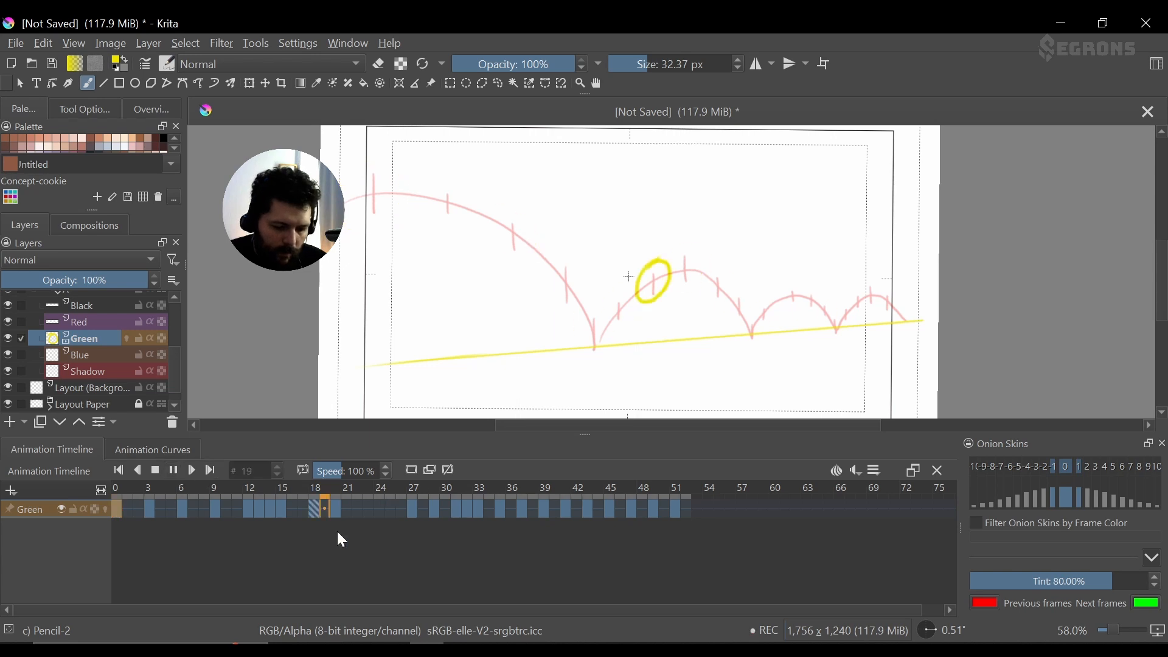
{"action": "key", "text": "Escape"}
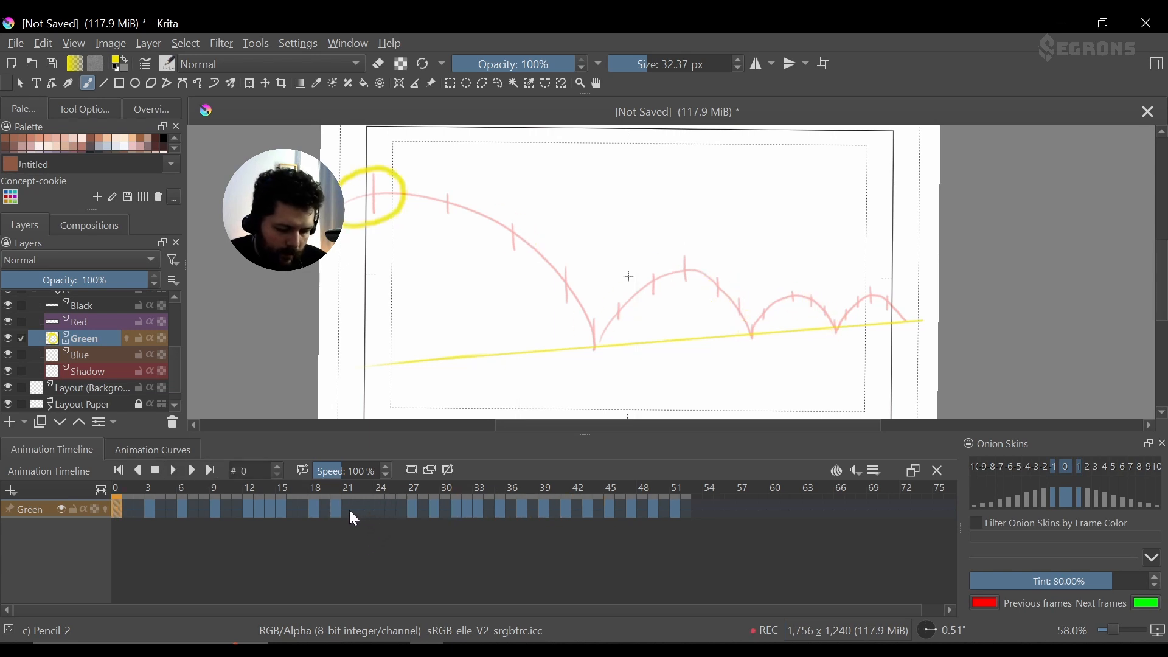
- Remove frames 21 to 23 after the second arc's peak and pull the following keyframes earlier
{"action": "left_click", "coordinate": [350, 510]}
{"action": "right_click", "coordinate": [371, 510]}
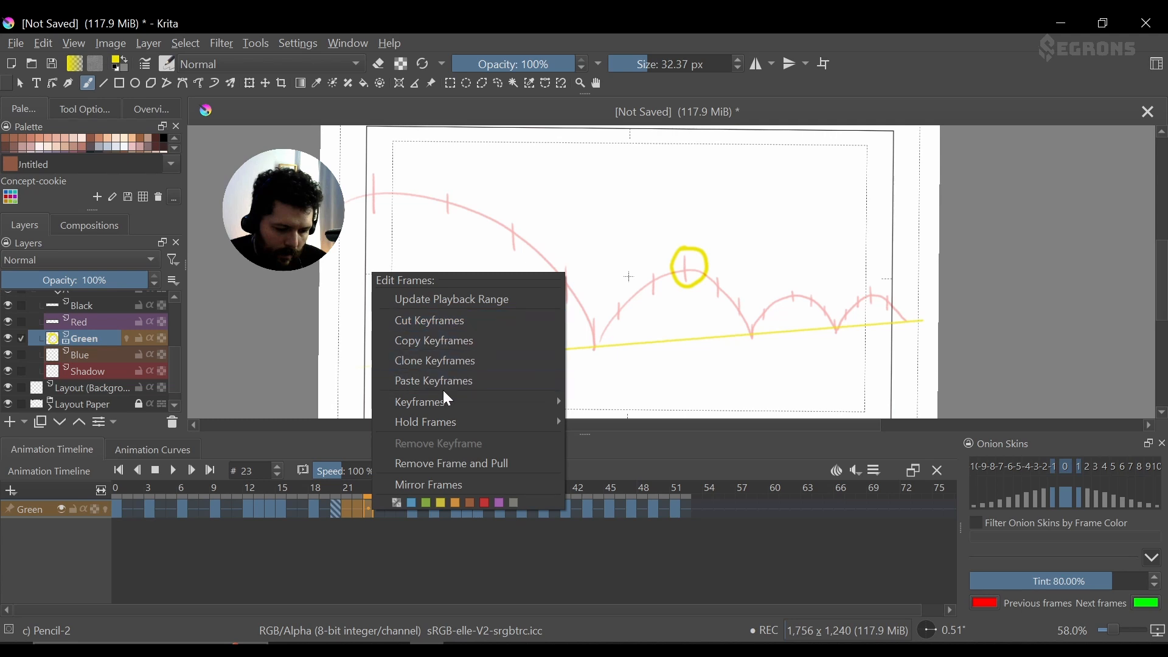
{"action": "left_click", "coordinate": [434, 462]}
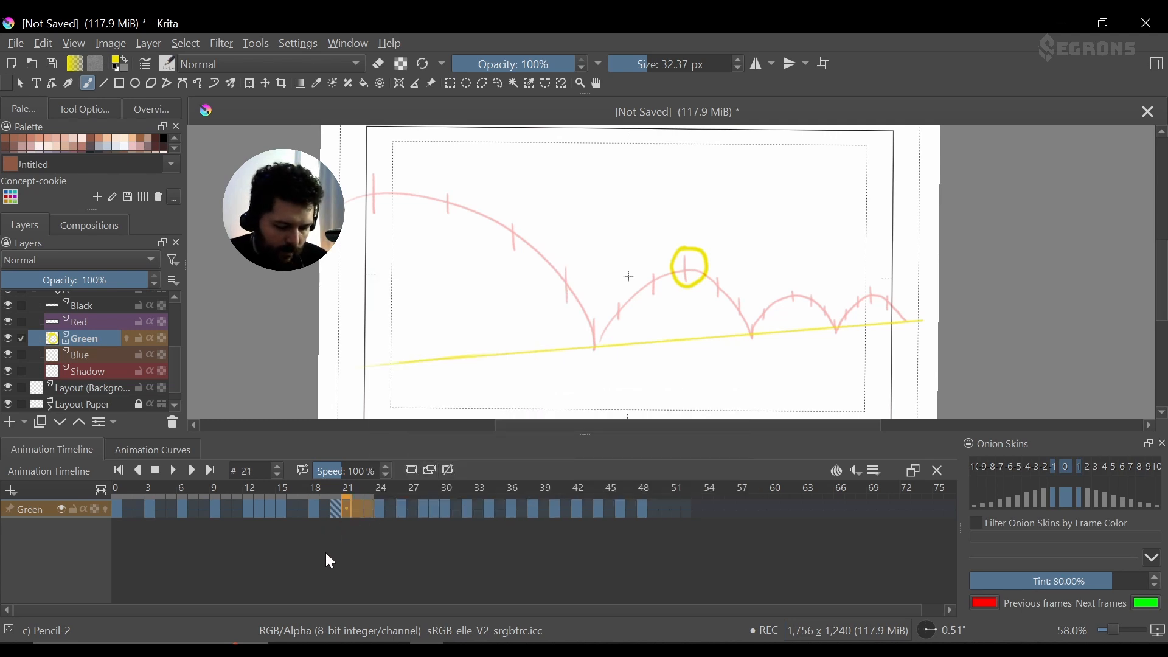
- Review the retimed bounce by scrubbing to the last ball and playing the animation from frame 0
{"action": "left_click", "coordinate": [171, 470]}
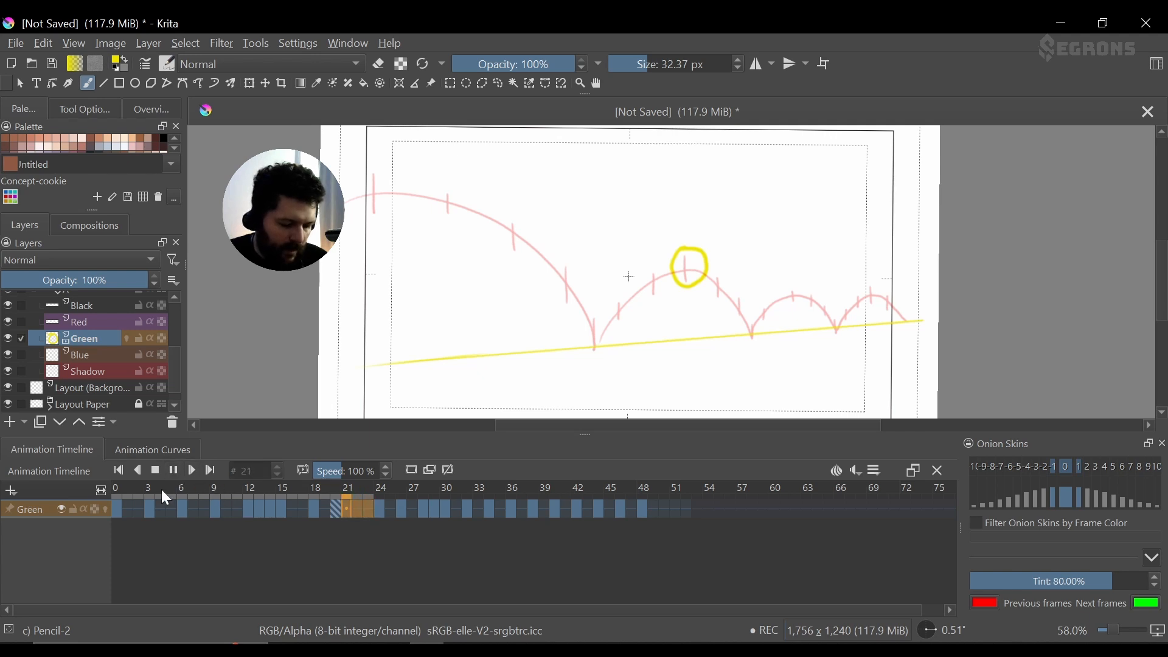
{"action": "left_click", "coordinate": [117, 511]}
{"action": "left_click_drag", "start_coordinate": [629, 503], "coordinate": [671, 503]}
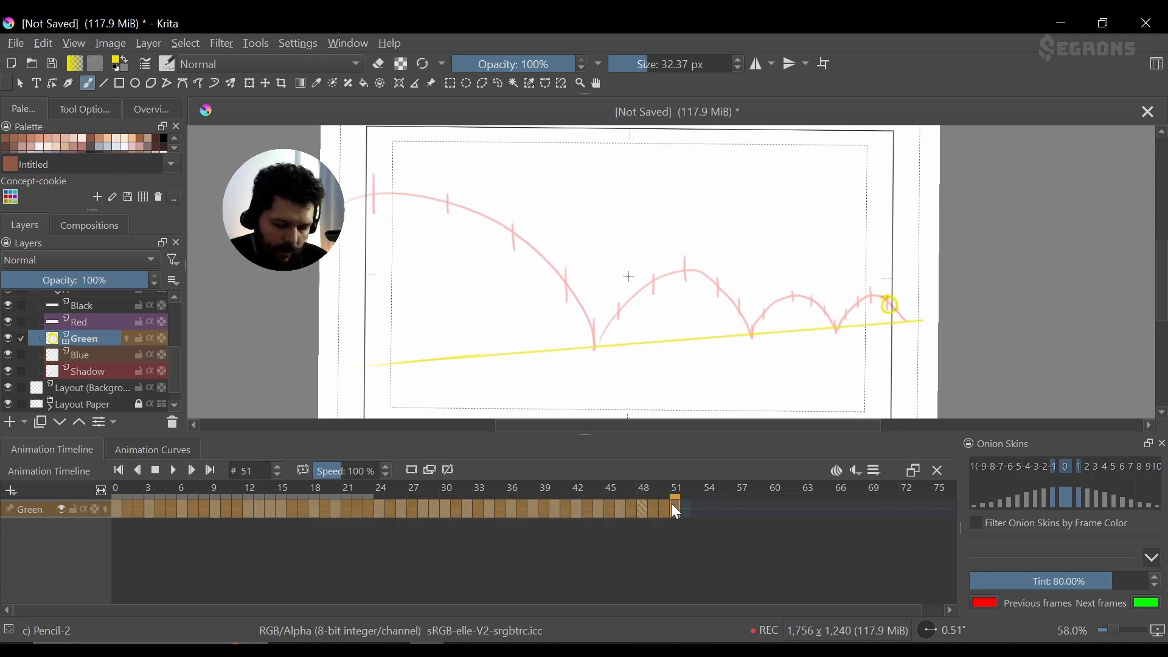
{"action": "left_click", "coordinate": [687, 512]}
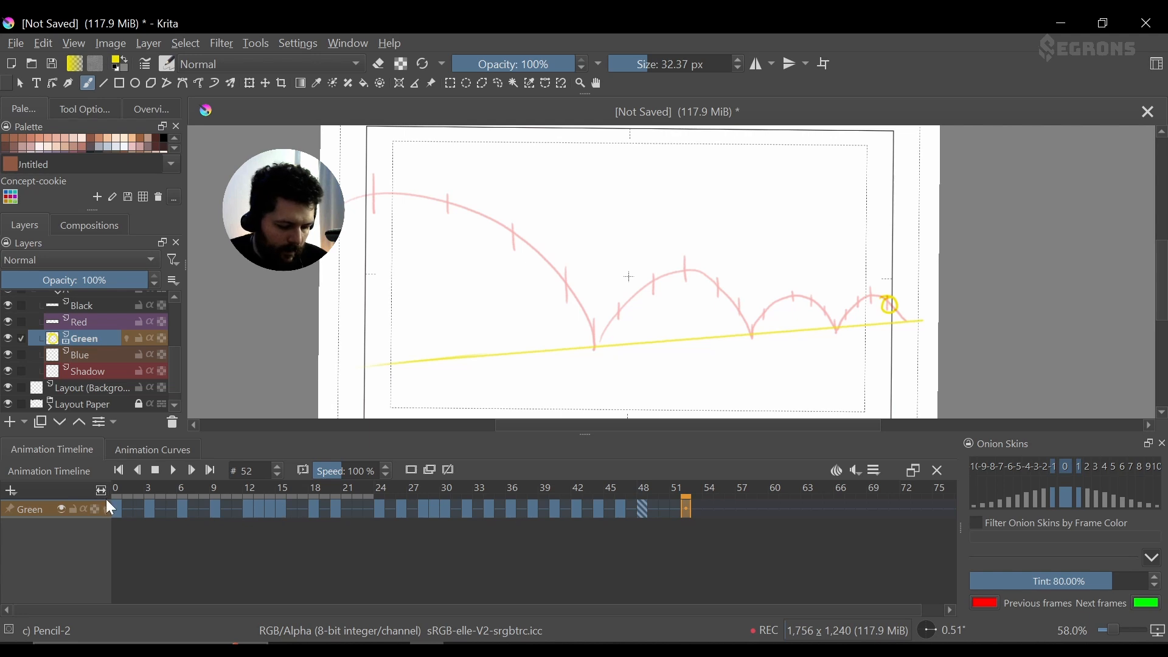
{"action": "left_click", "coordinate": [116, 511]}
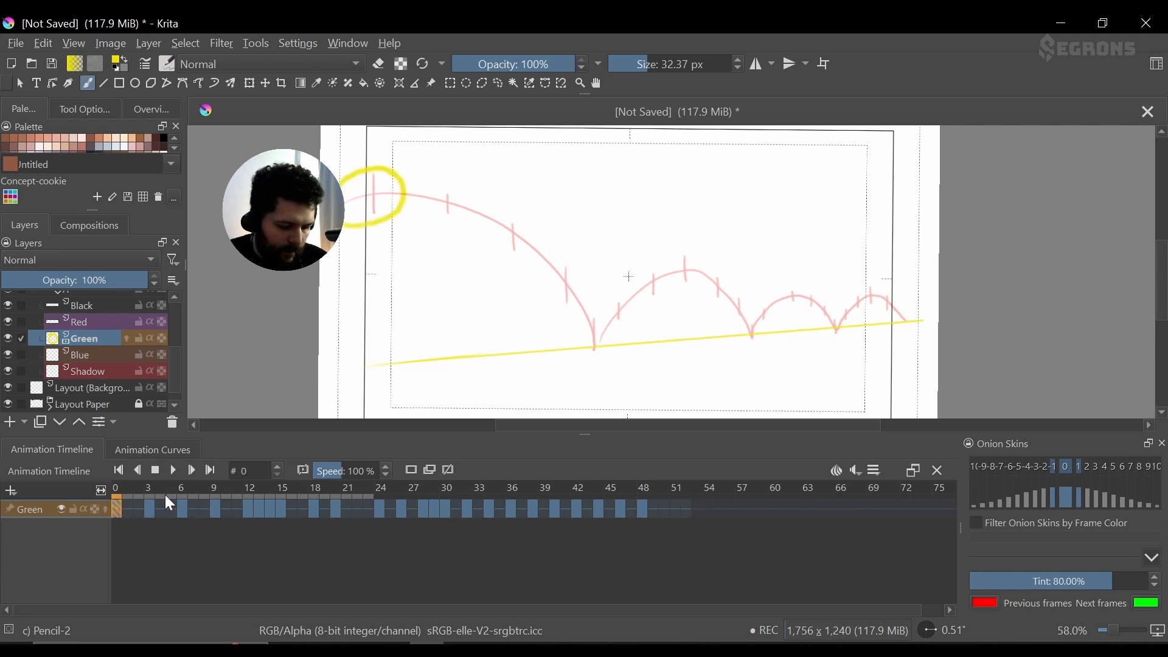
{"action": "left_click", "coordinate": [175, 470]}
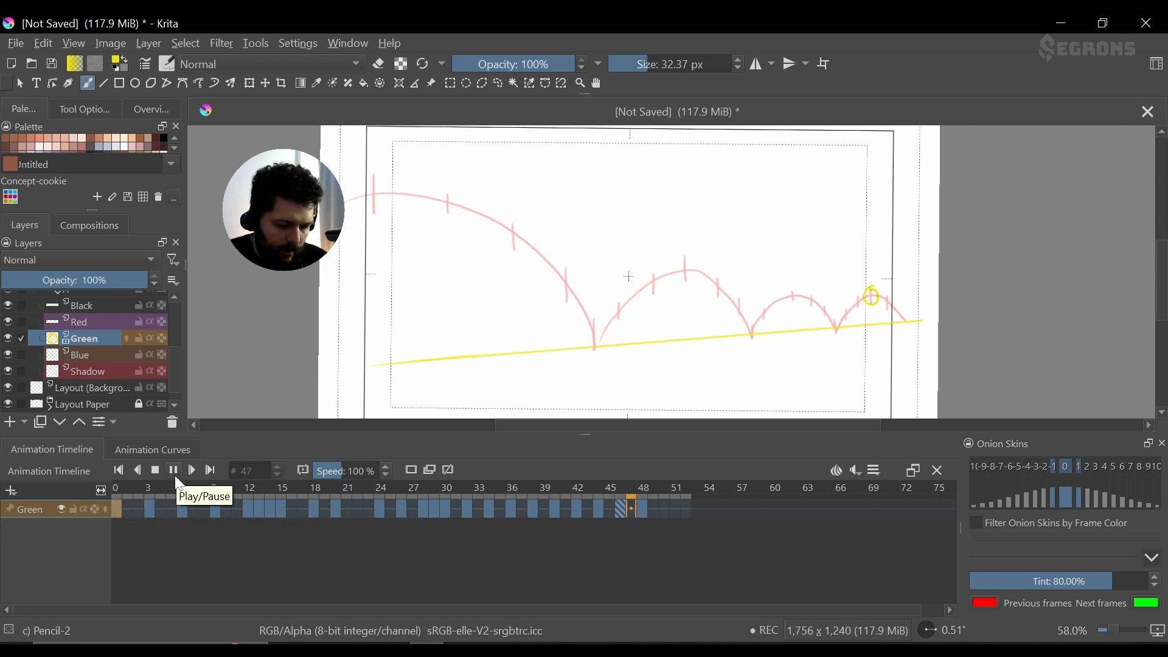
- Remove frame 22, pull the following keyframes one frame earlier, and play the animation from frame 14
{"action": "left_click", "coordinate": [354, 514]}
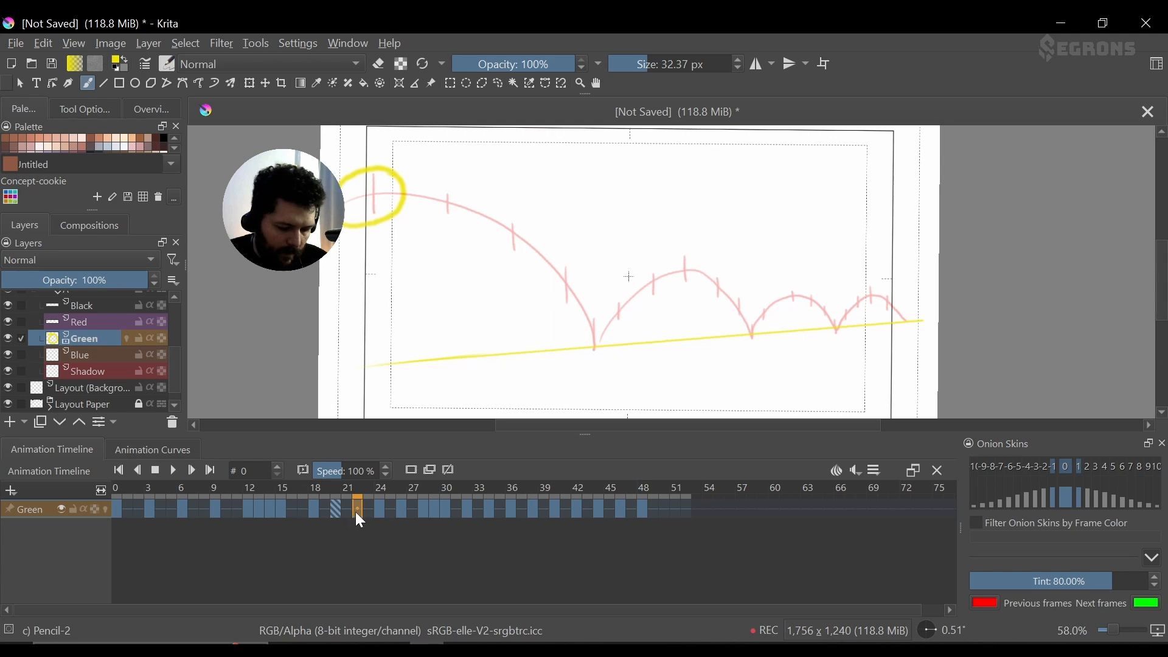
{"action": "left_click", "coordinate": [369, 511]}
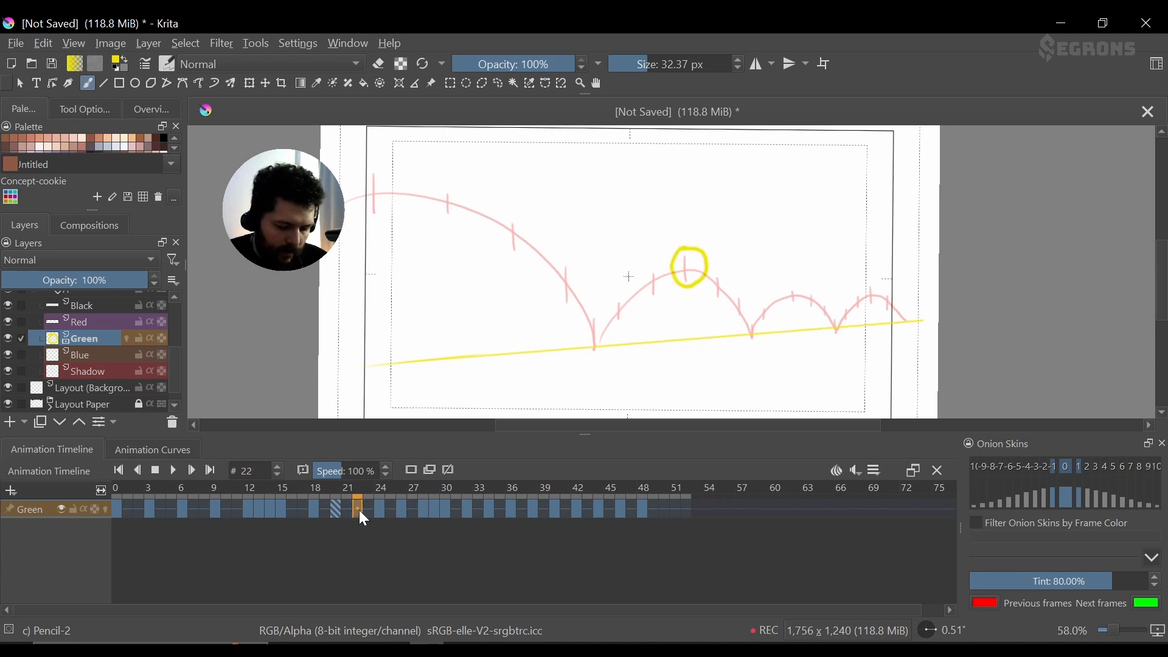
{"action": "right_click", "coordinate": [360, 510]}
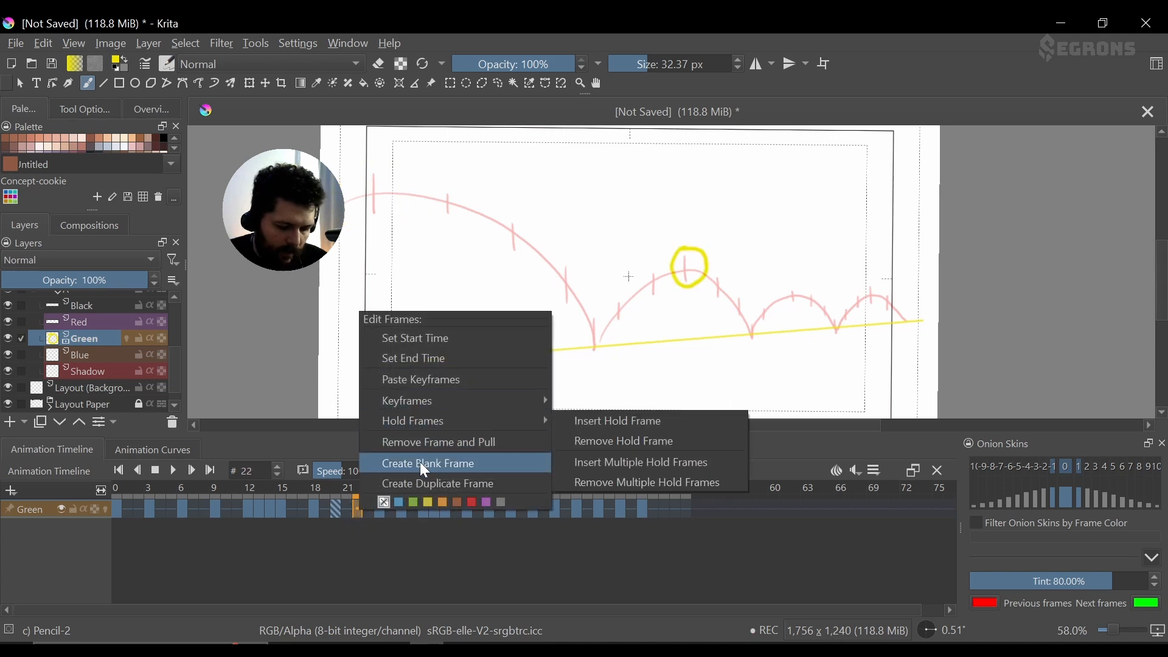
{"action": "left_click", "coordinate": [426, 446]}
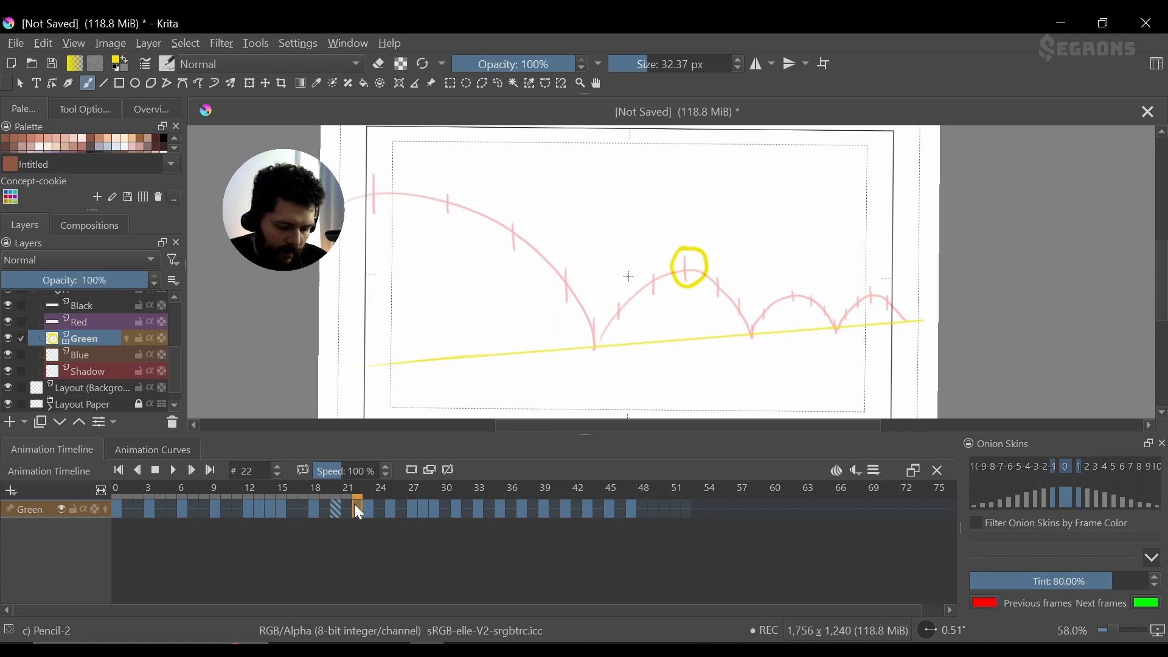
{"action": "left_click", "coordinate": [273, 509]}
{"action": "left_click", "coordinate": [171, 468]}
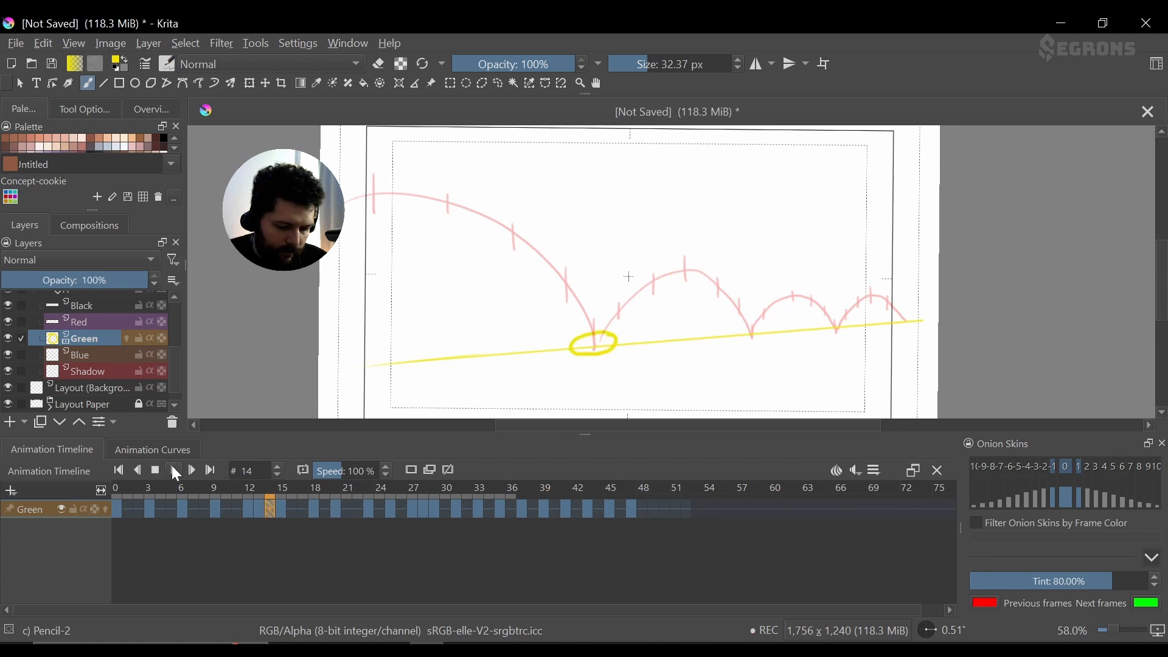
- Stop playback, remove the hold frames at frames 1, 3 and 5, and pull the following Green keyframes earlier
{"action": "left_click", "coordinate": [156, 470]}
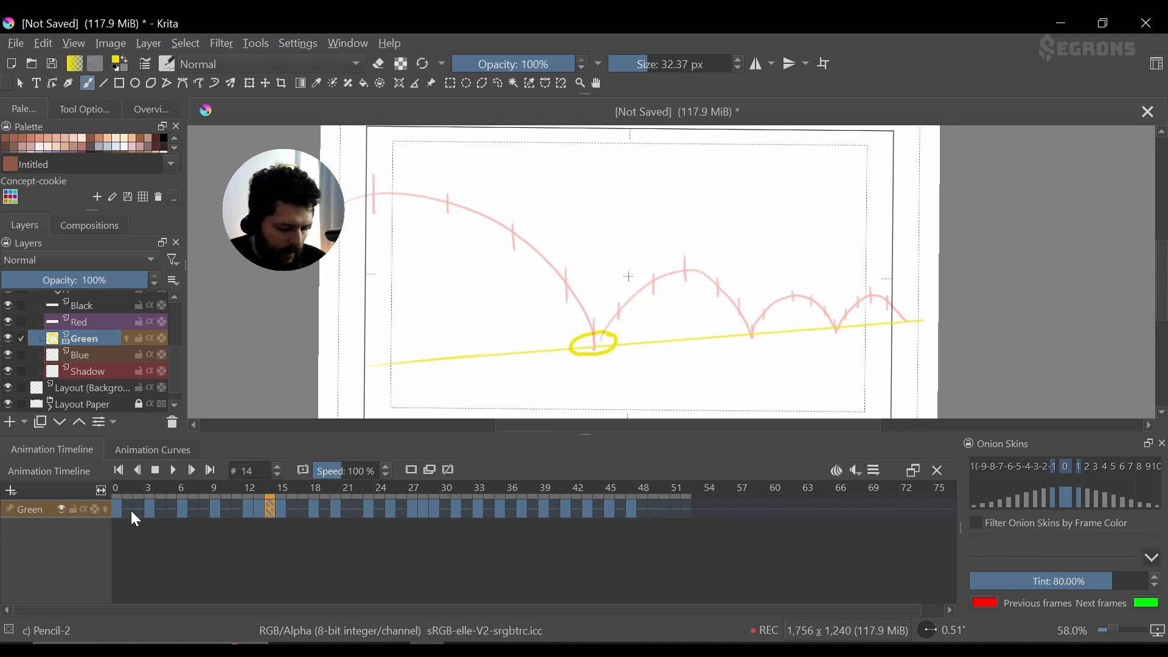
{"action": "left_click", "coordinate": [130, 509]}
{"action": "right_click", "coordinate": [130, 509]}
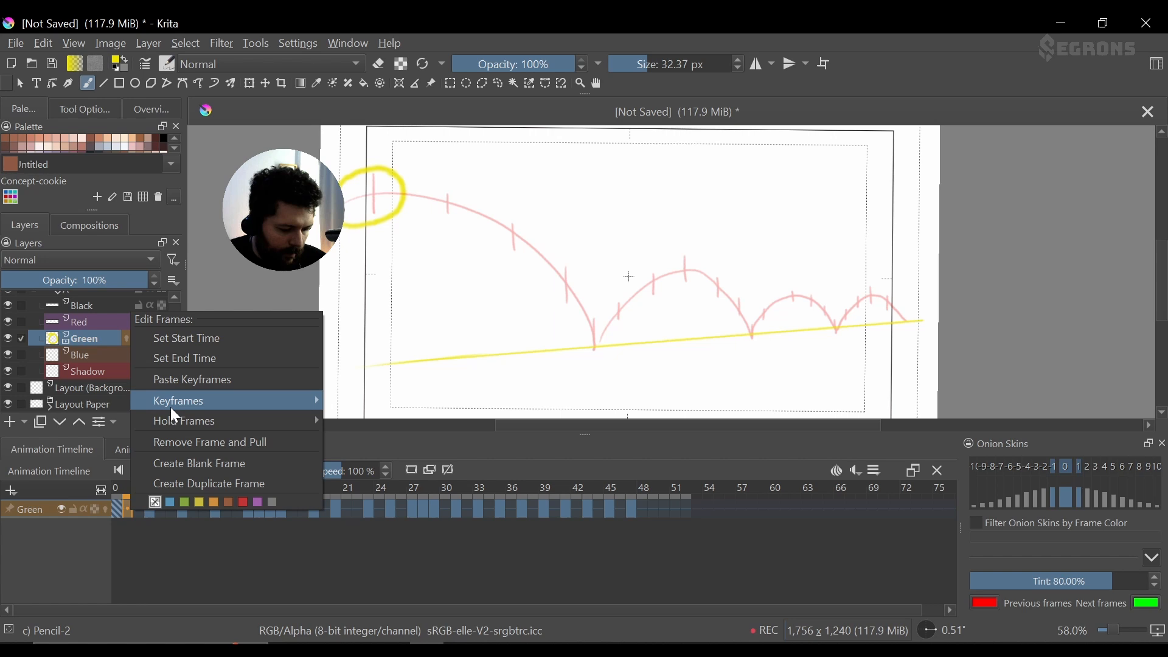
{"action": "left_click", "coordinate": [174, 444]}
{"action": "left_click", "coordinate": [152, 506]}
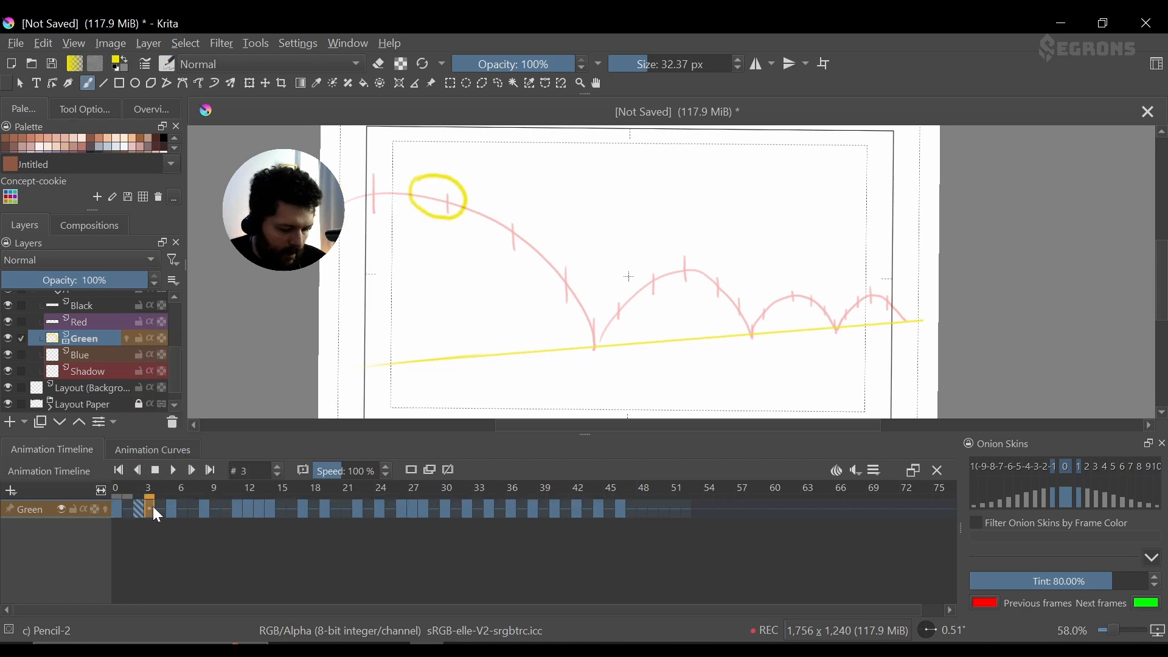
{"action": "right_click", "coordinate": [149, 509]}
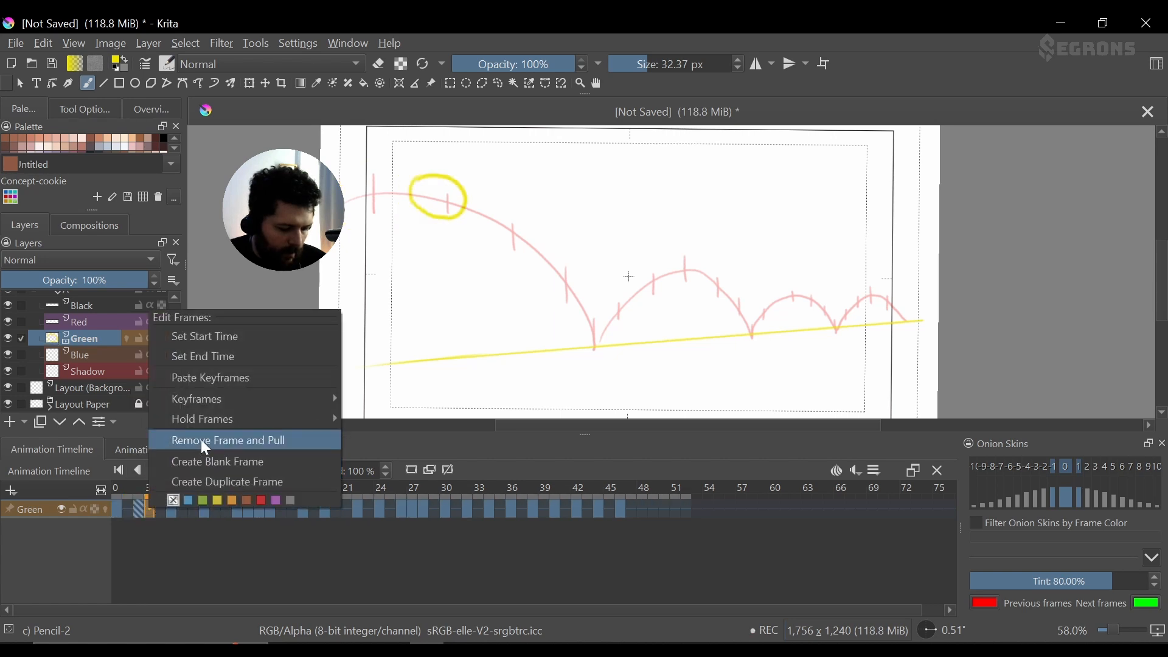
{"action": "left_click", "coordinate": [200, 440]}
{"action": "left_click", "coordinate": [173, 507]}
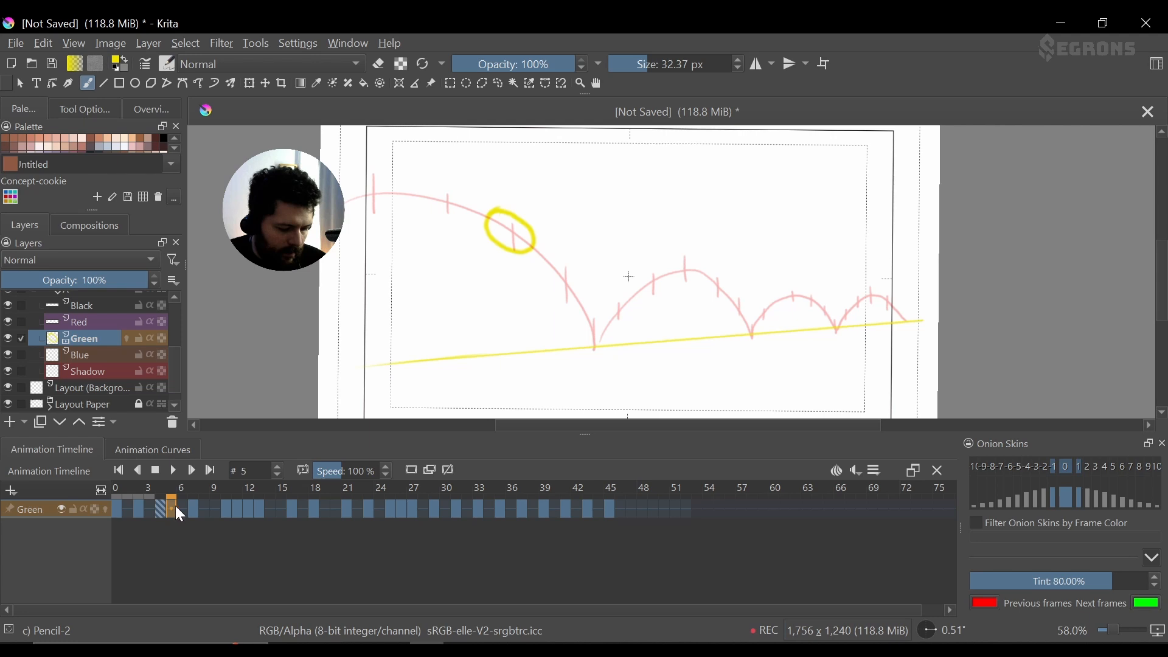
{"action": "right_click", "coordinate": [178, 508]}
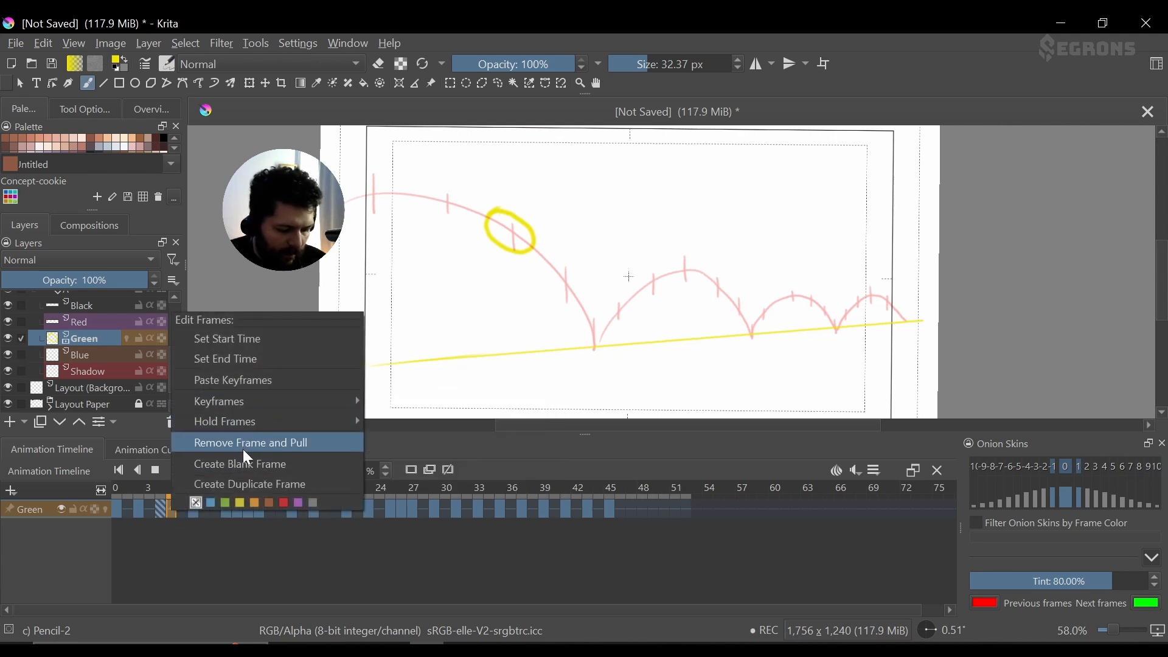
{"action": "left_click", "coordinate": [242, 443]}
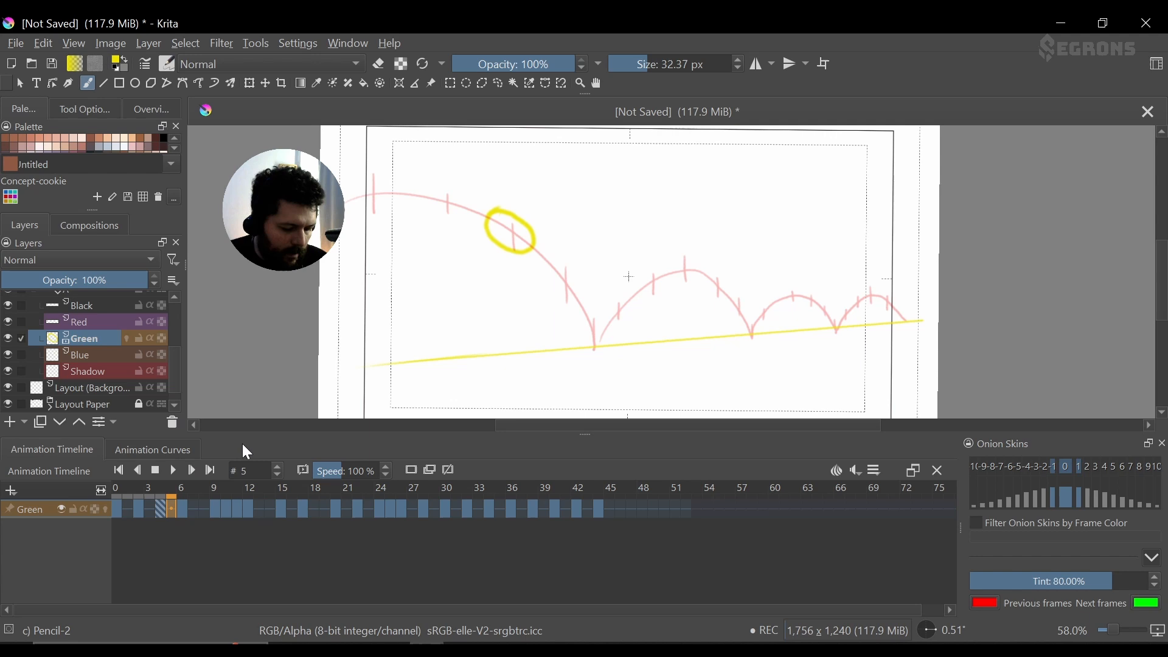
- Review the retimed balls falling along the first arc, the last ball at frame 52, and the opening ball at frame 0
{"action": "left_click", "coordinate": [193, 506]}
{"action": "left_click", "coordinate": [204, 510]}
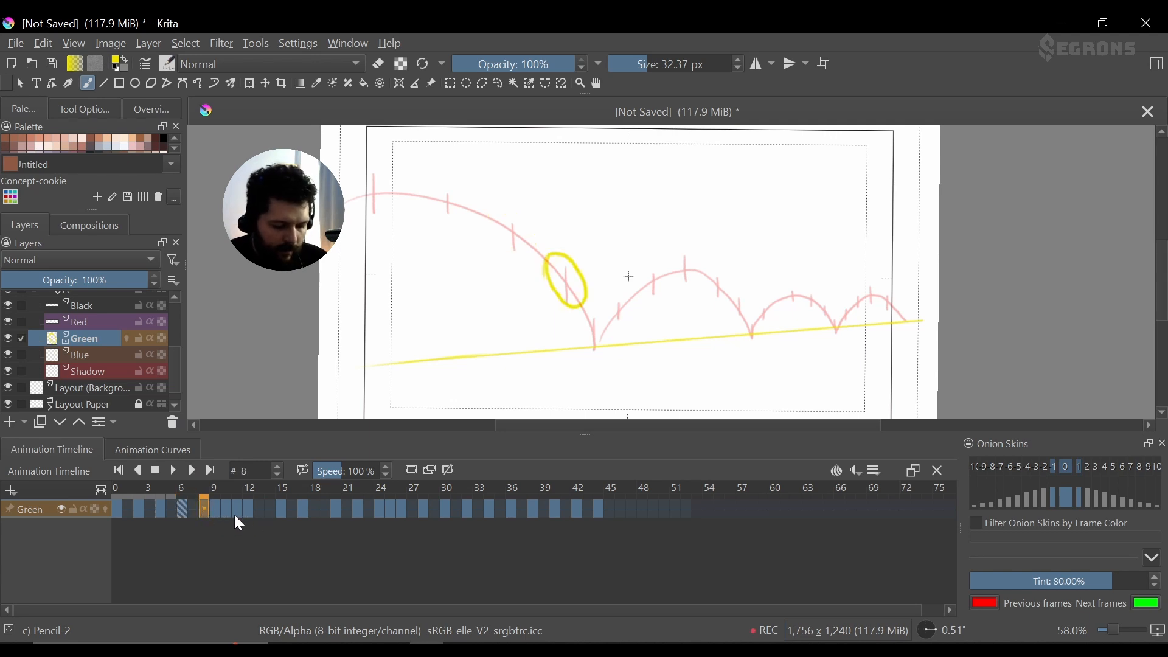
{"action": "left_click", "coordinate": [686, 510]}
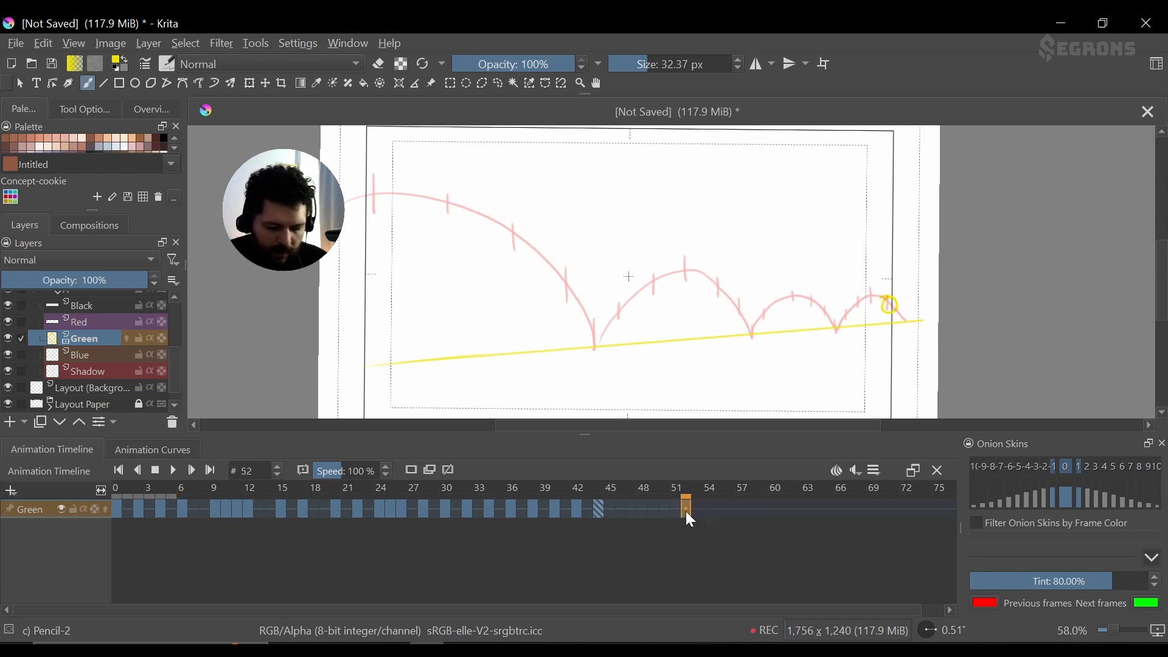
{"action": "left_click", "coordinate": [131, 509]}
{"action": "left_click", "coordinate": [143, 509]}
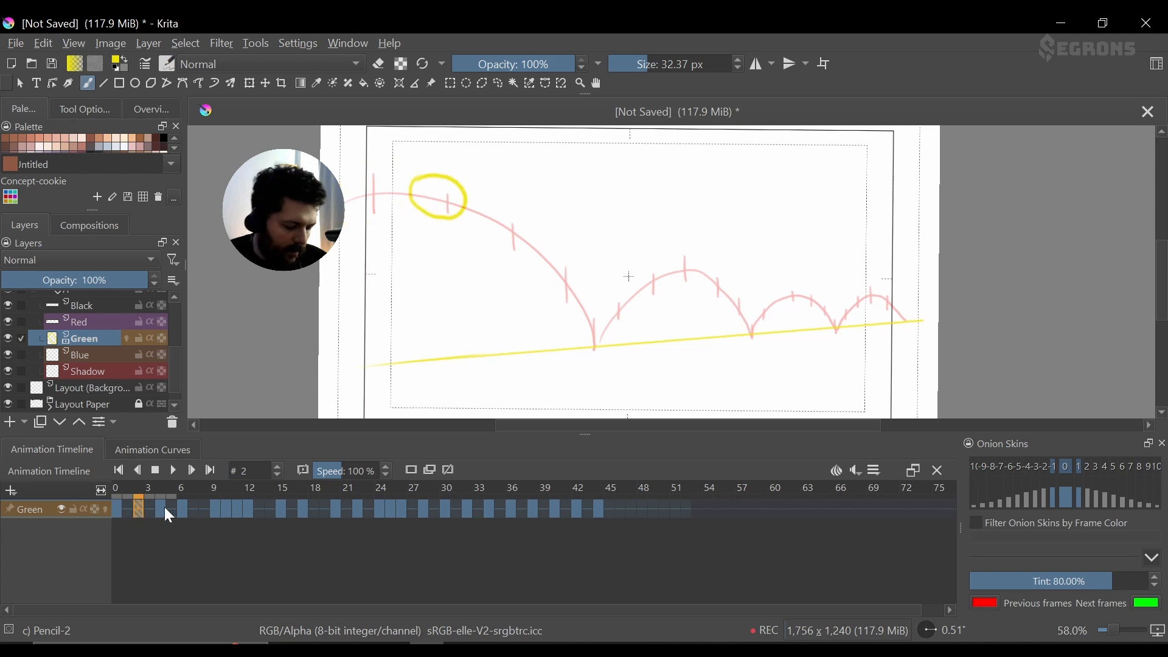
{"action": "left_click", "coordinate": [159, 509]}
{"action": "left_click", "coordinate": [180, 511]}
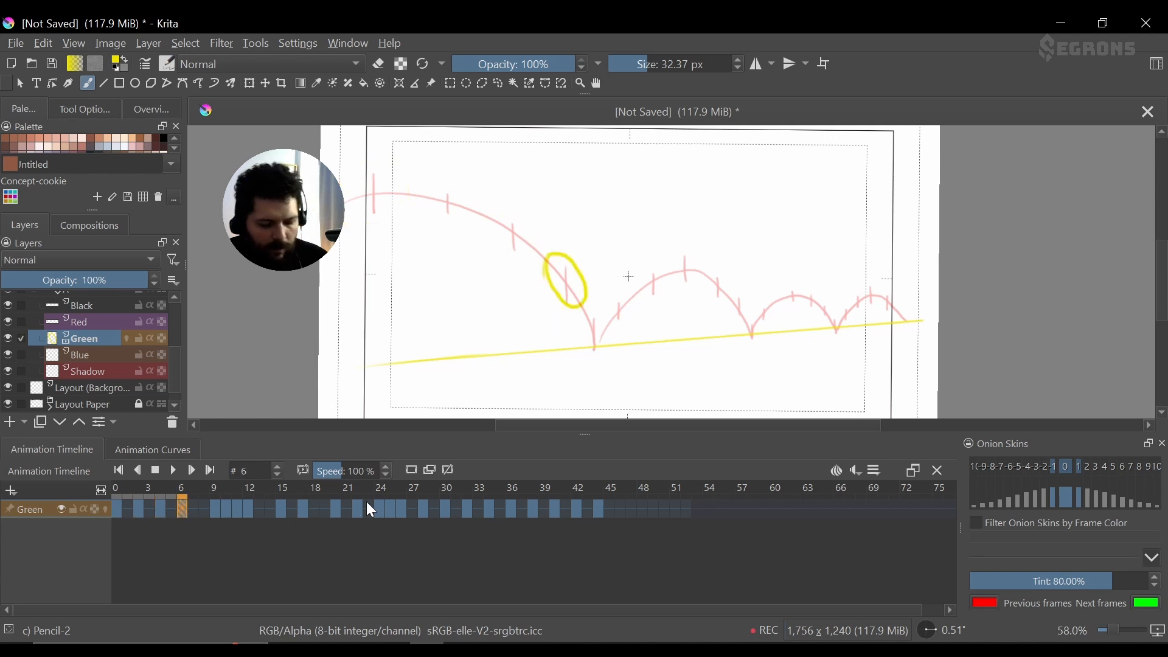
{"action": "left_click", "coordinate": [119, 509]}
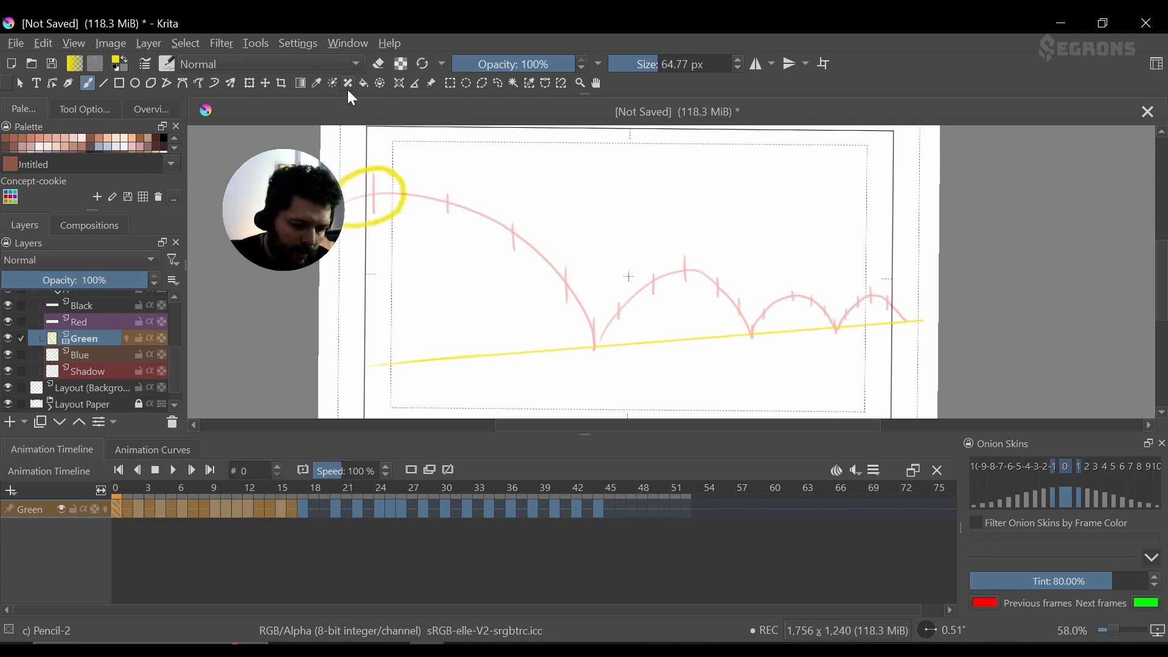
{"action": "left_click", "coordinate": [364, 83]}
{"action": "left_click", "coordinate": [385, 284]}
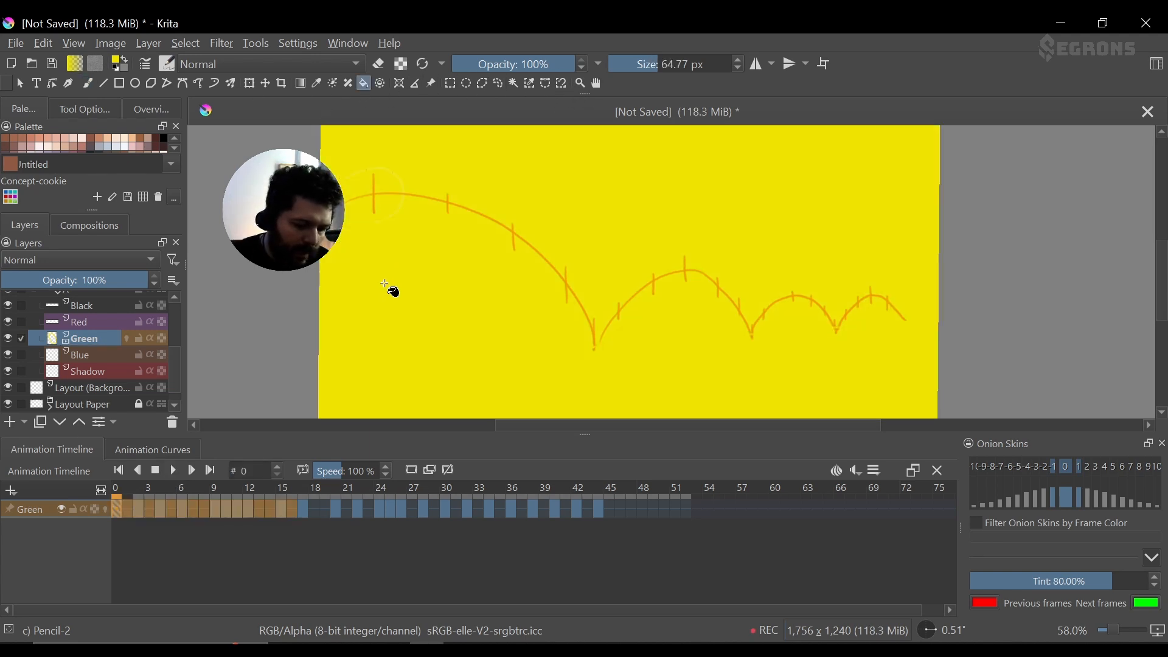
{"action": "key", "text": "ctrl+z"}
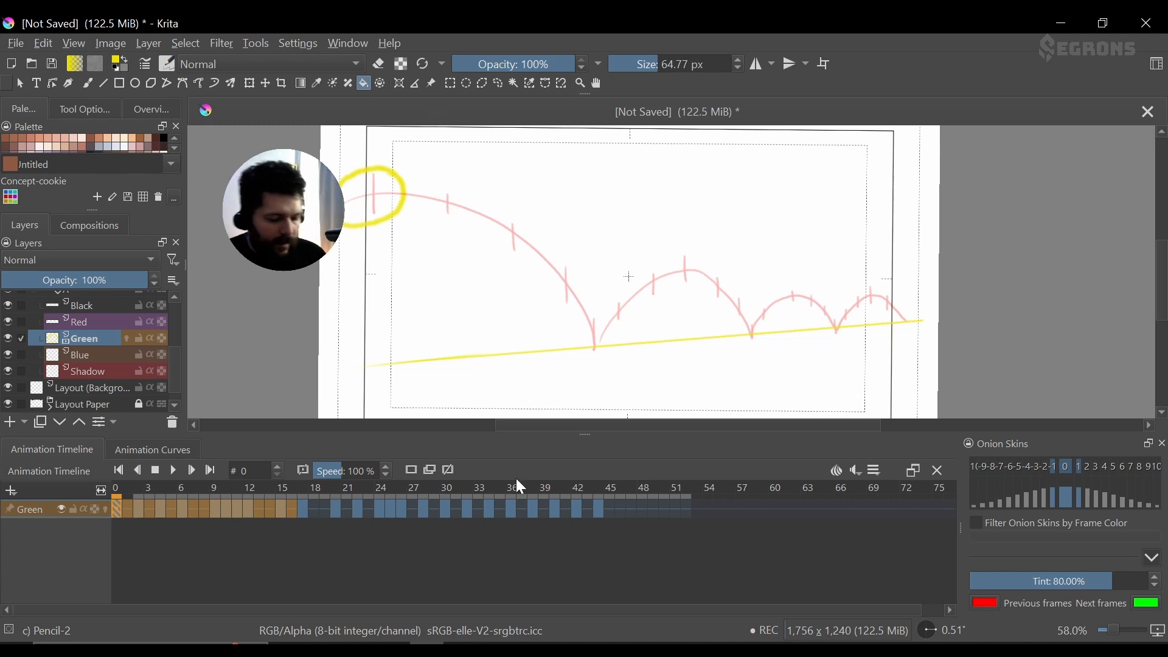
- Try drawing an in-between ball on frame 1 with the Pencil-2 brush at 44.21 px
{"action": "left_click", "coordinate": [117, 509]}
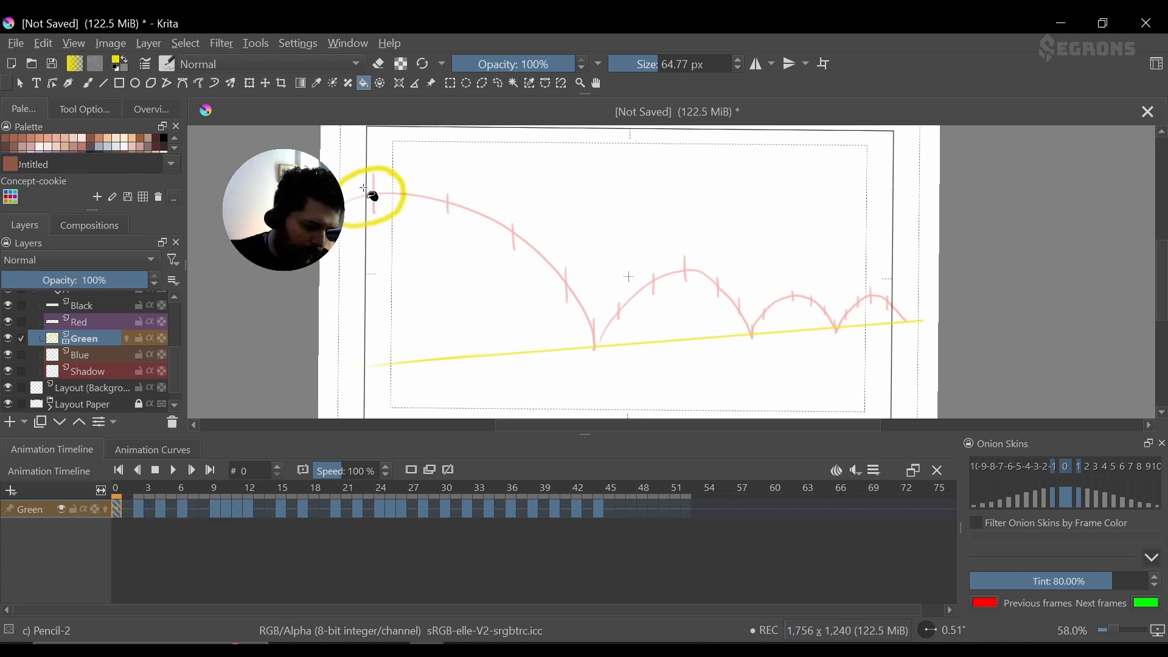
{"action": "left_click", "coordinate": [127, 509]}
{"action": "key", "text": "b"}
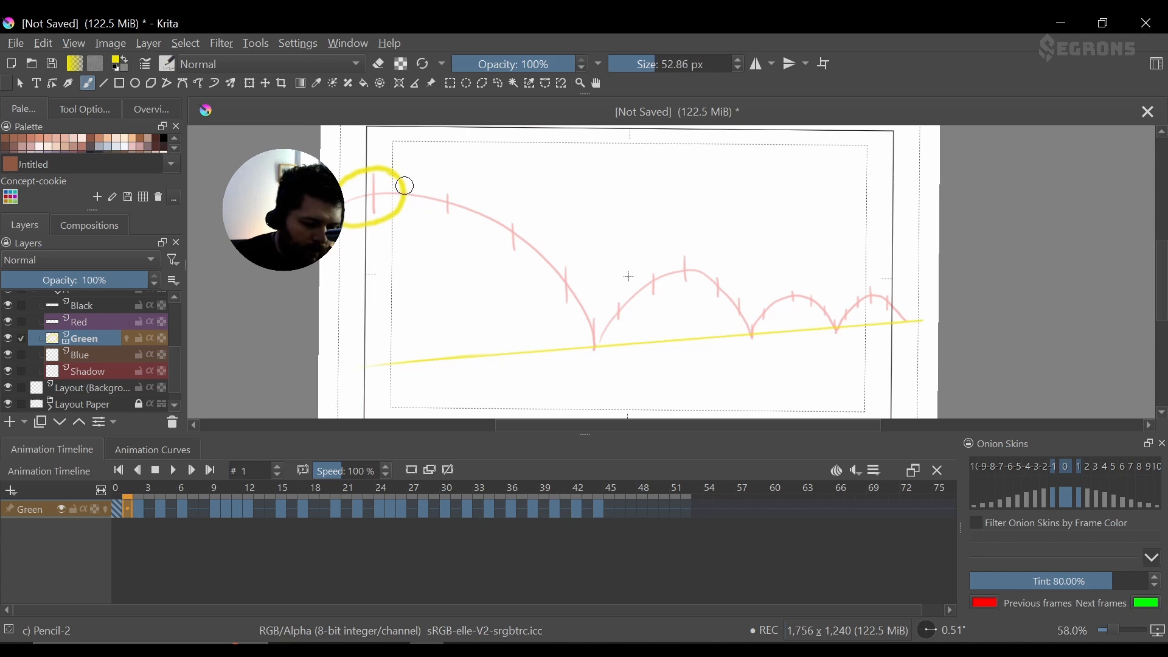
{"action": "key", "text": "bracketleft"}
{"action": "left_click", "coordinate": [138, 509]}
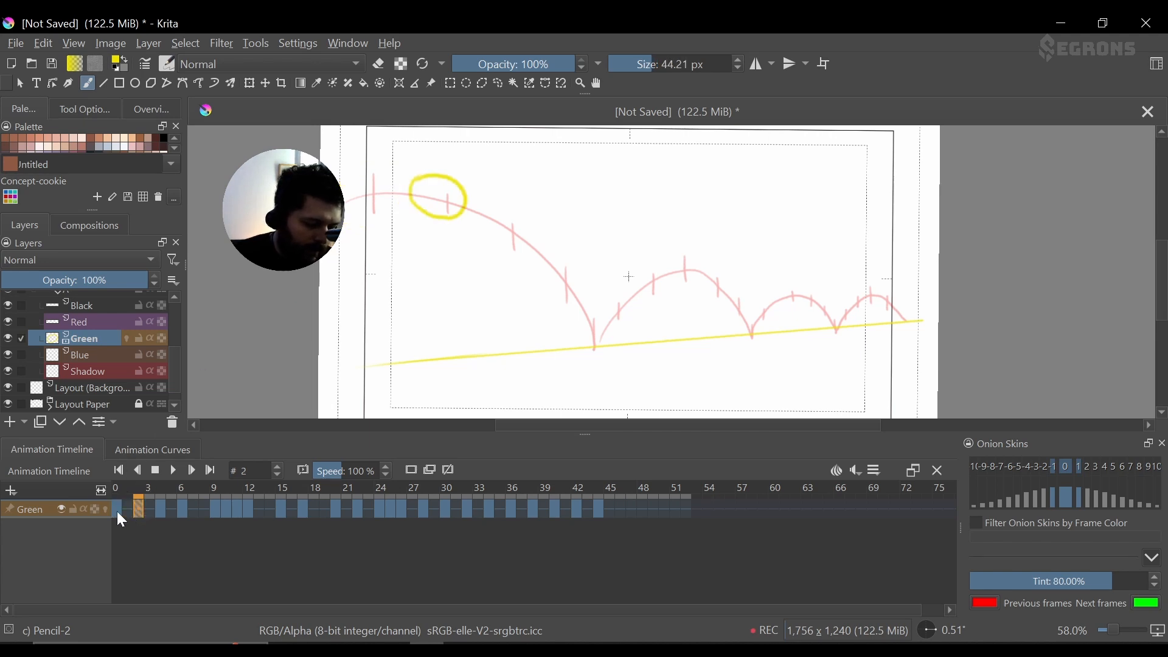
{"action": "left_click", "coordinate": [118, 510]}
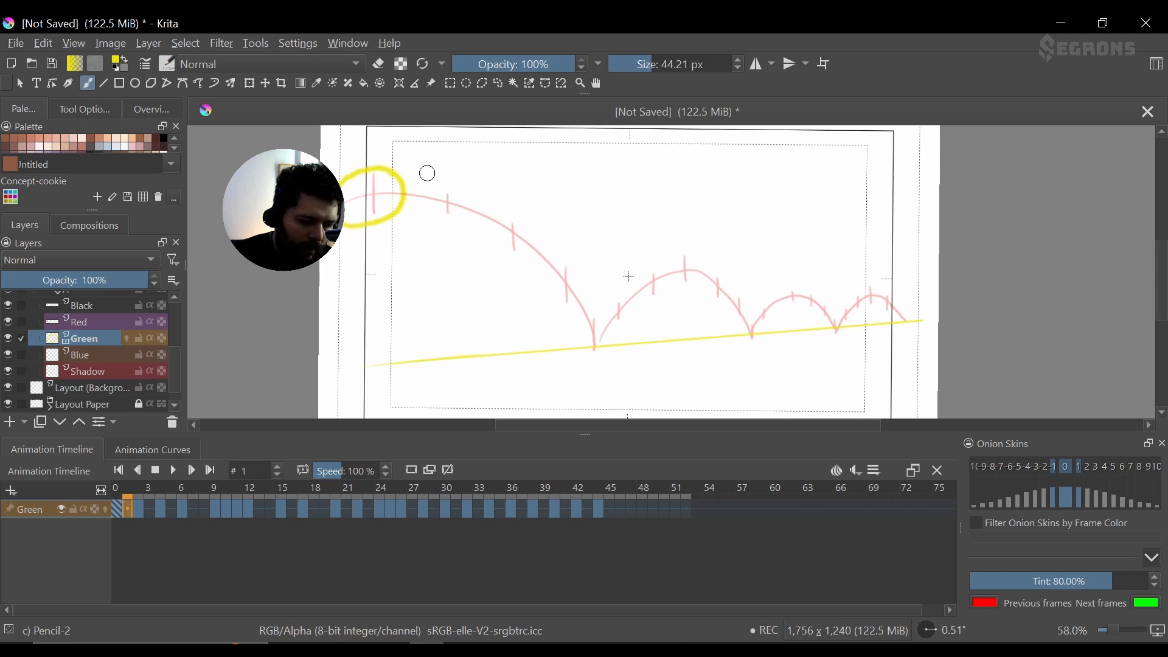
{"action": "left_click_drag", "start_coordinate": [427, 173], "coordinate": [384, 184]}
{"action": "mouse_move", "coordinate": [388, 204]}
{"action": "left_mouse_down"}
{"action": "mouse_move", "coordinate": [426, 214]}
{"action": "mouse_move", "coordinate": [433, 173]}
{"action": "left_mouse_up"}
{"action": "key", "text": "ctrl+z"}
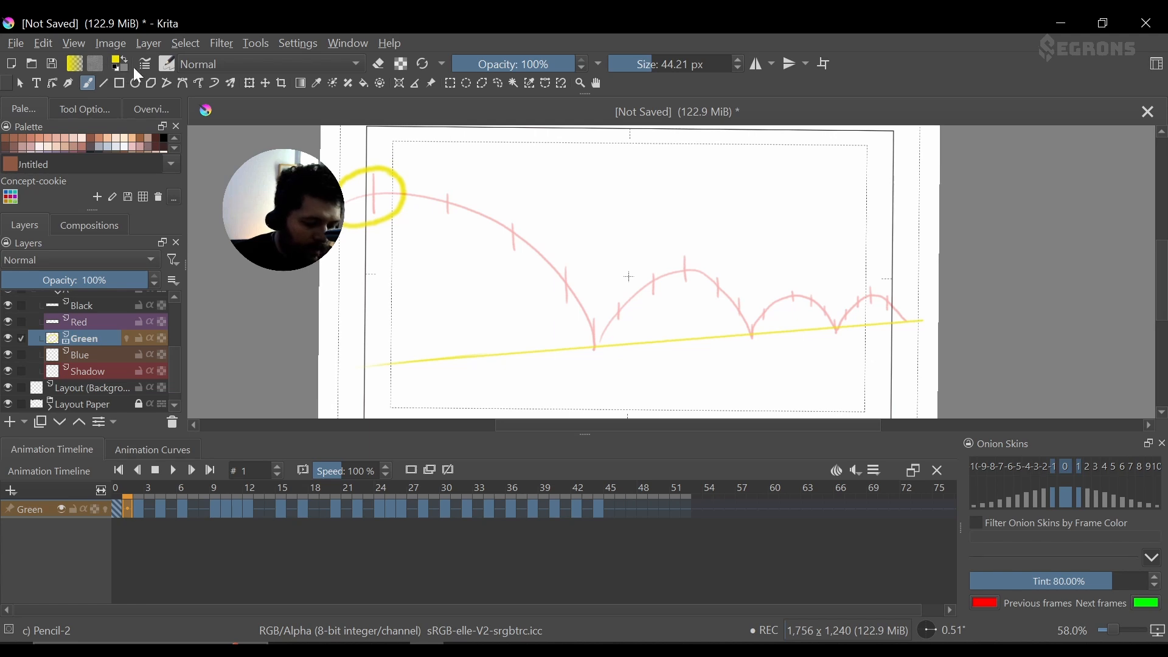
- Draw an in-between ball on frame 1, between the first two balls, with the Basic-5 Size brush at 26.11 px
{"action": "left_click", "coordinate": [167, 63]}
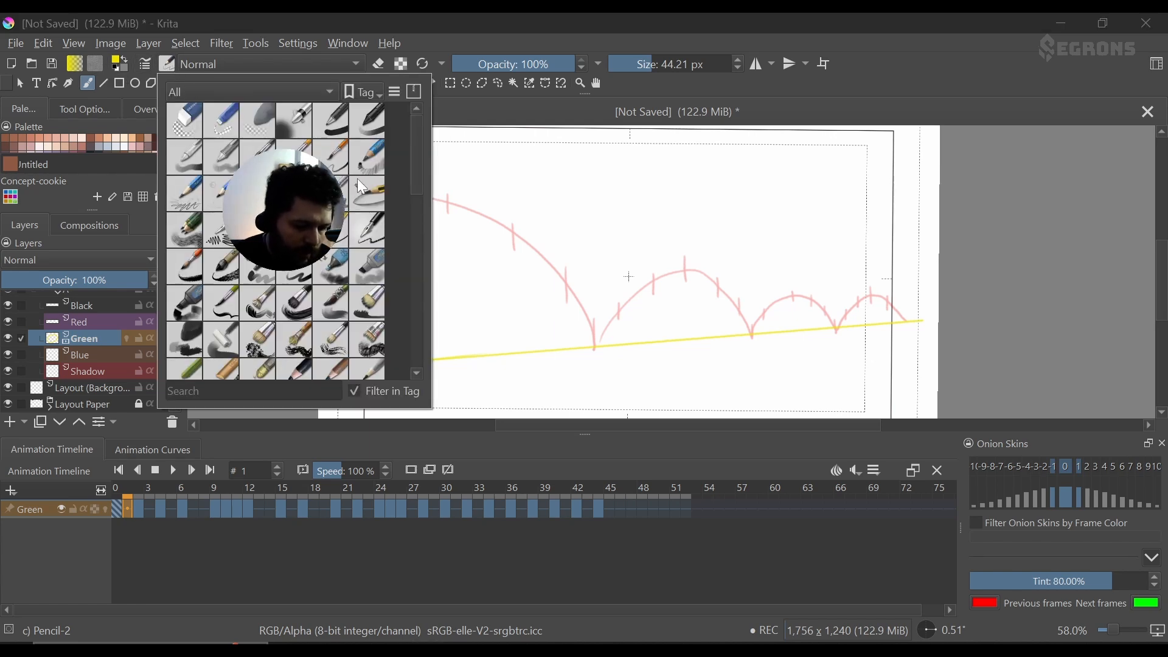
{"action": "left_click", "coordinate": [258, 156]}
{"action": "left_click", "coordinate": [439, 176]}
{"action": "mouse_move", "coordinate": [431, 174]}
{"action": "left_mouse_down"}
{"action": "mouse_move", "coordinate": [398, 176]}
{"action": "mouse_move", "coordinate": [389, 191]}
{"action": "mouse_move", "coordinate": [426, 214]}
{"action": "mouse_move", "coordinate": [439, 205]}
{"action": "mouse_move", "coordinate": [407, 168]}
{"action": "mouse_move", "coordinate": [378, 188]}
{"action": "left_mouse_up"}
{"action": "key", "text": "Left"}
{"action": "key", "text": "ctrl+z"}
{"action": "key", "text": "Left"}
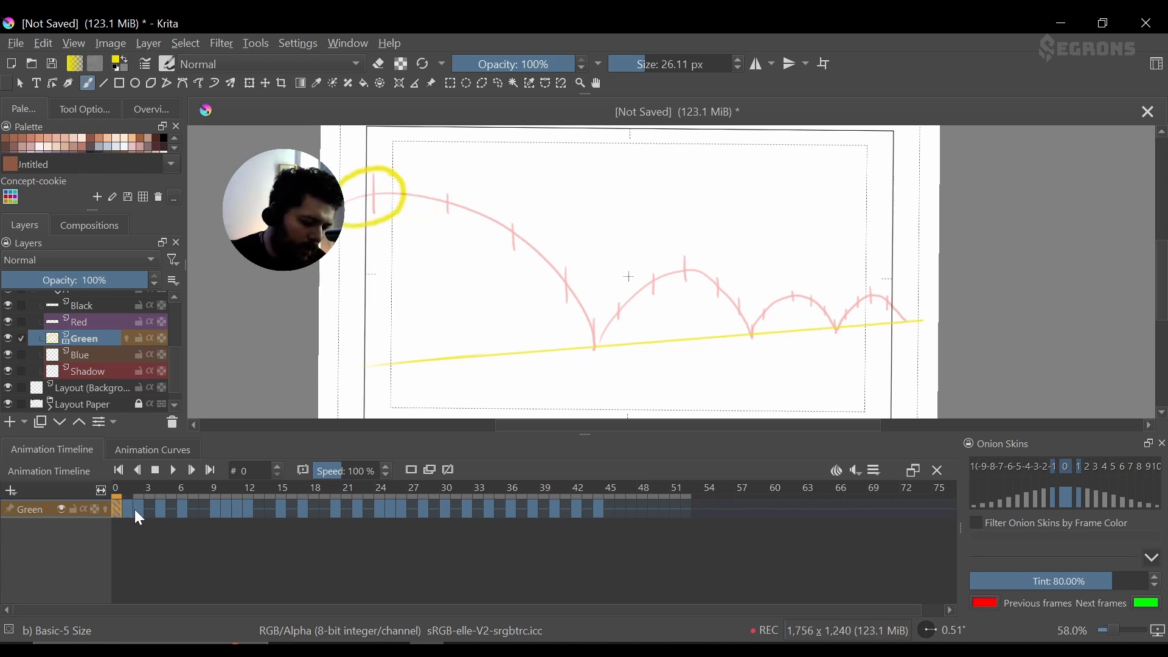
- Draw an in-between ball on frame 3, between the balls on frames 2 and 4 of the first arc
{"action": "key", "text": "Right"}
{"action": "key", "text": "Right"}
{"action": "key", "text": "Right"}
{"action": "key", "text": "Right"}
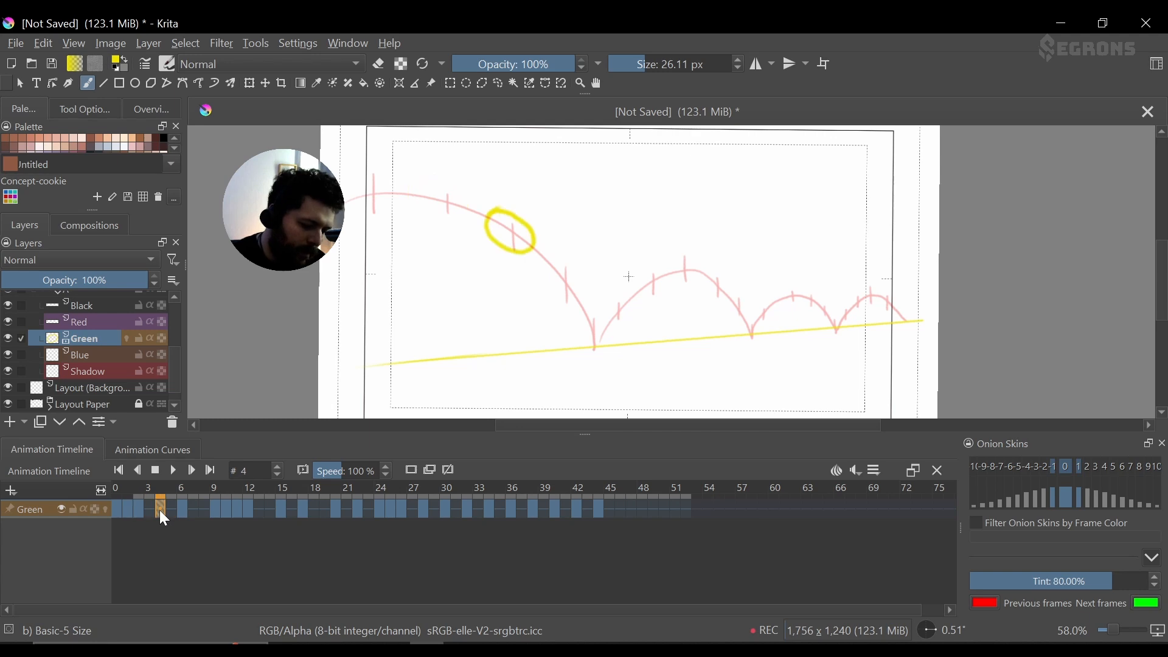
{"action": "key", "text": "Left"}
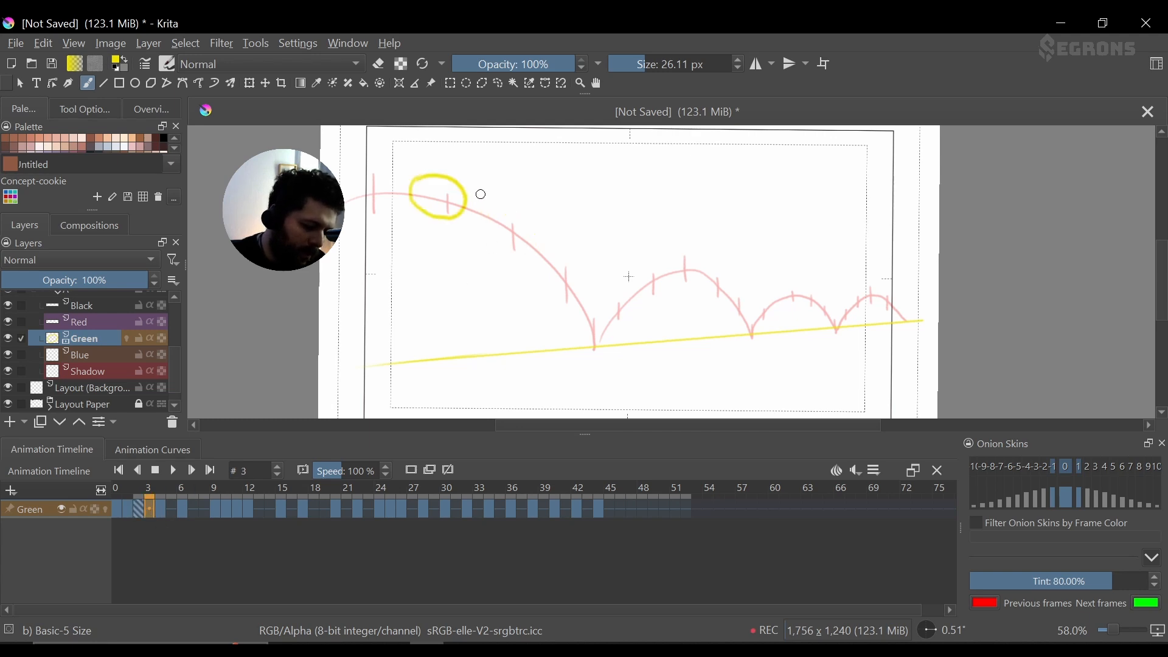
{"action": "left_click_drag", "start_coordinate": [481, 193], "coordinate": [482, 195]}
- Play the animation from frame 0 to check the new in-between balls on the first arc
{"action": "left_click", "coordinate": [171, 510]}
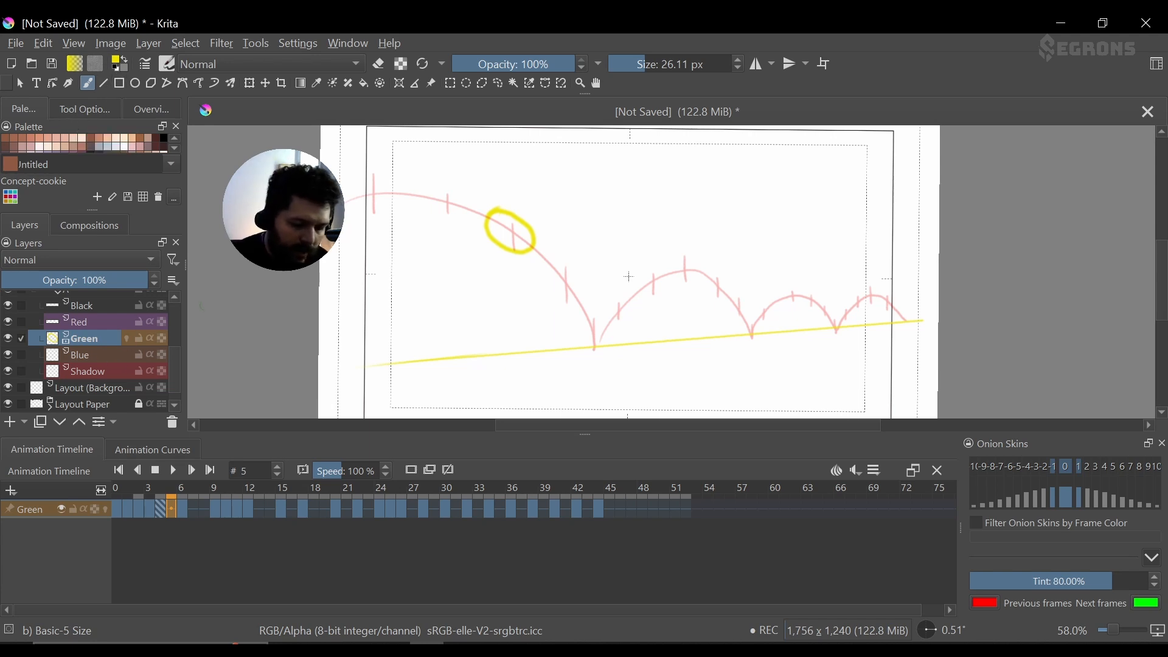
{"action": "left_click", "coordinate": [116, 509]}
{"action": "left_click", "coordinate": [172, 471]}
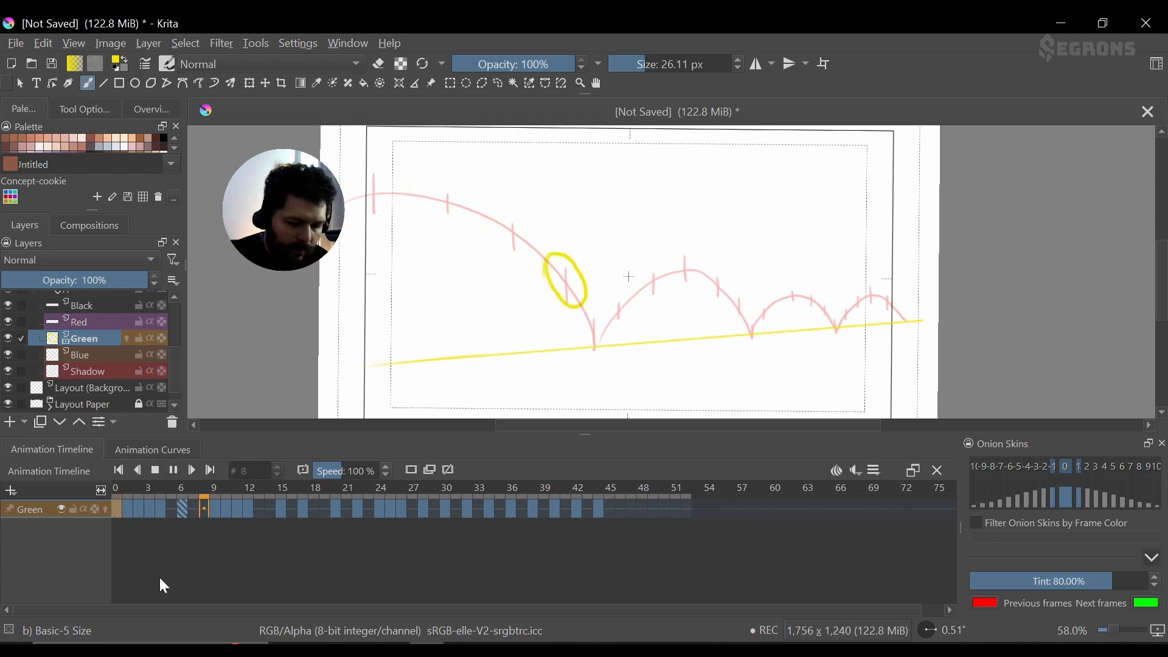
- Compare the balls on frames 4 and 6, and draw an in-between ball on frame 5 along the path
{"action": "left_click", "coordinate": [172, 508]}
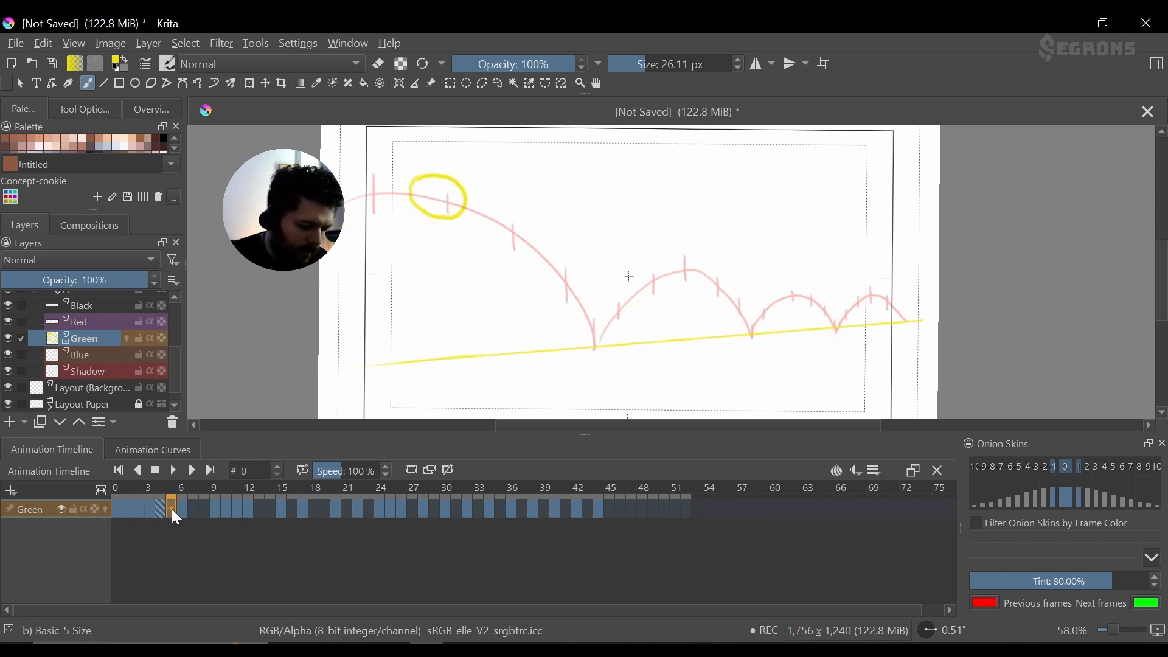
{"action": "left_click", "coordinate": [160, 509]}
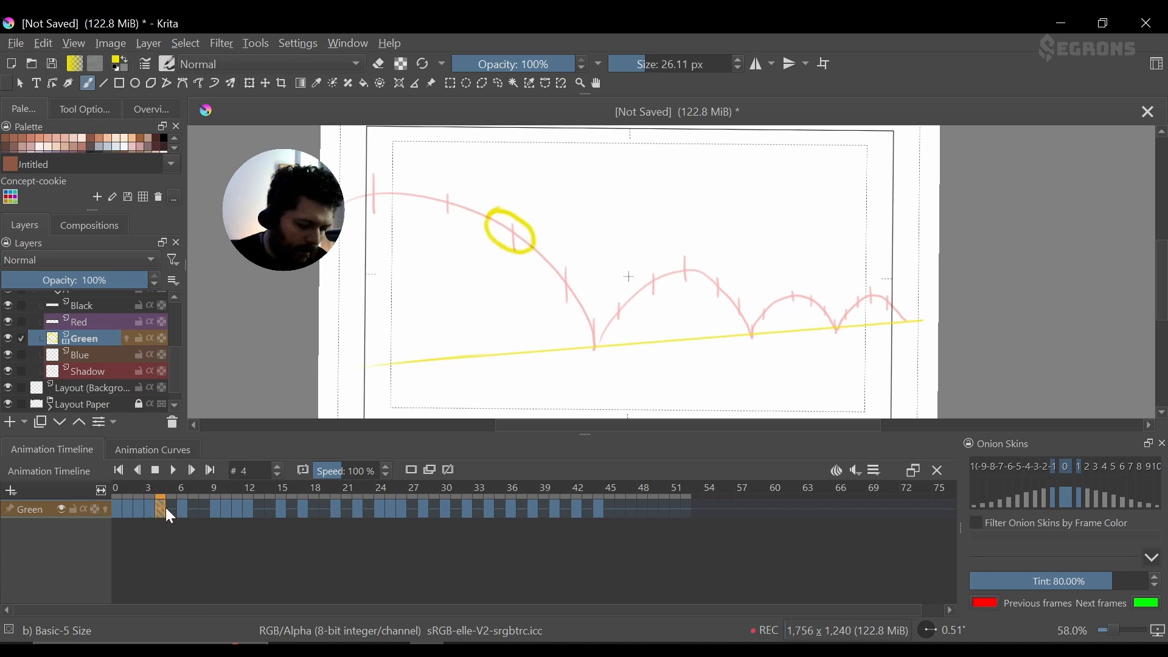
{"action": "left_click", "coordinate": [183, 509]}
{"action": "left_click", "coordinate": [170, 509]}
{"action": "left_click", "coordinate": [183, 510]}
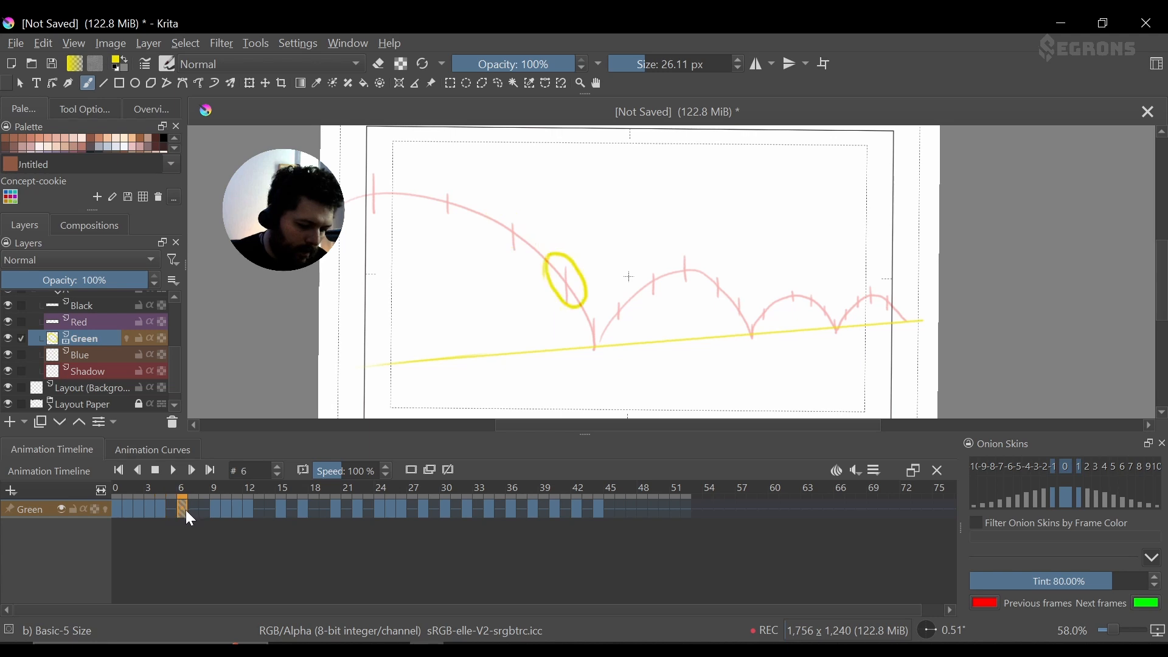
{"action": "left_click", "coordinate": [169, 509]}
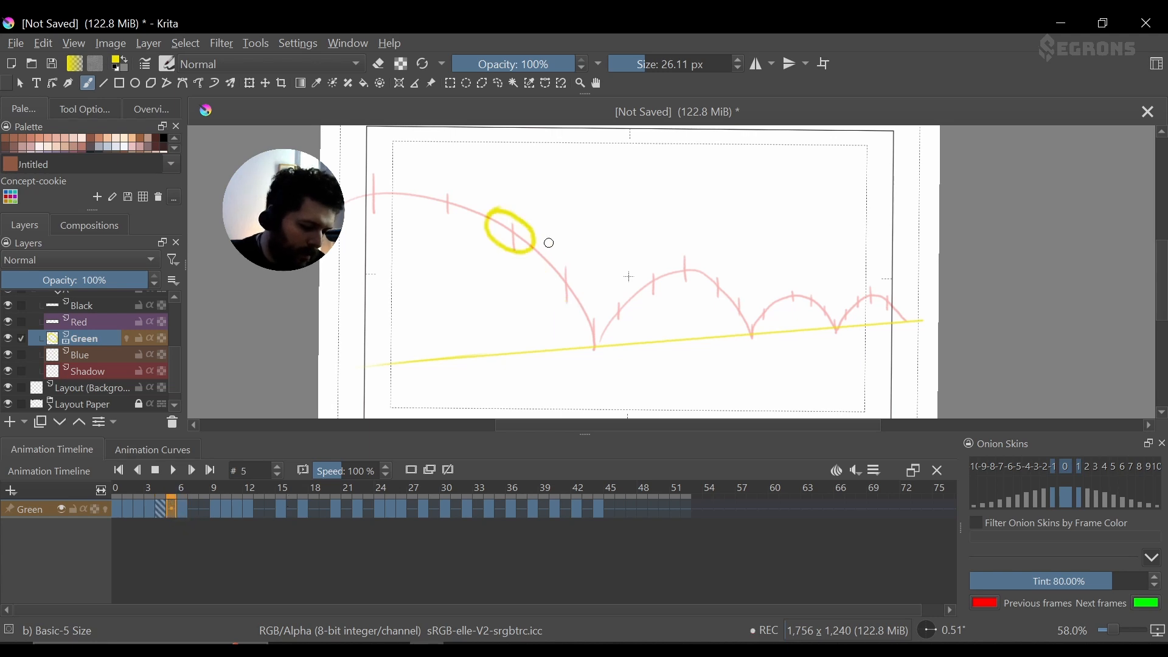
{"action": "key", "text": "Delete"}
{"action": "mouse_move", "coordinate": [548, 238]}
{"action": "left_mouse_down"}
{"action": "mouse_move", "coordinate": [522, 243]}
{"action": "mouse_move", "coordinate": [539, 272]}
{"action": "mouse_move", "coordinate": [560, 265]}
{"action": "mouse_move", "coordinate": [551, 240]}
{"action": "mouse_move", "coordinate": [529, 236]}
{"action": "left_mouse_up"}
- Draw in-between balls on frames 7 and 8, following the steep fall towards the first ground contact
{"action": "left_click", "coordinate": [192, 509]}
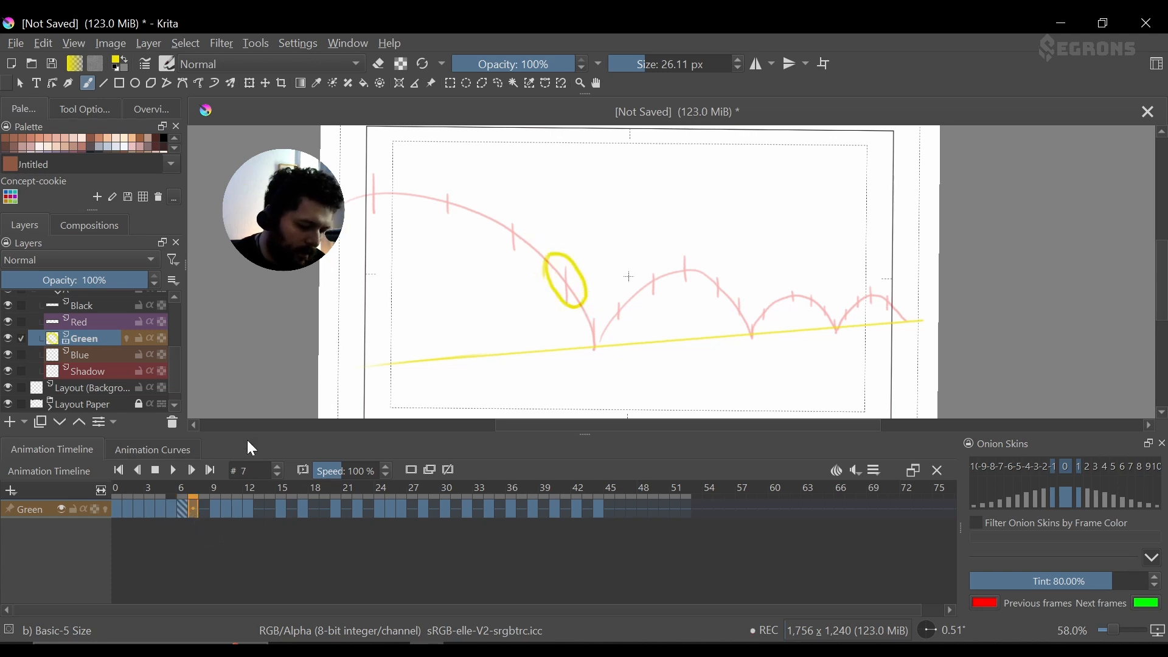
{"action": "mouse_move", "coordinate": [586, 286]}
{"action": "left_mouse_down"}
{"action": "mouse_move", "coordinate": [583, 332]}
{"action": "mouse_move", "coordinate": [596, 307]}
{"action": "mouse_move", "coordinate": [587, 288]}
{"action": "mouse_move", "coordinate": [587, 334]}
{"action": "mouse_move", "coordinate": [586, 298]}
{"action": "mouse_move", "coordinate": [582, 325]}
{"action": "left_mouse_up"}
{"action": "left_click", "coordinate": [214, 508]}
{"action": "left_click", "coordinate": [204, 509]}
{"action": "key", "text": "ctrl+z"}
- Compare frames 11 and 12, and draw a stretched ball on frame 12 just above the first ground contact, tilted along the rising path
{"action": "left_click", "coordinate": [237, 511]}
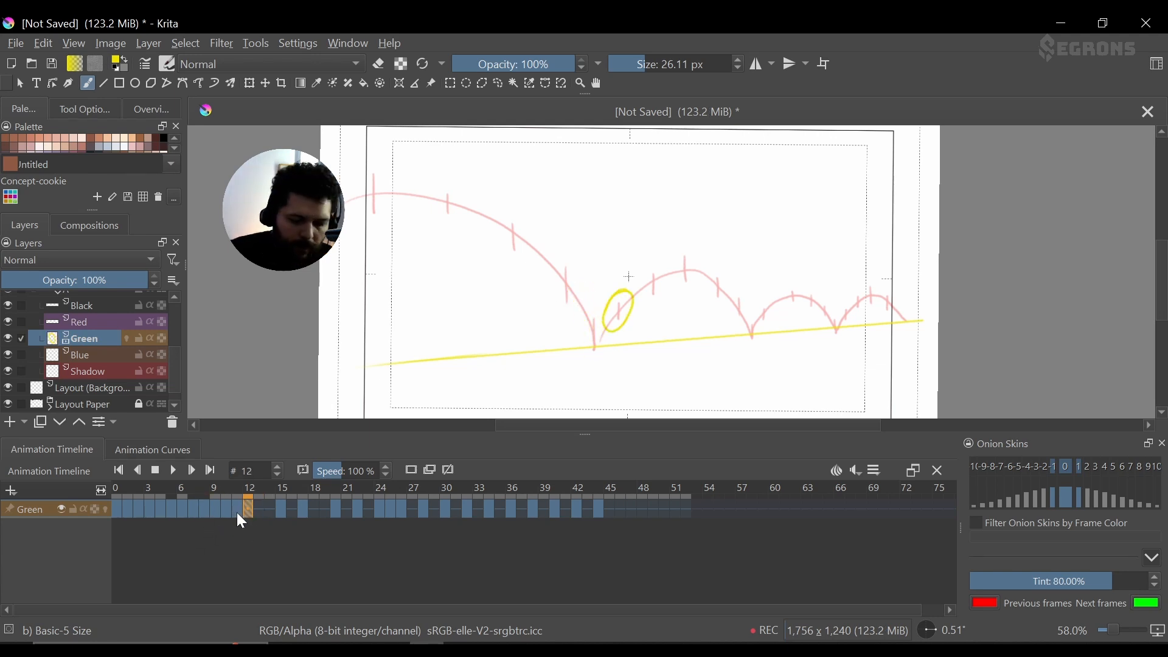
{"action": "left_click", "coordinate": [248, 511]}
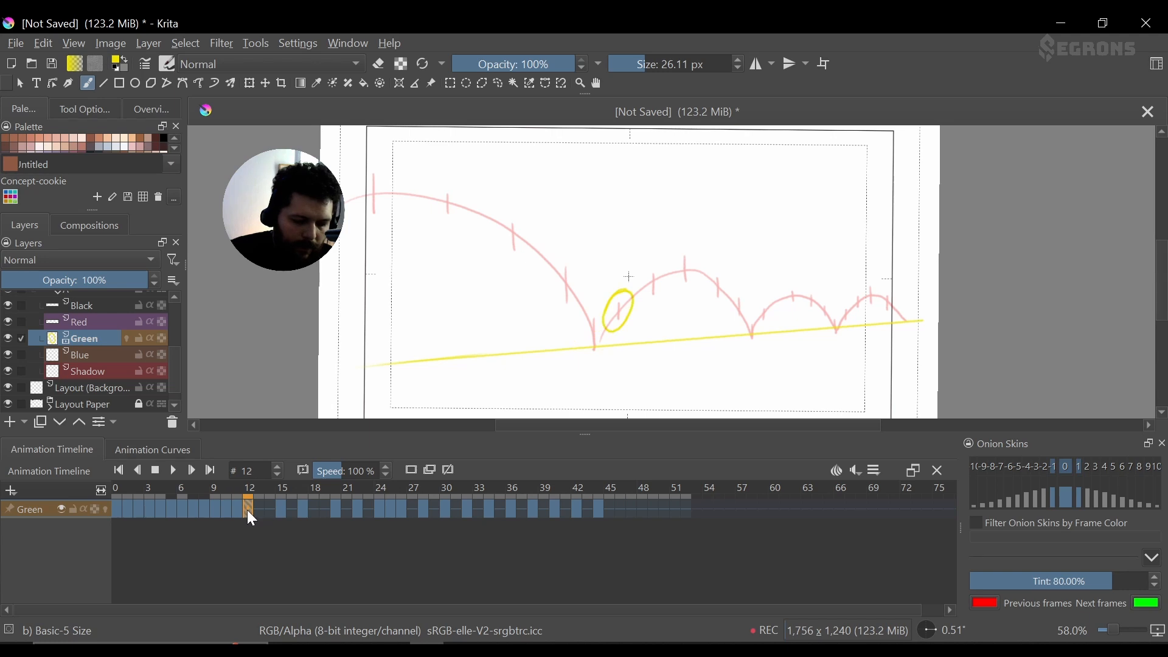
{"action": "left_click", "coordinate": [240, 511]}
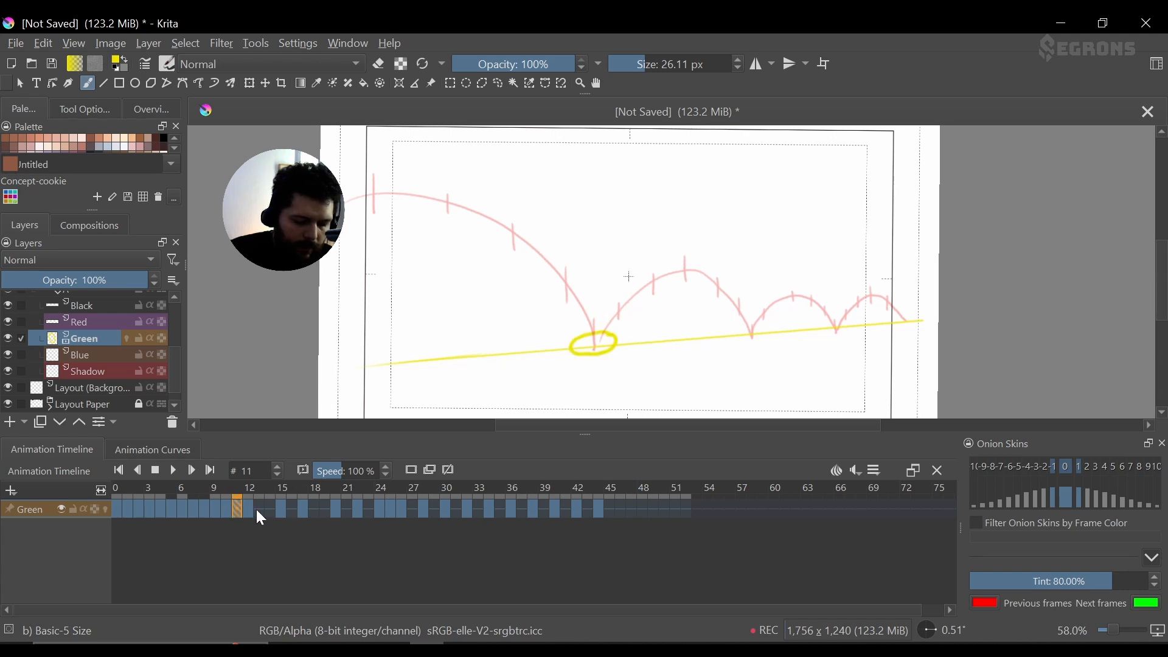
{"action": "left_click", "coordinate": [256, 509]}
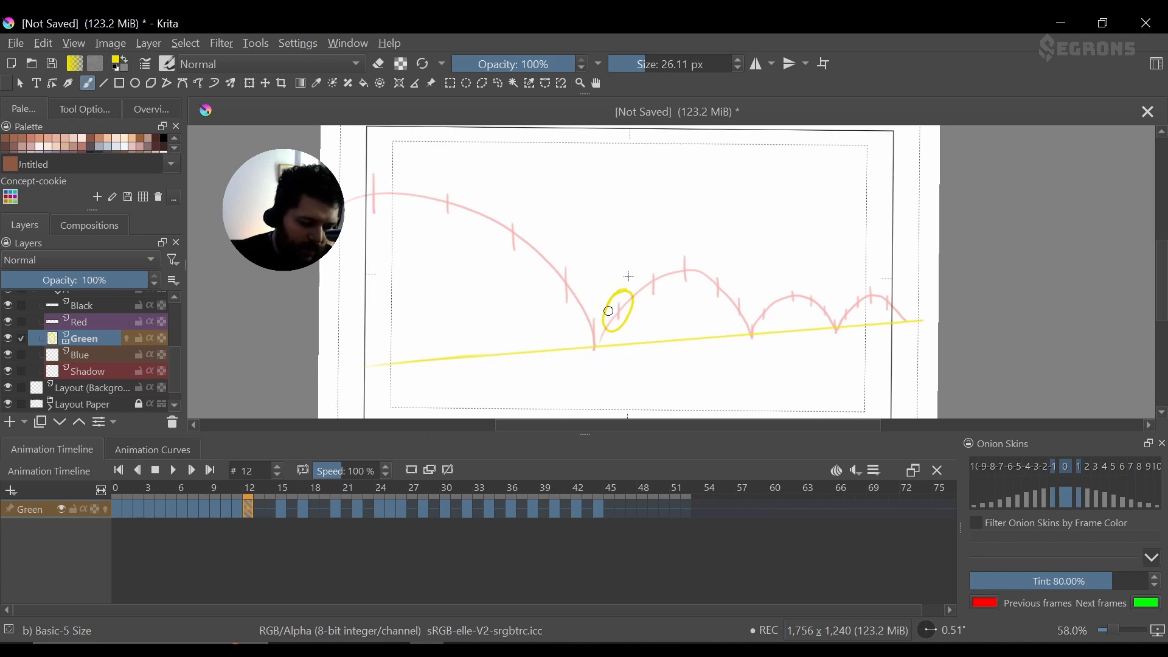
{"action": "left_click_drag", "start_coordinate": [616, 313], "coordinate": [618, 314]}
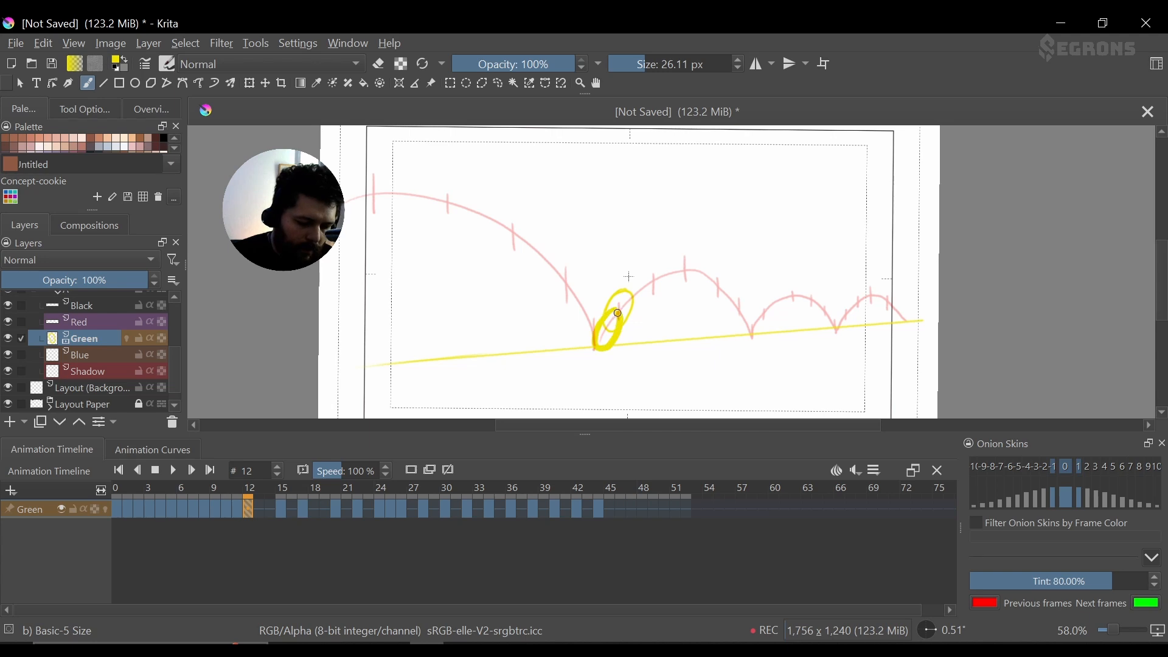
- Erase the misplaced upper ball outline on frame 12, keeping the stretched ball near the first ground contact
{"action": "key", "text": "e"}
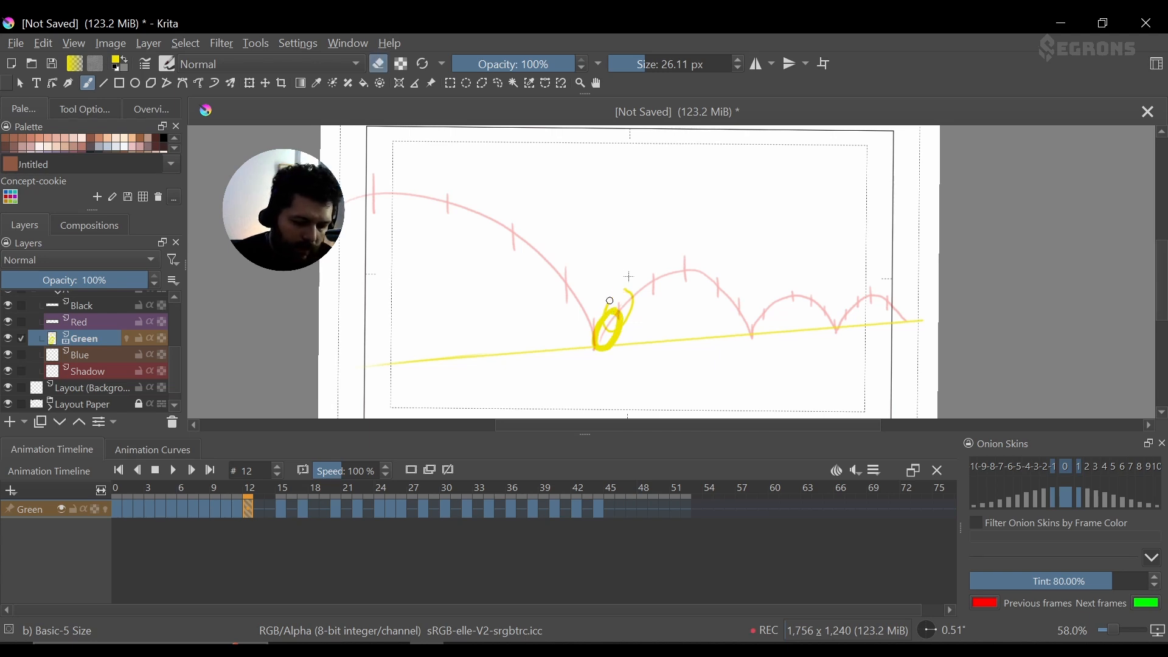
{"action": "left_click_drag", "start_coordinate": [630, 297], "coordinate": [608, 337]}
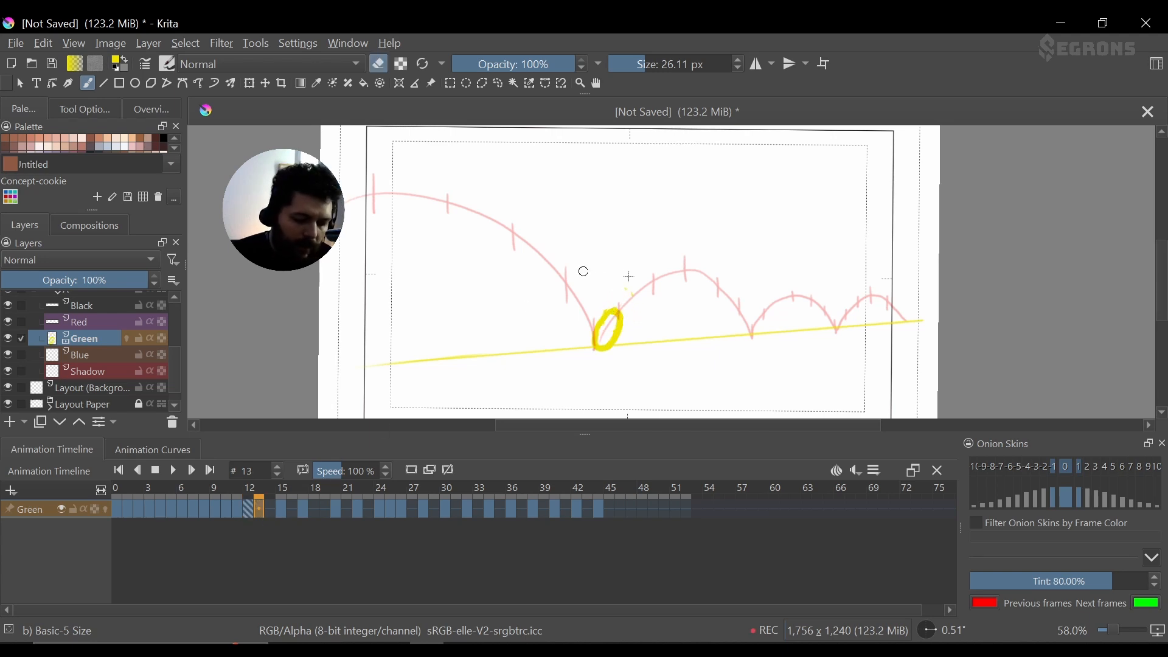
{"action": "mouse_move", "coordinate": [620, 297]}
{"action": "left_mouse_down"}
{"action": "mouse_move", "coordinate": [619, 323]}
{"action": "mouse_move", "coordinate": [621, 302]}
{"action": "left_mouse_up"}
{"action": "key", "text": "e"}
- Set the brush size to 14.71 px and draw in-between balls on frames 13 and 14 rising along the second arc
{"action": "mouse_move", "coordinate": [622, 310]}
{"action": "left_mouse_down", "text": "shift"}
{"action": "mouse_move", "coordinate": [683, 269]}
{"action": "mouse_move", "coordinate": [673, 256]}
{"action": "mouse_move", "coordinate": [650, 273]}
{"action": "left_mouse_up", "text": "shift"}
{"action": "key", "text": "ctrl+z"}
{"action": "key", "text": "Left"}
{"action": "left_click", "coordinate": [290, 509]}
{"action": "left_click", "coordinate": [270, 509]}
{"action": "left_click", "coordinate": [292, 508]}
{"action": "left_click", "coordinate": [311, 509]}
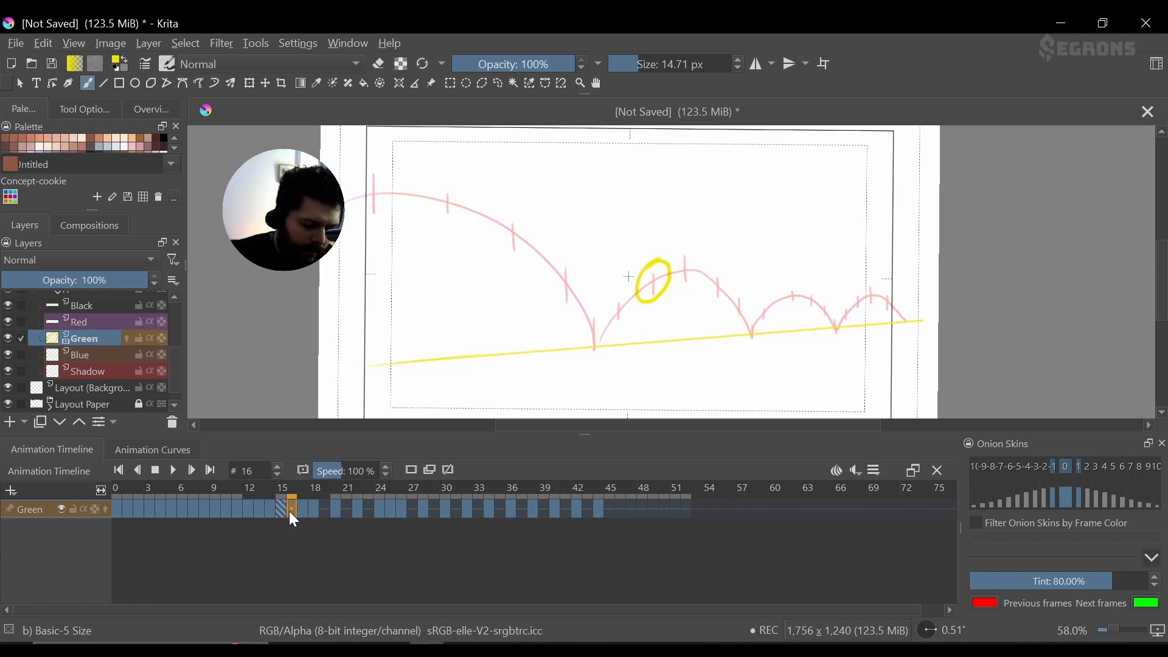
- Try an in-between ball on frame 16 just before the second arc's peak, and play the animation to judge it
{"action": "key", "text": "Left"}
{"action": "left_click", "coordinate": [292, 510]}
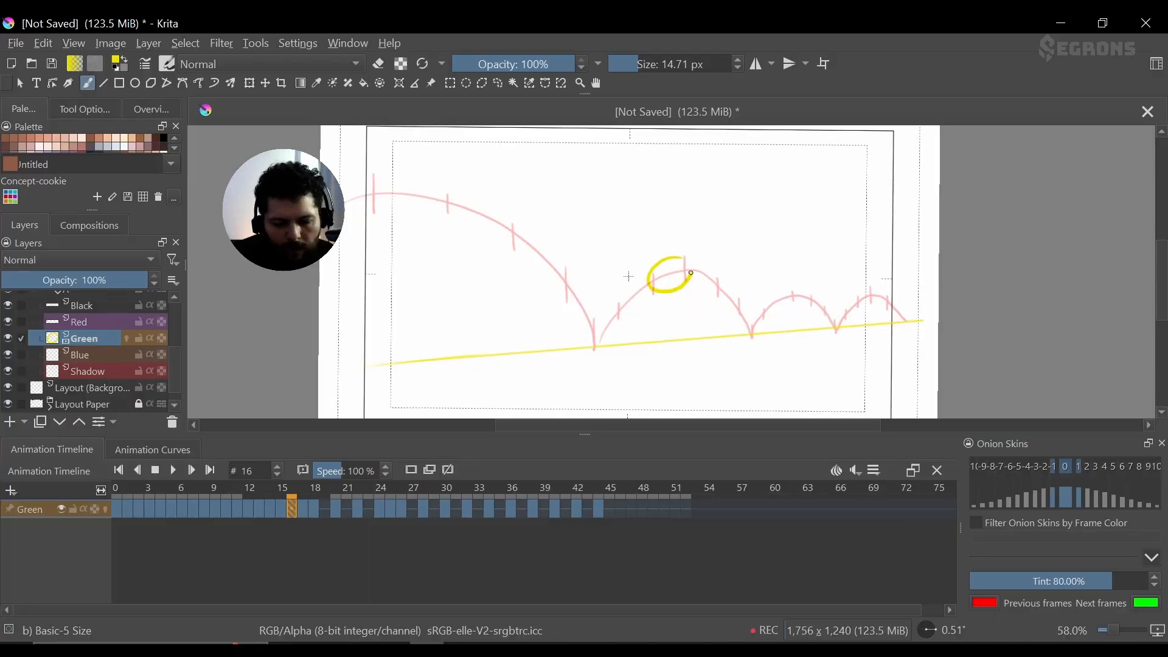
{"action": "left_click", "coordinate": [173, 471]}
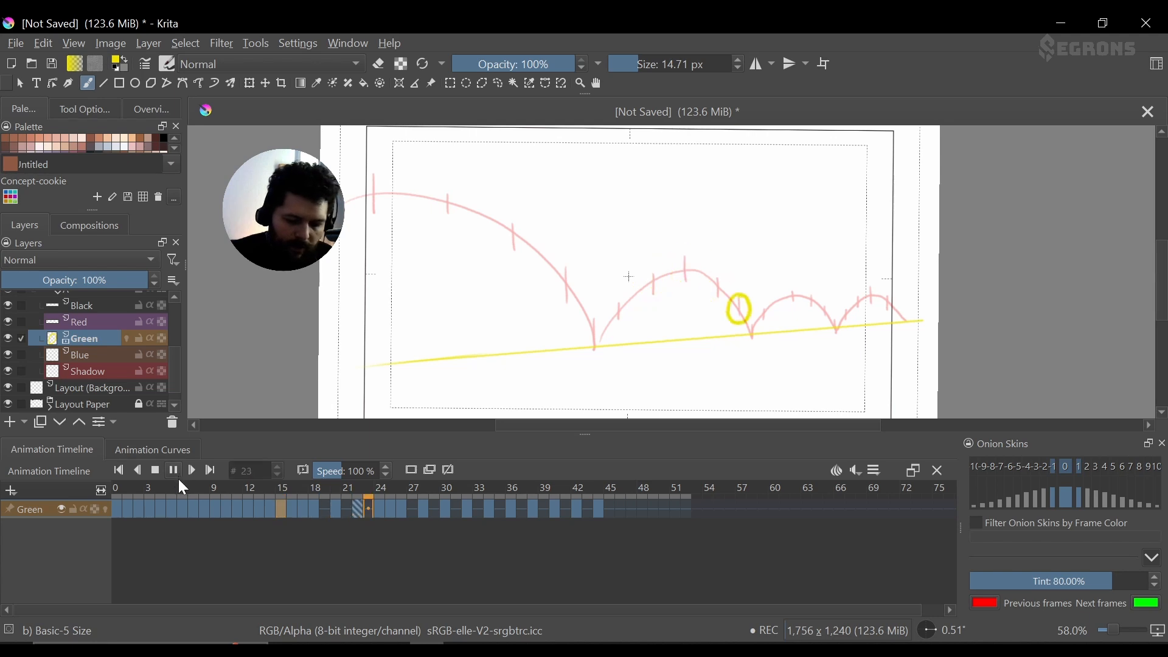
{"action": "key", "text": "space"}
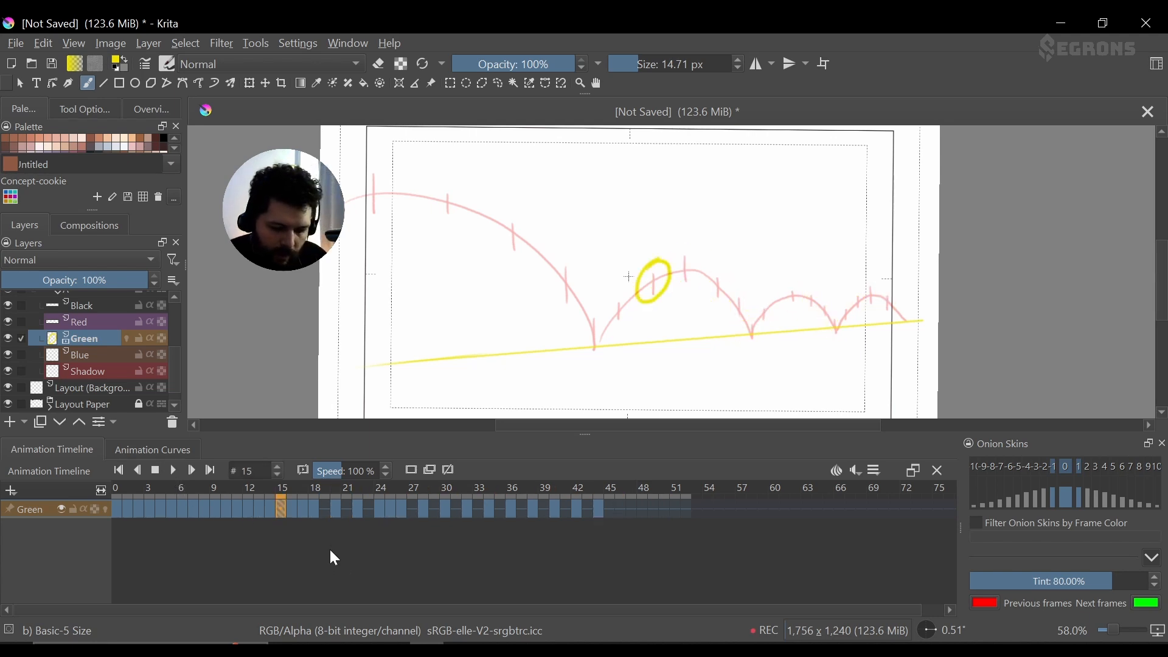
- Undo the trial balls on frames 16 and 18, and compare the balls on frames 15 and 17
{"action": "left_click_drag", "start_coordinate": [282, 513], "coordinate": [309, 509]}
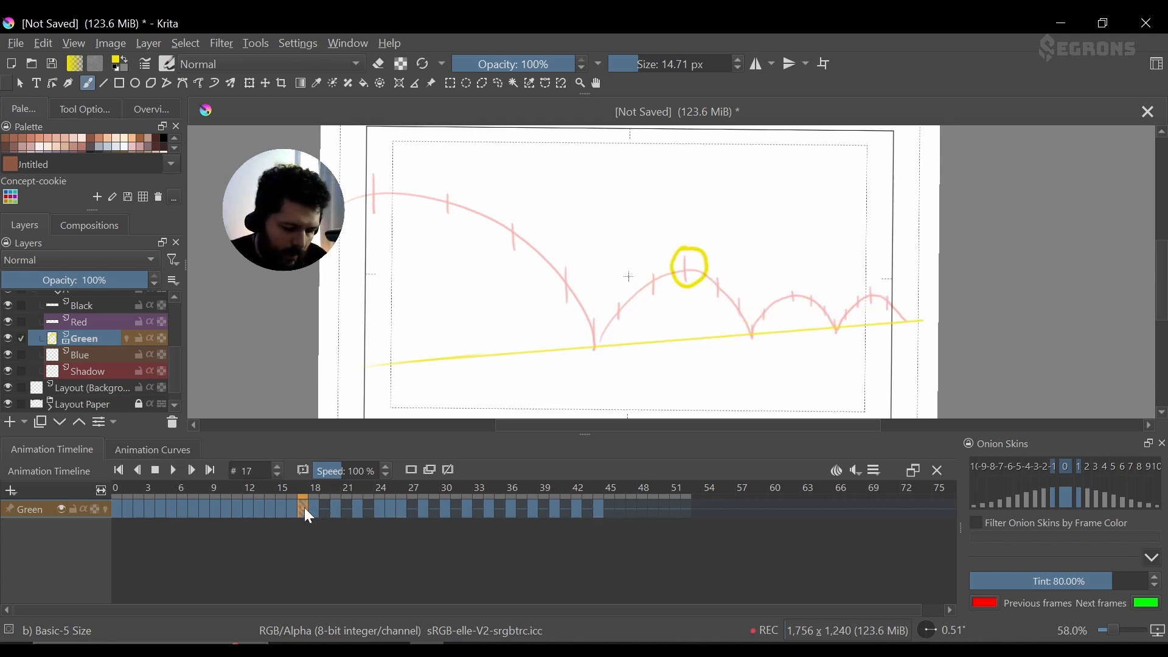
{"action": "left_click", "coordinate": [306, 508]}
{"action": "key", "text": "Left"}
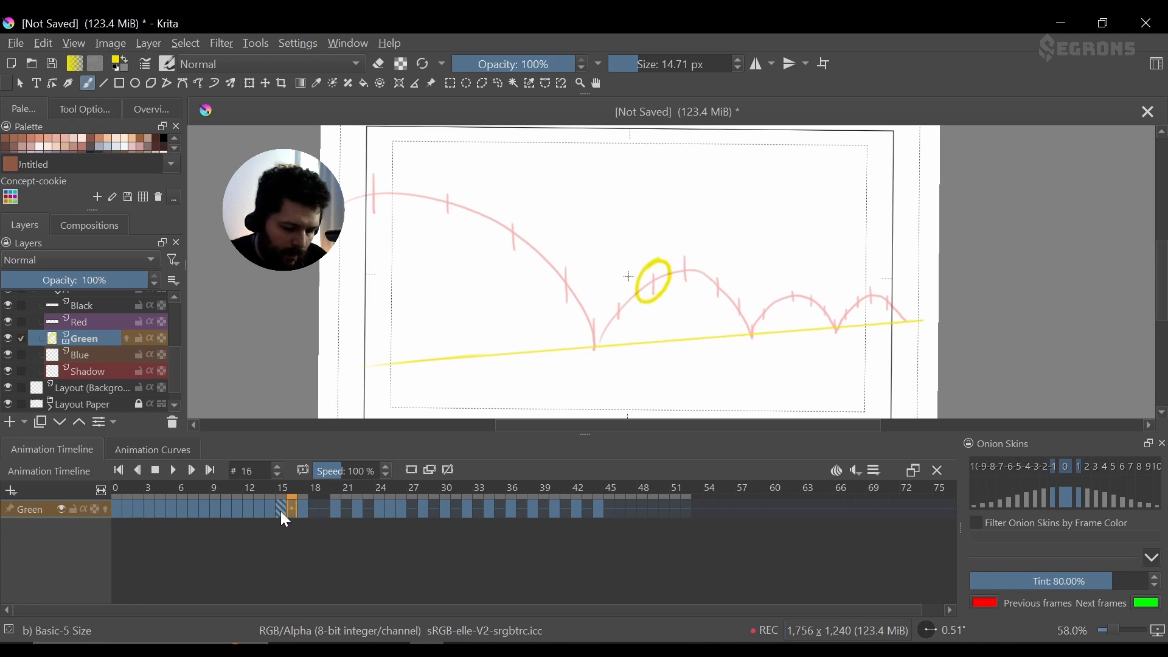
{"action": "left_click", "coordinate": [301, 508]}
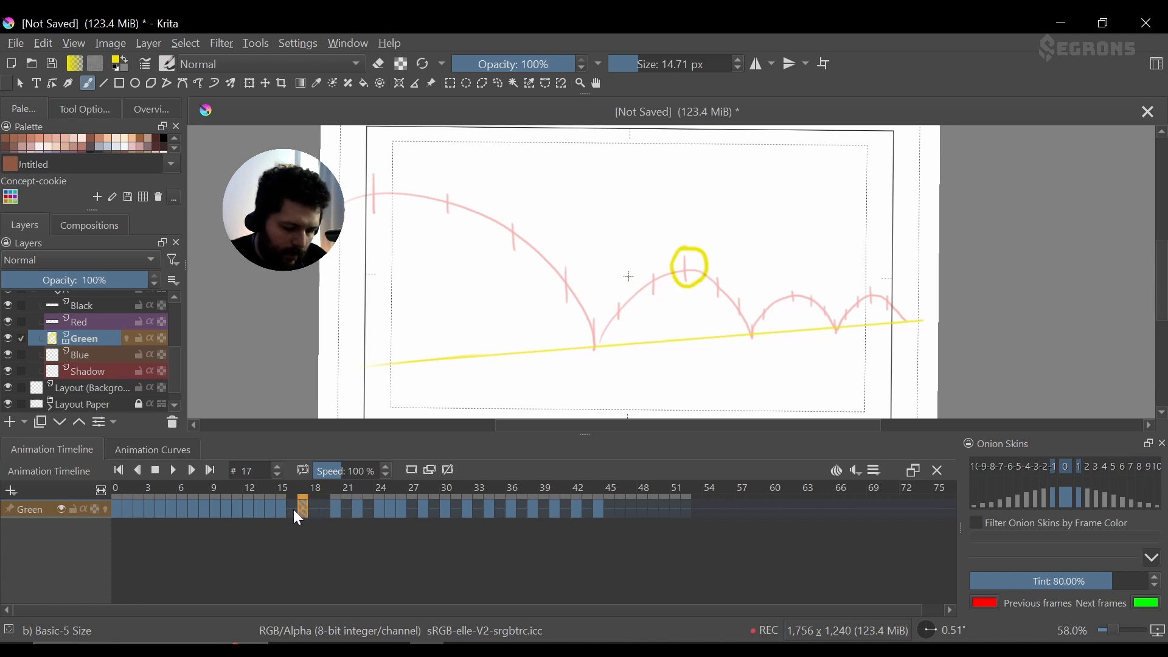
{"action": "left_click", "coordinate": [281, 511]}
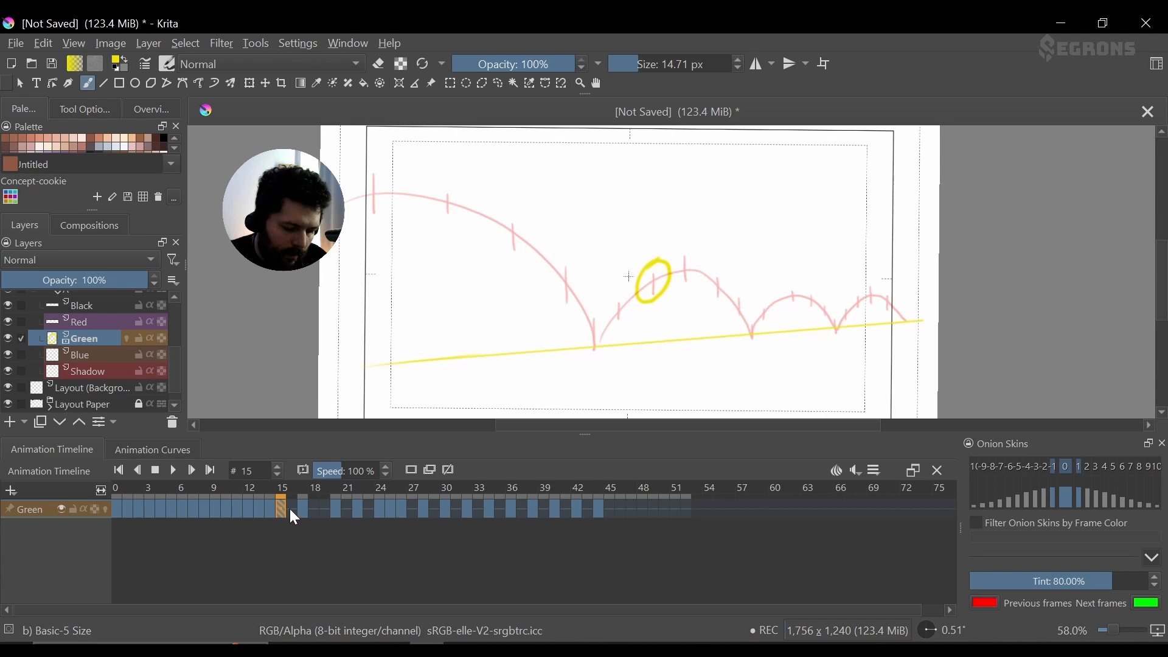
- Draw a new in-between ball on frame 16 near the second arc's peak, and compare it with frames 15 and 17
{"action": "left_click", "coordinate": [291, 509]}
{"action": "mouse_move", "coordinate": [657, 285]}
{"action": "left_mouse_down"}
{"action": "mouse_move", "coordinate": [686, 282]}
{"action": "mouse_move", "coordinate": [682, 257]}
{"action": "left_mouse_up"}
{"action": "key", "text": "ctrl+z"}
{"action": "left_click", "coordinate": [281, 508]}
{"action": "left_click", "coordinate": [294, 507]}
{"action": "left_click", "coordinate": [304, 509]}
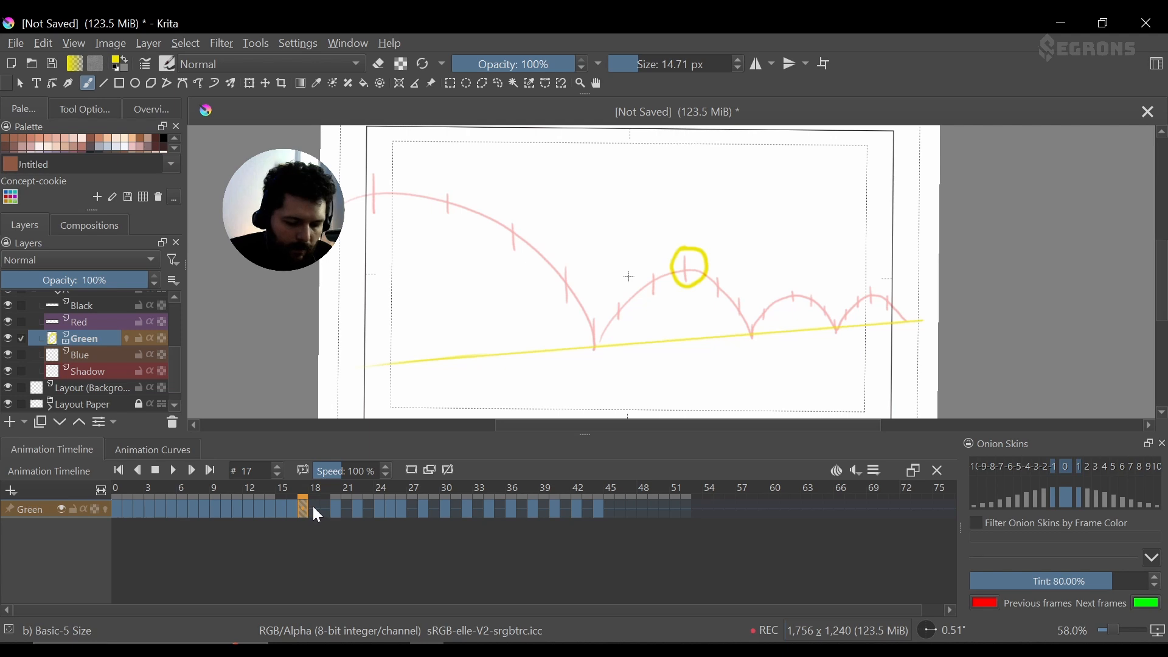
- Draw in-between balls on frames 18 and 19 just past the second arc's peak, and play the animation
{"action": "left_click", "coordinate": [316, 510]}
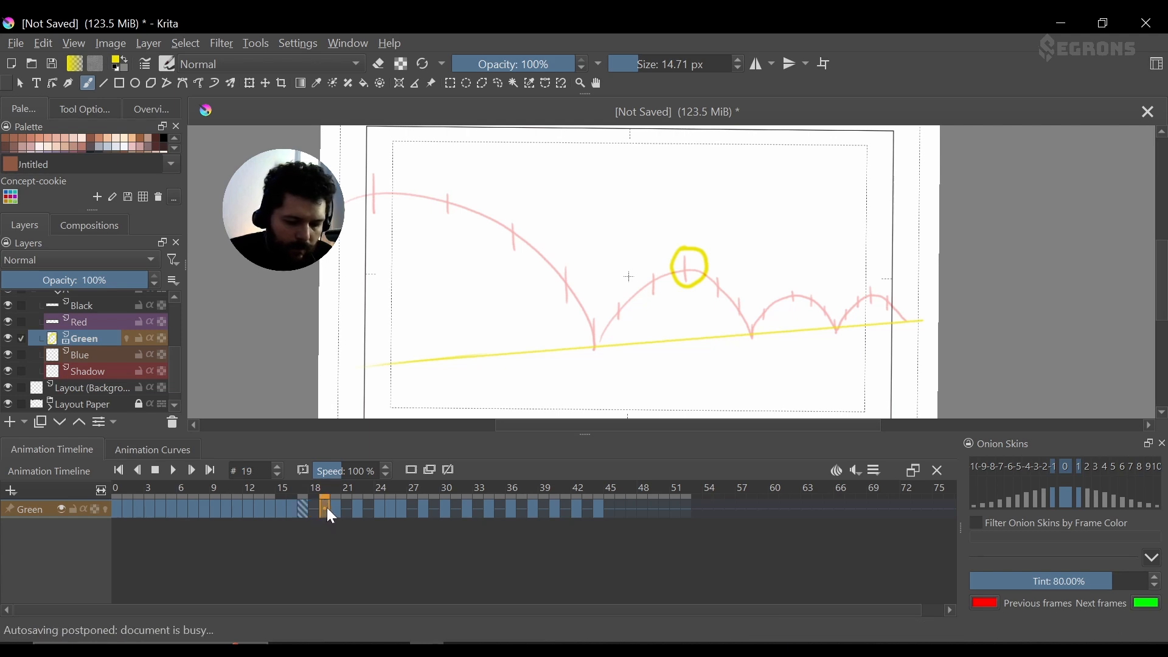
{"action": "key", "text": "ctrl+z"}
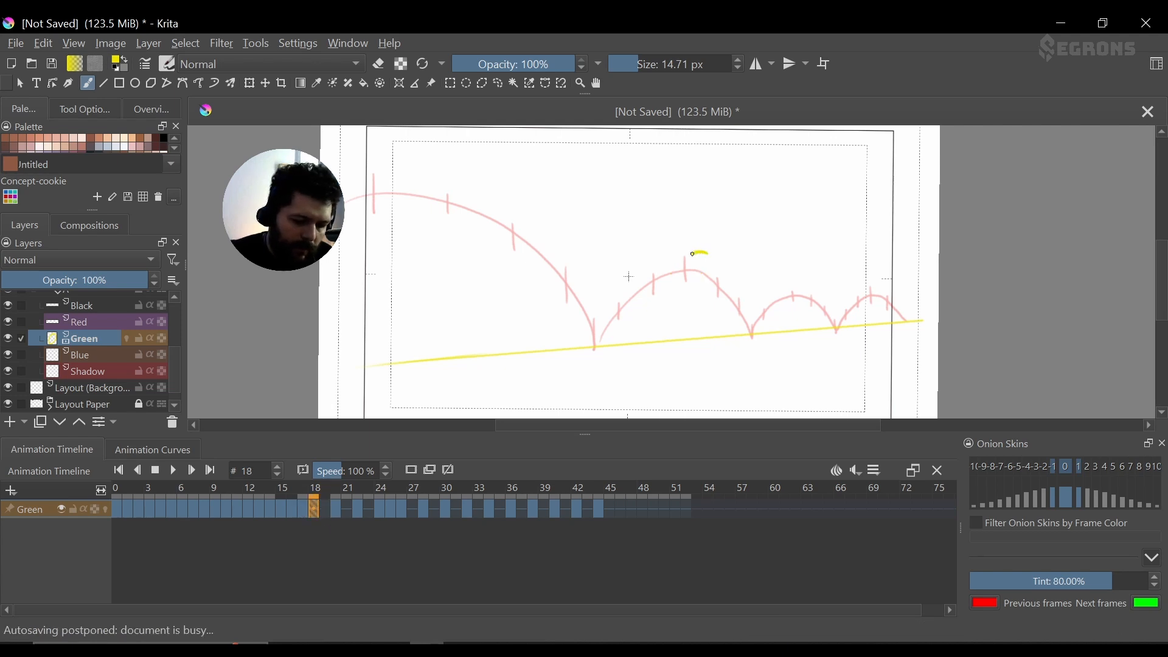
{"action": "mouse_move", "coordinate": [687, 260]}
{"action": "left_mouse_down"}
{"action": "mouse_move", "coordinate": [696, 282]}
{"action": "mouse_move", "coordinate": [713, 255]}
{"action": "mouse_move", "coordinate": [693, 284]}
{"action": "mouse_move", "coordinate": [715, 262]}
{"action": "left_mouse_up"}
{"action": "key", "text": "Right"}
{"action": "key", "text": "Left"}
{"action": "key", "text": "space"}
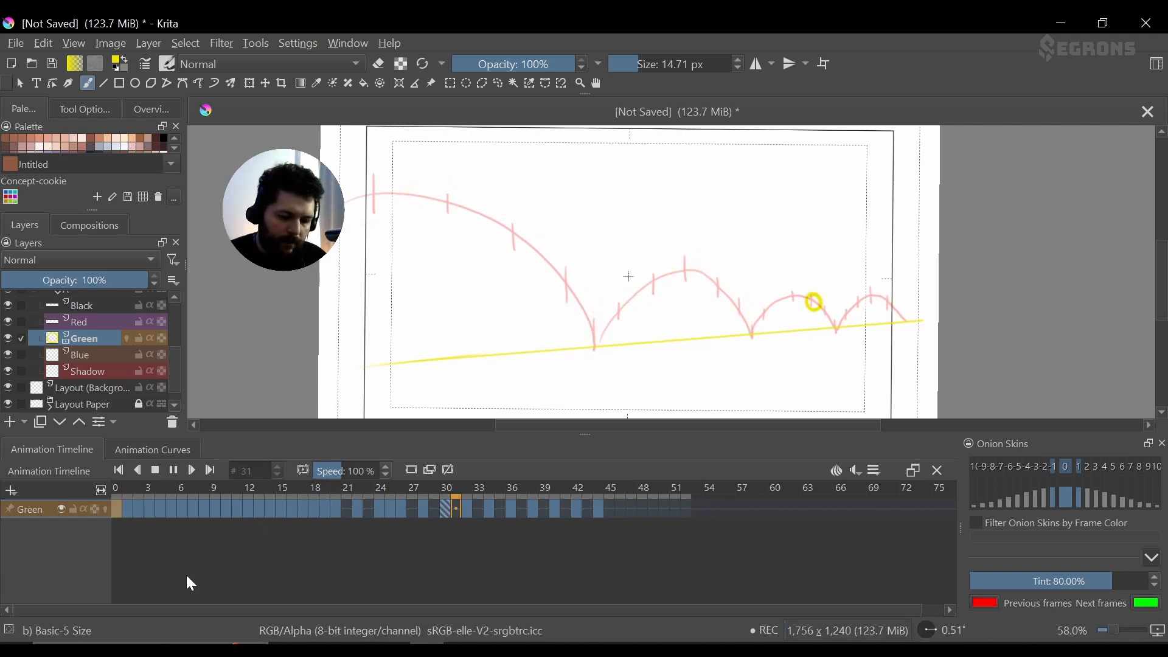
- Draw in-between balls on frames 21 and 23 along the falling side of the second arc
{"action": "left_click", "coordinate": [341, 510]}
{"action": "left_click", "coordinate": [351, 510]}
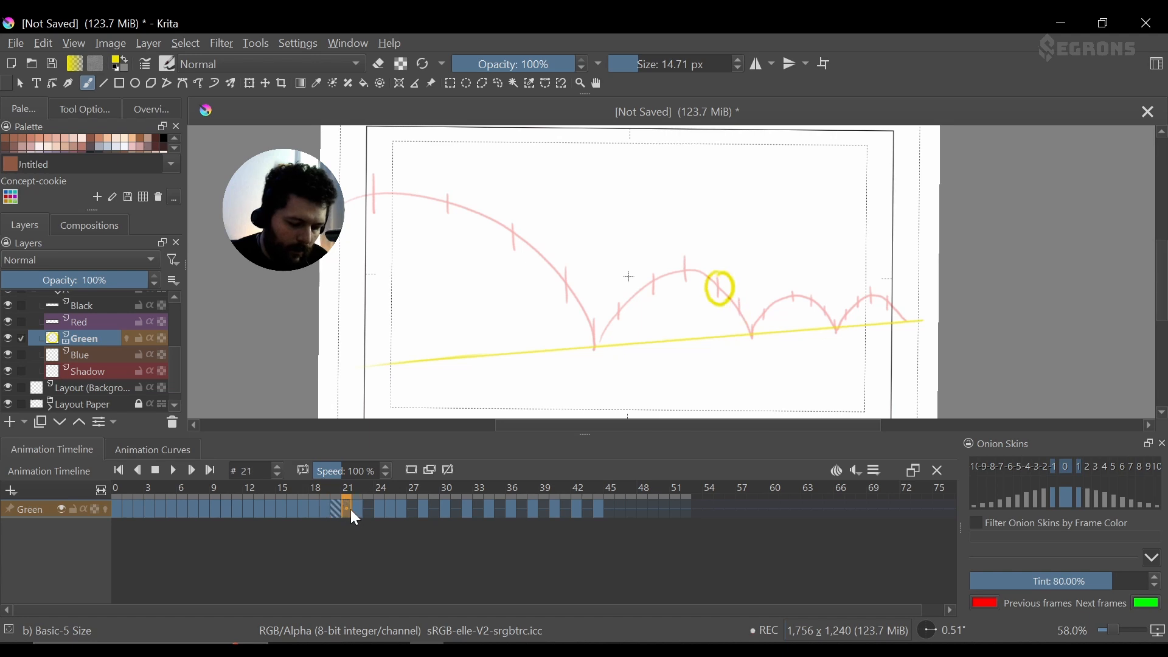
{"action": "left_click_drag", "start_coordinate": [735, 283], "coordinate": [735, 282]}
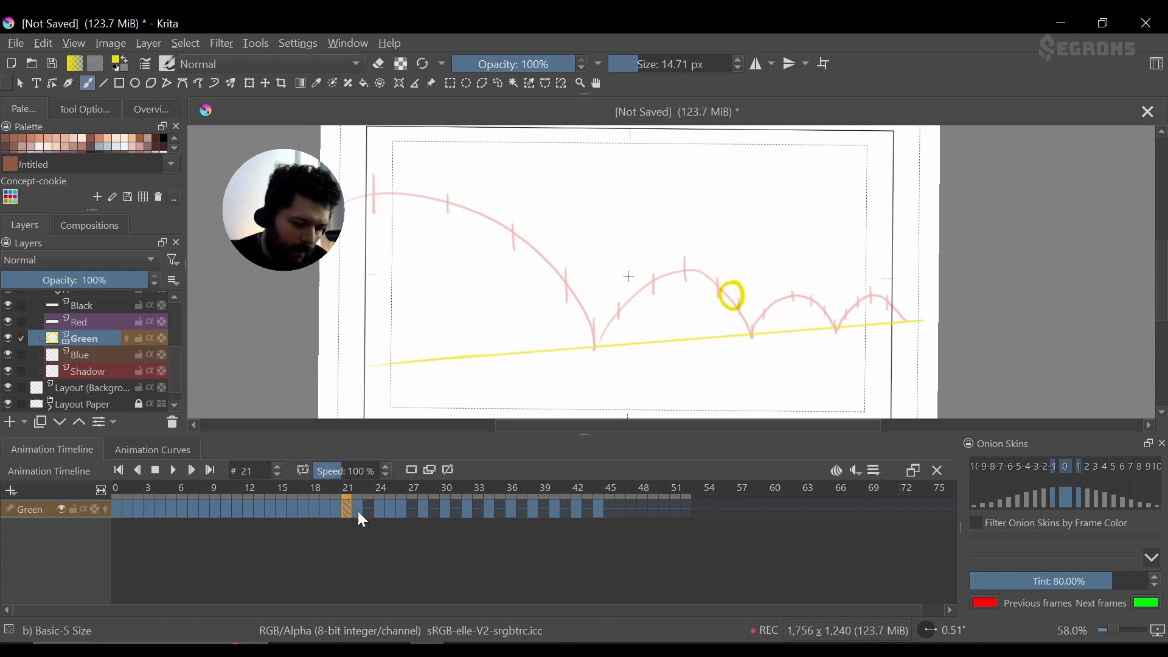
{"action": "left_click", "coordinate": [358, 509]}
{"action": "key", "text": "ctrl+z"}
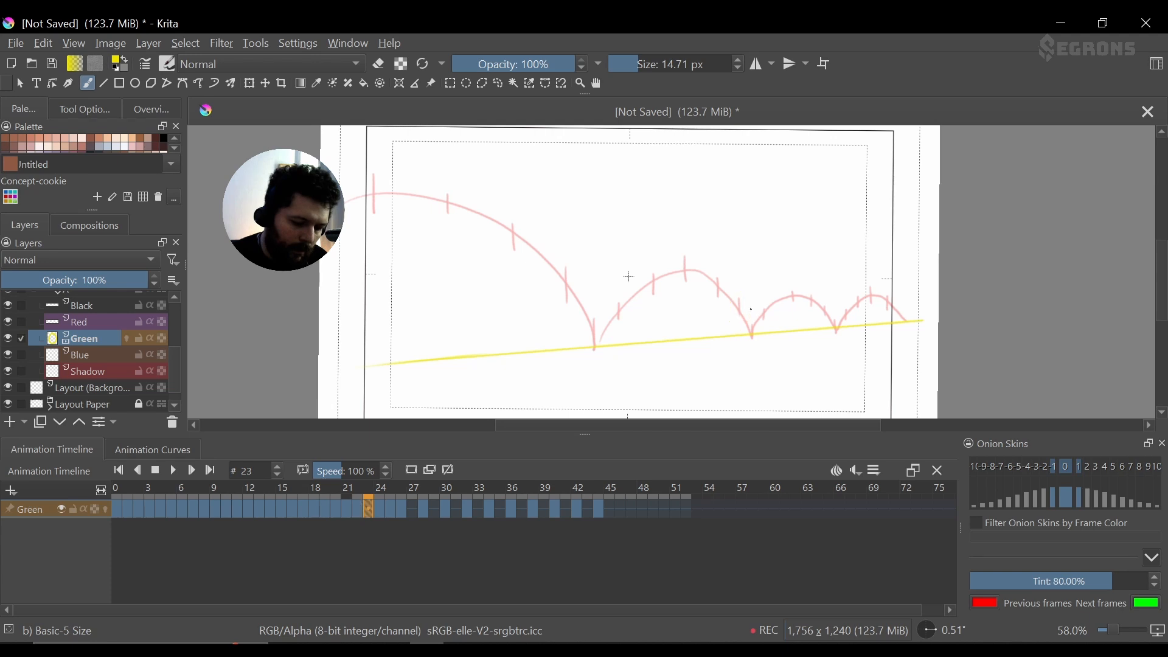
{"action": "left_click_drag", "start_coordinate": [746, 330], "coordinate": [749, 309]}
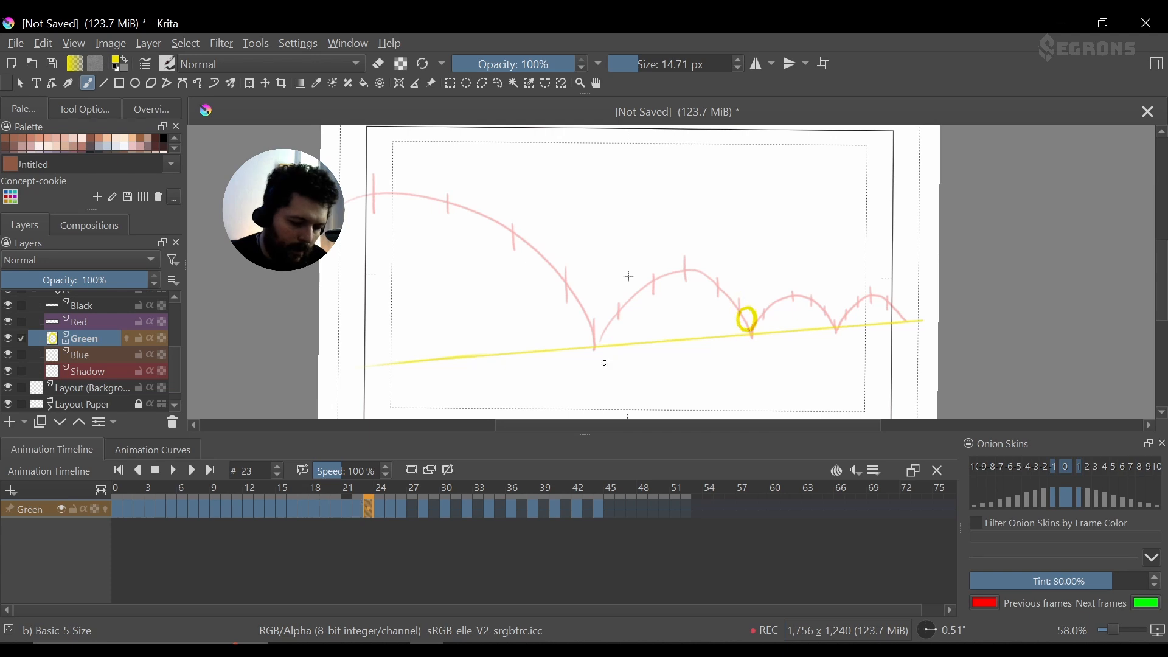
- Compare the balls around the second ground contact, and draw in-between balls on frames 27 and 29 along the third arc
{"action": "left_click", "coordinate": [390, 510]}
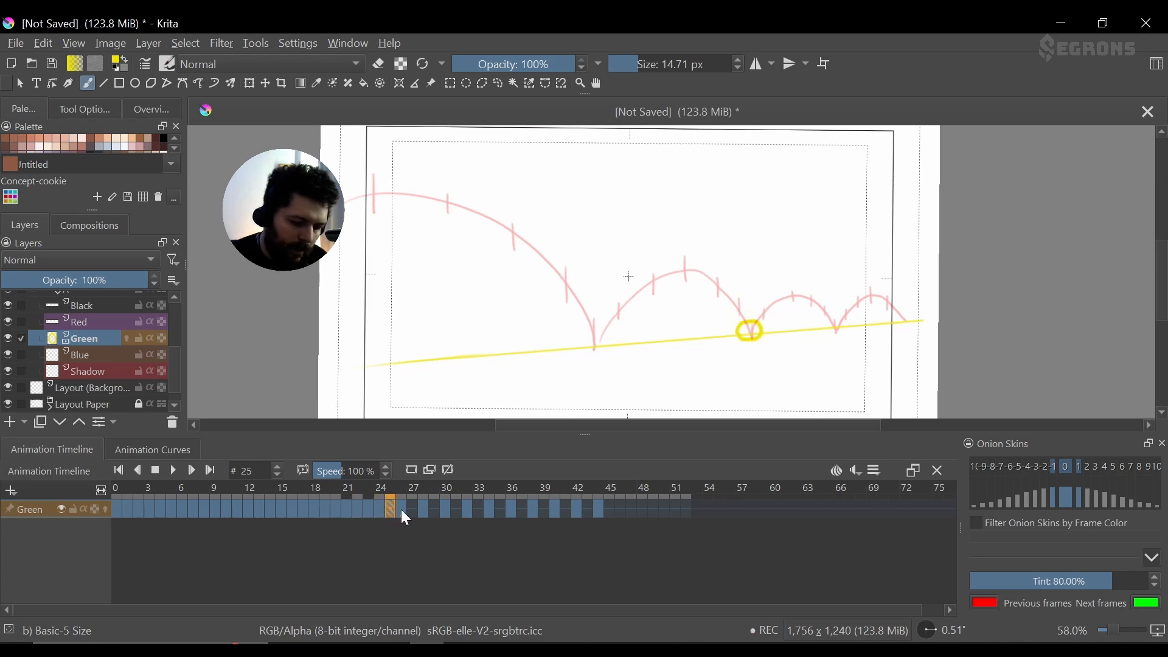
{"action": "left_click", "coordinate": [403, 510]}
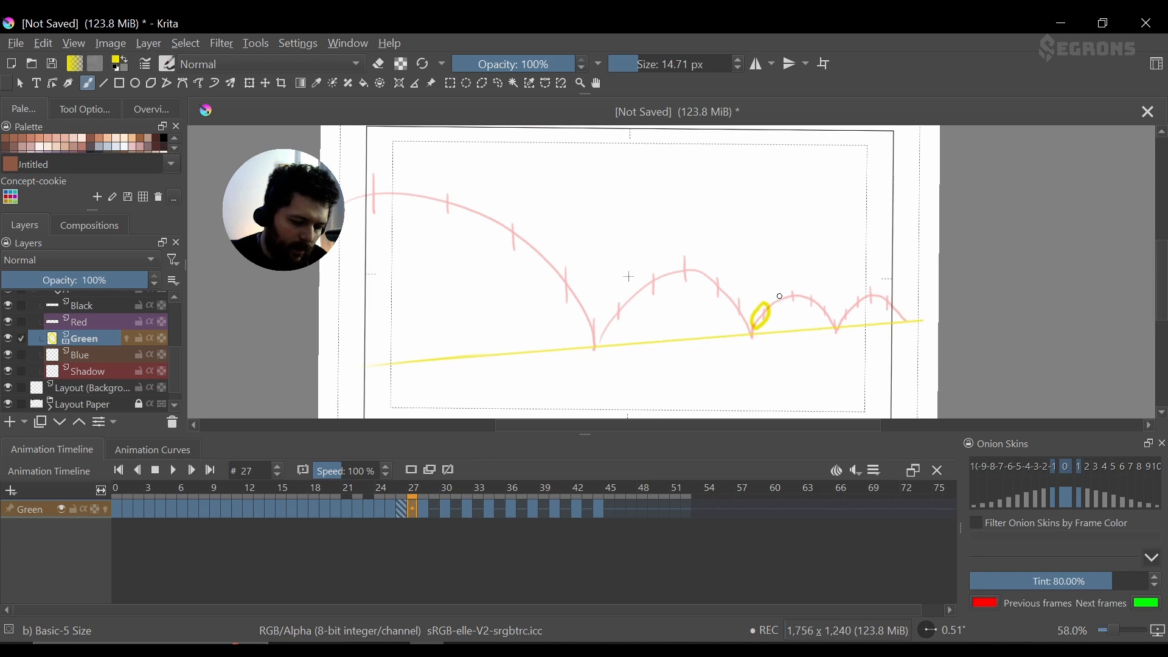
{"action": "mouse_move", "coordinate": [780, 295]}
{"action": "left_mouse_down"}
{"action": "mouse_move", "coordinate": [821, 312]}
{"action": "mouse_move", "coordinate": [819, 300]}
{"action": "mouse_move", "coordinate": [830, 323]}
{"action": "left_mouse_up"}
{"action": "left_click", "coordinate": [434, 508]}
{"action": "left_click", "coordinate": [412, 510]}
{"action": "left_click", "coordinate": [424, 509]}
{"action": "left_click", "coordinate": [433, 510]}
- Draw in-between balls on frames 31, 33 and 35, following the third arc down to its ground contact
{"action": "left_click", "coordinate": [448, 509]}
{"action": "left_click", "coordinate": [458, 508]}
{"action": "left_click", "coordinate": [465, 509]}
{"action": "left_click", "coordinate": [456, 510]}
{"action": "left_click", "coordinate": [480, 508]}
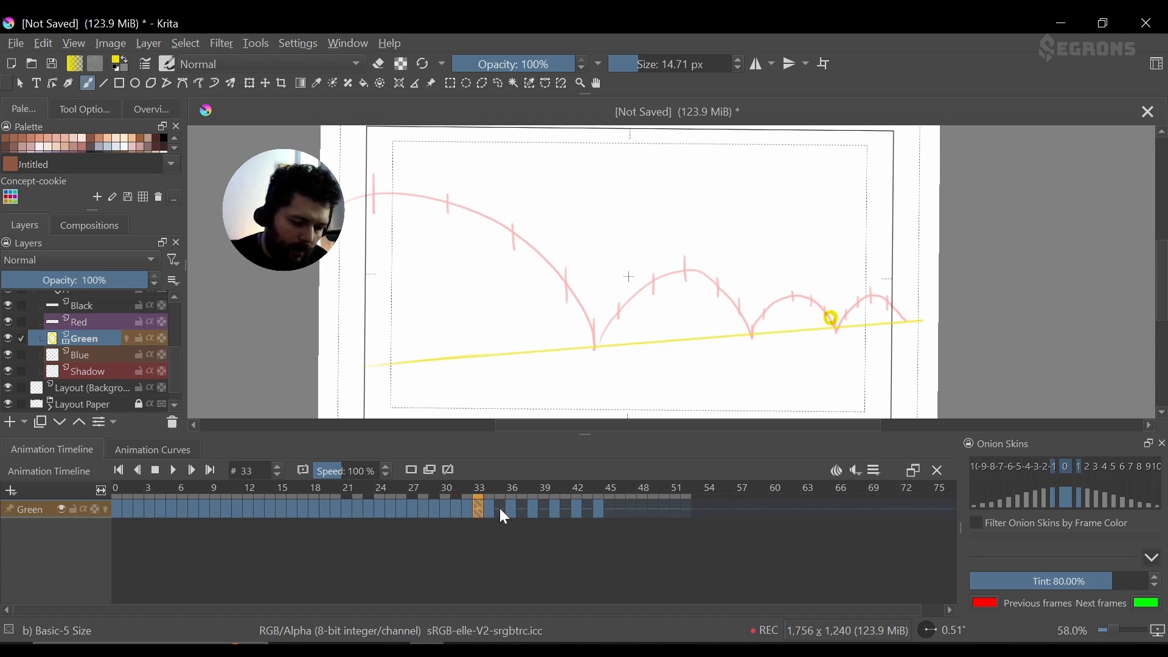
{"action": "left_click", "coordinate": [501, 509]}
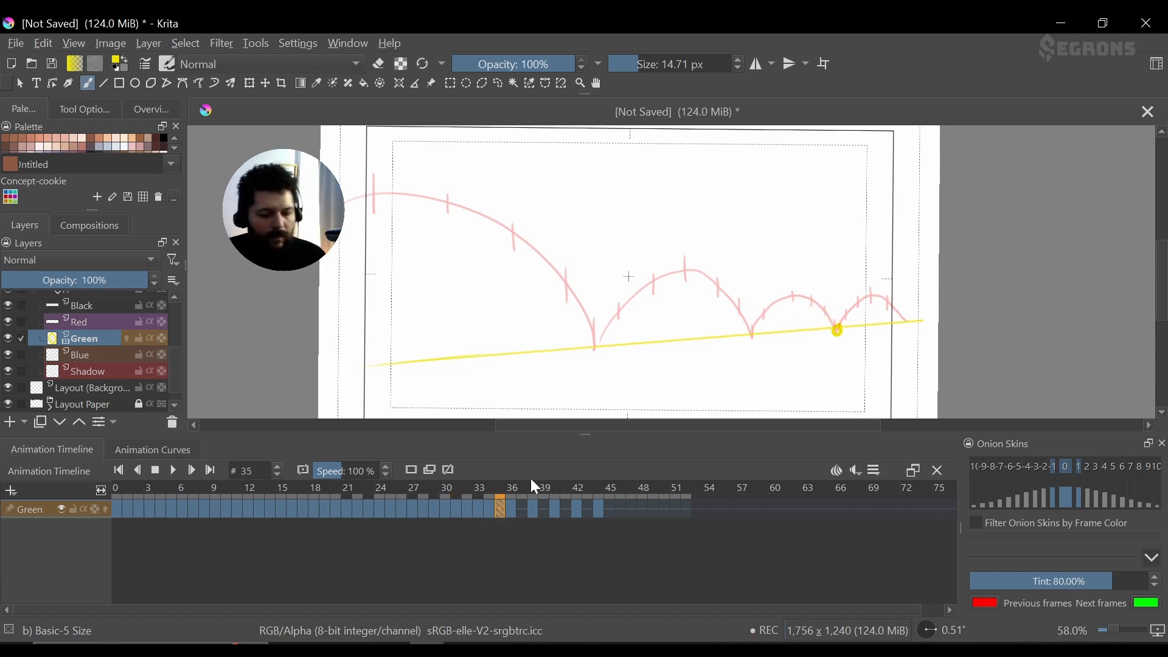
- Move the ground line on the Black layer slightly down, below the bounce contact points, and toggle its visibility to check it
{"action": "left_click", "coordinate": [11, 306]}
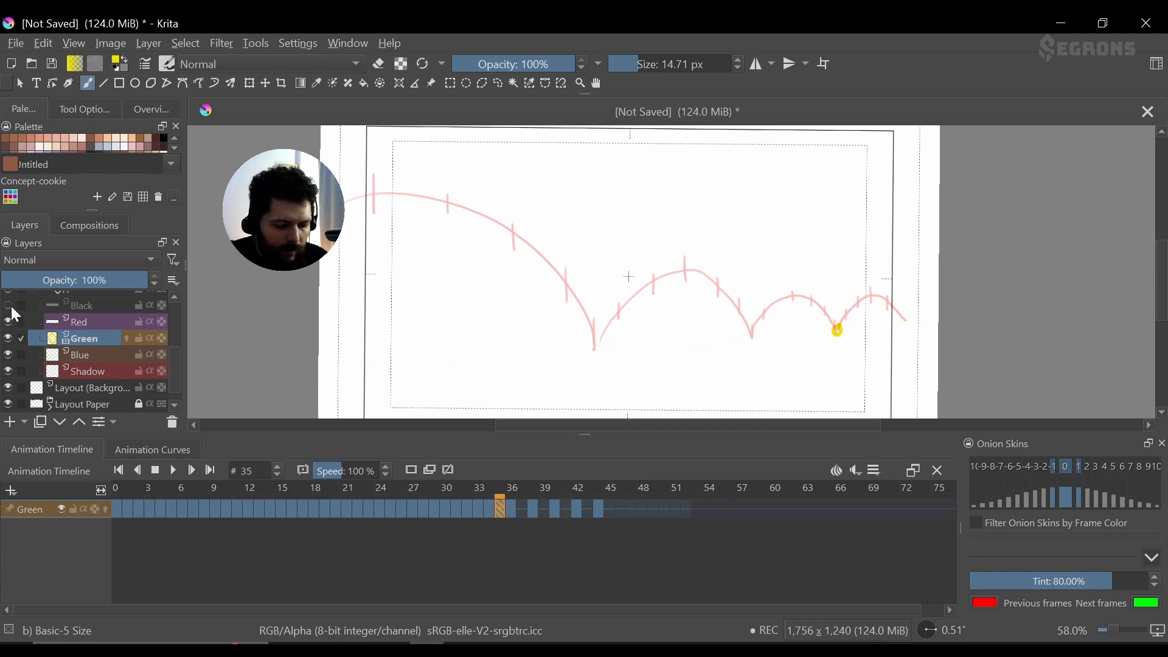
{"action": "left_click", "coordinate": [9, 306]}
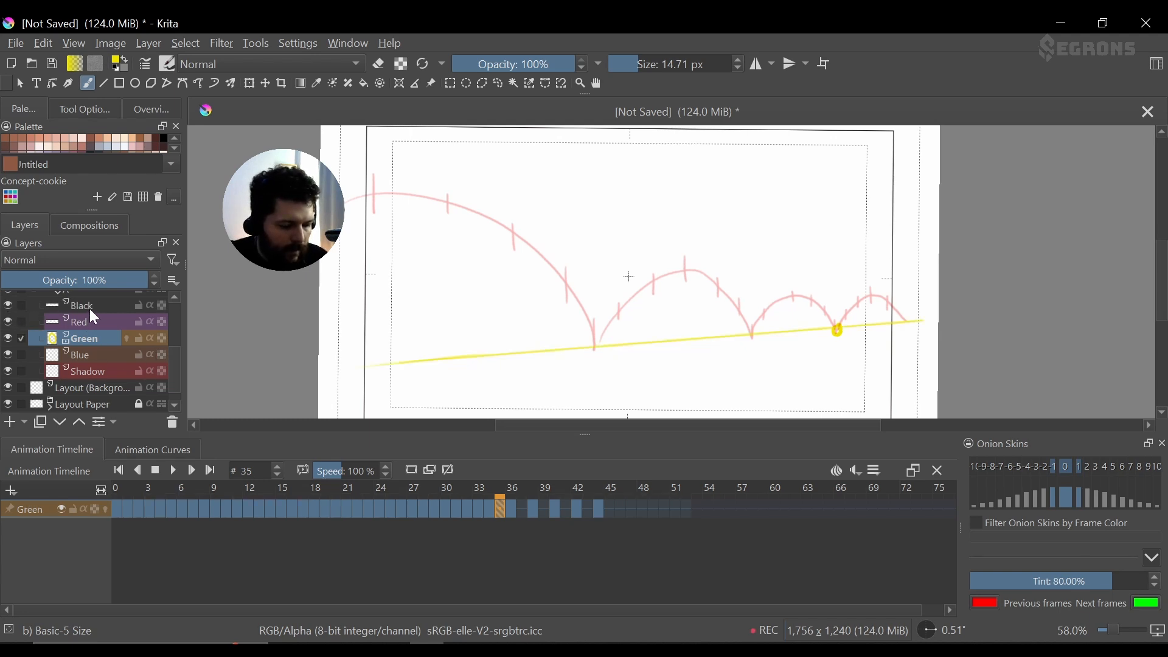
{"action": "left_click", "coordinate": [89, 308]}
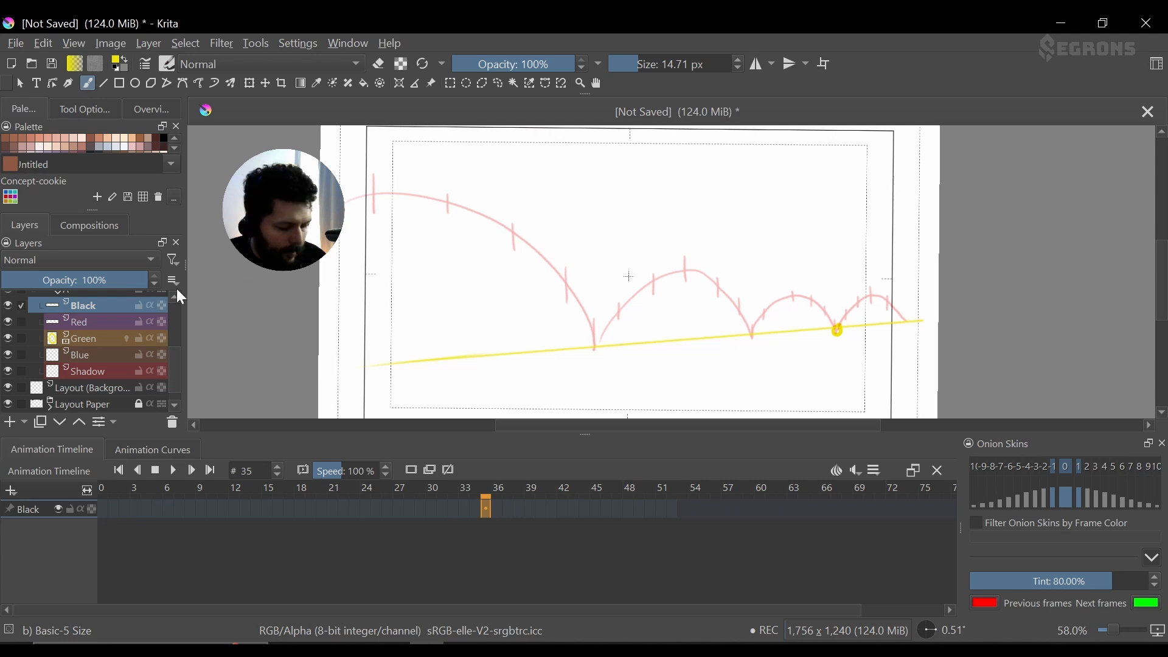
{"action": "key", "text": "ctrl+t"}
{"action": "left_click_drag", "start_coordinate": [666, 338], "coordinate": [668, 348]}
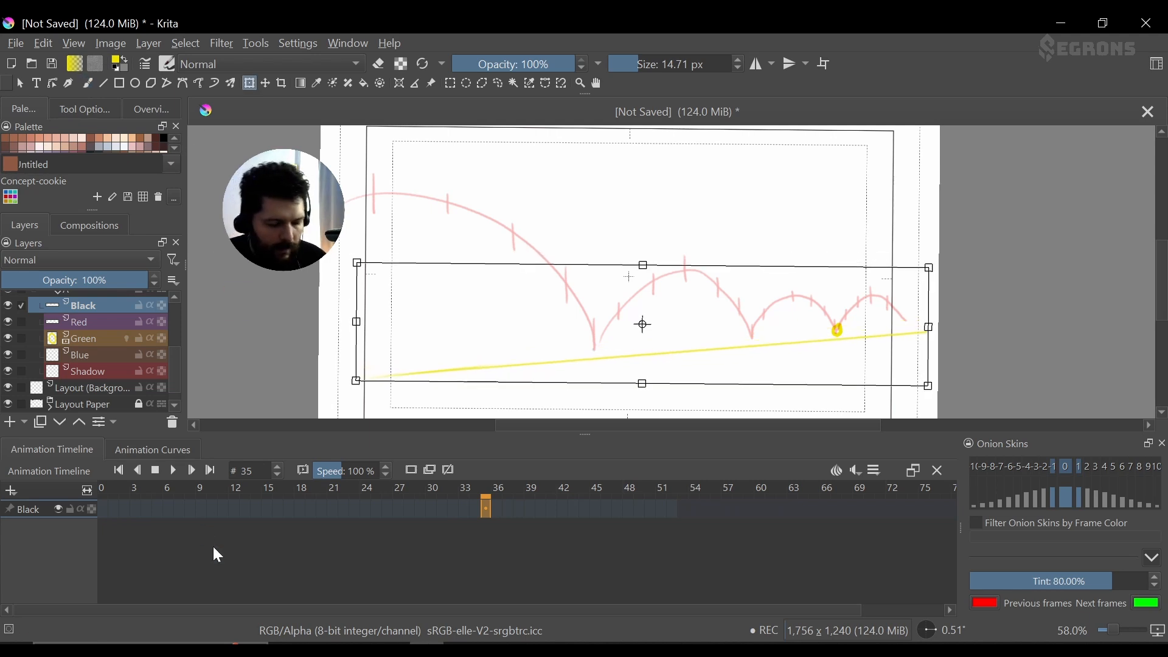
{"action": "left_click", "coordinate": [10, 304]}
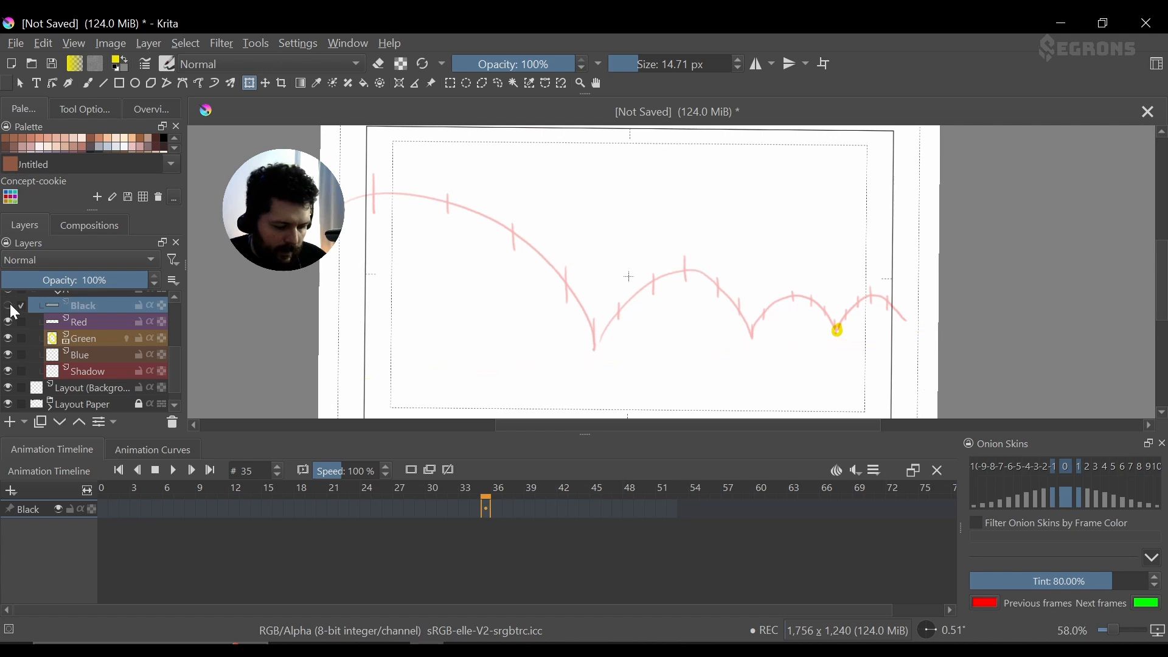
{"action": "left_click", "coordinate": [10, 305]}
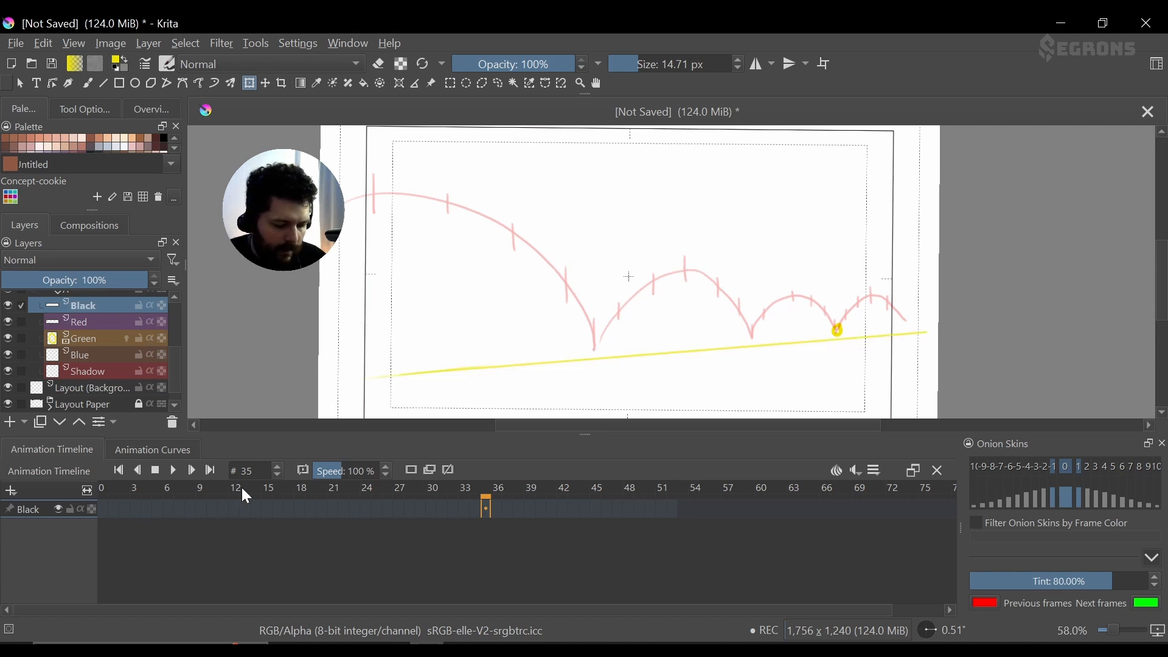
- Hide the Red layer's bounce path and play the animation from frame 0 against the lowered ground line
{"action": "left_click_drag", "start_coordinate": [487, 509], "coordinate": [77, 501]}
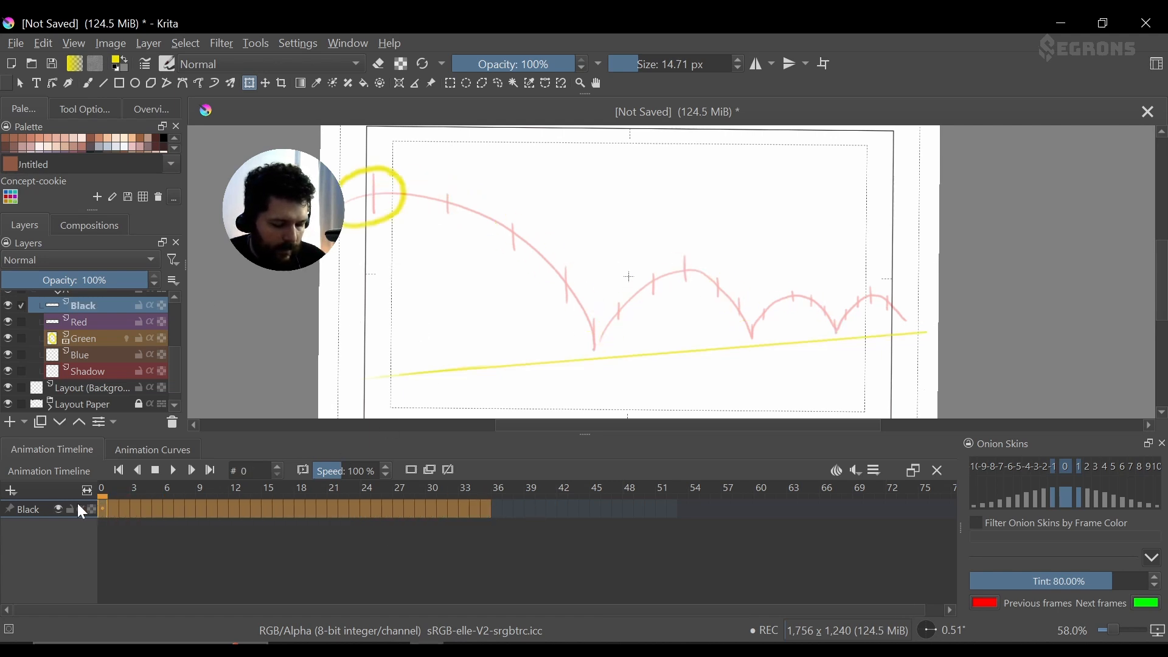
{"action": "left_click", "coordinate": [9, 322]}
{"action": "left_click", "coordinate": [170, 469]}
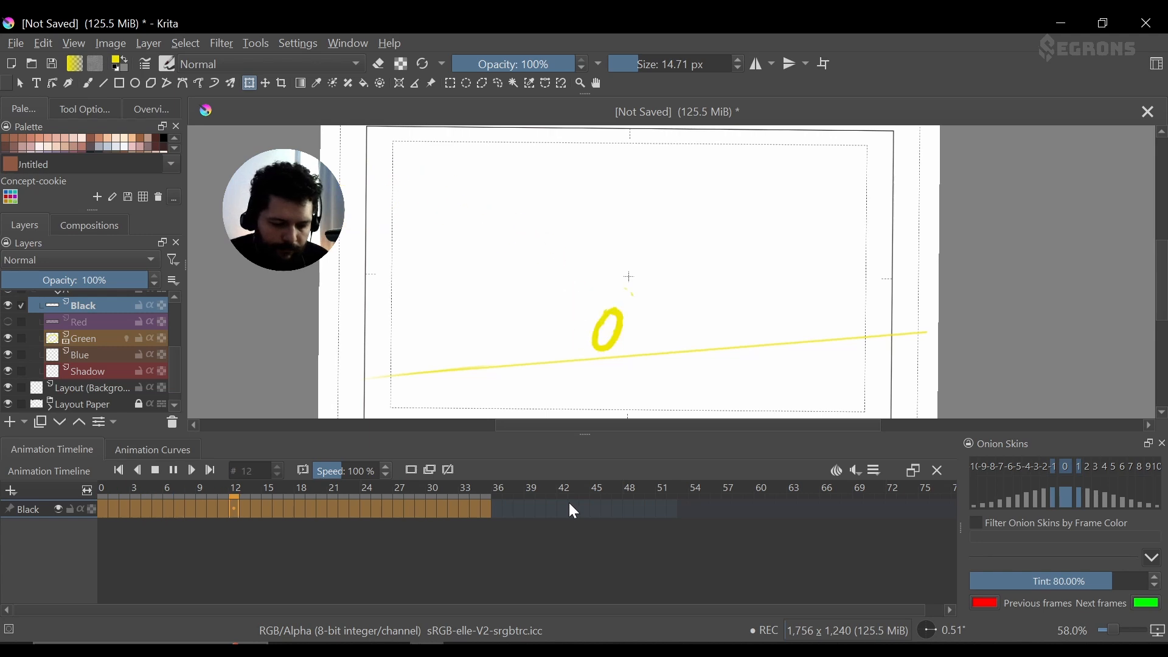
{"action": "left_click", "coordinate": [154, 469]}
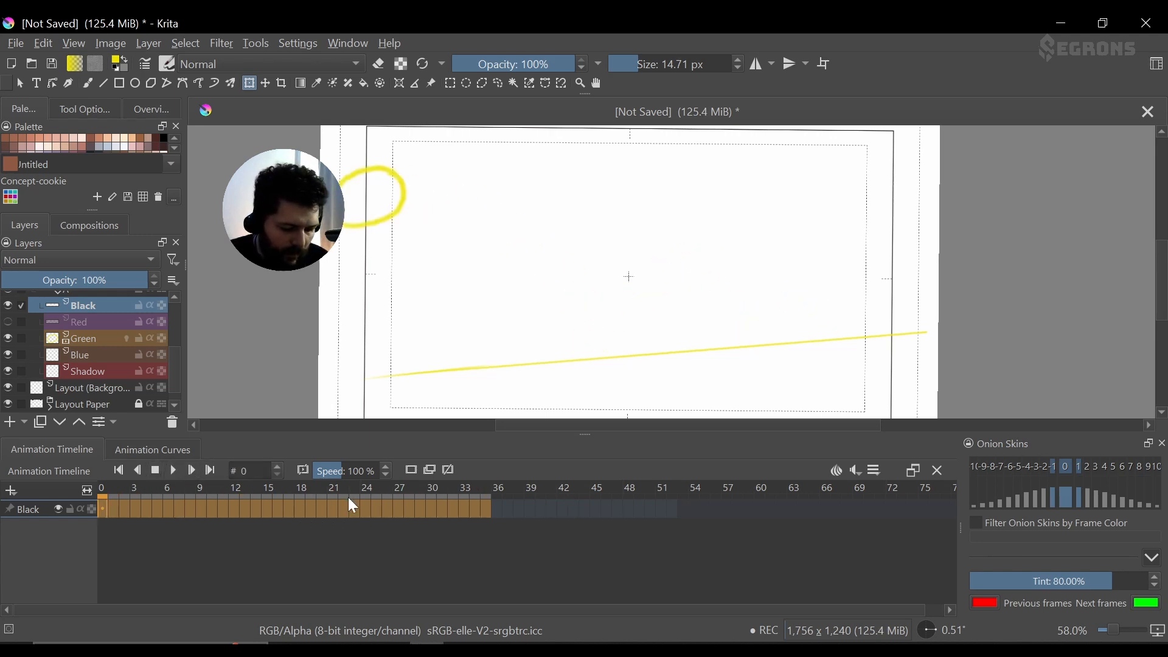
- Show the Red layer's bounce path again and raise the Black layer's ground line slightly toward the third ground contact
{"action": "left_click", "coordinate": [211, 542]}
{"action": "left_click", "coordinate": [98, 340]}
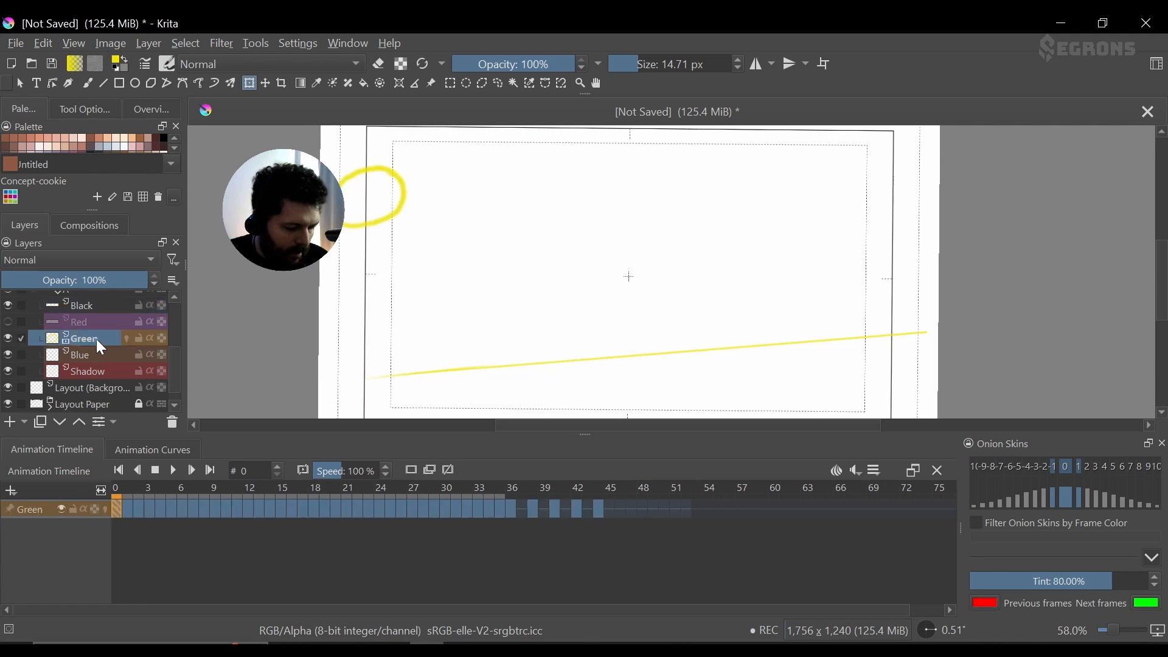
{"action": "left_click", "coordinate": [522, 510]}
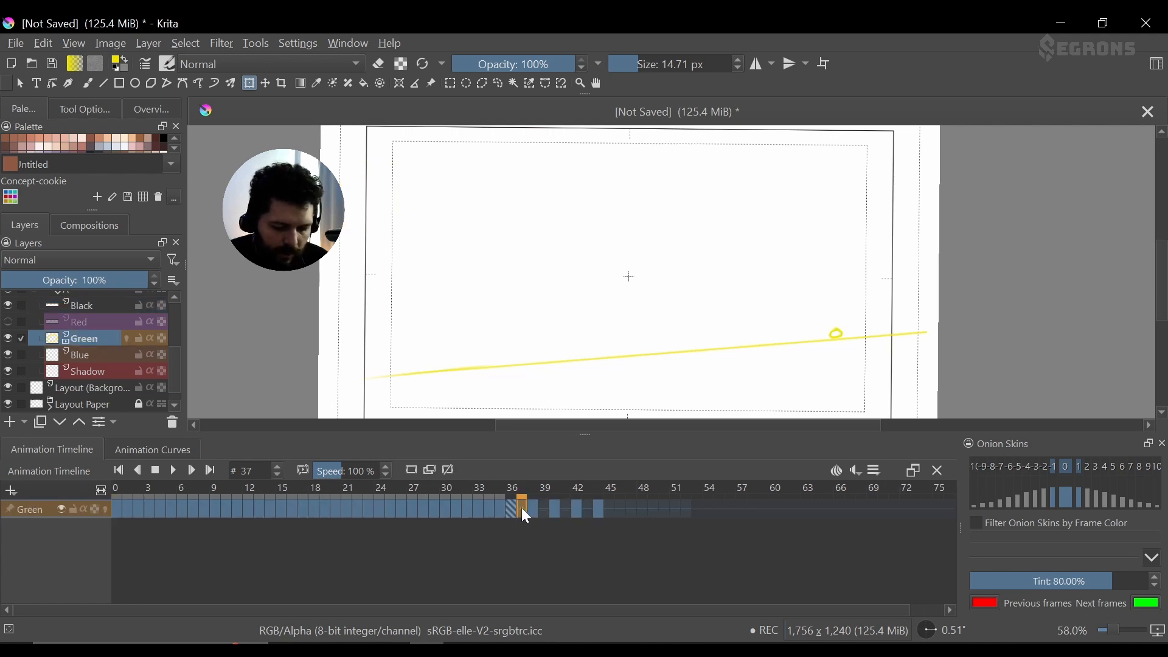
{"action": "left_click", "coordinate": [501, 508]}
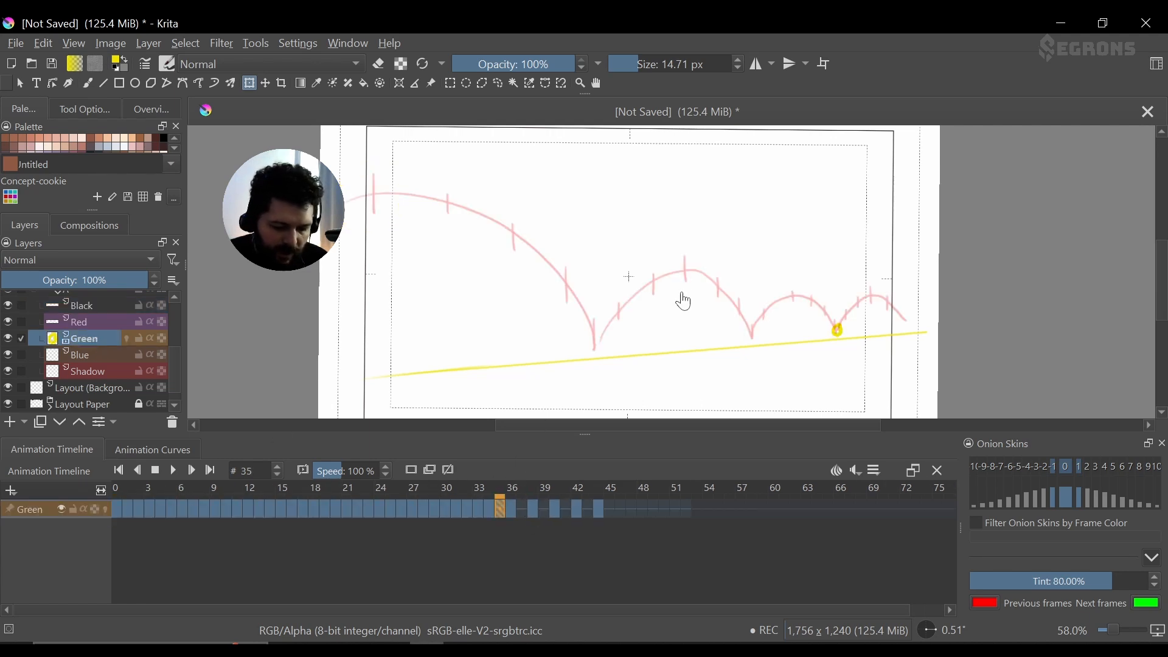
{"action": "left_click", "coordinate": [90, 307]}
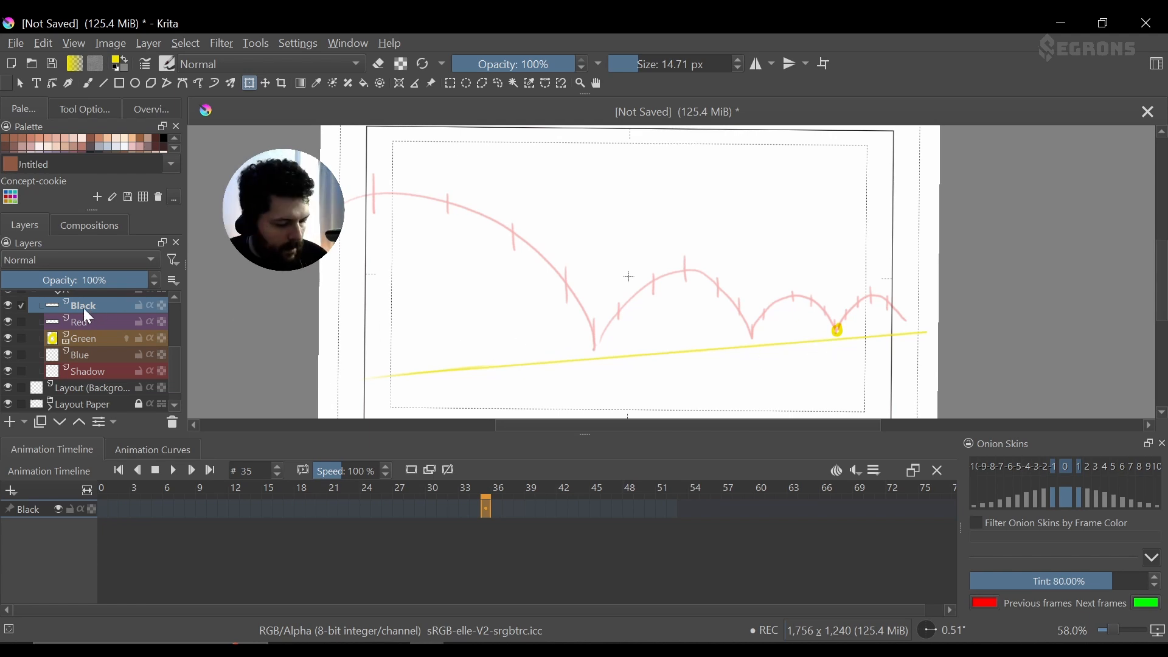
{"action": "left_click", "coordinate": [85, 339]}
- Draw in-between balls on frames 37, 39, 41, 43 and 45 of the Green layer, following the fourth arc
{"action": "left_click", "coordinate": [524, 509]}
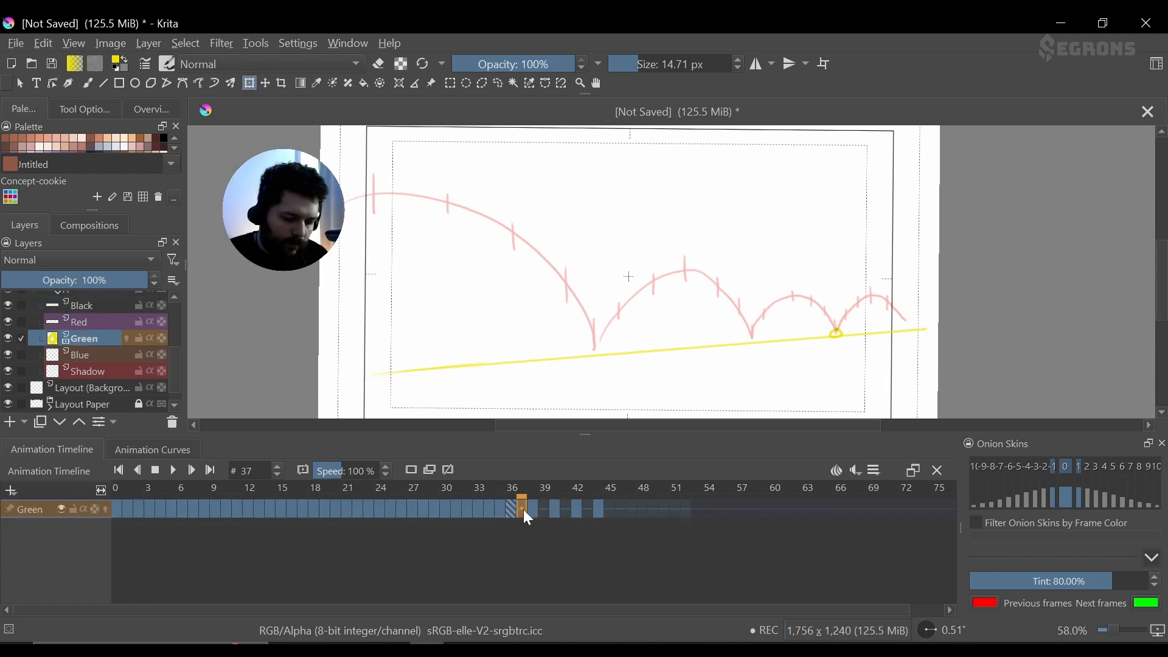
{"action": "key", "text": "b"}
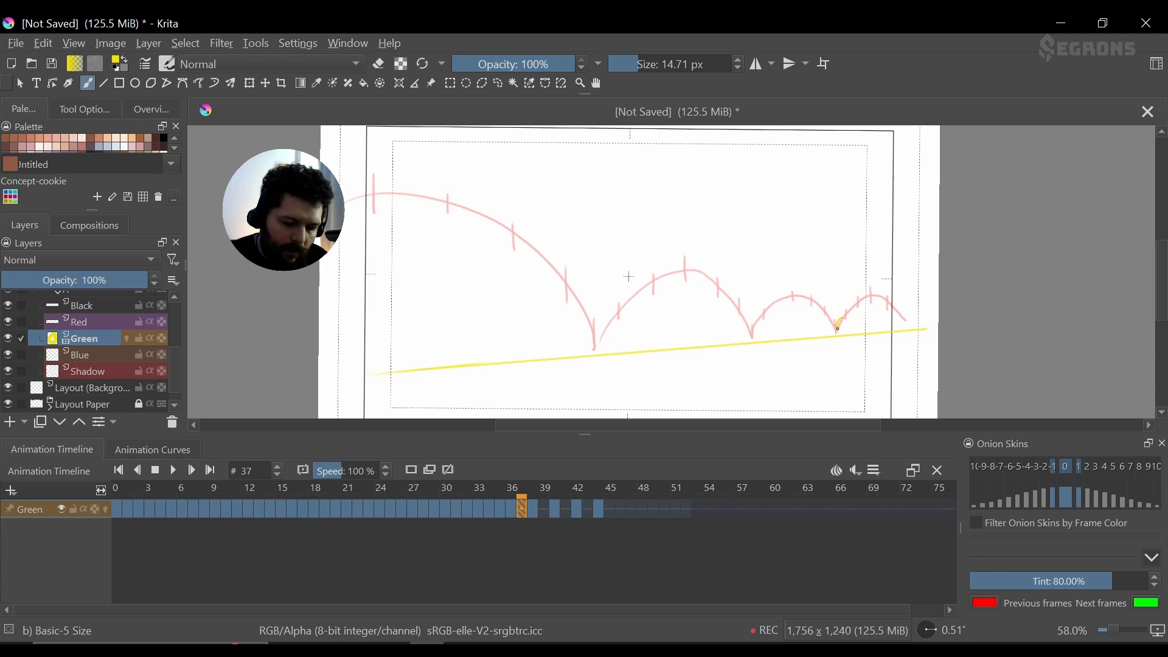
{"action": "left_click", "coordinate": [543, 510]}
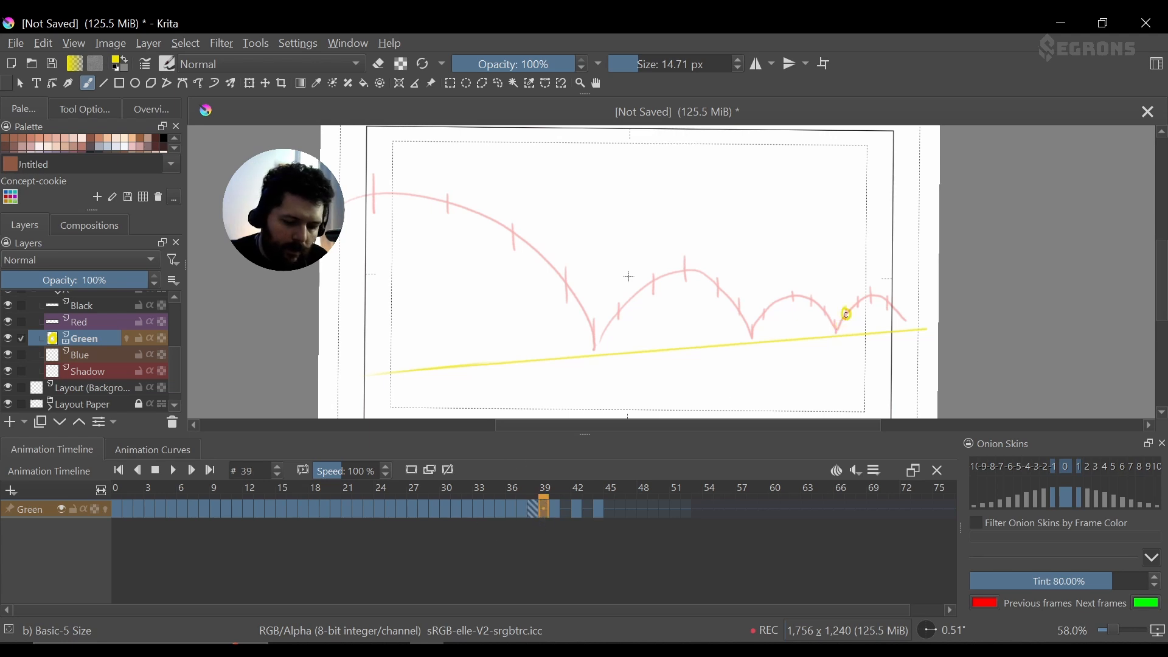
{"action": "left_click_drag", "start_coordinate": [851, 309], "coordinate": [852, 314]}
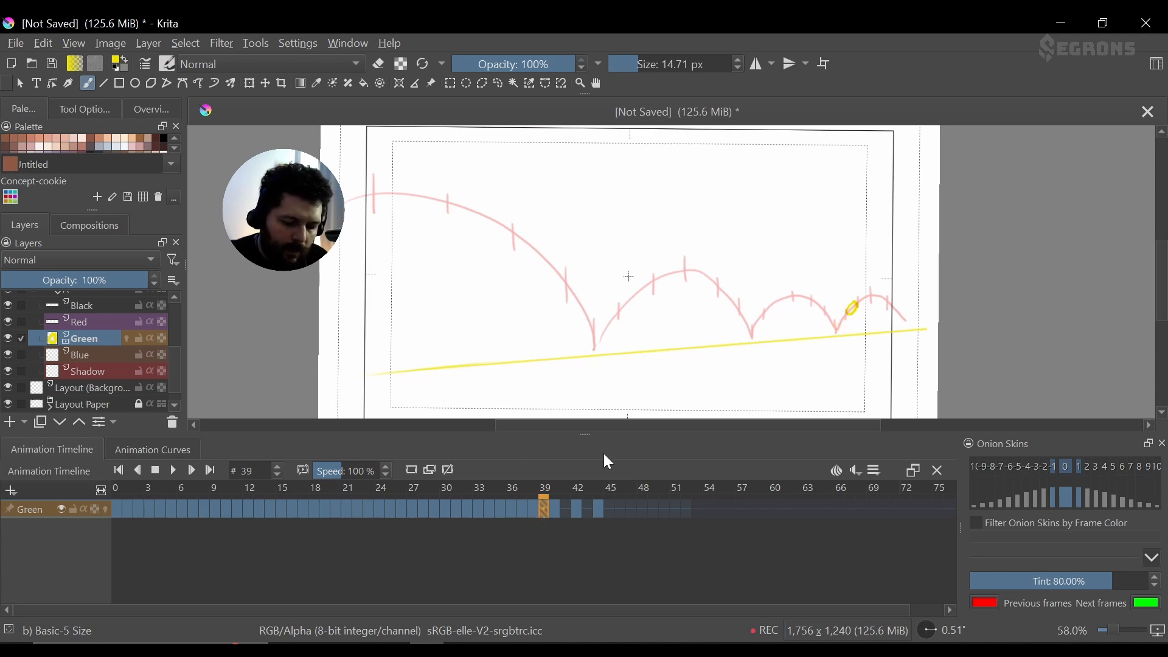
{"action": "key", "text": "Right"}
{"action": "key", "text": "Right"}
{"action": "left_click_drag", "start_coordinate": [883, 295], "coordinate": [899, 309]}
{"action": "key", "text": "Right"}
{"action": "key", "text": "Right"}
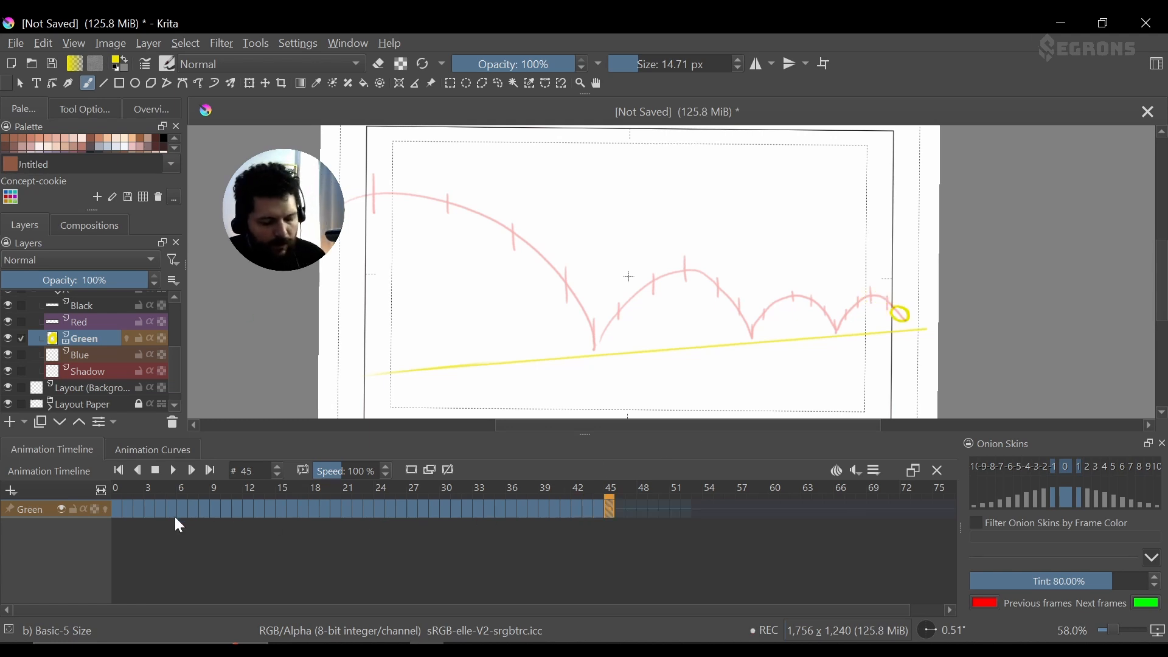
- Play the animation to review it, and save the document as SAMPLE ANIM FOR YT.kra
{"action": "left_click", "coordinate": [174, 471]}
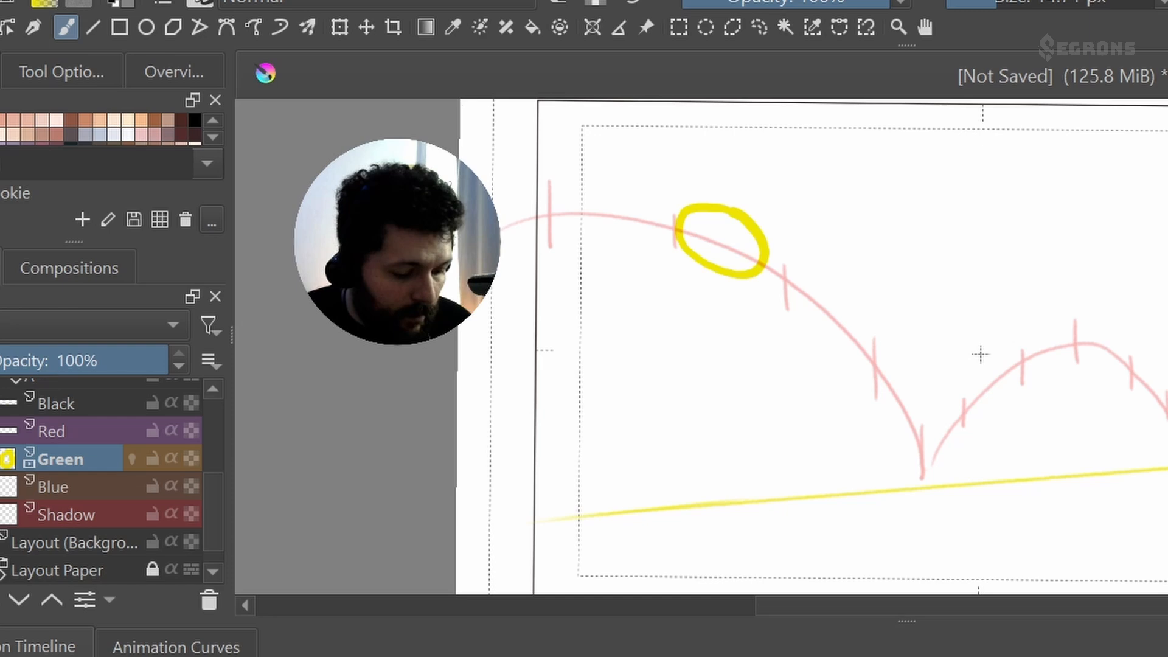
{"action": "left_click", "coordinate": [211, 656]}
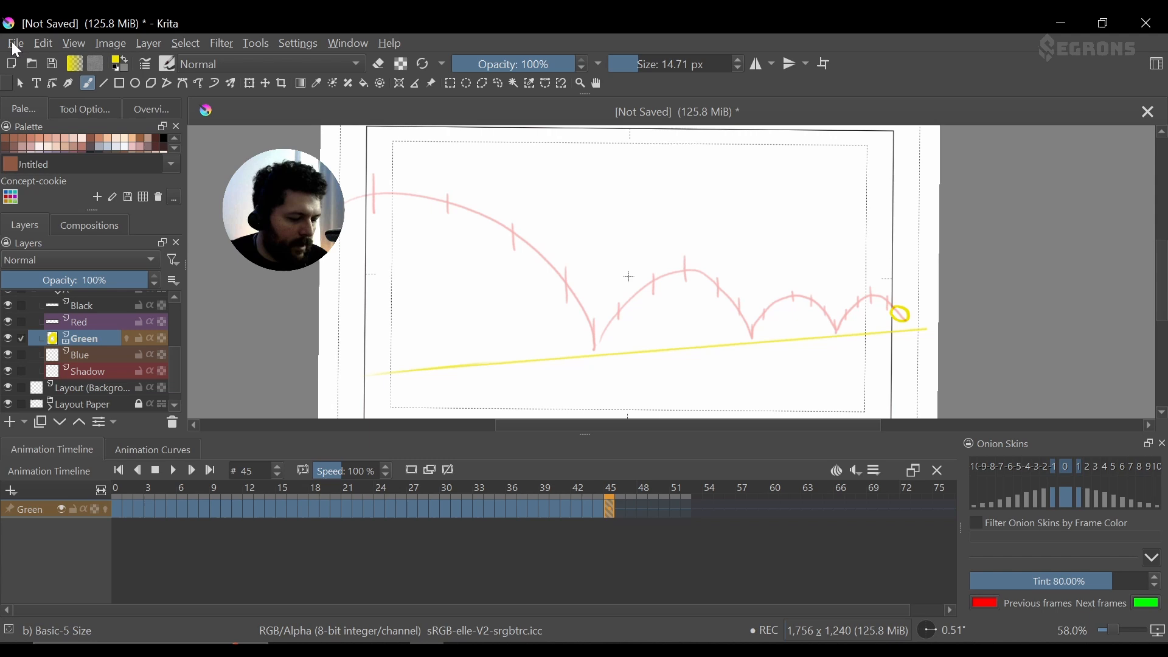
{"action": "left_click", "coordinate": [16, 46]}
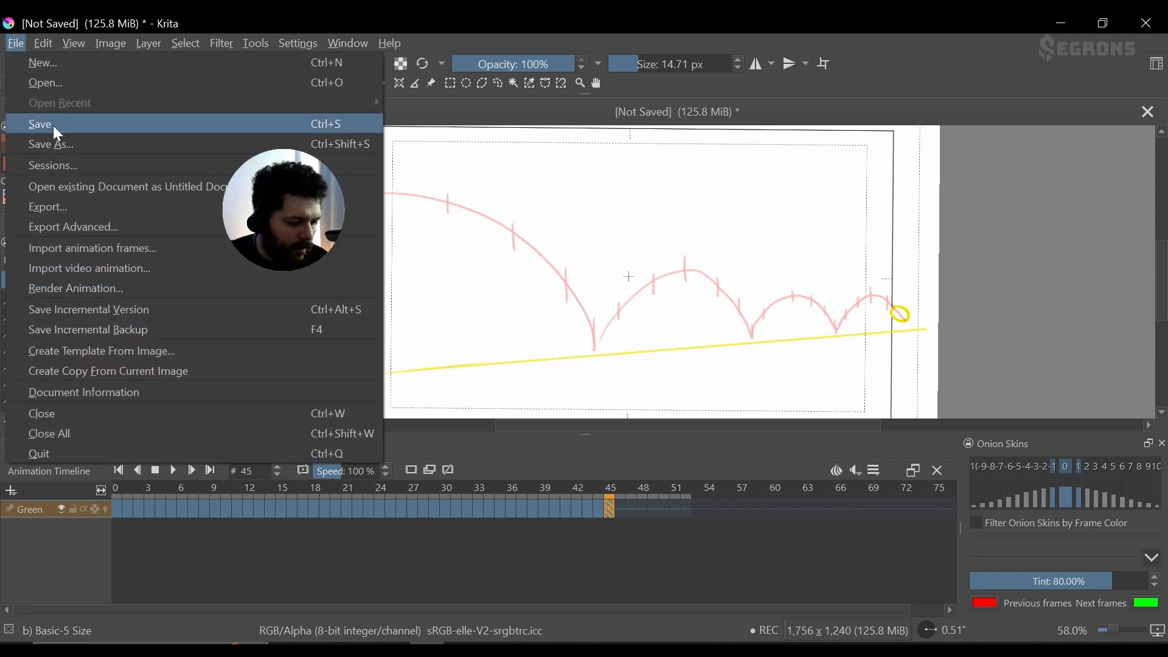
{"action": "left_click", "coordinate": [53, 125]}
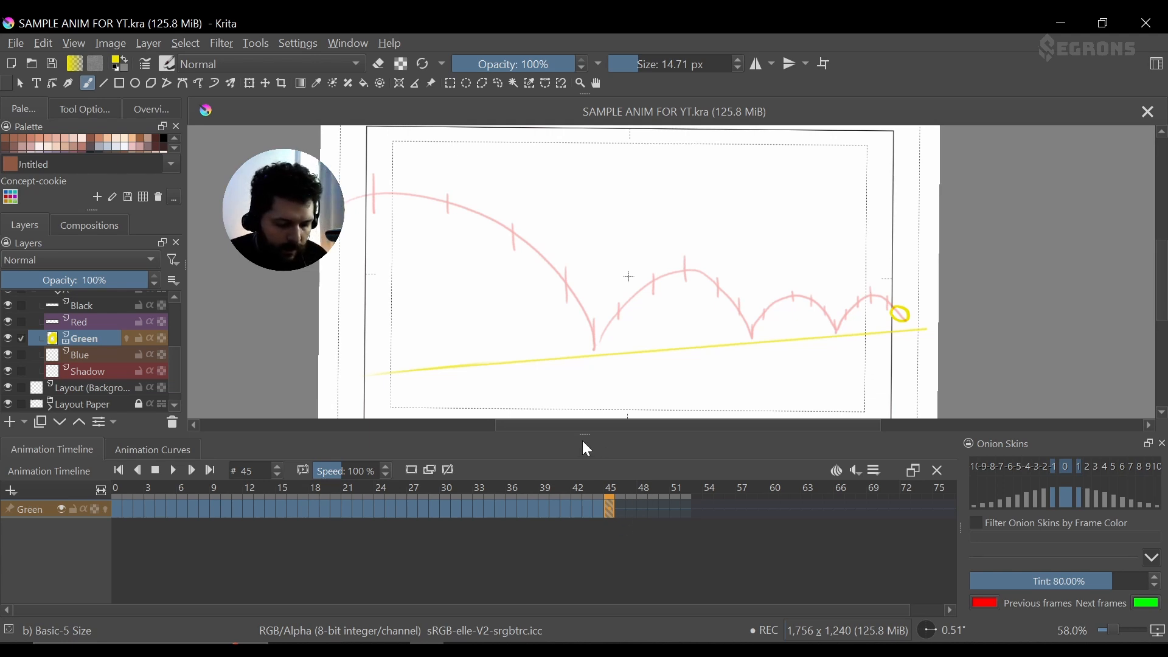
- Hide the Red and Black layers and play the ball animation from frame 0
{"action": "left_click", "coordinate": [7, 323]}
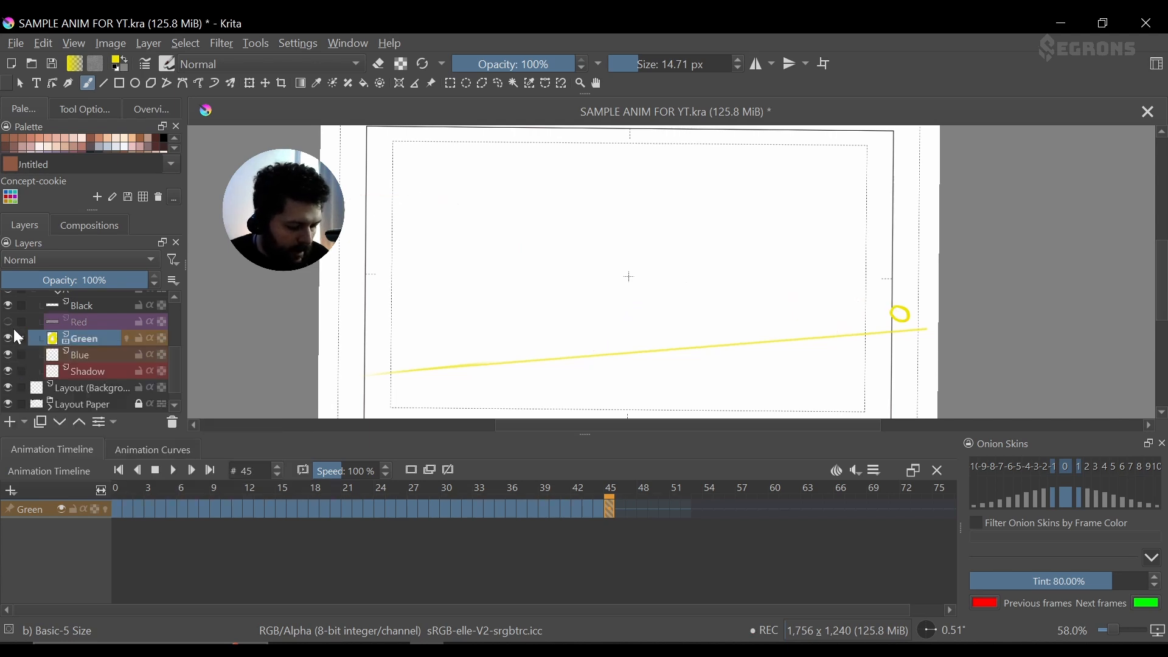
{"action": "left_click", "coordinate": [8, 306]}
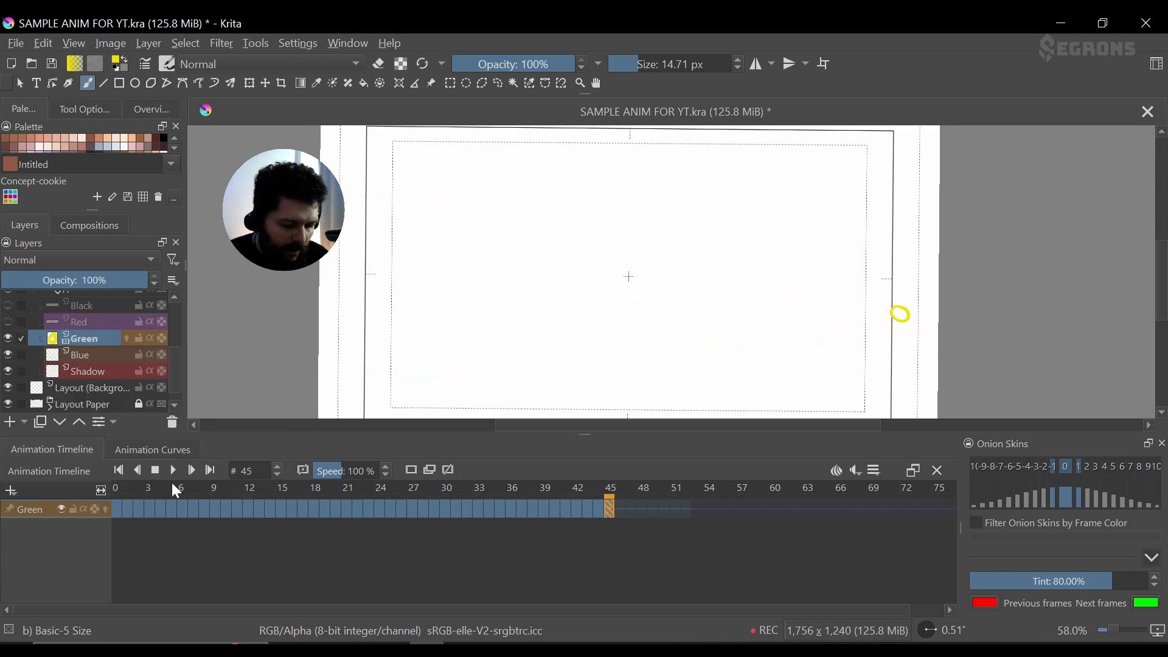
{"action": "left_click", "coordinate": [118, 469]}
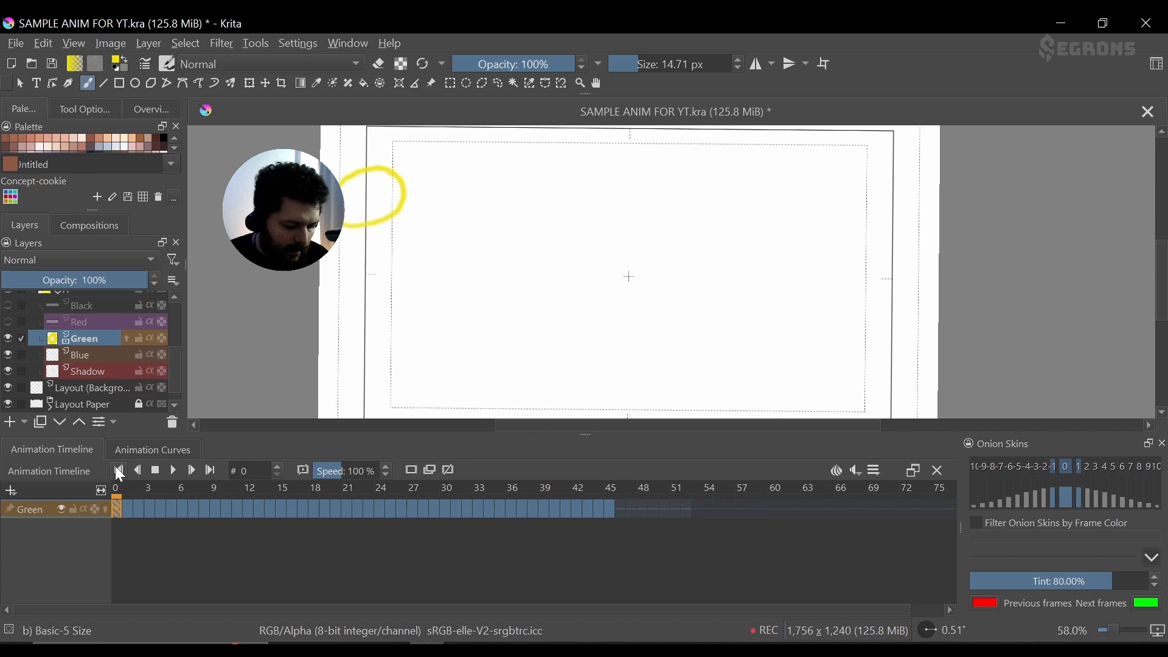
{"action": "left_click", "coordinate": [173, 470]}
- Show the Red layer's path again and add a new paint layer directly beneath the Green layer
{"action": "left_click", "coordinate": [8, 323]}
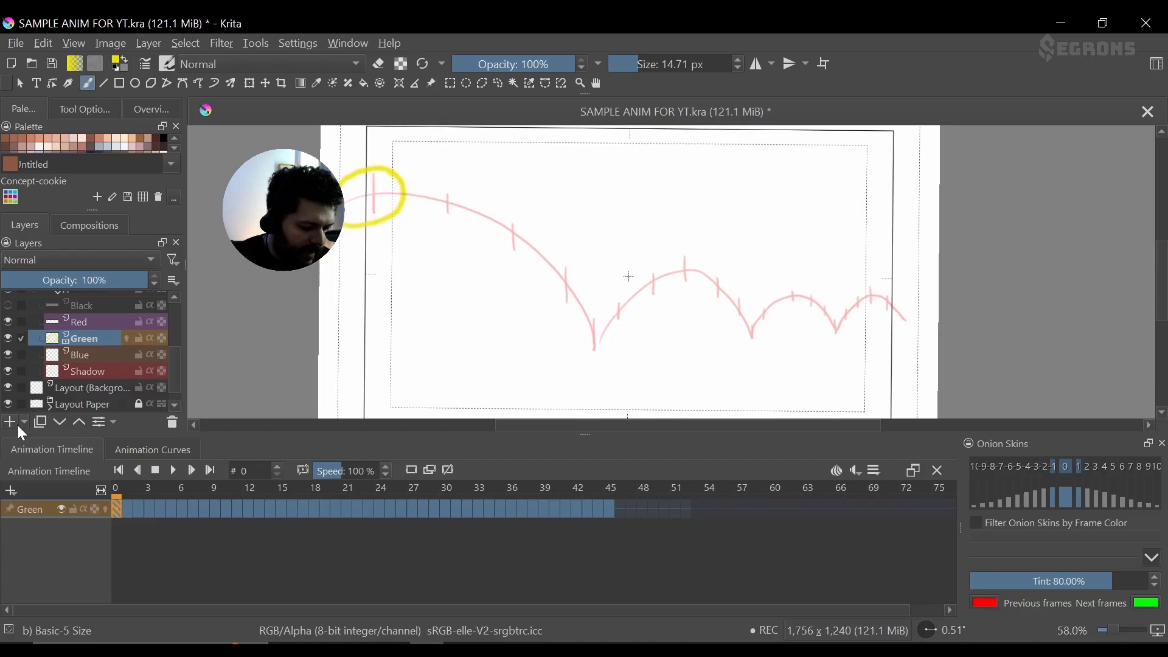
{"action": "left_click", "coordinate": [10, 421]}
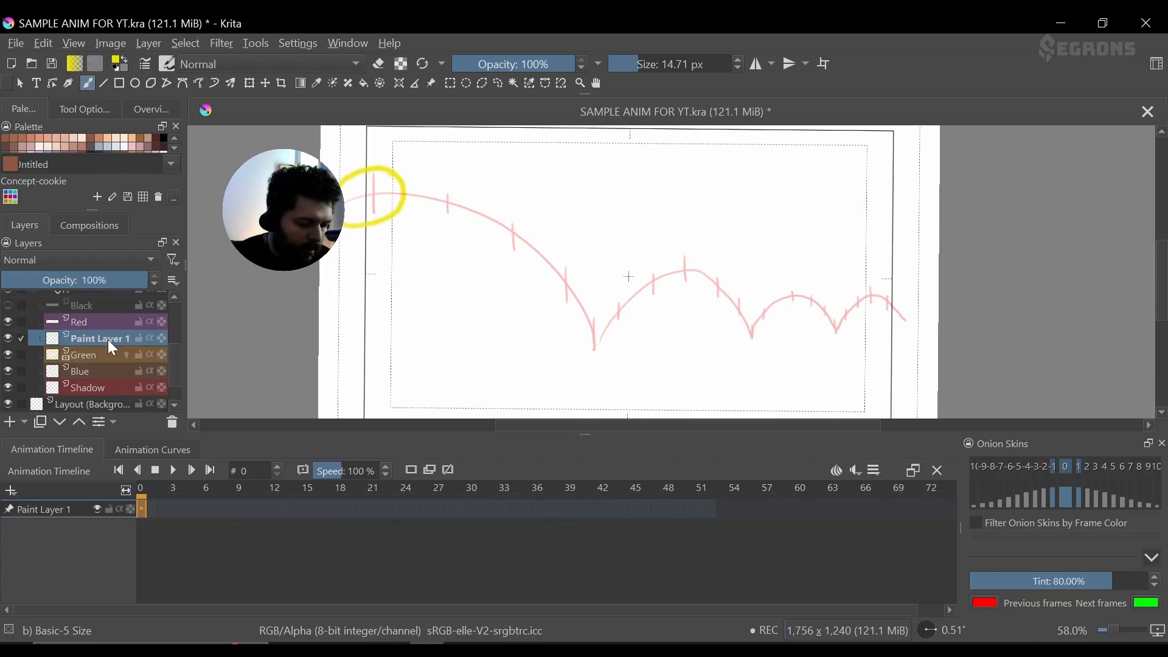
{"action": "left_click_drag", "start_coordinate": [108, 339], "coordinate": [120, 378]}
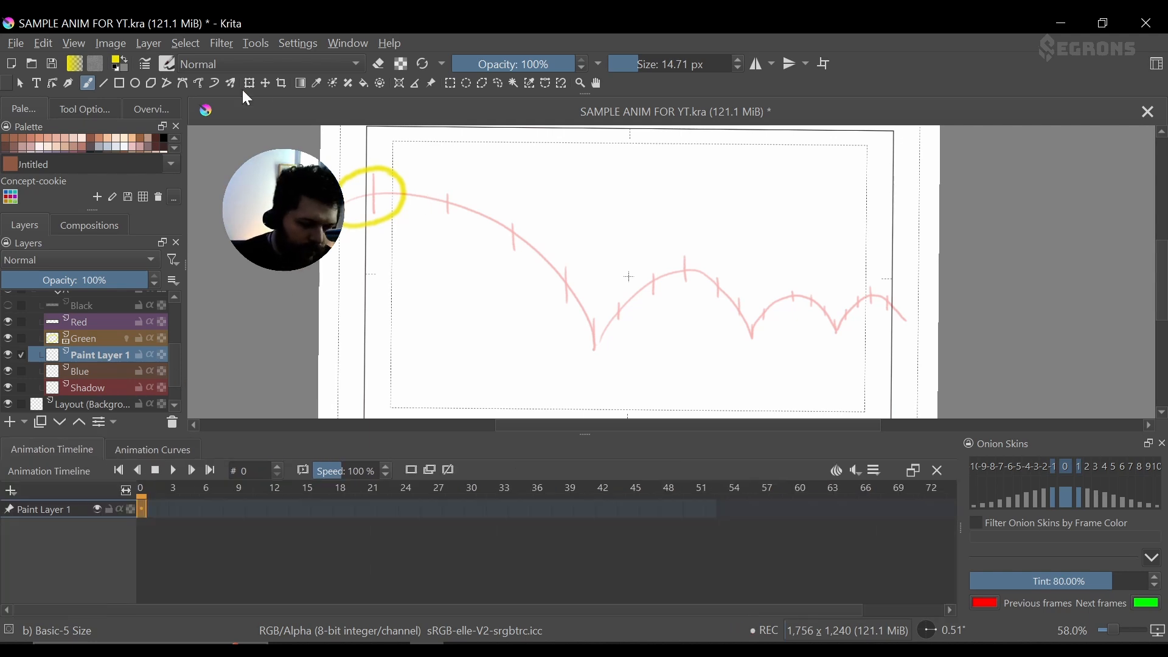
- Enlarge the brush to 65.63 px, try filling the first ball yellow on the new layer, and undo the fill
{"action": "left_click", "coordinate": [134, 83]}
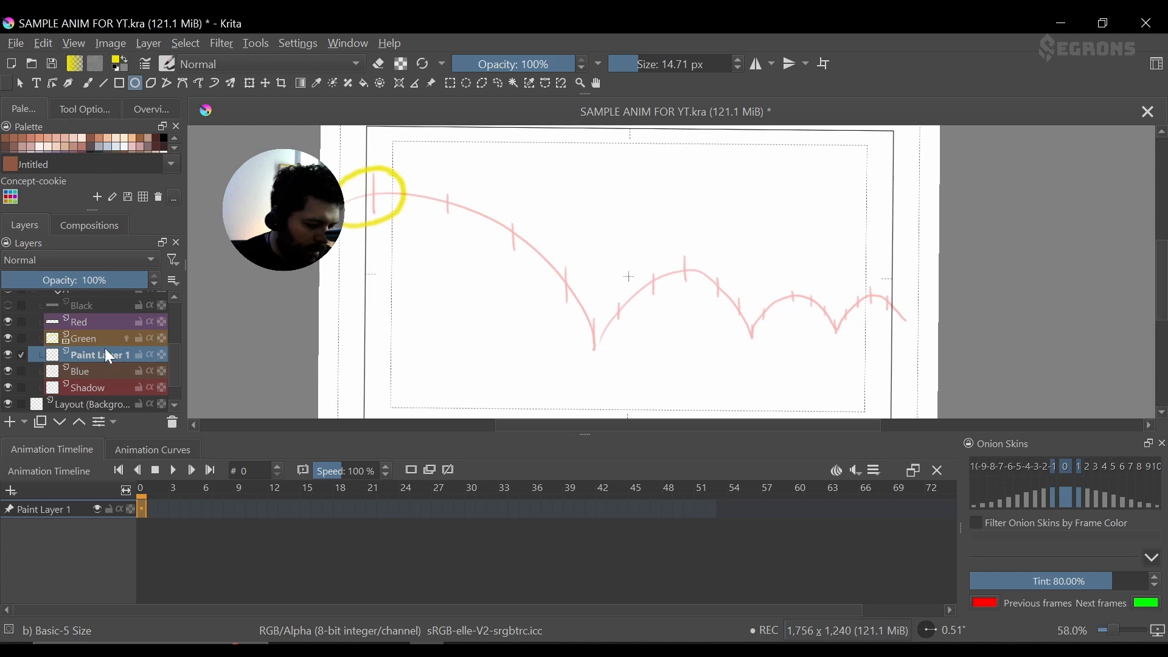
{"action": "left_click", "coordinate": [87, 85]}
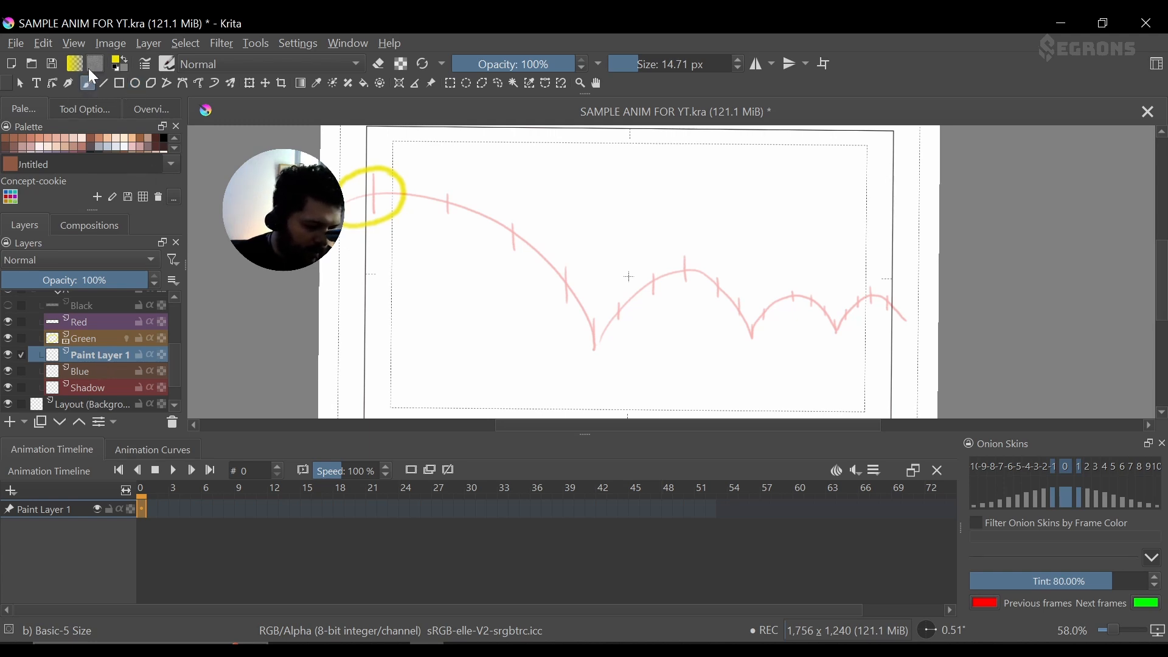
{"action": "left_click", "coordinate": [329, 66]}
{"action": "mouse_move", "coordinate": [384, 183]}
{"action": "left_mouse_down"}
{"action": "mouse_move", "coordinate": [403, 182]}
{"action": "mouse_move", "coordinate": [391, 212]}
{"action": "left_mouse_up"}
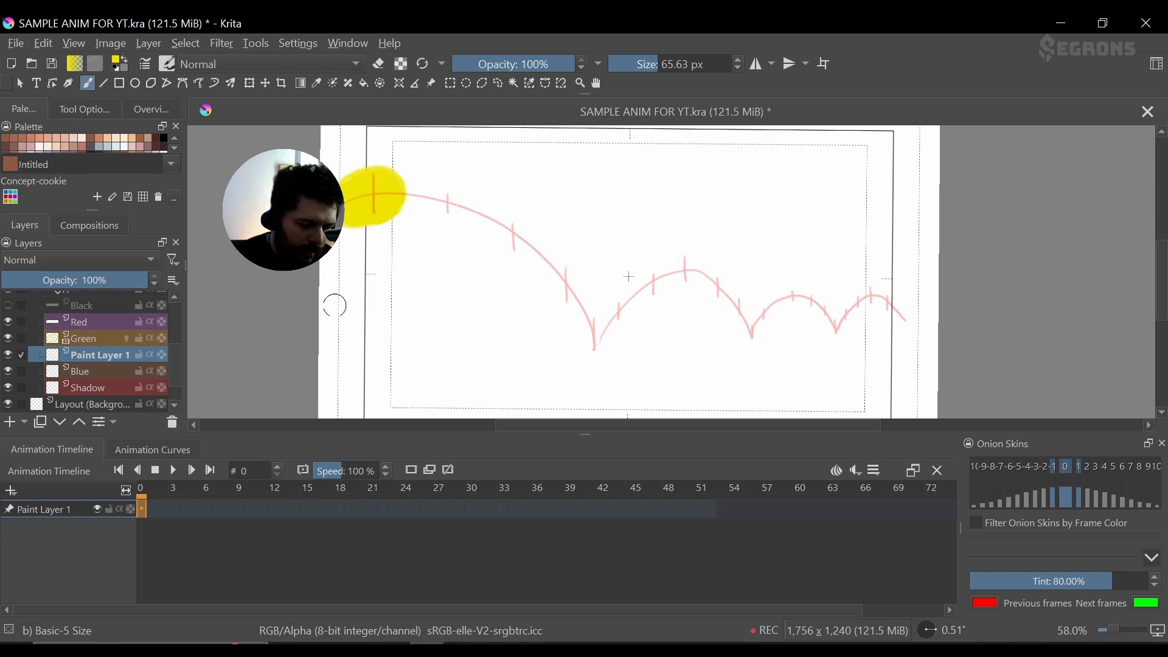
{"action": "key", "text": "ctrl+z"}
- Create a blank keyframe at frame 0 of Paint Layer 1 and compare its timeline with the Green layer's
{"action": "key", "text": "e"}
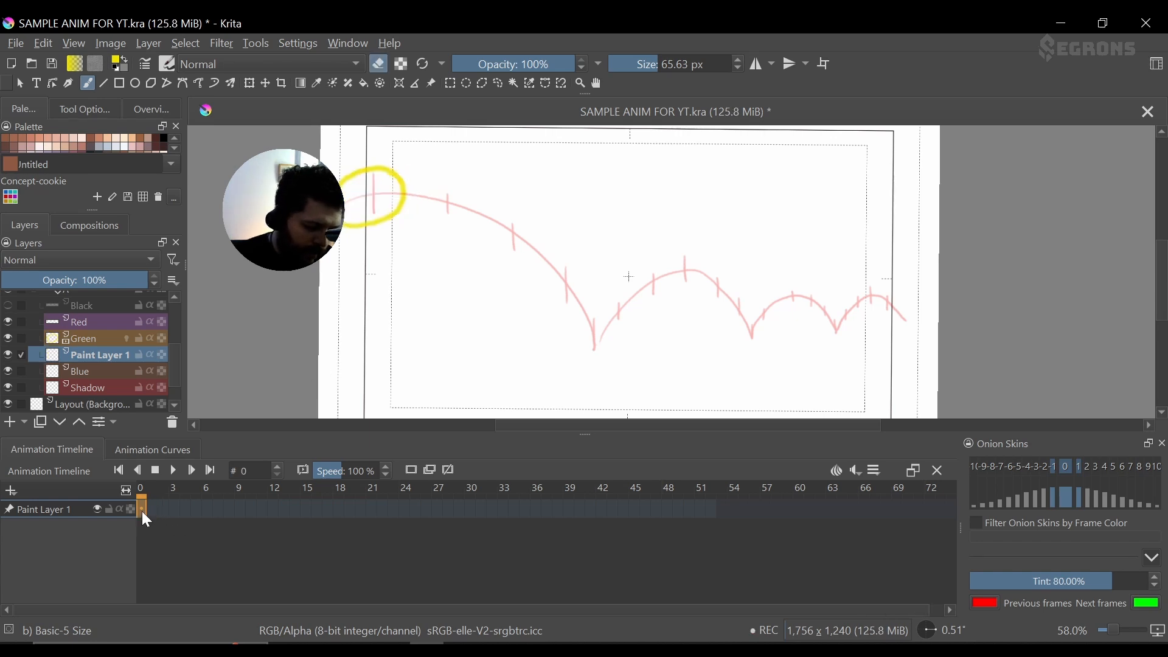
{"action": "key", "text": "e"}
{"action": "left_click", "coordinate": [128, 355]}
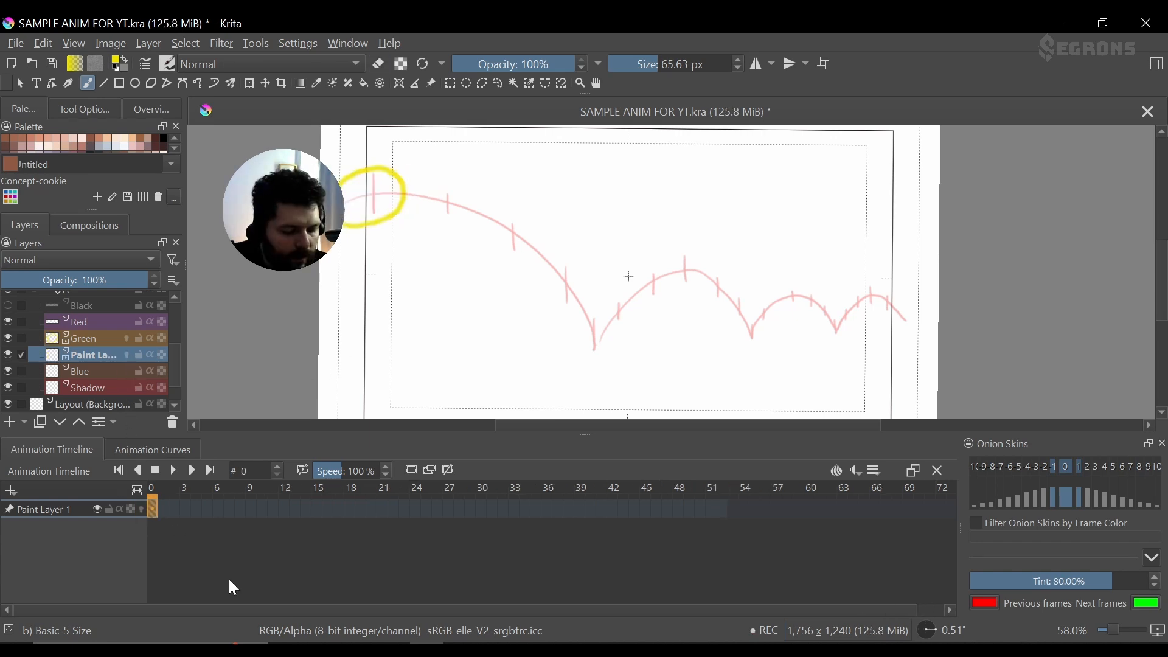
{"action": "left_click", "coordinate": [112, 341]}
{"action": "left_click", "coordinate": [95, 350]}
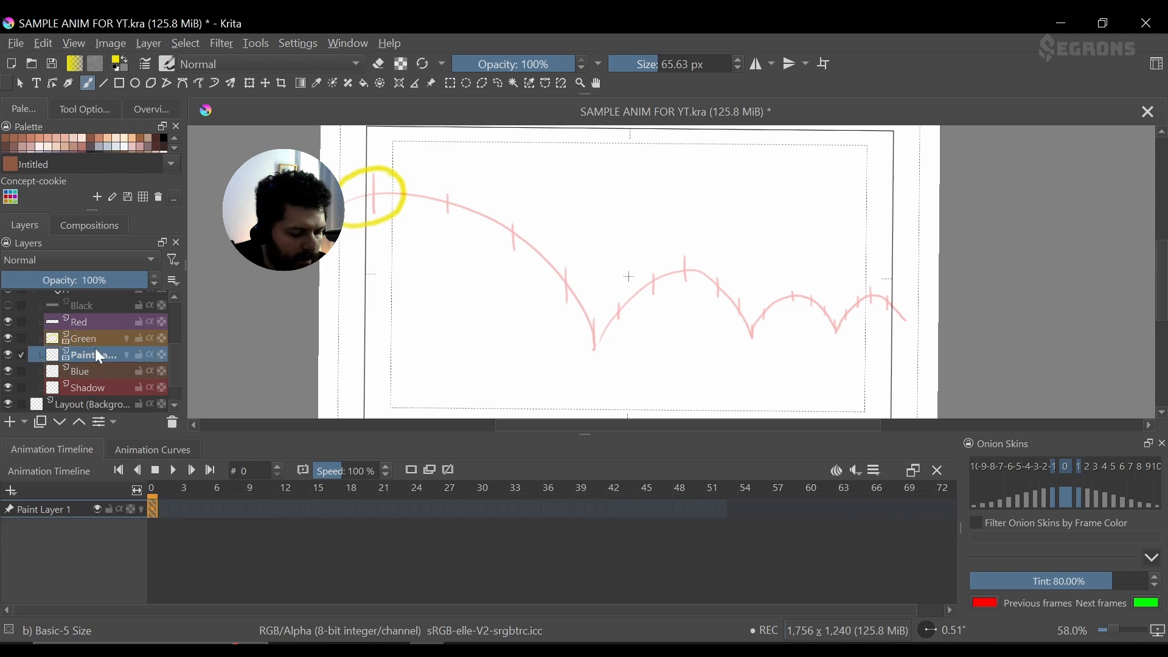
{"action": "left_click", "coordinate": [101, 340]}
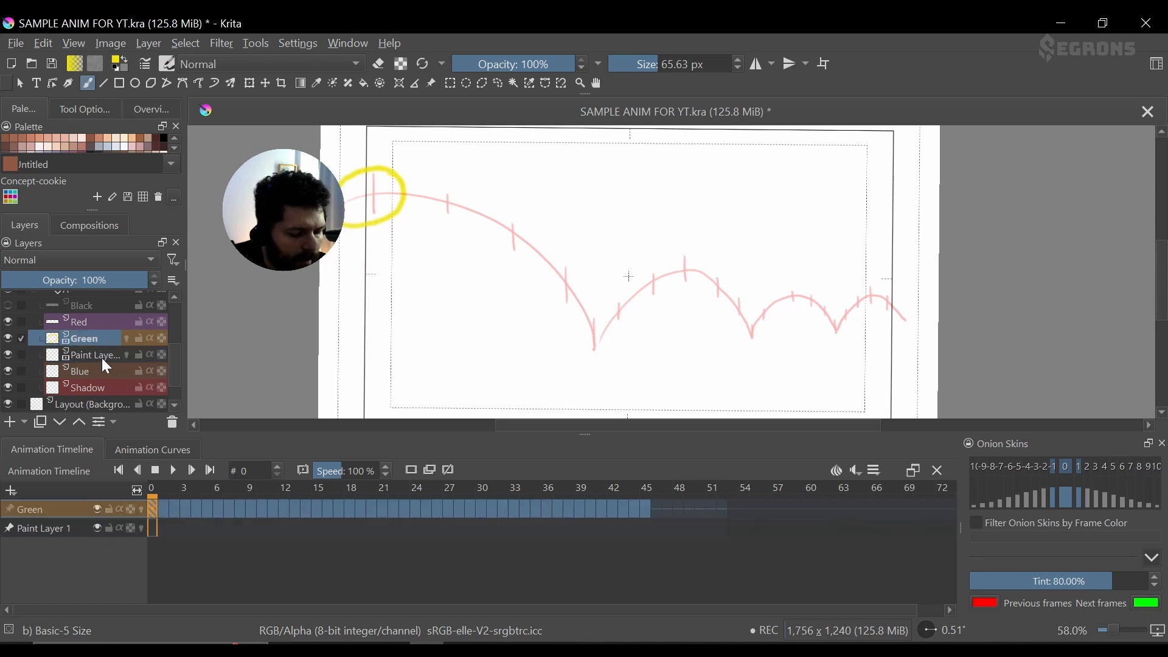
{"action": "left_click", "coordinate": [101, 357]}
{"action": "left_click", "coordinate": [102, 341]}
{"action": "left_click", "coordinate": [101, 352]}
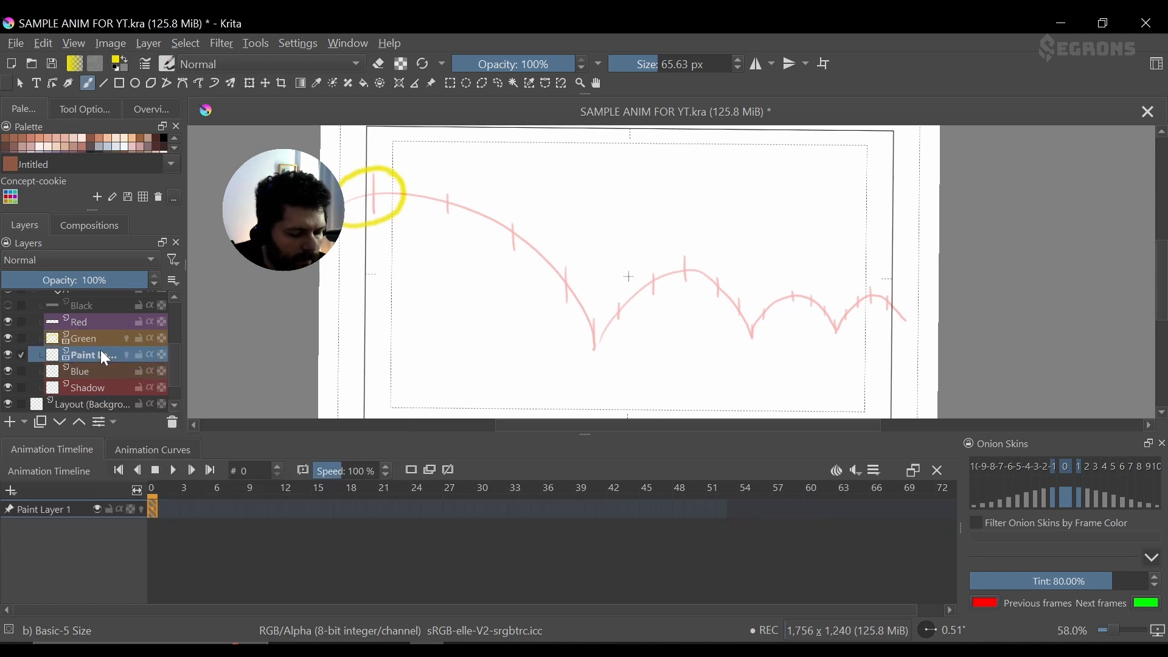
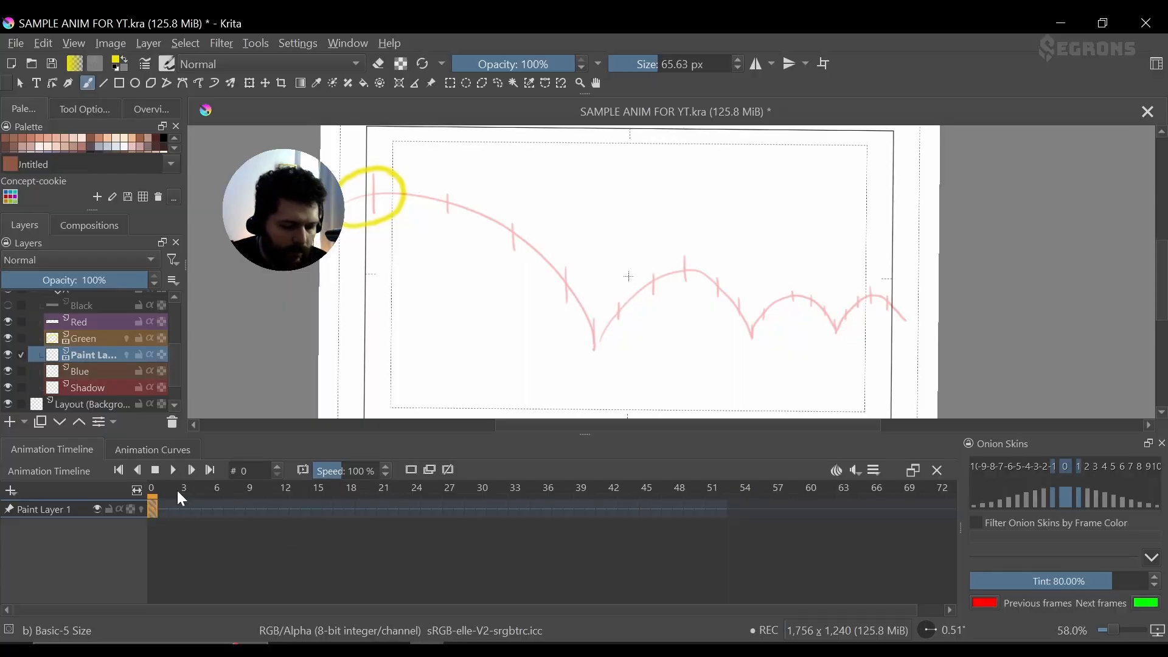
- Fill the frame 0 ball with yellow on Paint Layer 1 and check it against the next two frames
{"action": "mouse_move", "coordinate": [385, 185]}
{"action": "left_mouse_down"}
{"action": "mouse_move", "coordinate": [350, 187]}
{"action": "mouse_move", "coordinate": [344, 210]}
{"action": "mouse_move", "coordinate": [368, 211]}
{"action": "mouse_move", "coordinate": [395, 188]}
{"action": "left_mouse_up"}
{"action": "left_click", "coordinate": [163, 509]}
{"action": "left_click", "coordinate": [155, 508]}
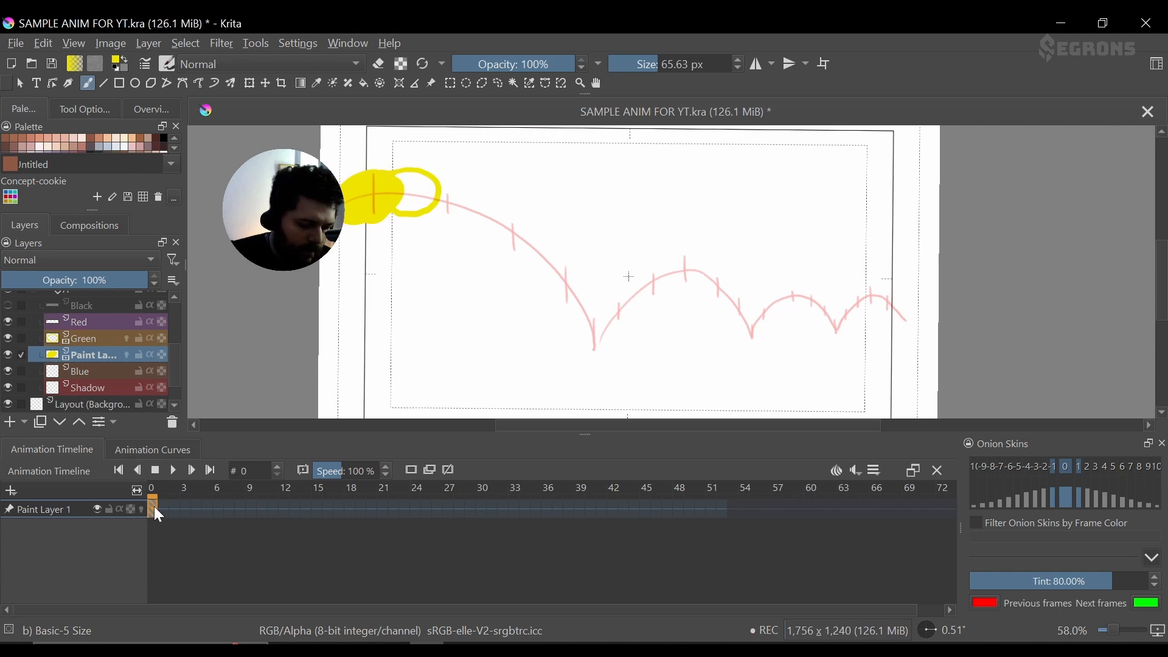
{"action": "left_click", "coordinate": [164, 512]}
{"action": "left_click", "coordinate": [171, 512]}
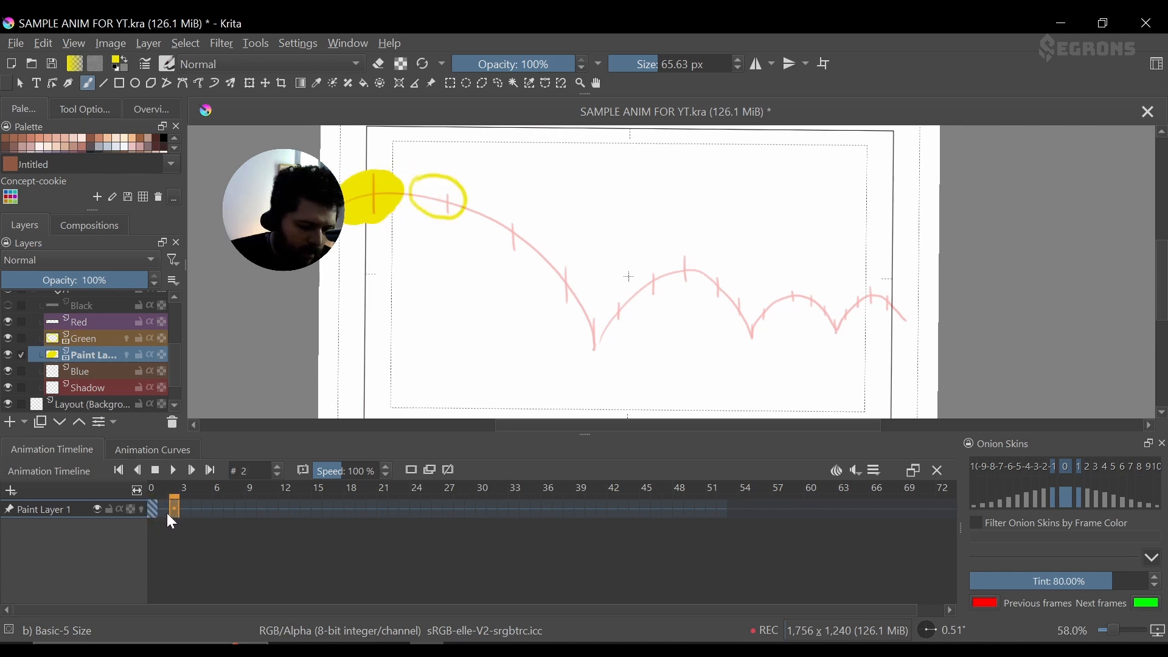
- Fill the balls with yellow from frame 1 onward, following the first arc down toward its ground contact
{"action": "left_click", "coordinate": [161, 512]}
{"action": "mouse_move", "coordinate": [404, 201]}
{"action": "left_mouse_down"}
{"action": "mouse_move", "coordinate": [439, 186]}
{"action": "mouse_move", "coordinate": [490, 219]}
{"action": "left_mouse_up"}
{"action": "key", "text": "Right"}
{"action": "key", "text": "Right"}
{"action": "key", "text": "Right"}
{"action": "key", "text": "Right"}
{"action": "mouse_move", "coordinate": [551, 256]}
{"action": "left_mouse_down"}
{"action": "mouse_move", "coordinate": [530, 246]}
{"action": "mouse_move", "coordinate": [568, 276]}
{"action": "mouse_move", "coordinate": [607, 337]}
{"action": "mouse_move", "coordinate": [588, 343]}
{"action": "mouse_move", "coordinate": [601, 341]}
{"action": "left_mouse_up"}
- Fill the balls around the first ground contact through frame 12, undoing misplaced strokes along the way
{"action": "key", "text": "Right"}
{"action": "key", "text": "Right"}
{"action": "key", "text": "Right"}
{"action": "key", "text": "Right"}
{"action": "key", "text": "Right"}
{"action": "key", "text": "Right"}
{"action": "key", "text": "ctrl+z"}
{"action": "key", "text": "ctrl+z"}
{"action": "key", "text": "Right"}
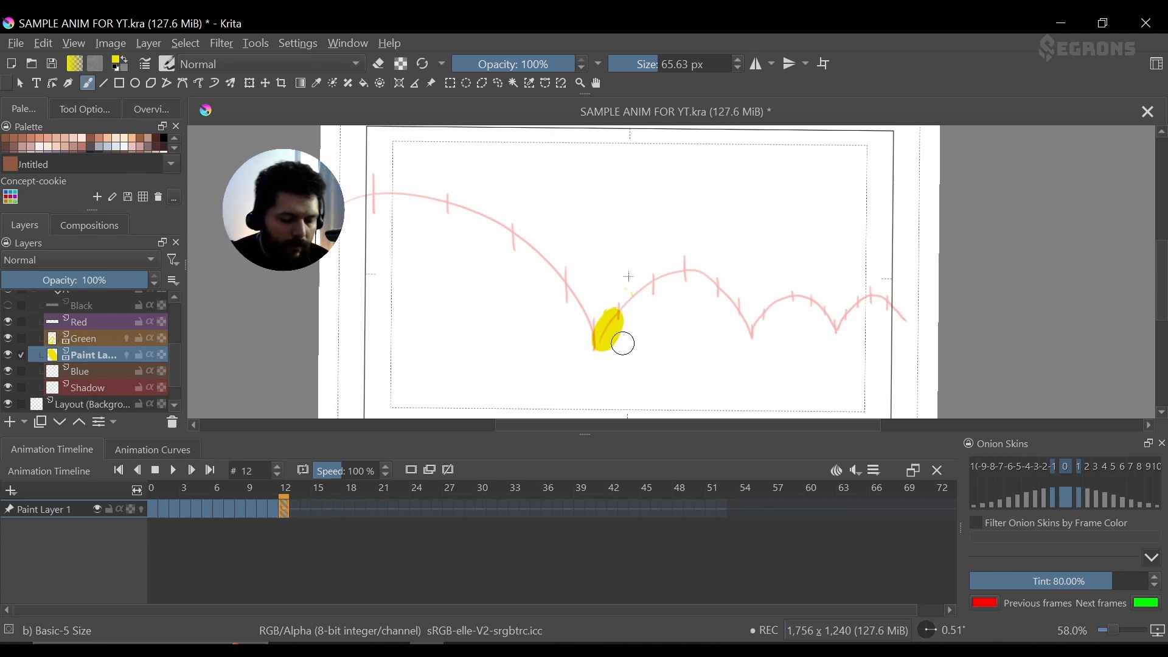
- Fill the balls on frames 13 to 16 with yellow as they rise along the second arc
{"action": "left_click", "coordinate": [294, 510]}
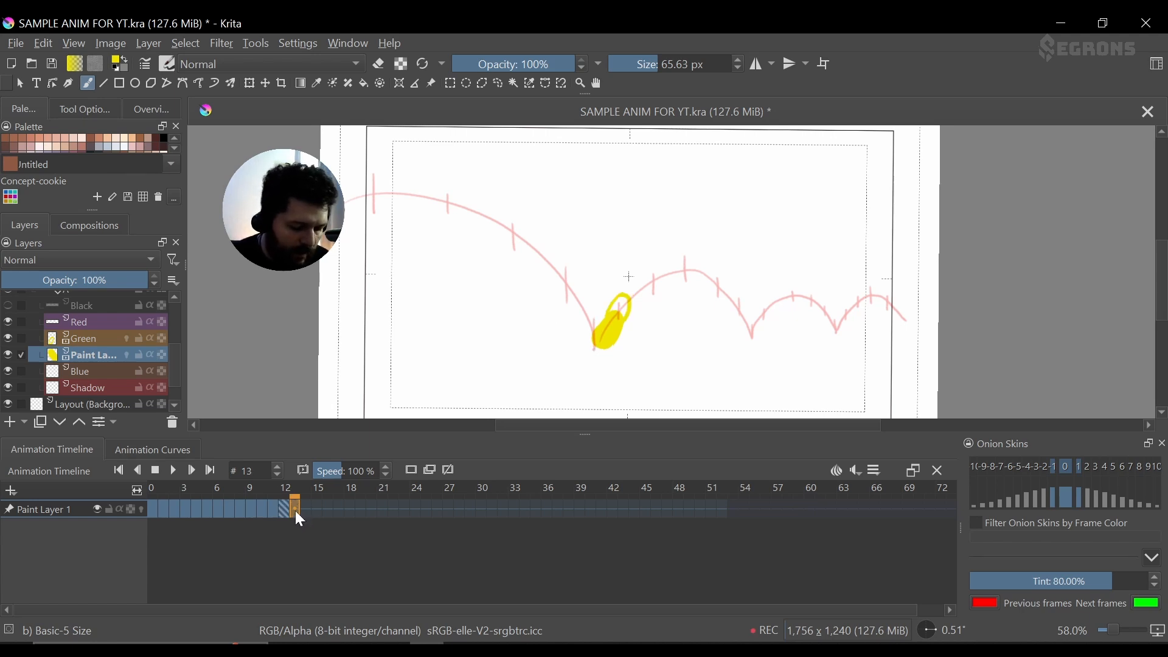
{"action": "left_click_drag", "start_coordinate": [620, 304], "coordinate": [612, 323]}
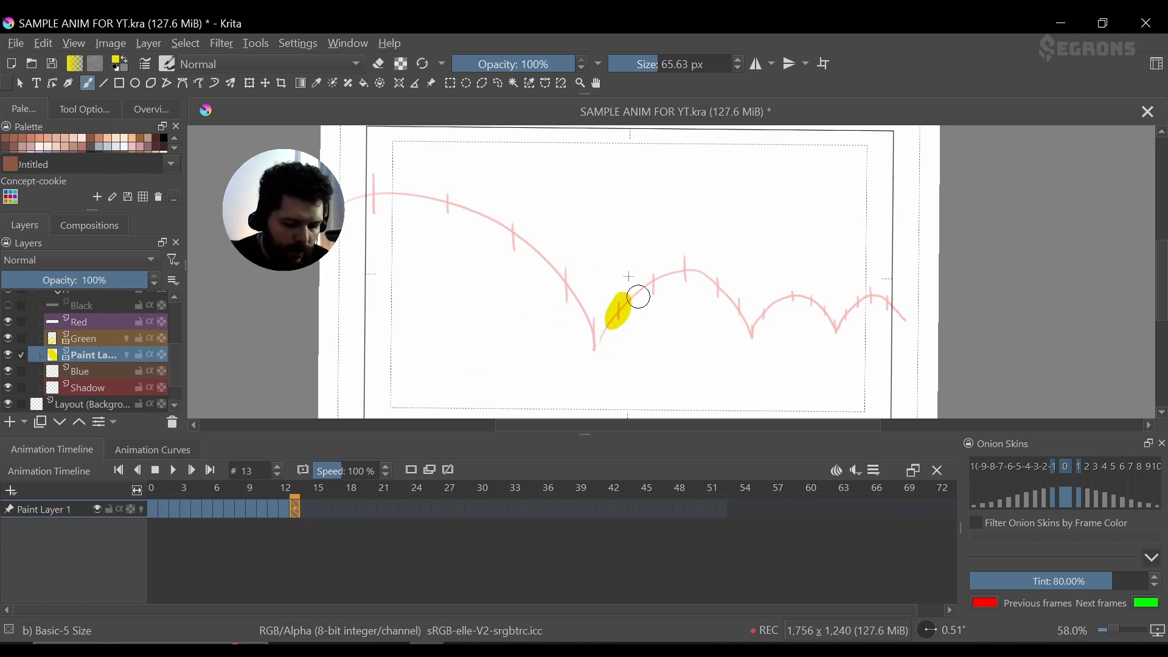
{"action": "left_click", "coordinate": [306, 509]}
{"action": "mouse_move", "coordinate": [646, 284]}
{"action": "left_mouse_down"}
{"action": "mouse_move", "coordinate": [628, 302]}
{"action": "mouse_move", "coordinate": [660, 273]}
{"action": "mouse_move", "coordinate": [646, 292]}
{"action": "mouse_move", "coordinate": [657, 289]}
{"action": "mouse_move", "coordinate": [647, 276]}
{"action": "mouse_move", "coordinate": [679, 267]}
{"action": "mouse_move", "coordinate": [660, 279]}
{"action": "mouse_move", "coordinate": [683, 270]}
{"action": "left_mouse_up"}
{"action": "left_click", "coordinate": [318, 511]}
{"action": "left_click", "coordinate": [329, 509]}
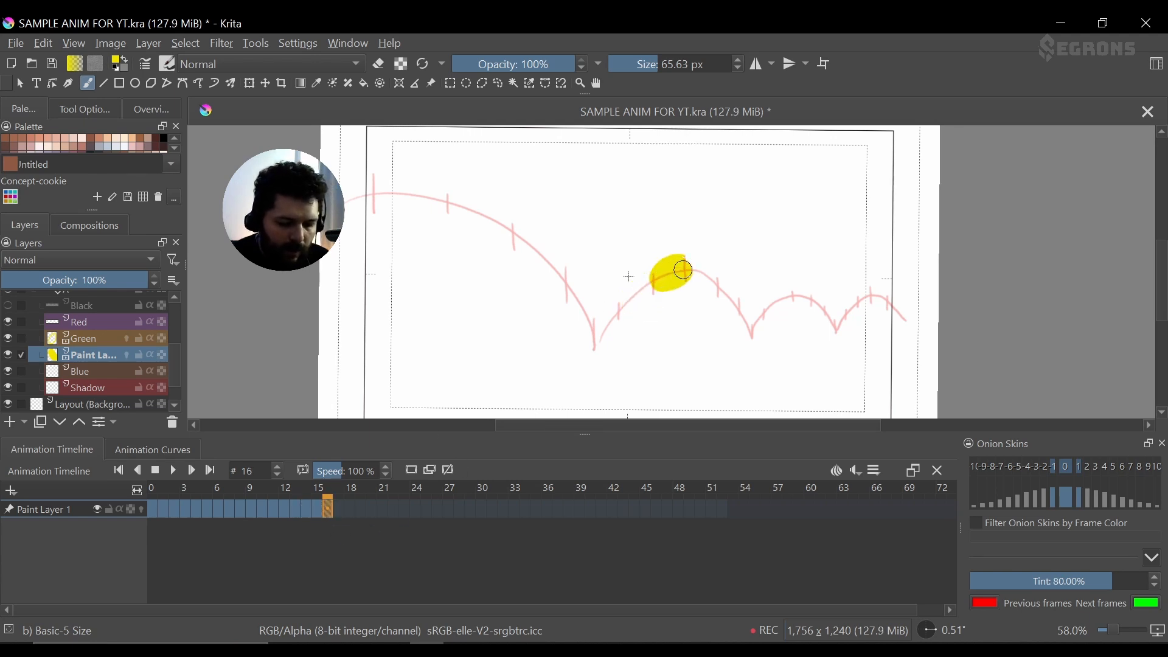
- Fill the balls on frames 17 to 23 with yellow, continuing over the second arc's peak and down its descent
{"action": "left_click", "coordinate": [340, 511]}
{"action": "mouse_move", "coordinate": [695, 265]}
{"action": "left_mouse_down"}
{"action": "mouse_move", "coordinate": [683, 265]}
{"action": "mouse_move", "coordinate": [709, 263]}
{"action": "mouse_move", "coordinate": [705, 285]}
{"action": "mouse_move", "coordinate": [696, 275]}
{"action": "mouse_move", "coordinate": [733, 294]}
{"action": "mouse_move", "coordinate": [743, 331]}
{"action": "mouse_move", "coordinate": [794, 298]}
{"action": "left_mouse_up"}
{"action": "left_click", "coordinate": [351, 509]}
{"action": "left_click", "coordinate": [360, 510]}
{"action": "left_click", "coordinate": [382, 509]}
{"action": "left_click", "coordinate": [395, 509]}
{"action": "key", "text": "Right"}
- Fill the balls on frames 24 to 29 with yellow as they rise along the third arc to its peak
{"action": "left_click", "coordinate": [415, 509]}
{"action": "left_click", "coordinate": [426, 507]}
{"action": "left_click", "coordinate": [438, 510]}
{"action": "left_click", "coordinate": [459, 510]}
{"action": "left_click", "coordinate": [470, 509]}
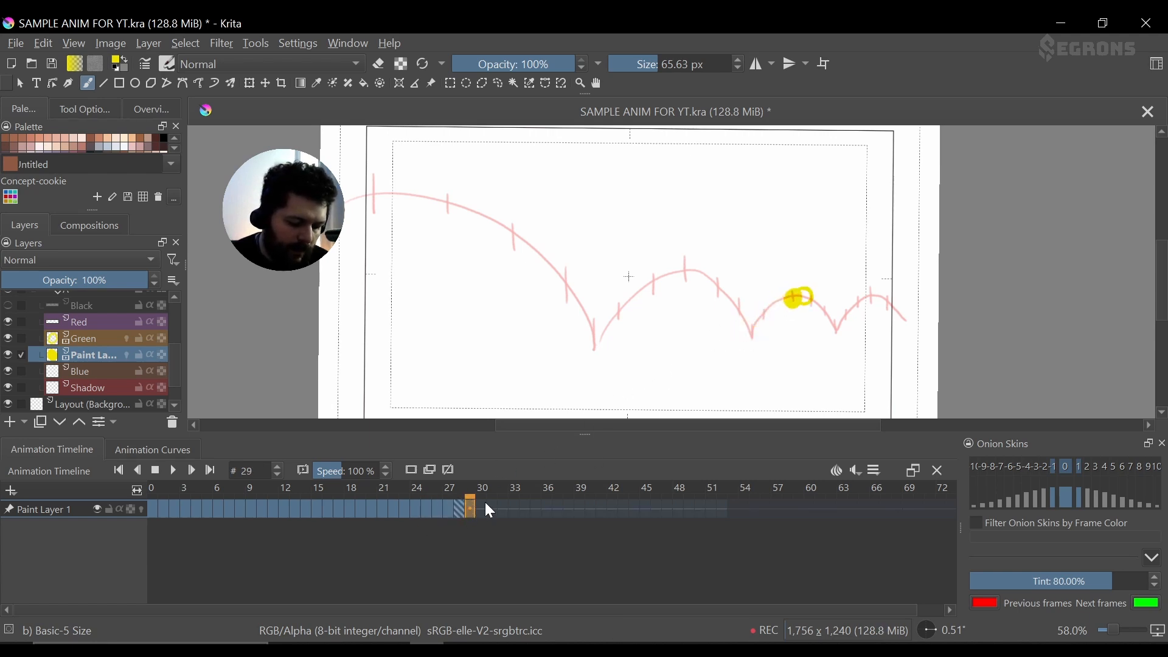
- Fill the balls on frames 30 to 33 with yellow down the third arc's descent
{"action": "key", "text": "Right"}
{"action": "left_click", "coordinate": [813, 301]}
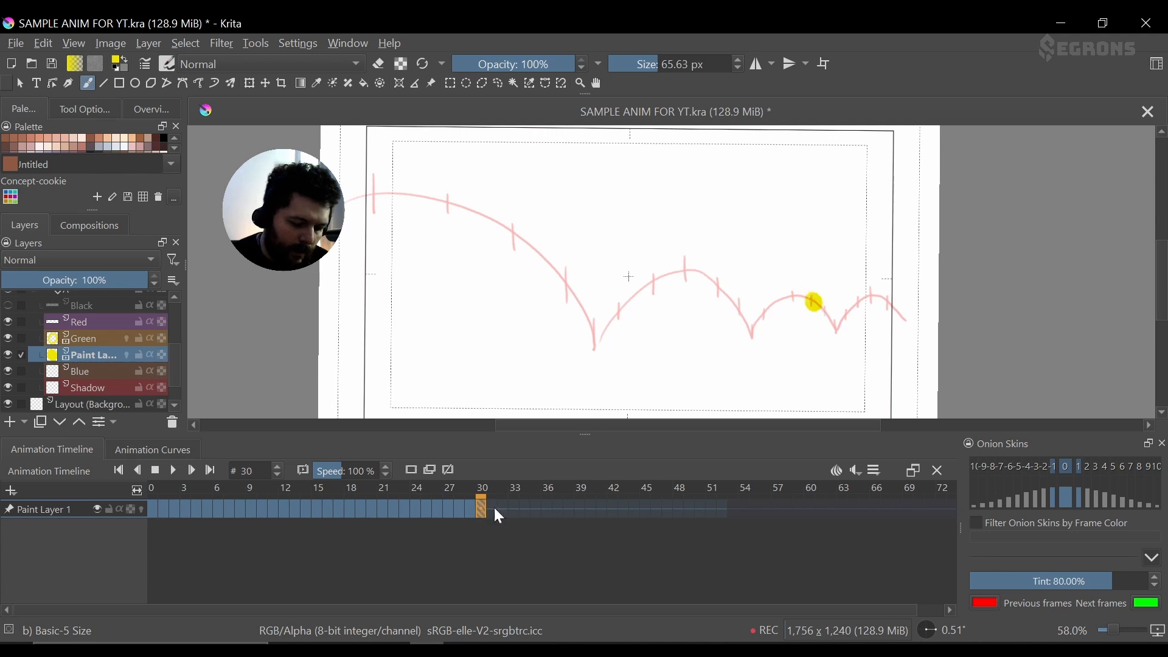
{"action": "key", "text": "Right"}
{"action": "left_click_drag", "start_coordinate": [819, 306], "coordinate": [819, 305]}
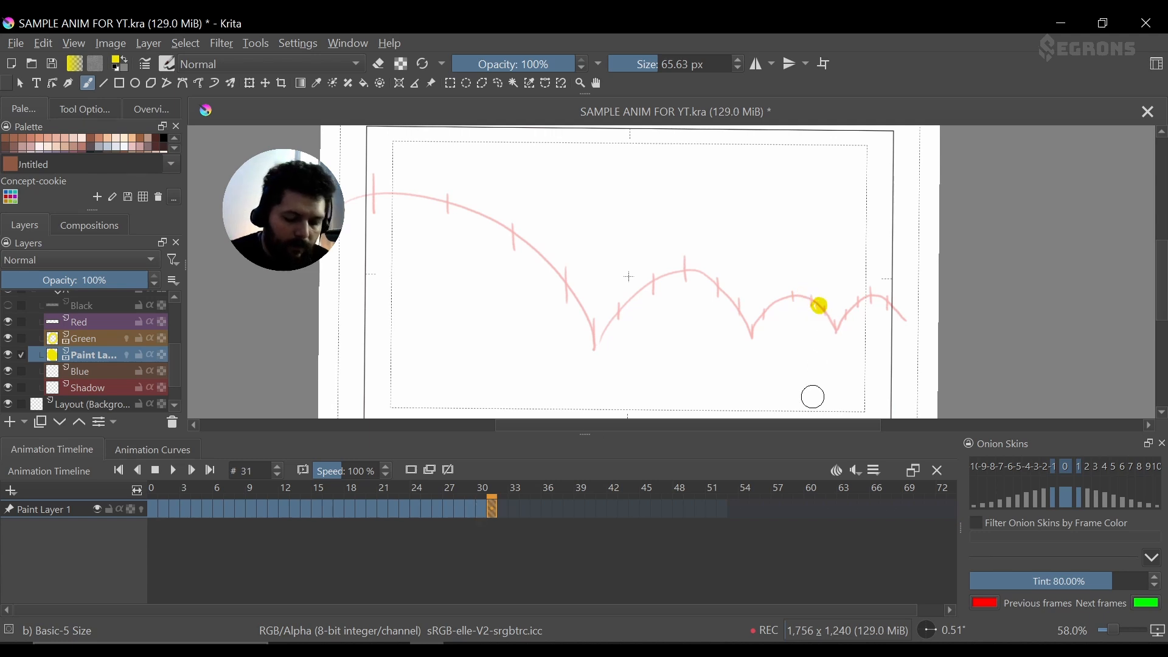
{"action": "left_click", "coordinate": [516, 509]}
{"action": "left_click", "coordinate": [831, 319]}
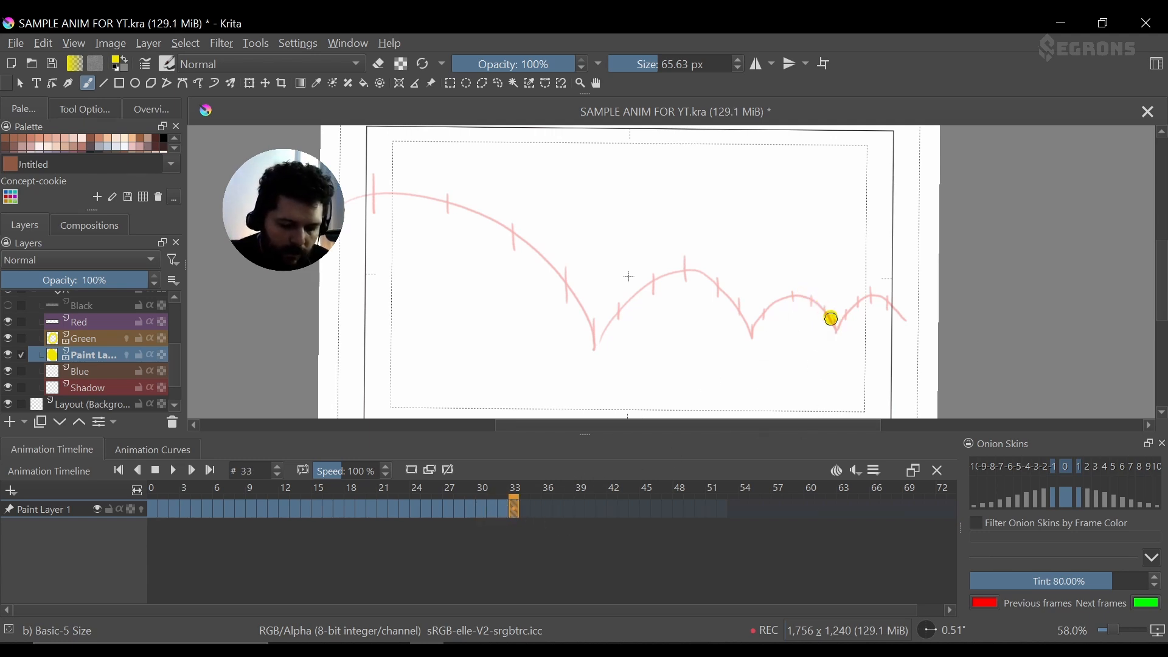
- Fill the balls on frames 34 to 36 around the third ground contact, reducing the brush size to 15.66 px
{"action": "left_click", "coordinate": [537, 508]}
{"action": "left_click", "coordinate": [837, 332]}
{"action": "left_click", "coordinate": [547, 508]}
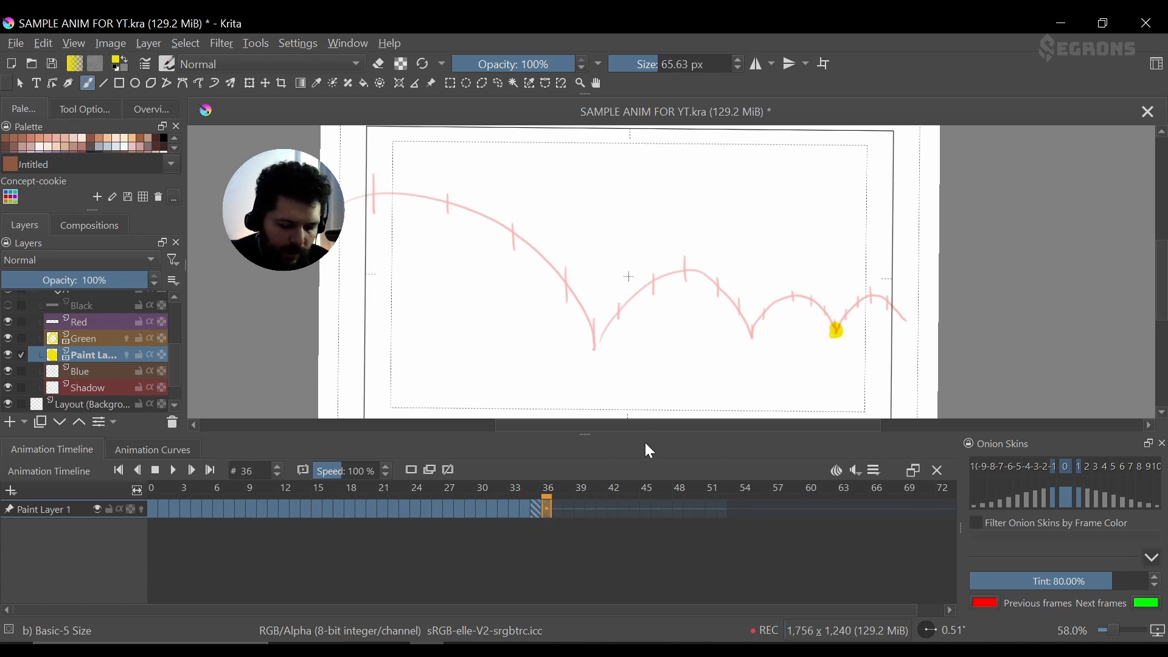
{"action": "left_click", "coordinate": [839, 333]}
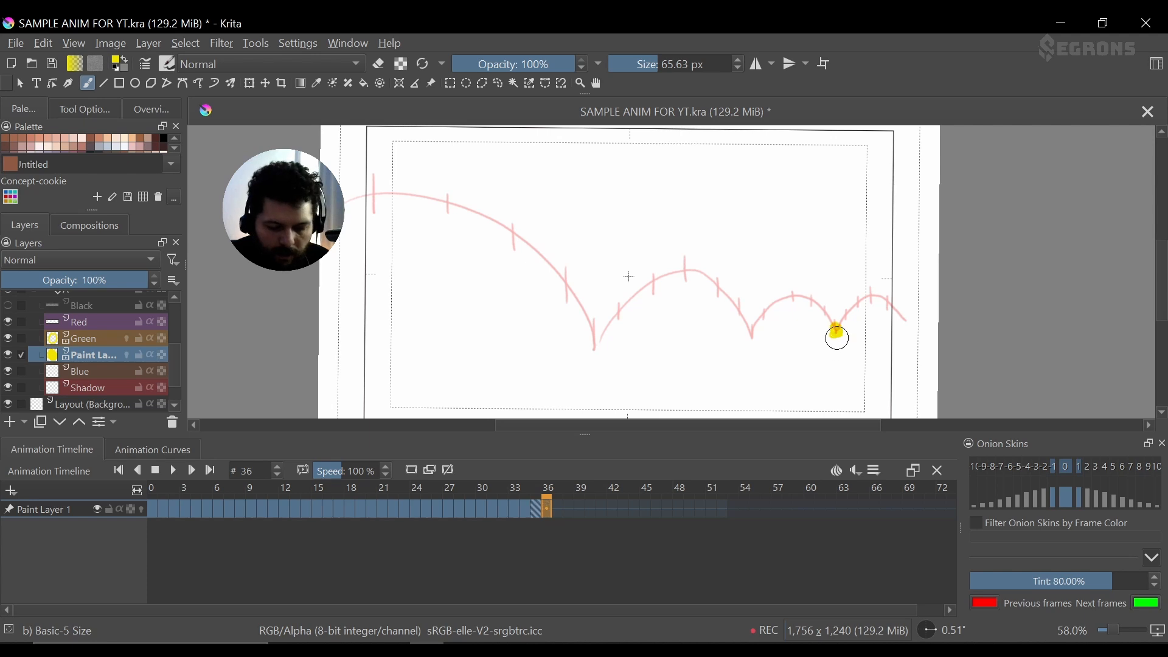
{"action": "left_click", "coordinate": [537, 508]}
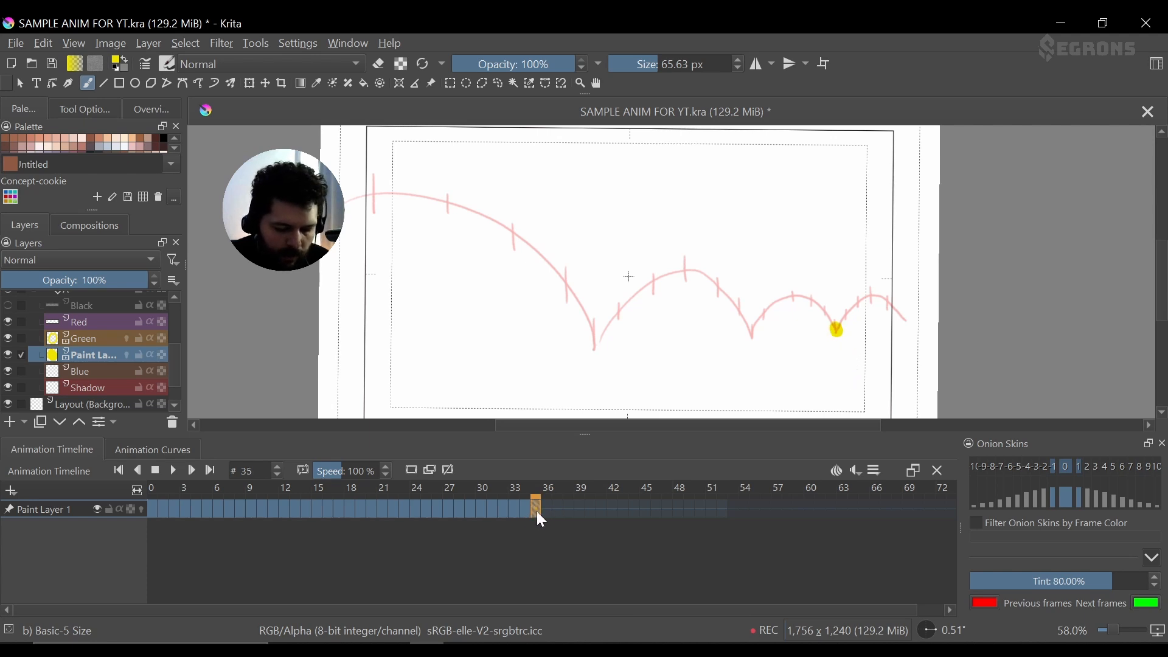
{"action": "key", "text": "Right"}
{"action": "left_click_drag", "start_coordinate": [835, 335], "coordinate": [817, 335], "text": "shift"}
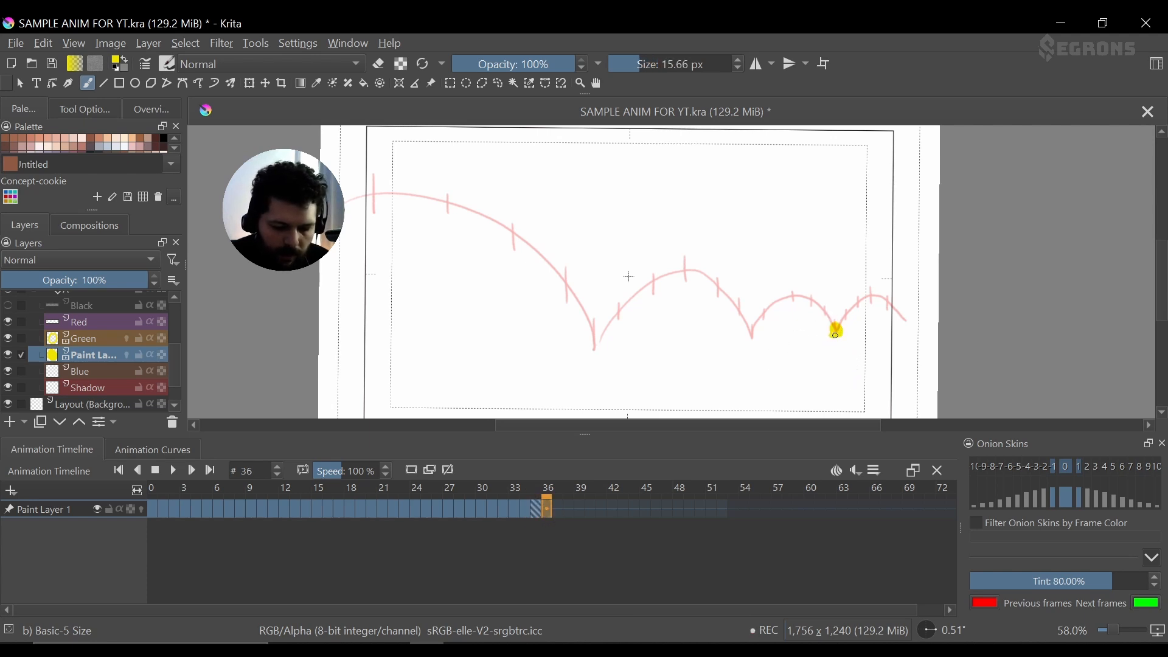
- Fill the balls on frames 37 to 41 with yellow as they rise along the fourth arc
{"action": "key", "text": "Right"}
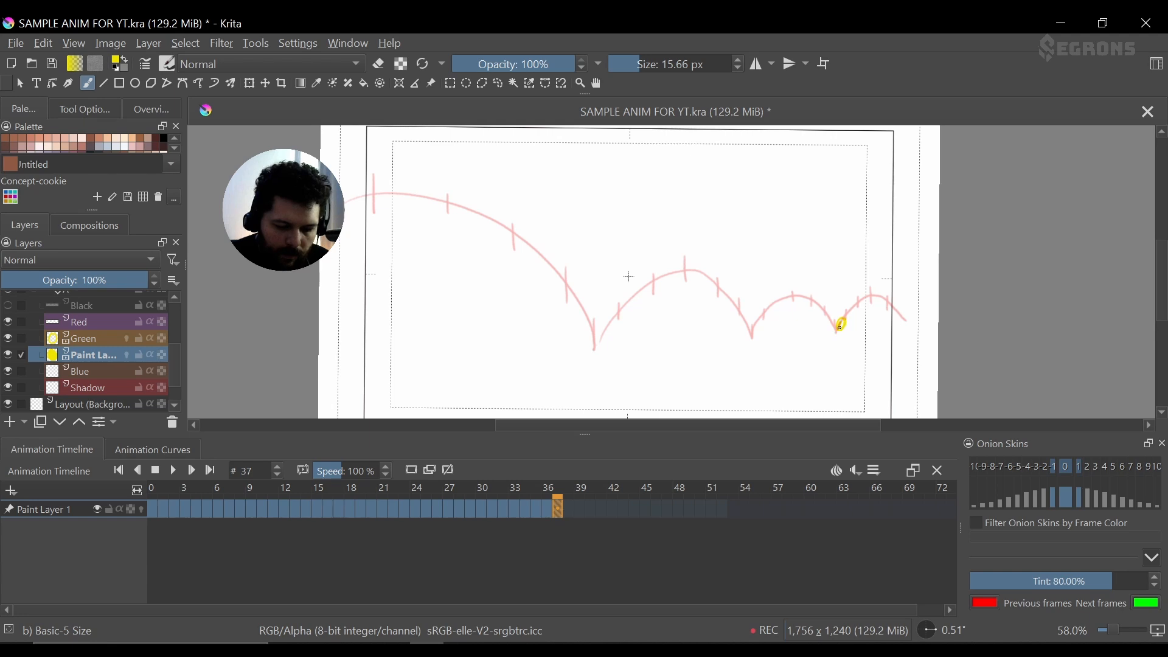
{"action": "left_click", "coordinate": [839, 330]}
{"action": "key", "text": "Right"}
{"action": "left_click", "coordinate": [845, 316]}
{"action": "key", "text": "Right"}
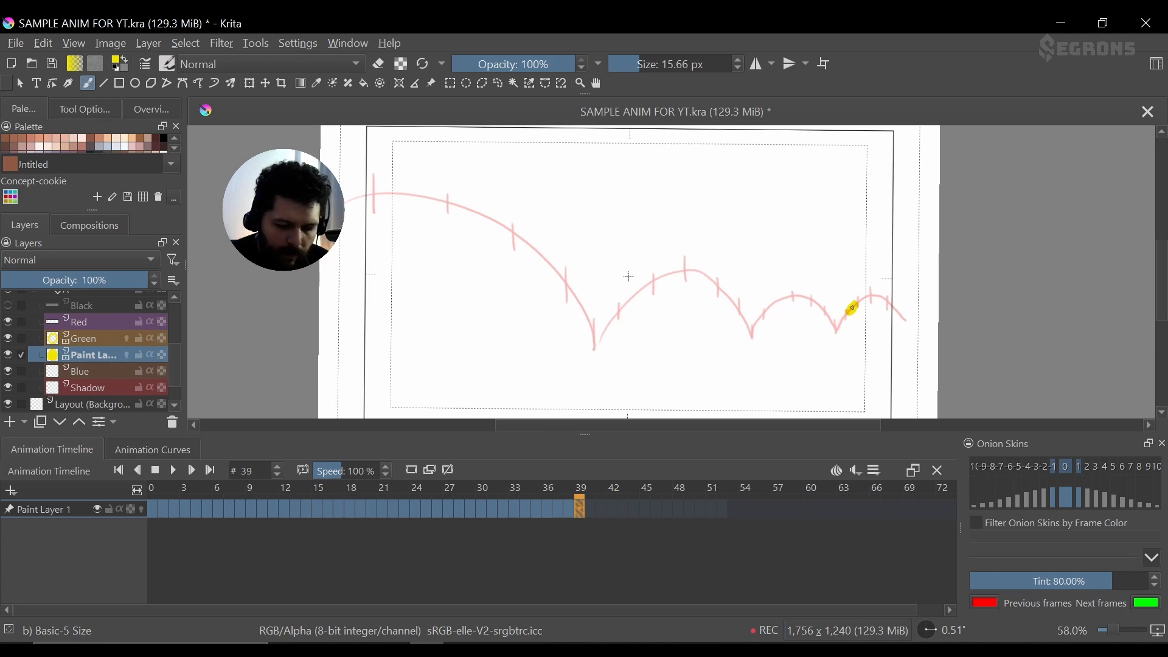
{"action": "left_click", "coordinate": [852, 306]}
{"action": "key", "text": "Right"}
{"action": "key", "text": "Right"}
{"action": "left_click", "coordinate": [862, 298]}
- Fill the balls on frames 42 to 45 with yellow over the fourth arc's peak and down to its end
{"action": "key", "text": "Right"}
{"action": "key", "text": "Right"}
{"action": "key", "text": "Right"}
{"action": "left_click_drag", "start_coordinate": [877, 296], "coordinate": [893, 307]}
{"action": "key", "text": "Right"}
{"action": "left_click_drag", "start_coordinate": [895, 310], "coordinate": [904, 317]}
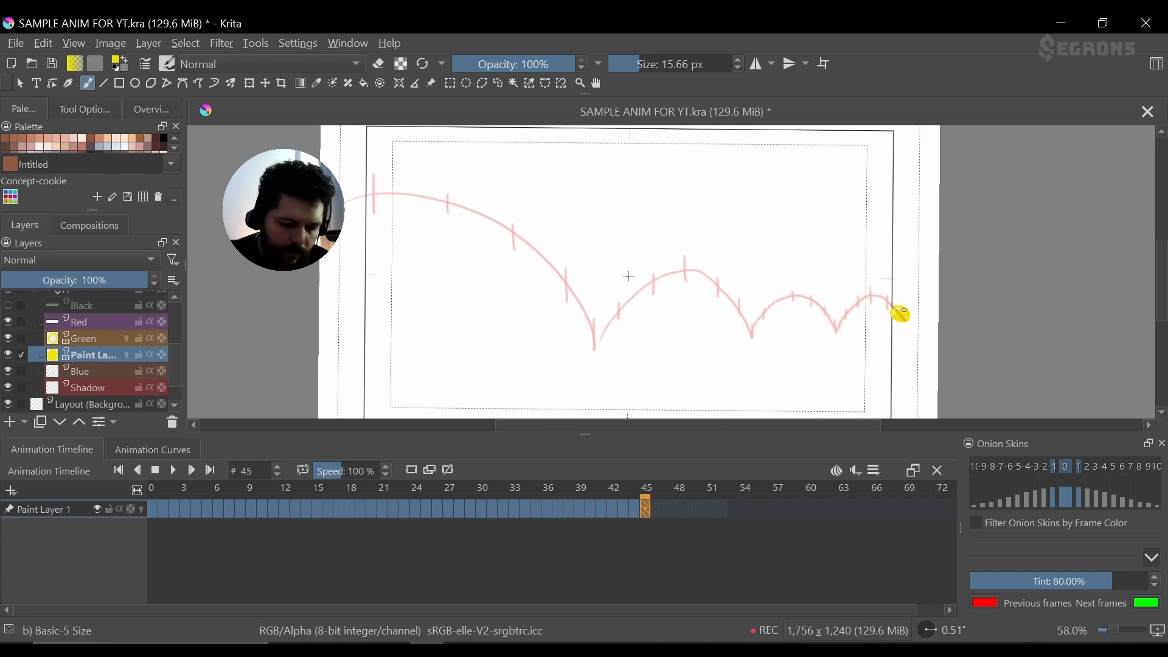
{"action": "key", "text": "Right"}
{"action": "key", "text": "Right"}
{"action": "left_click", "coordinate": [680, 510]}
{"action": "key", "text": "Right"}
{"action": "left_click", "coordinate": [894, 312]}
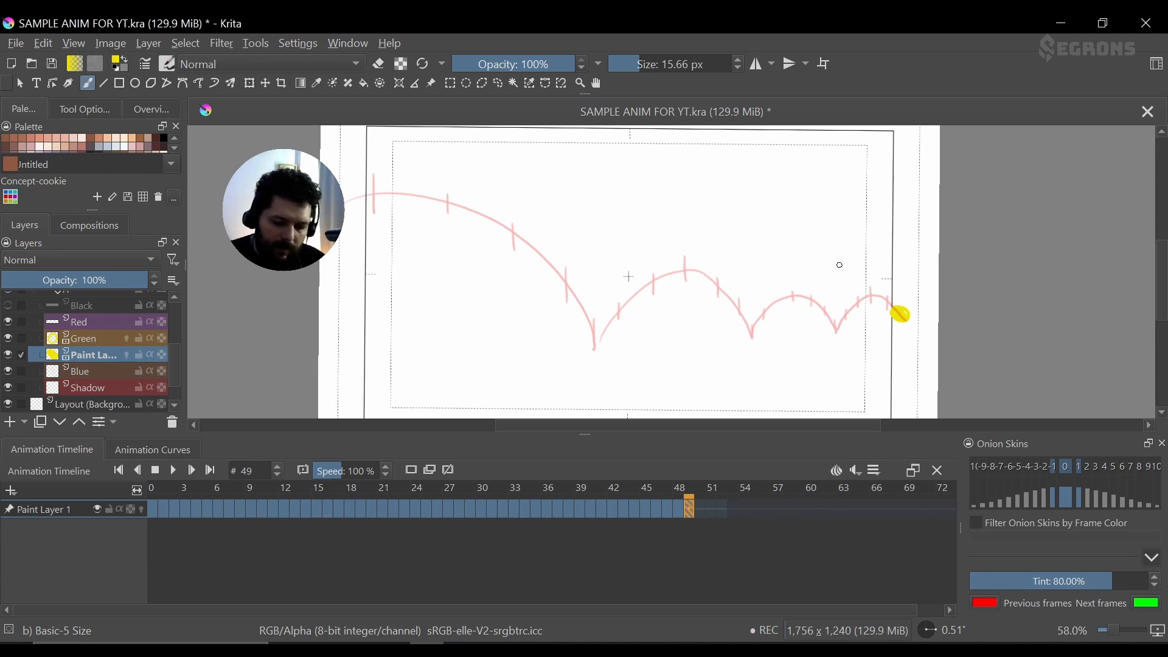
- Remove the surplus keyframes 46 to 49 from the yellow fill layer
{"action": "left_click", "coordinate": [678, 510]}
{"action": "left_click", "coordinate": [667, 510]}
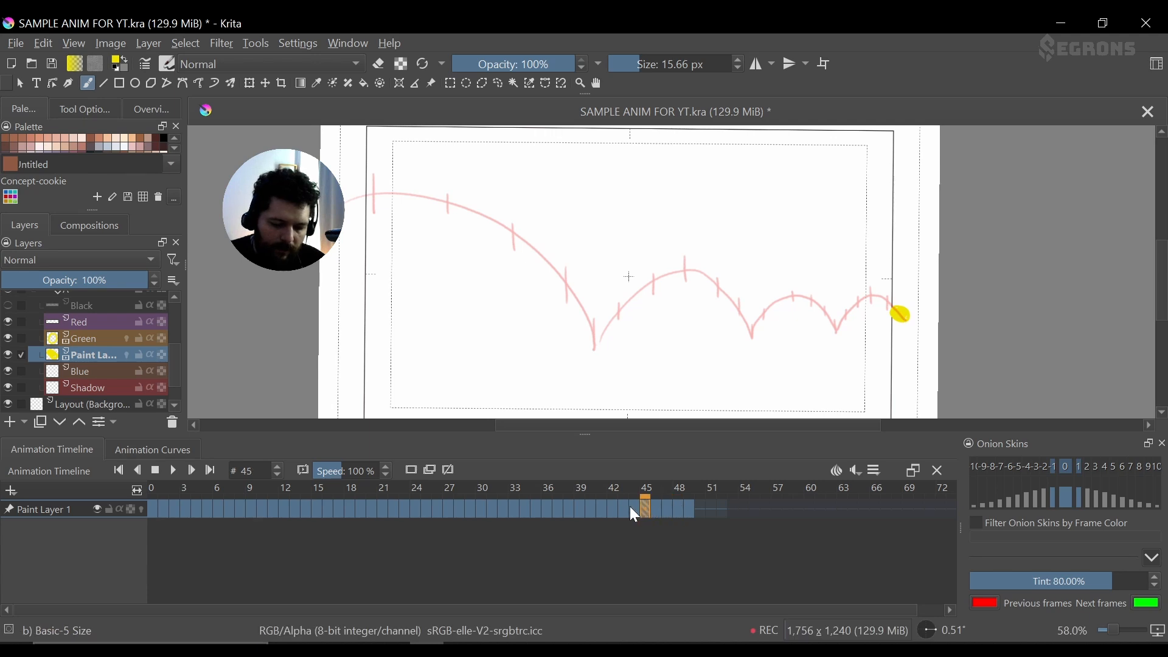
{"action": "left_click", "coordinate": [633, 510]}
{"action": "left_click", "coordinate": [646, 510]}
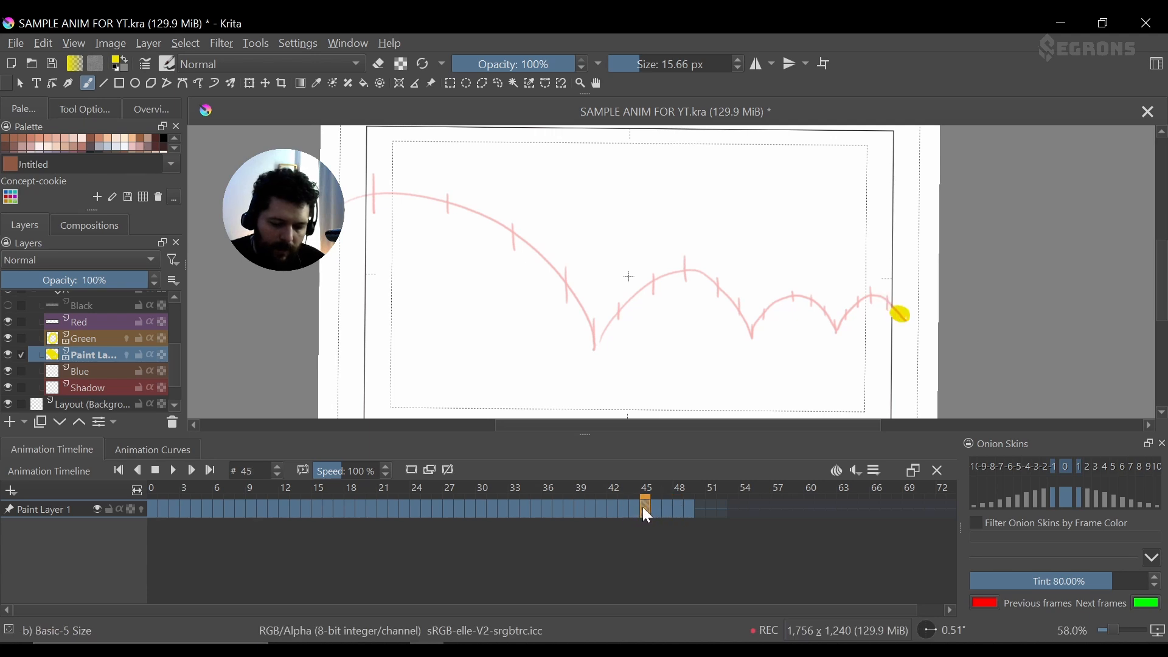
{"action": "right_click", "coordinate": [689, 508]}
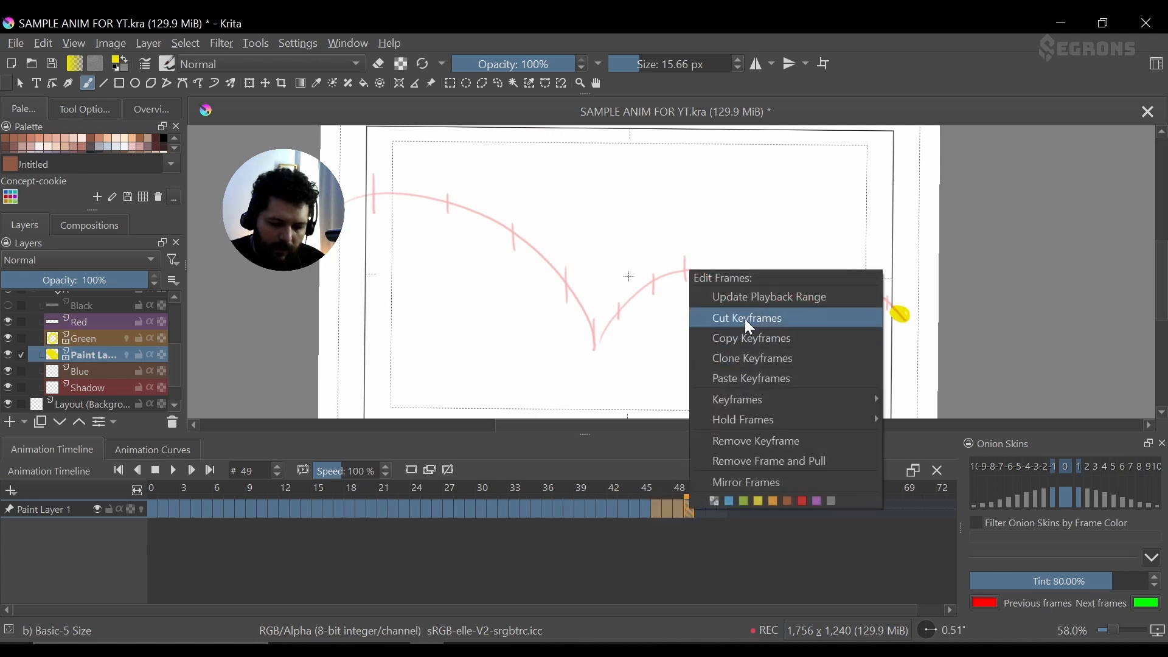
{"action": "left_click", "coordinate": [754, 442]}
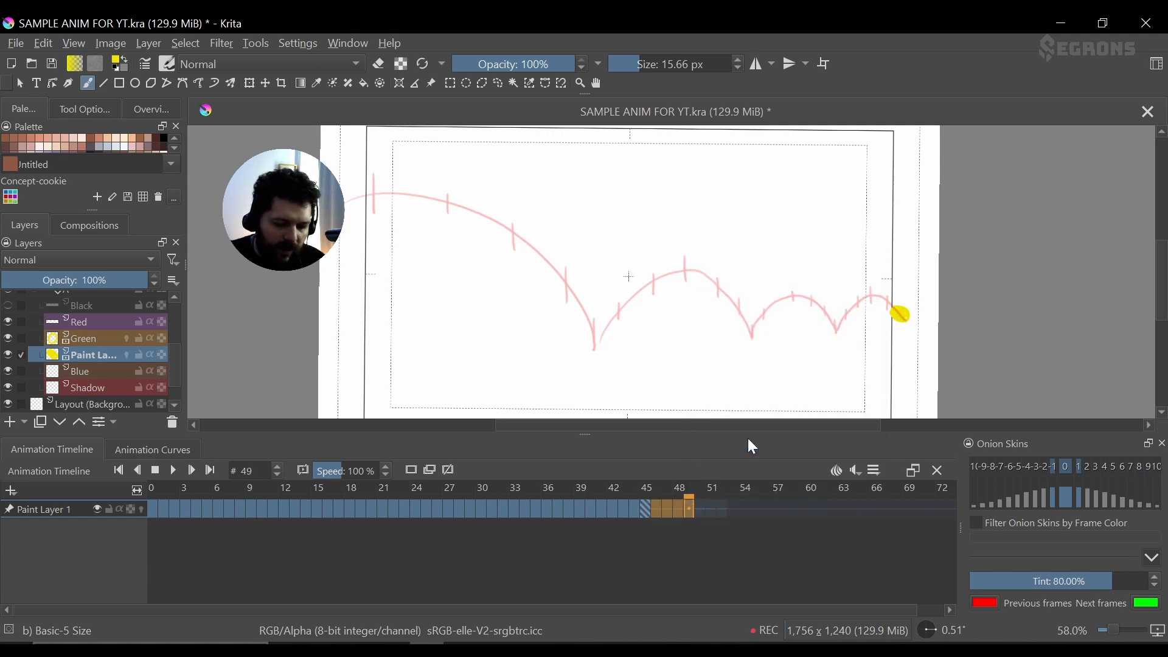
{"action": "left_click", "coordinate": [541, 542]}
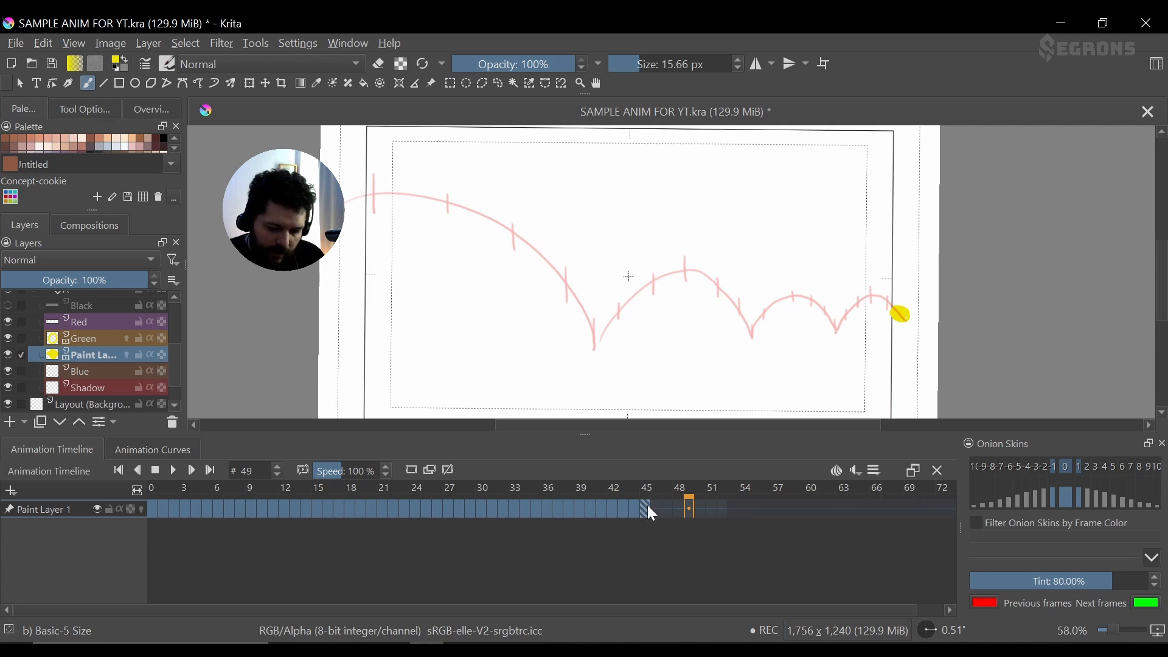
- Set the animation's clip end to frame 45
{"action": "left_click", "coordinate": [872, 474]}
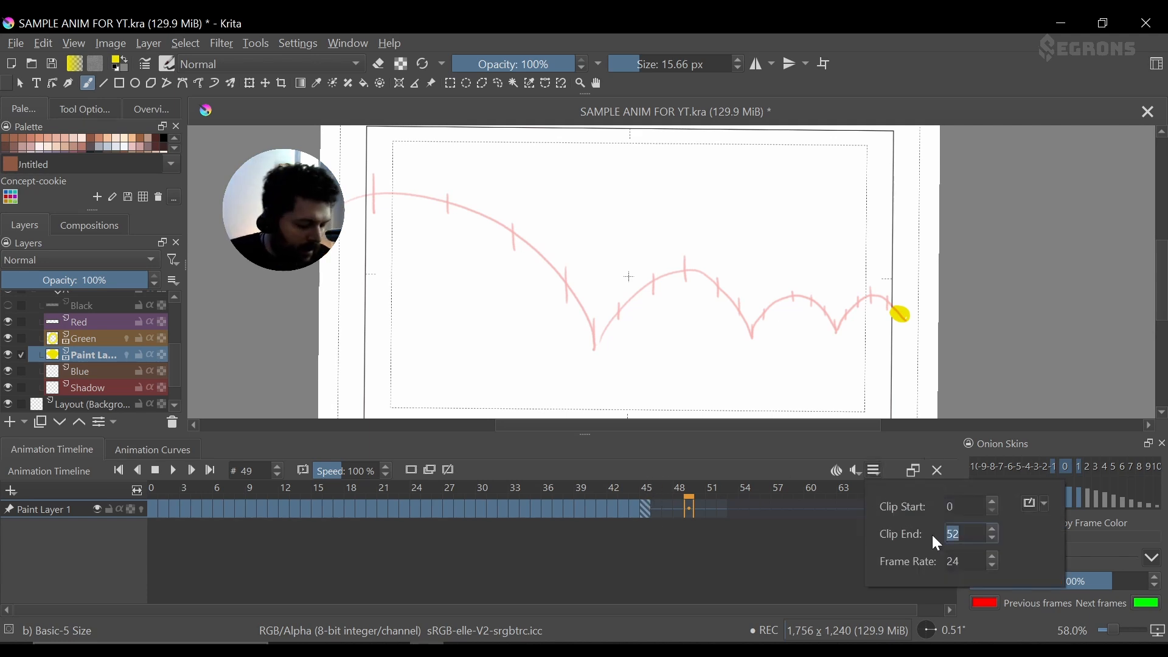
{"action": "type", "text": "4"}
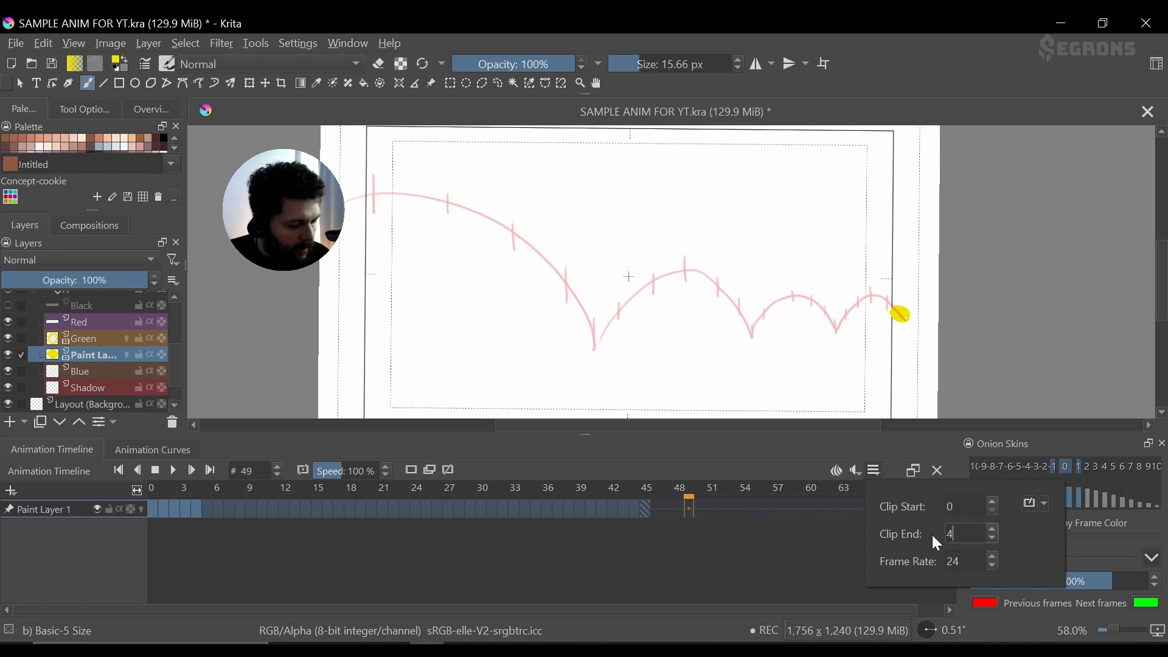
{"action": "type", "text": "5"}
{"action": "left_click", "coordinate": [826, 549]}
- Play the filled bouncing ball animation from frame 0, then stop playback
{"action": "left_click_drag", "start_coordinate": [645, 500], "coordinate": [152, 510]}
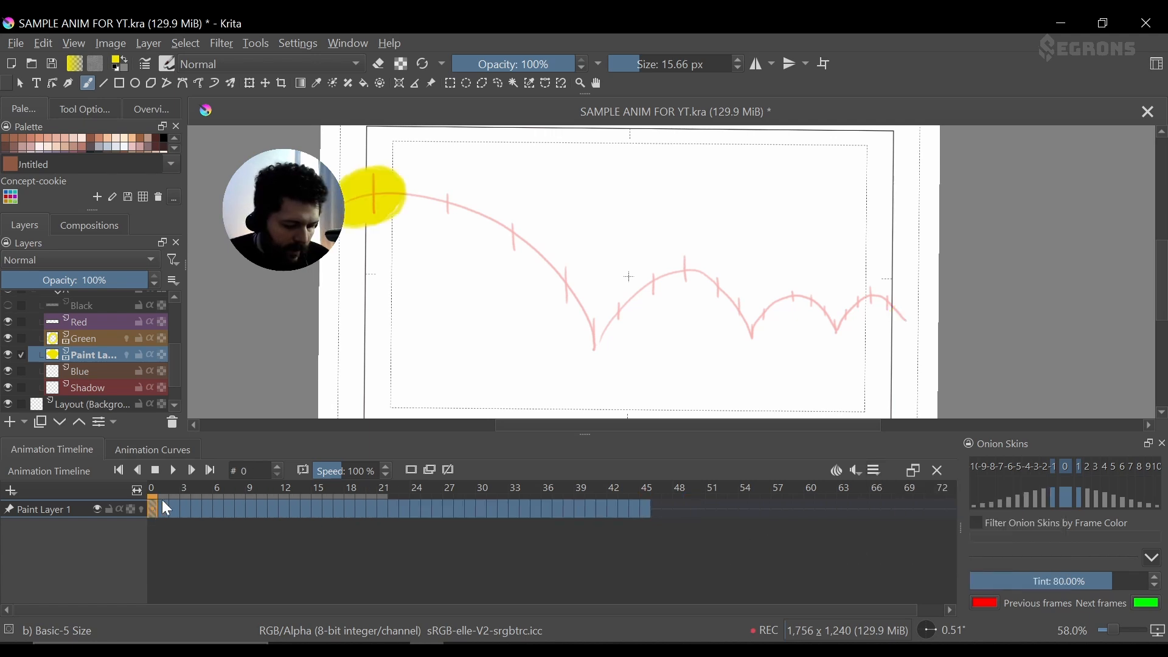
{"action": "left_click", "coordinate": [173, 470]}
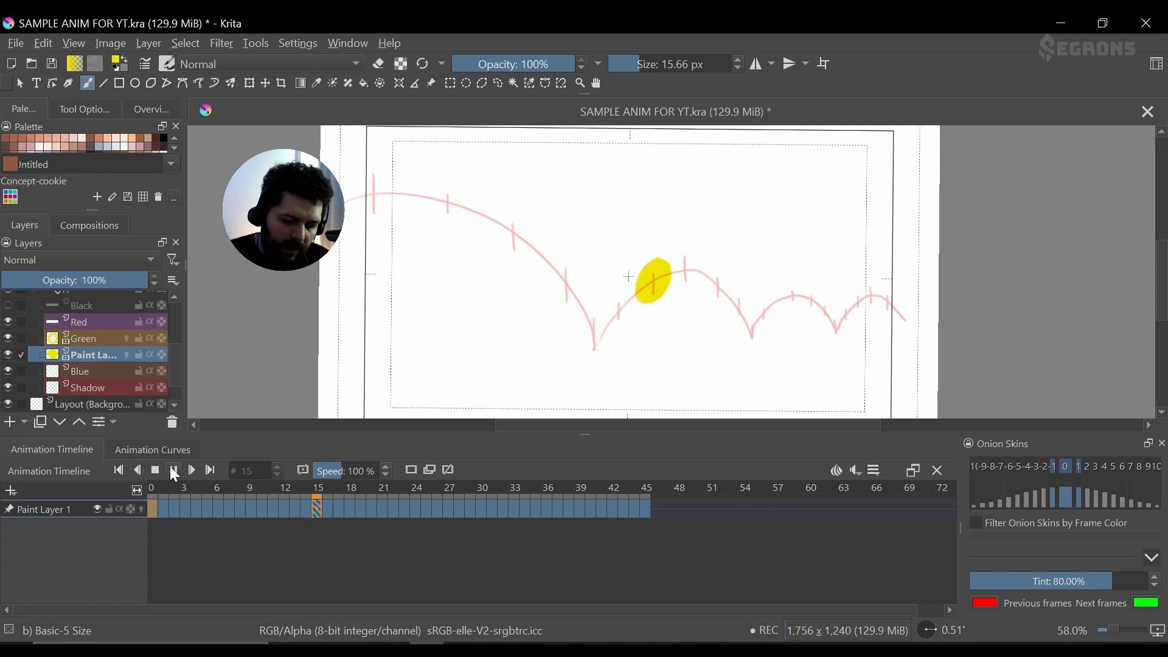
{"action": "left_click", "coordinate": [174, 471]}
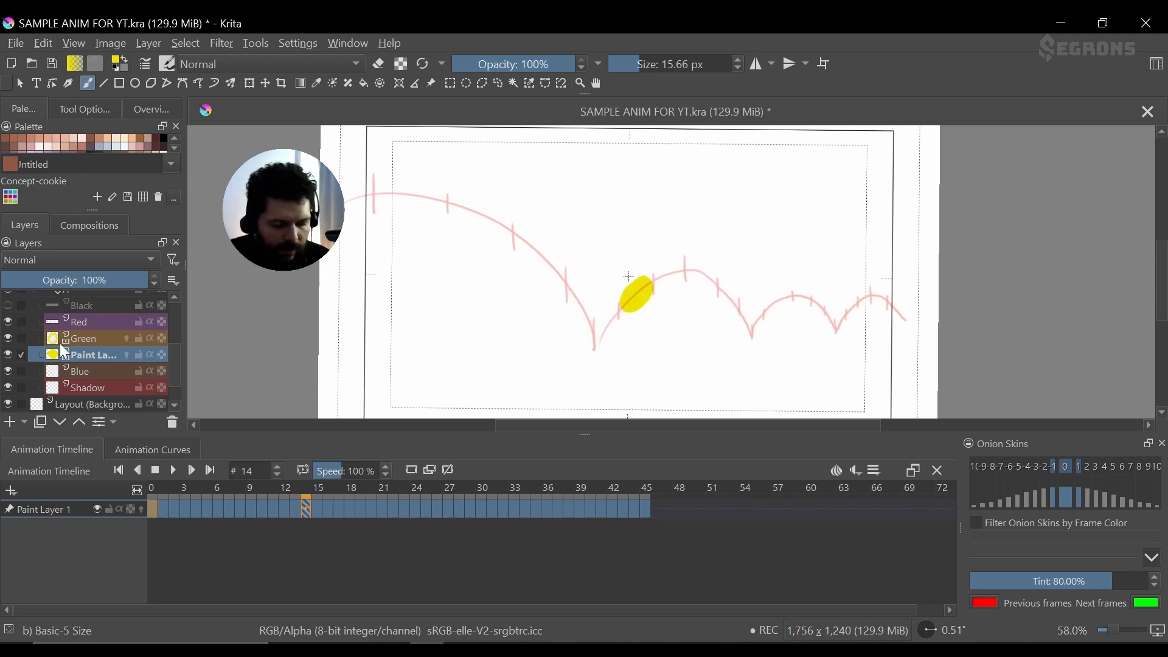
- Select the Shadow layer and add a blank keyframe at frame 0
{"action": "mouse_move", "coordinate": [12, 332]}
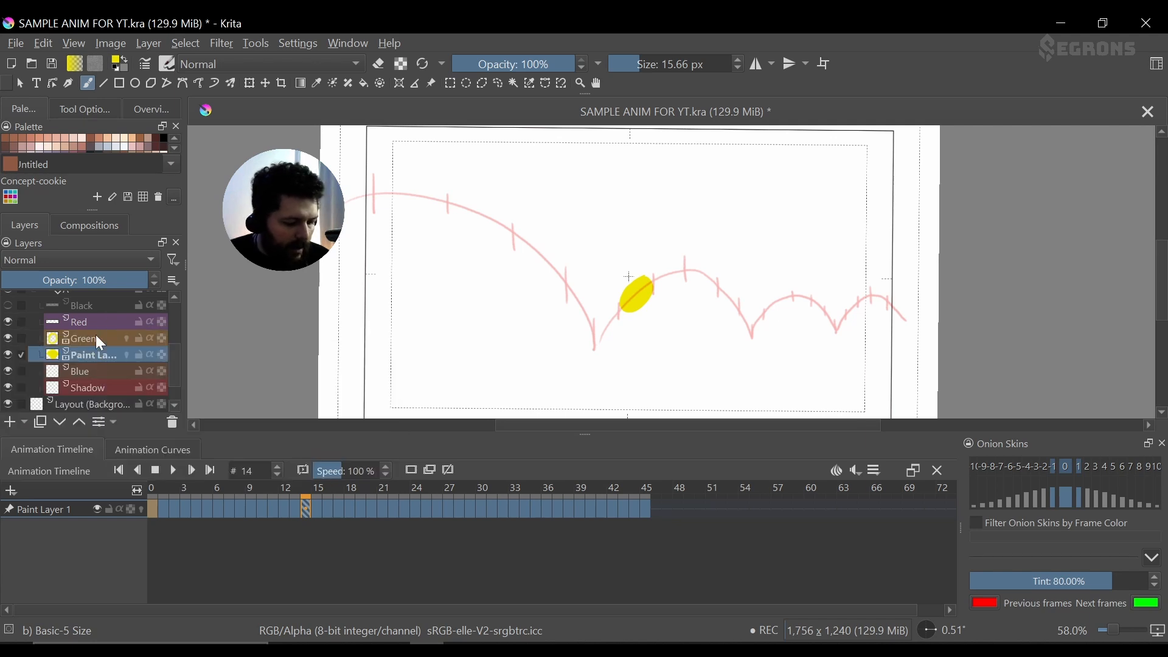
{"action": "left_click", "coordinate": [90, 372]}
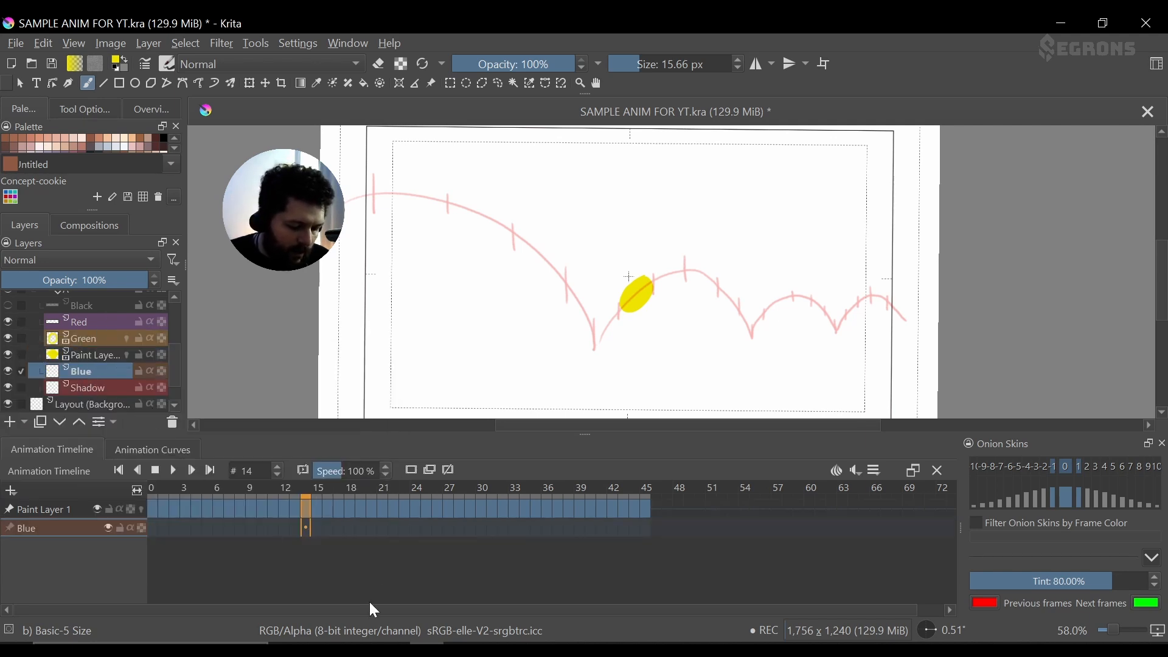
{"action": "left_click", "coordinate": [101, 385]}
{"action": "left_click", "coordinate": [92, 358]}
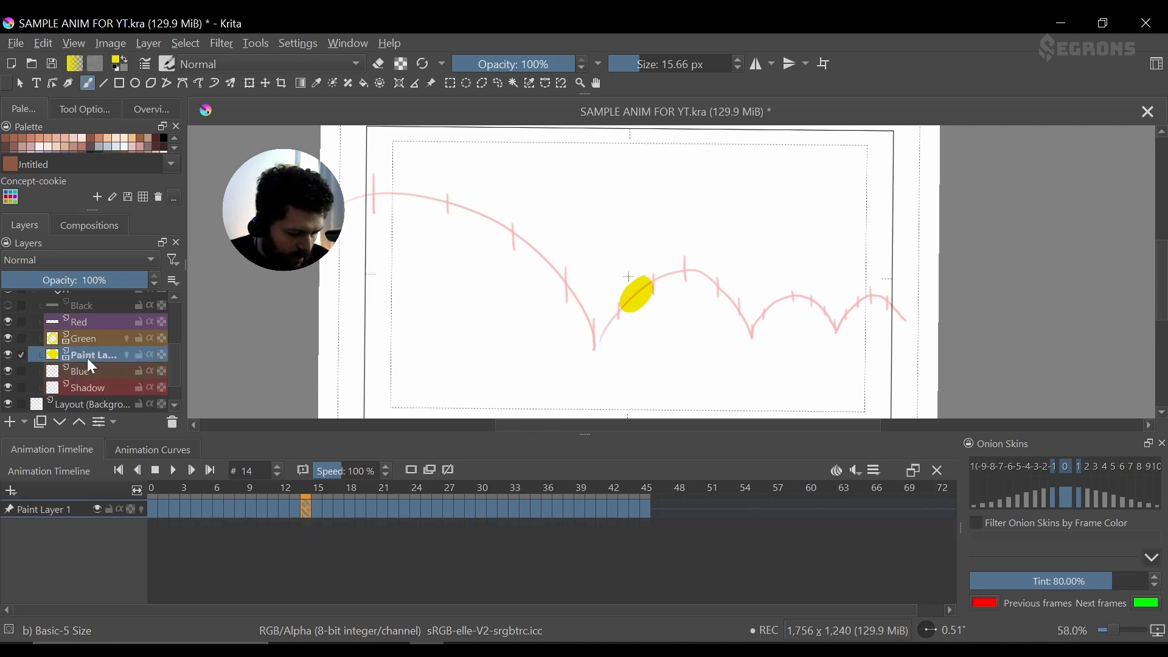
{"action": "left_click", "coordinate": [105, 387]}
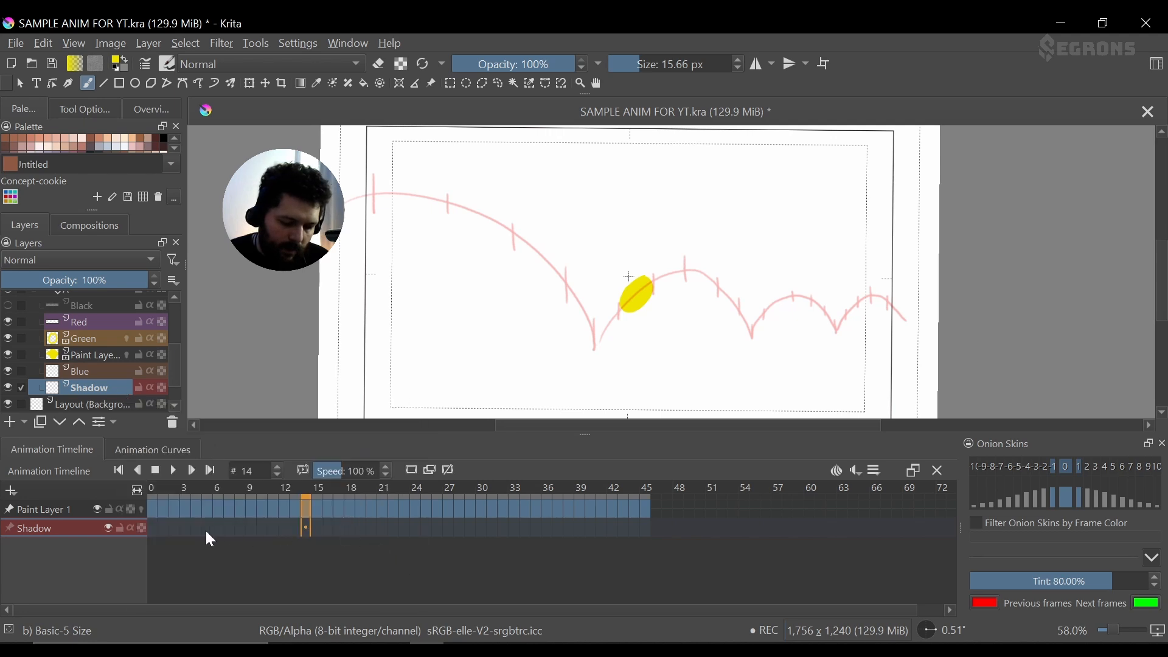
{"action": "left_click", "coordinate": [156, 531]}
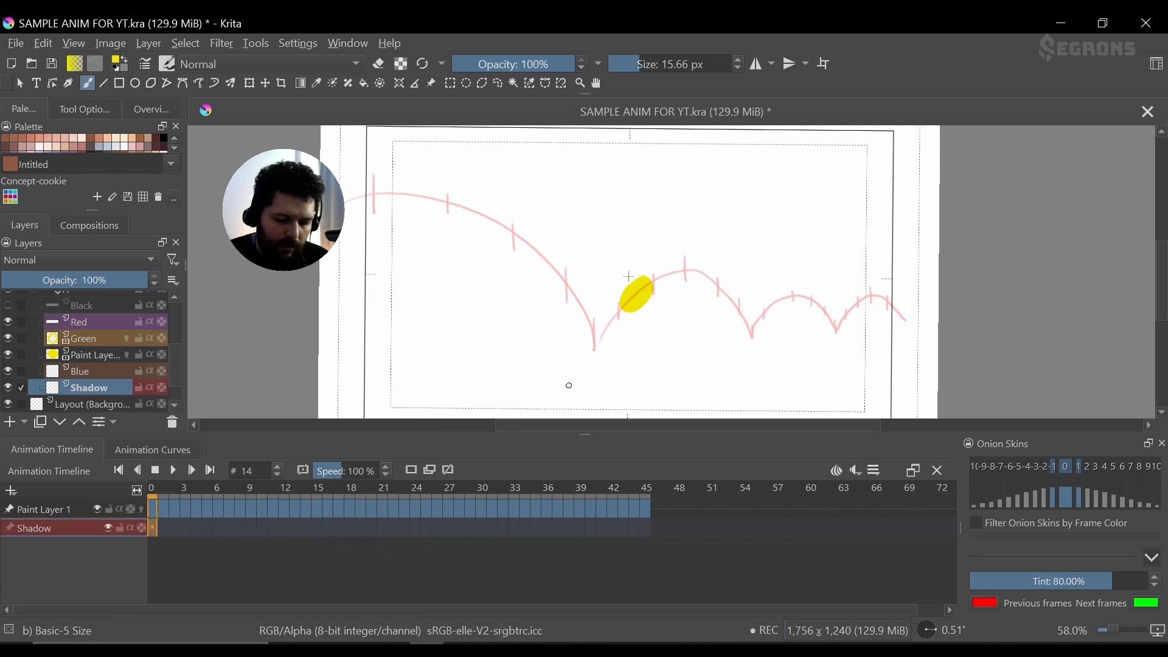
{"action": "left_click", "coordinate": [417, 469]}
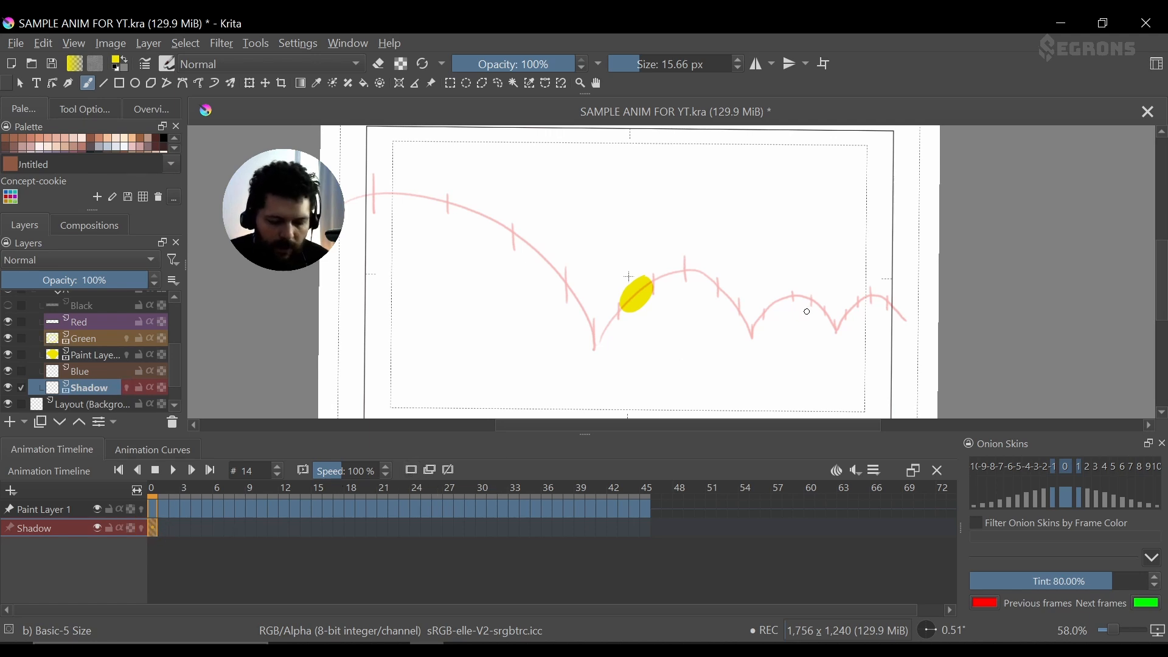
- Switch to the Ellipse tool and try a flat filled shadow on the ground below the ball, undoing the trial shapes
{"action": "left_click_drag", "start_coordinate": [593, 362], "coordinate": [608, 362]}
{"action": "key", "text": "ctrl+z"}
{"action": "left_click", "coordinate": [136, 83]}
{"action": "left_click_drag", "start_coordinate": [608, 360], "coordinate": [670, 371]}
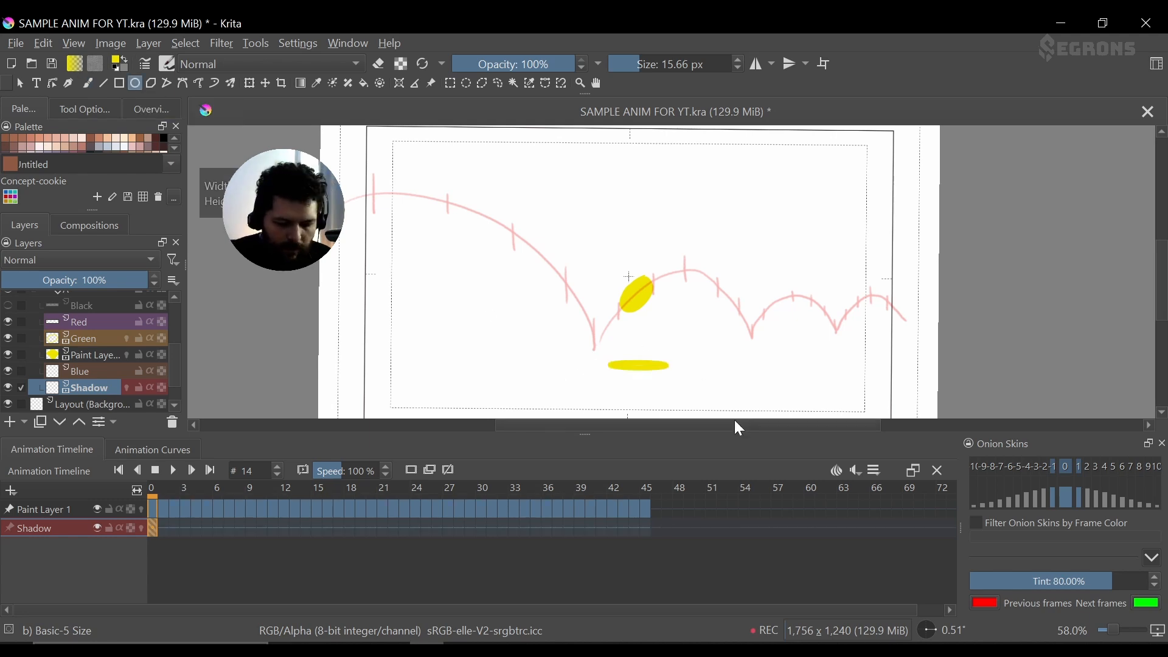
{"action": "key", "text": "ctrl+z"}
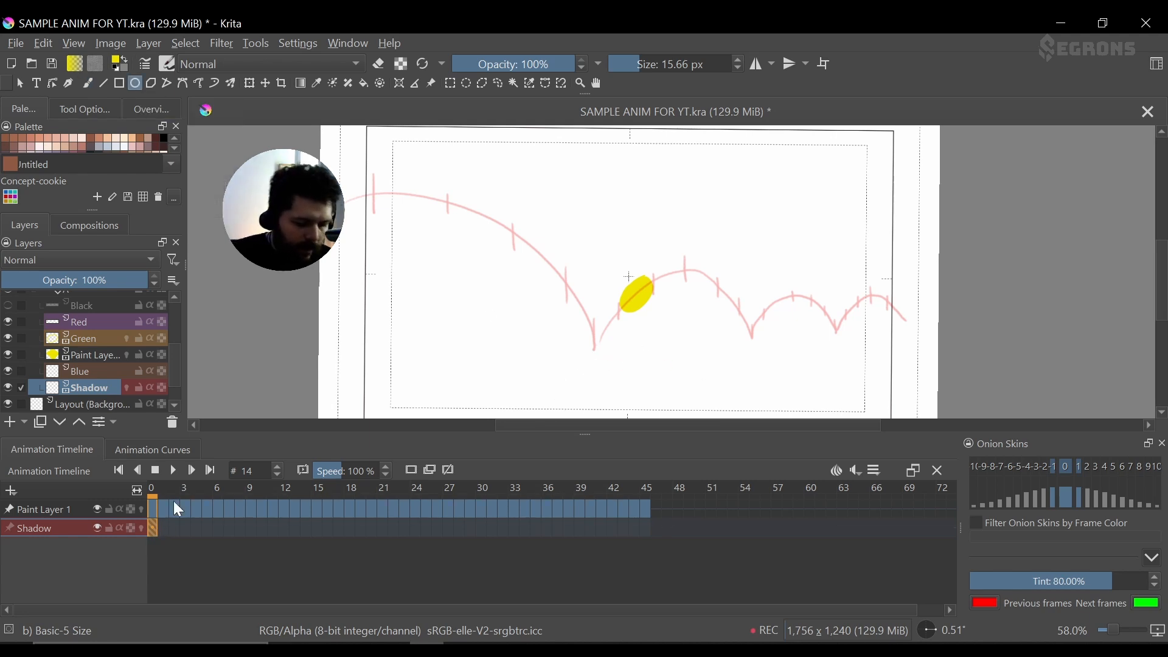
- Change the foreground colour to a dark, near-black shade for the ball's shadow
{"action": "left_click", "coordinate": [119, 64]}
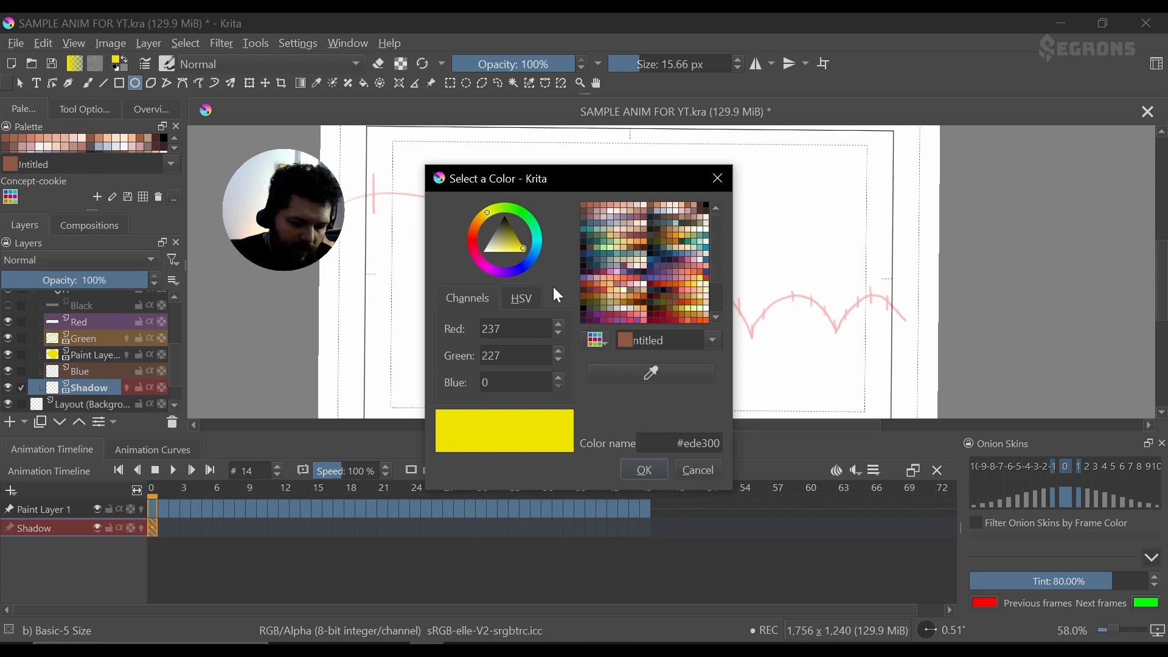
{"action": "left_click", "coordinate": [717, 178]}
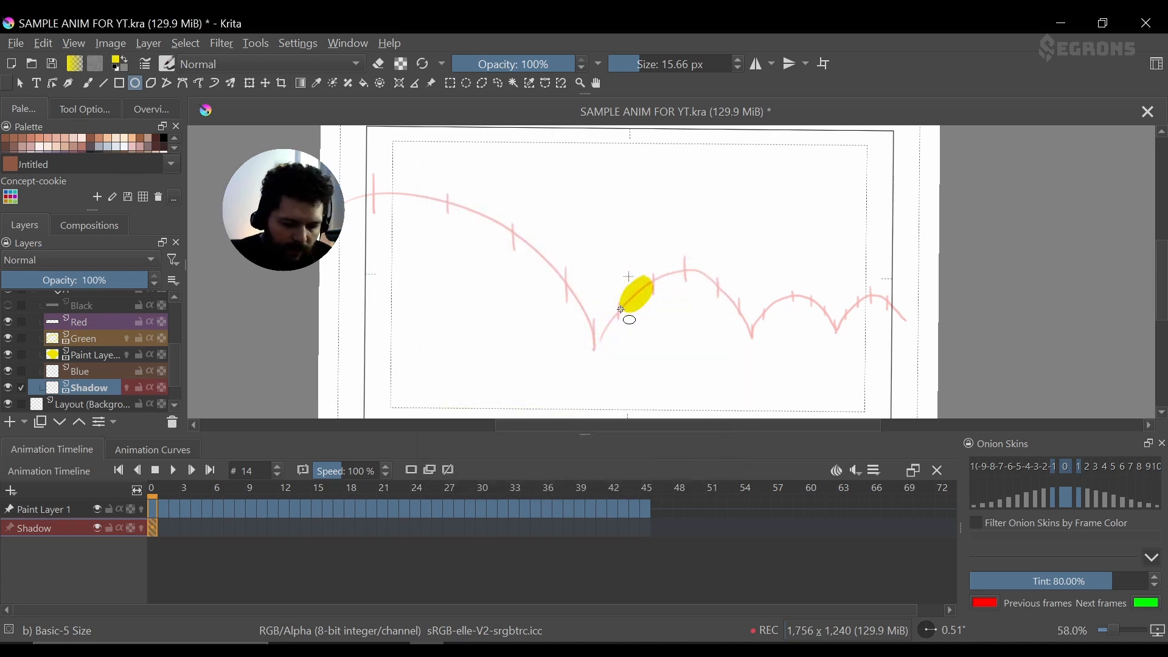
{"action": "right_click", "coordinate": [605, 293]}
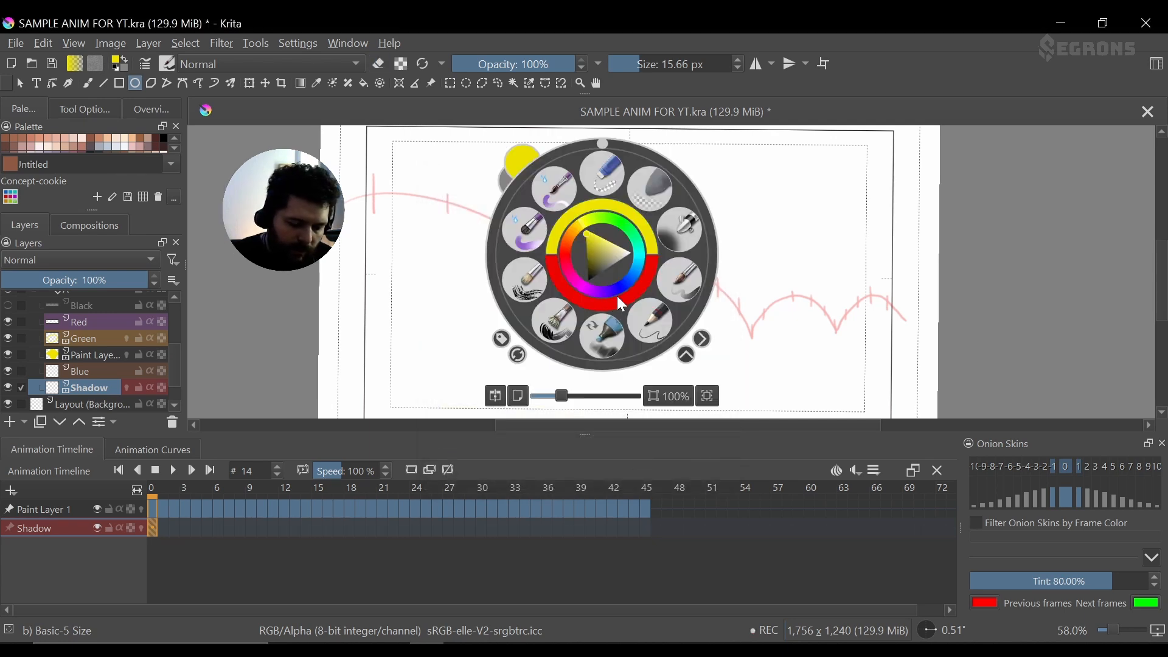
{"action": "left_click", "coordinate": [587, 280]}
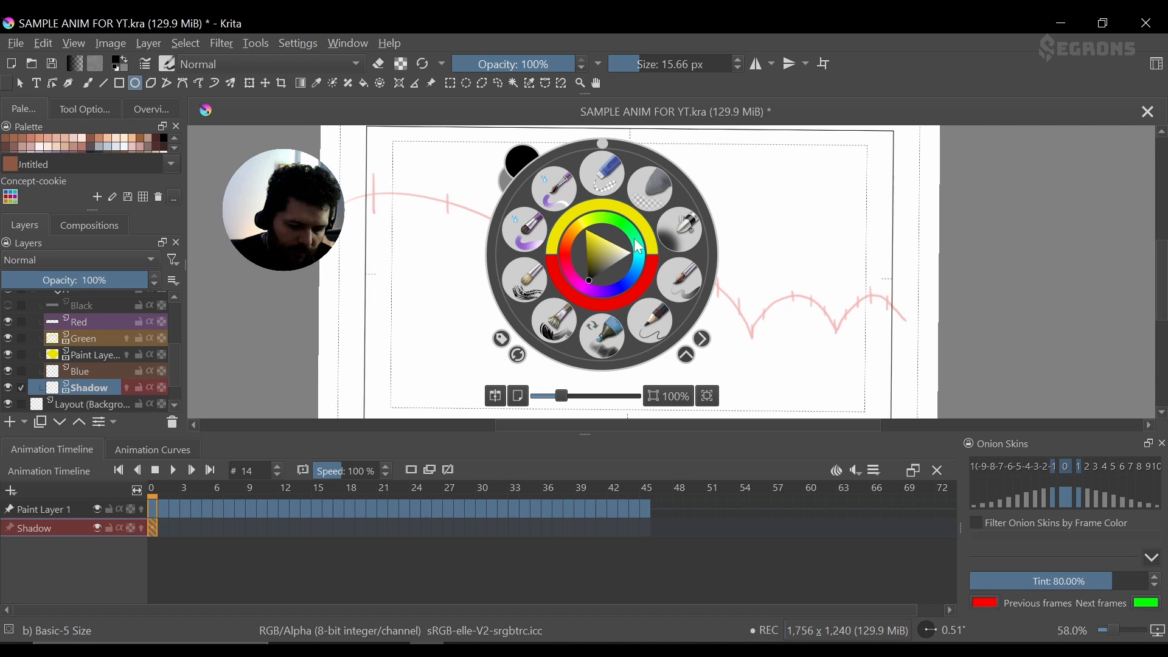
{"action": "left_click", "coordinate": [597, 271]}
{"action": "right_click", "coordinate": [681, 290]}
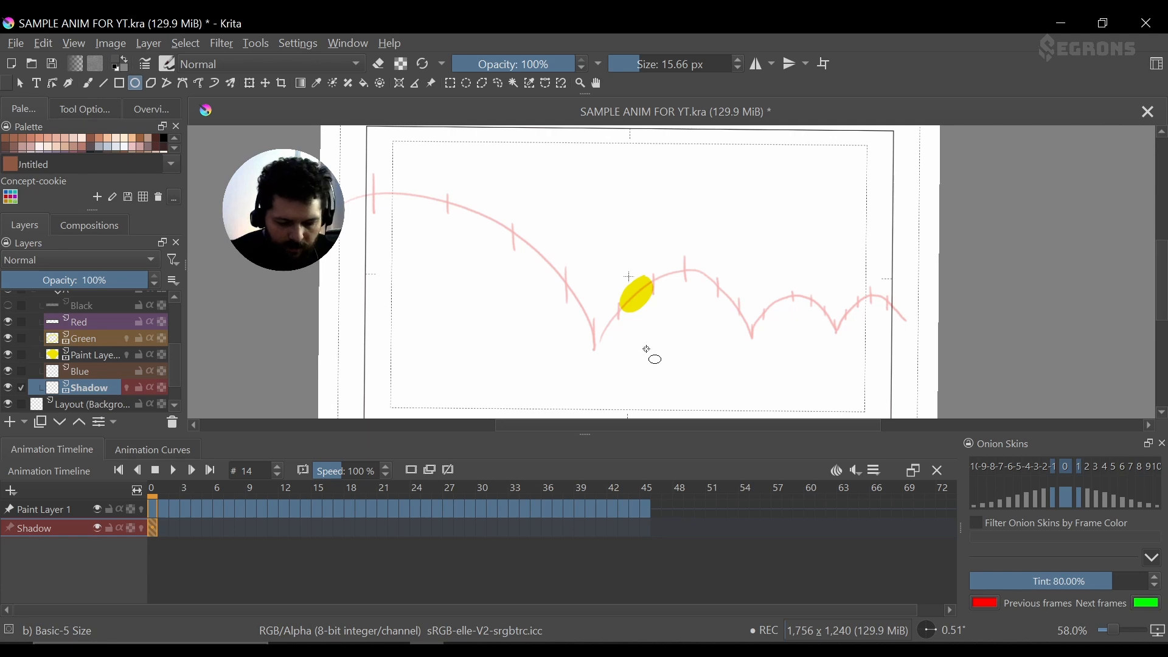
- Try a flat elliptical shadow on the ground below the ball at frame 0 and undo it
{"action": "left_click_drag", "start_coordinate": [646, 350], "coordinate": [664, 351]}
{"action": "left_click", "coordinate": [156, 529]}
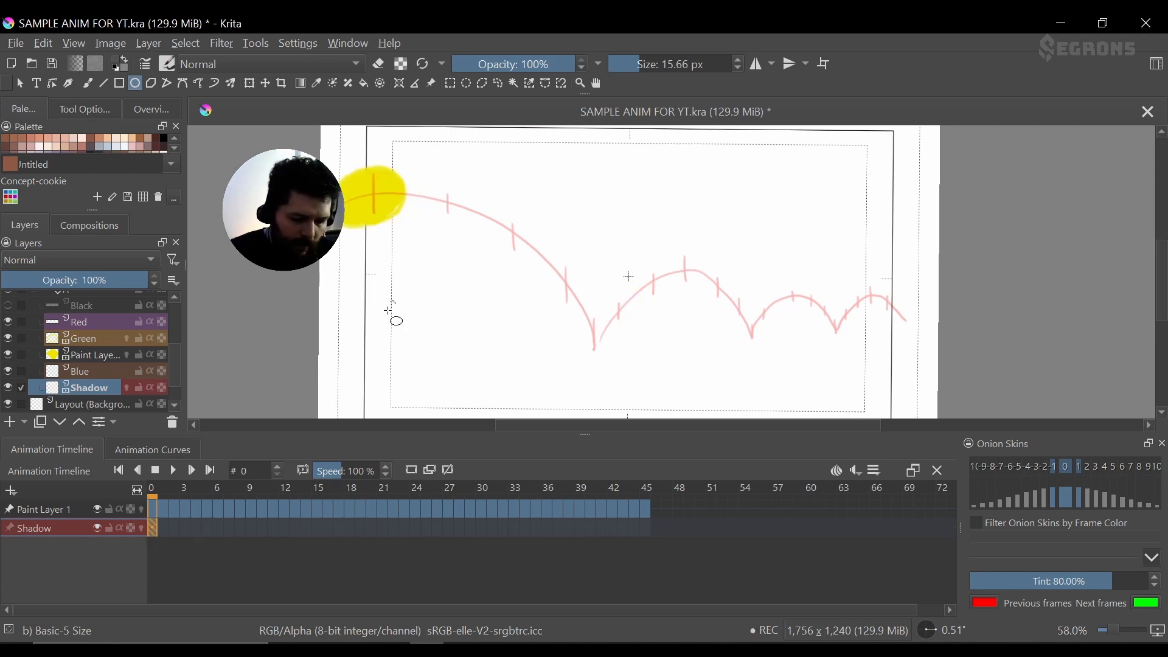
{"action": "left_click_drag", "start_coordinate": [340, 369], "coordinate": [416, 378]}
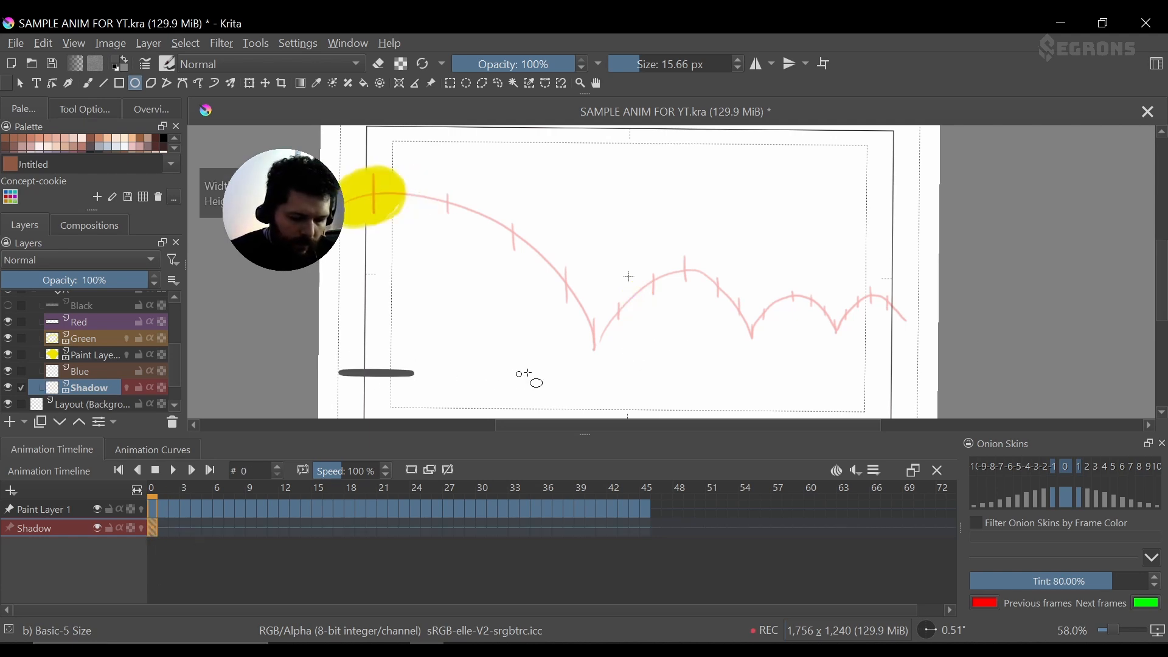
{"action": "key", "text": "ctrl+z"}
- Show the Black layer's ground line and try elliptical shadow shapes at its start, undoing them
{"action": "left_click", "coordinate": [9, 306]}
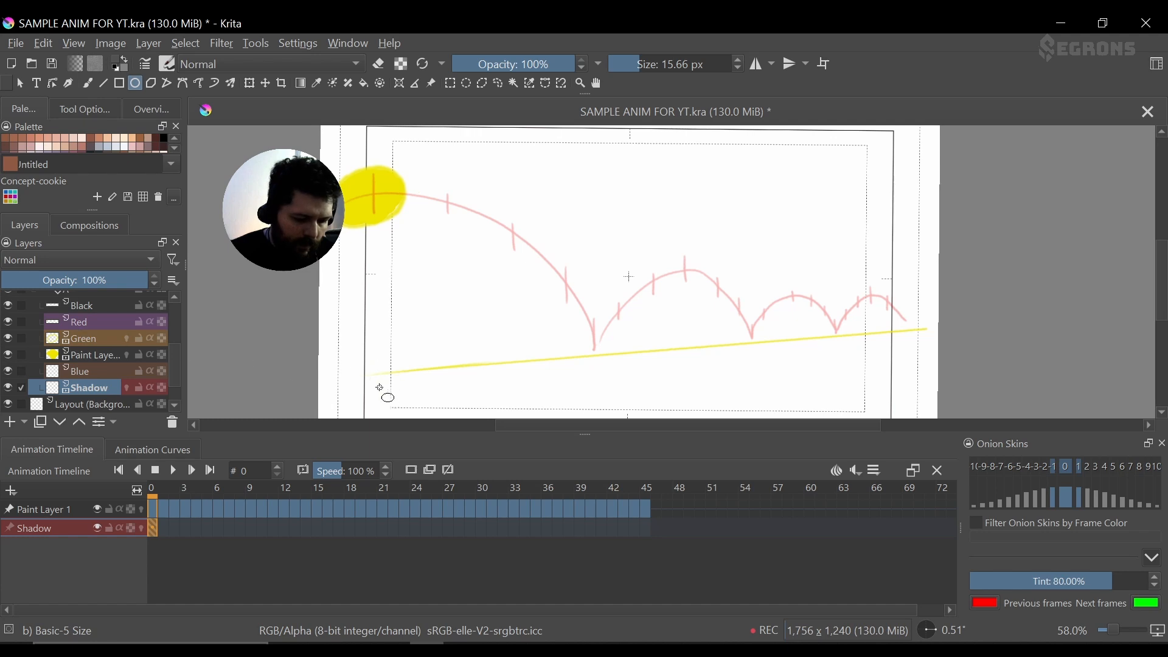
{"action": "left_click_drag", "start_coordinate": [345, 387], "coordinate": [424, 365]}
{"action": "key", "text": "ctrl+z"}
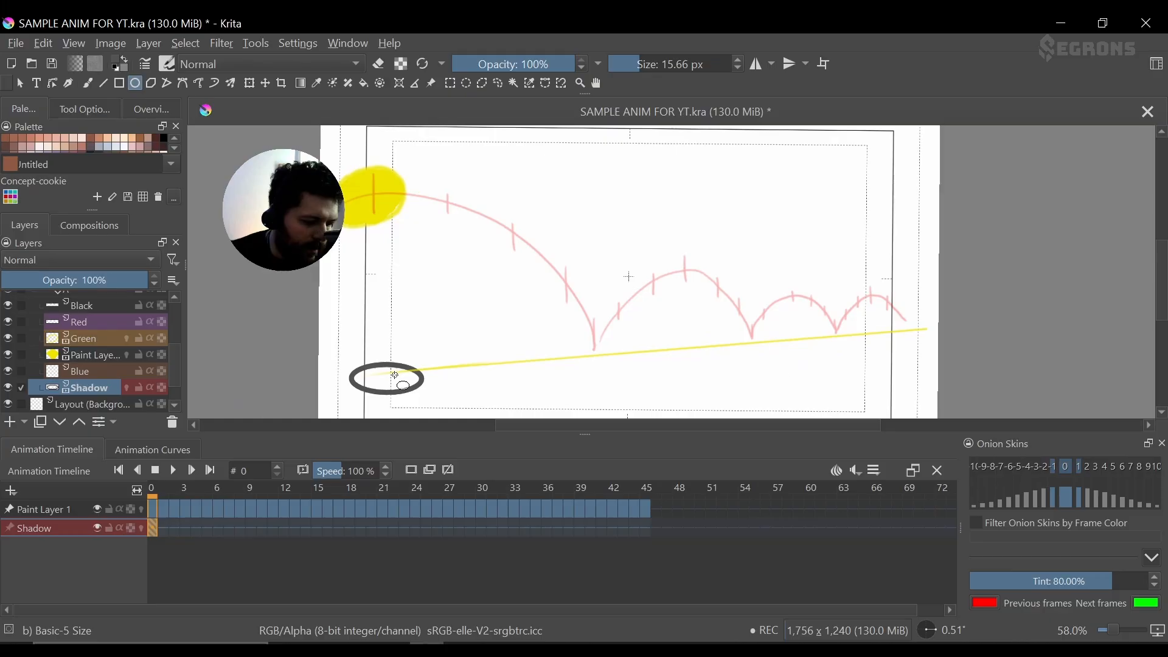
{"action": "left_click_drag", "start_coordinate": [366, 372], "coordinate": [413, 376]}
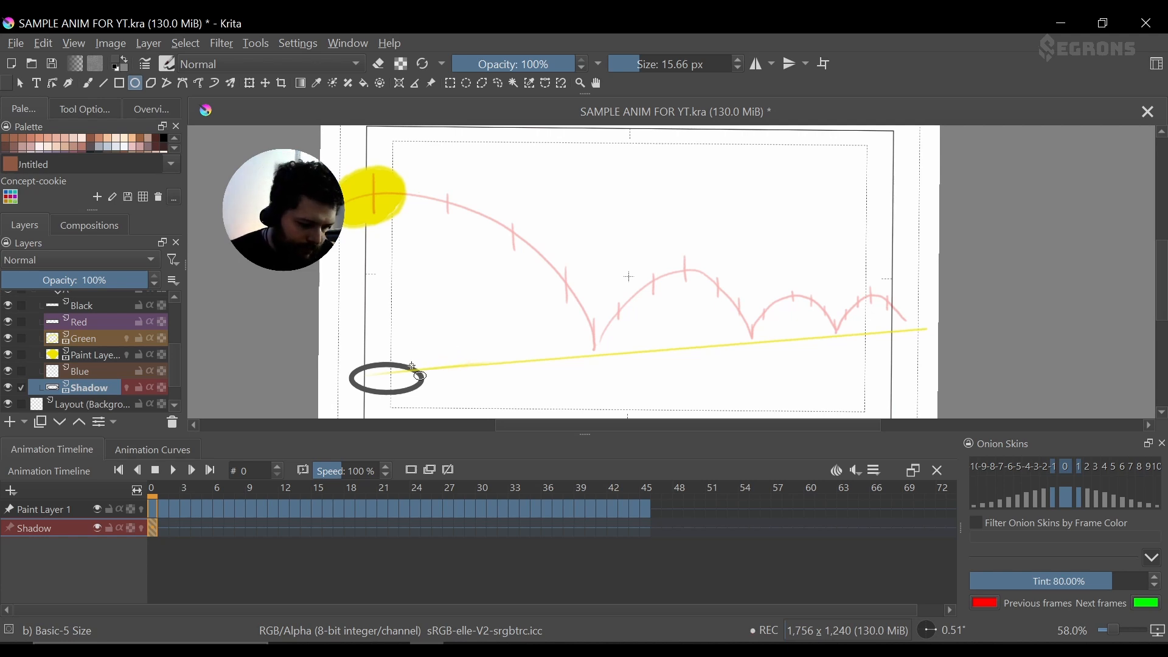
{"action": "key", "text": "ctrl+z"}
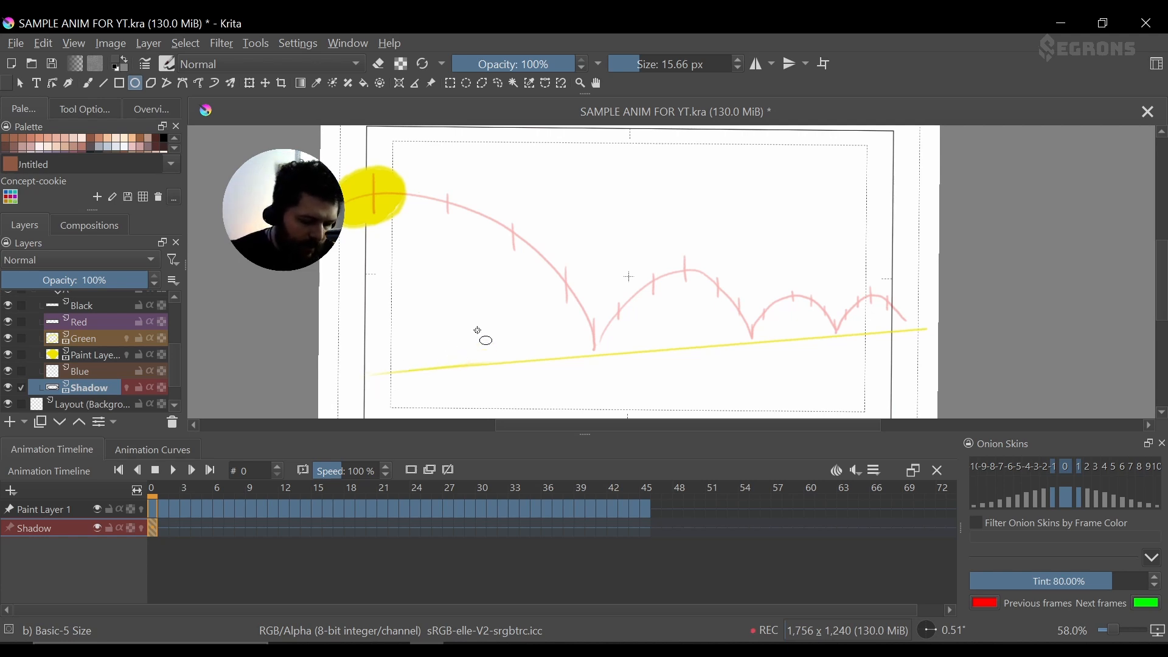
- Switch to the Freehand Brush and paint the ball's shadow along the ground line from frame 0, undoing the unwanted strokes
{"action": "left_click", "coordinate": [164, 64]}
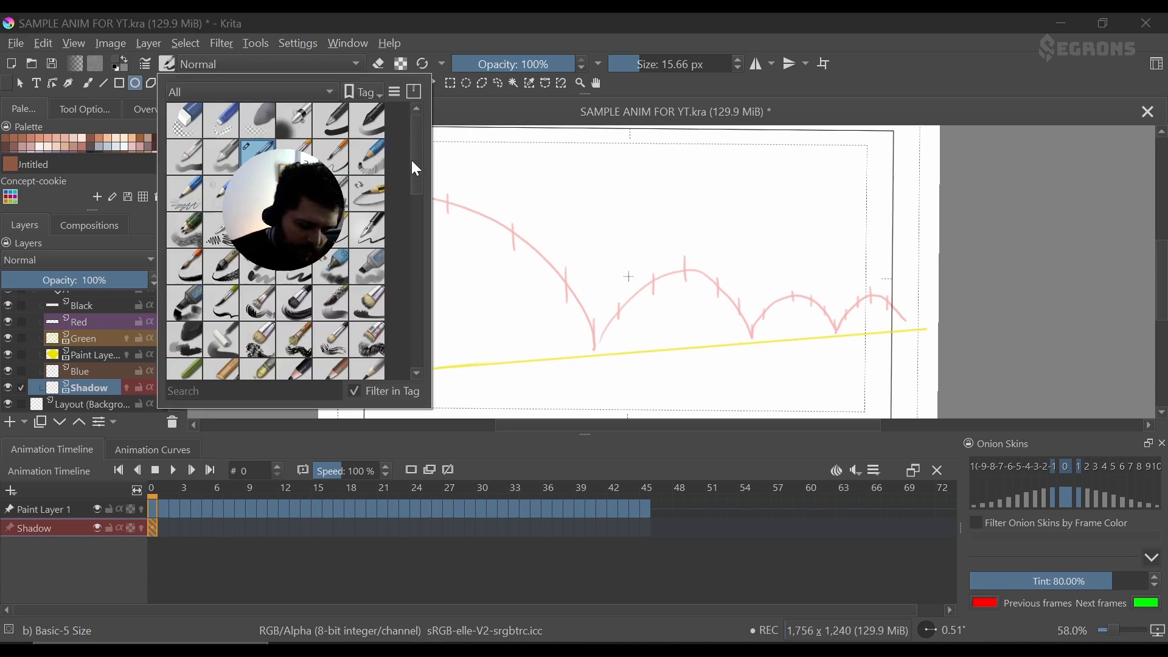
{"action": "left_click", "coordinate": [461, 106]}
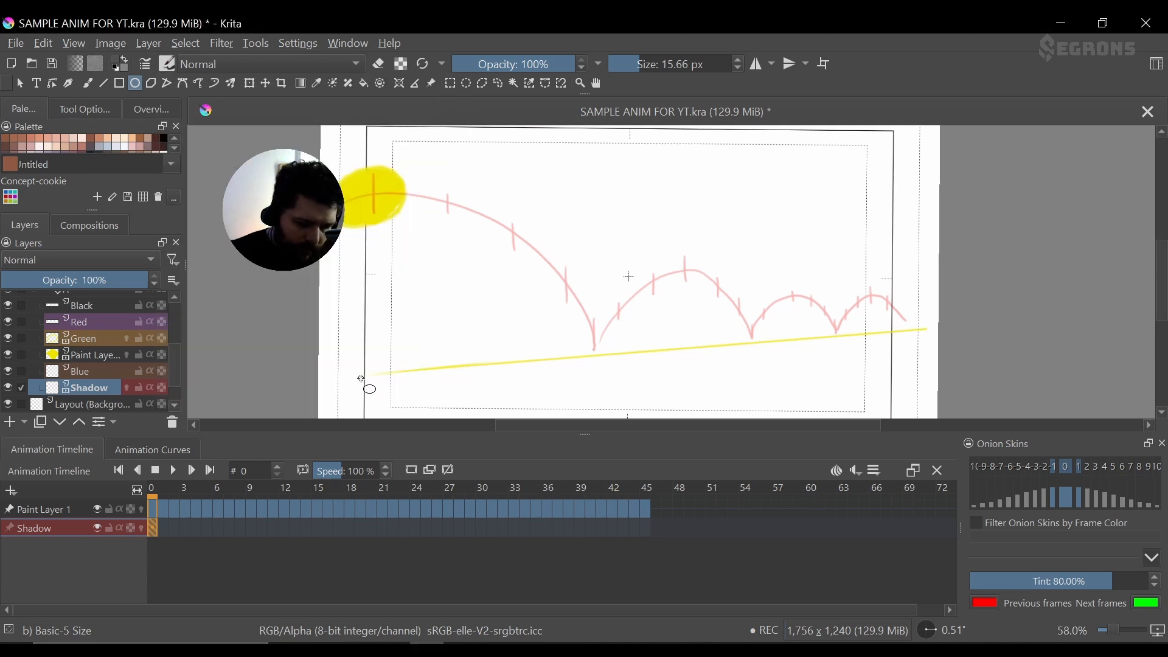
{"action": "left_click", "coordinate": [86, 83]}
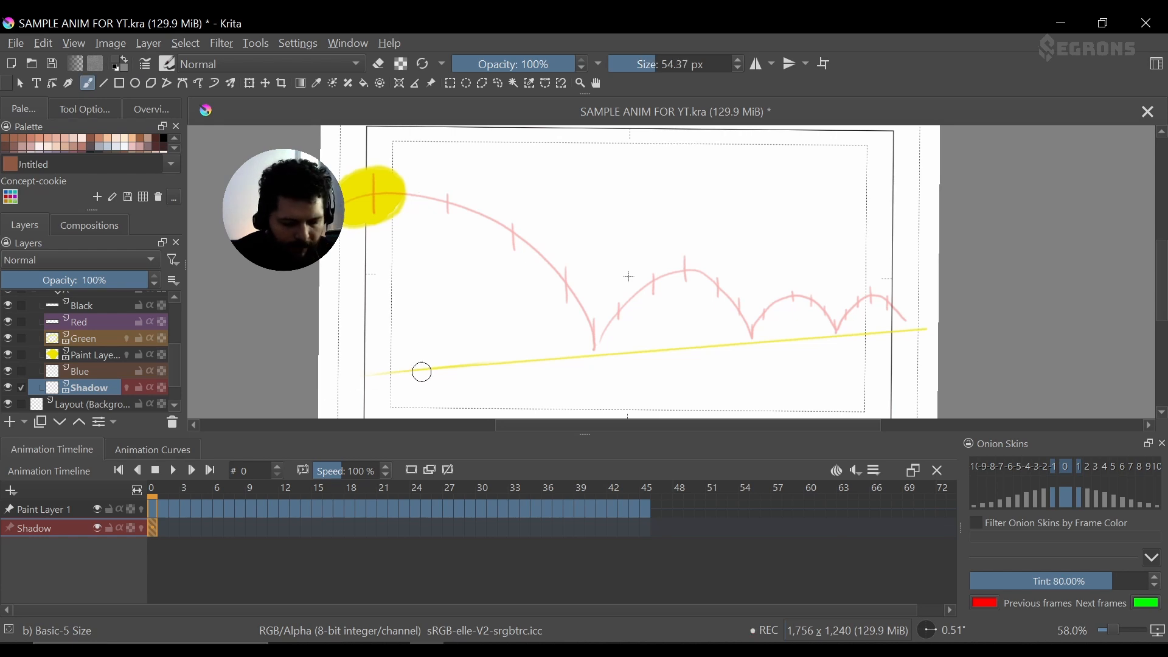
{"action": "mouse_move", "coordinate": [399, 376]}
{"action": "left_mouse_down"}
{"action": "mouse_move", "coordinate": [345, 385]}
{"action": "mouse_move", "coordinate": [519, 365]}
{"action": "mouse_move", "coordinate": [472, 360]}
{"action": "mouse_move", "coordinate": [451, 370]}
{"action": "mouse_move", "coordinate": [674, 347]}
{"action": "left_mouse_up"}
{"action": "key", "text": "Right"}
{"action": "key", "text": "Right"}
{"action": "key", "text": "Right"}
{"action": "key", "text": "Right"}
{"action": "key", "text": "ctrl+z"}
{"action": "key", "text": "ctrl+z"}
- Paint the shadow beneath the falling ball on the ground line in the frames up to frame 8
{"action": "key", "text": "Left"}
{"action": "key", "text": "Right"}
{"action": "key", "text": "Right"}
{"action": "key", "text": "Right"}
{"action": "key", "text": "Right"}
{"action": "key", "text": "Right"}
{"action": "key", "text": "Right"}
- Paint the shadow under the ball through the first landing and rebound, frames 9 to 15
{"action": "left_click", "coordinate": [250, 528]}
{"action": "left_click", "coordinate": [261, 528]}
{"action": "left_click", "coordinate": [273, 529]}
{"action": "left_click", "coordinate": [283, 531]}
{"action": "key", "text": "Left"}
{"action": "key", "text": "Right"}
{"action": "key", "text": "Right"}
{"action": "key", "text": "Right"}
{"action": "key", "text": "Right"}
- Paint the shadow under the ball through the second landing, frames 16 to 24
{"action": "left_click", "coordinate": [328, 528]}
{"action": "left_click", "coordinate": [339, 528]}
{"action": "left_click", "coordinate": [350, 528]}
{"action": "mouse_move", "coordinate": [713, 343]}
{"action": "left_mouse_down"}
{"action": "mouse_move", "coordinate": [684, 346]}
{"action": "mouse_move", "coordinate": [700, 348]}
{"action": "left_mouse_up"}
{"action": "left_click", "coordinate": [360, 526]}
{"action": "key", "text": "Right"}
{"action": "mouse_move", "coordinate": [736, 343]}
{"action": "left_mouse_down"}
{"action": "mouse_move", "coordinate": [710, 347]}
{"action": "mouse_move", "coordinate": [765, 342]}
{"action": "left_mouse_up"}
{"action": "key", "text": "Right"}
{"action": "key", "text": "Right"}
{"action": "key", "text": "Right"}
{"action": "key", "text": "Right"}
- Paint the shadow on the ground line beneath the ball in frames 25 to 28
{"action": "left_click", "coordinate": [426, 526]}
{"action": "left_click", "coordinate": [441, 527]}
{"action": "left_click", "coordinate": [448, 526]}
{"action": "left_click", "coordinate": [459, 527]}
{"action": "mouse_move", "coordinate": [803, 338]}
{"action": "left_mouse_down"}
{"action": "mouse_move", "coordinate": [788, 340]}
{"action": "mouse_move", "coordinate": [834, 340]}
{"action": "left_mouse_up"}
- Paint the small shadow beneath the ball as it drops to the third landing, frames 29 to 36
{"action": "left_click", "coordinate": [477, 527]}
{"action": "left_click", "coordinate": [471, 526]}
{"action": "left_click", "coordinate": [491, 528]}
{"action": "left_click", "coordinate": [503, 531]}
{"action": "key", "text": "Right"}
{"action": "key", "text": "Right"}
{"action": "left_click_drag", "start_coordinate": [525, 527], "coordinate": [537, 525]}
{"action": "left_click", "coordinate": [547, 527]}
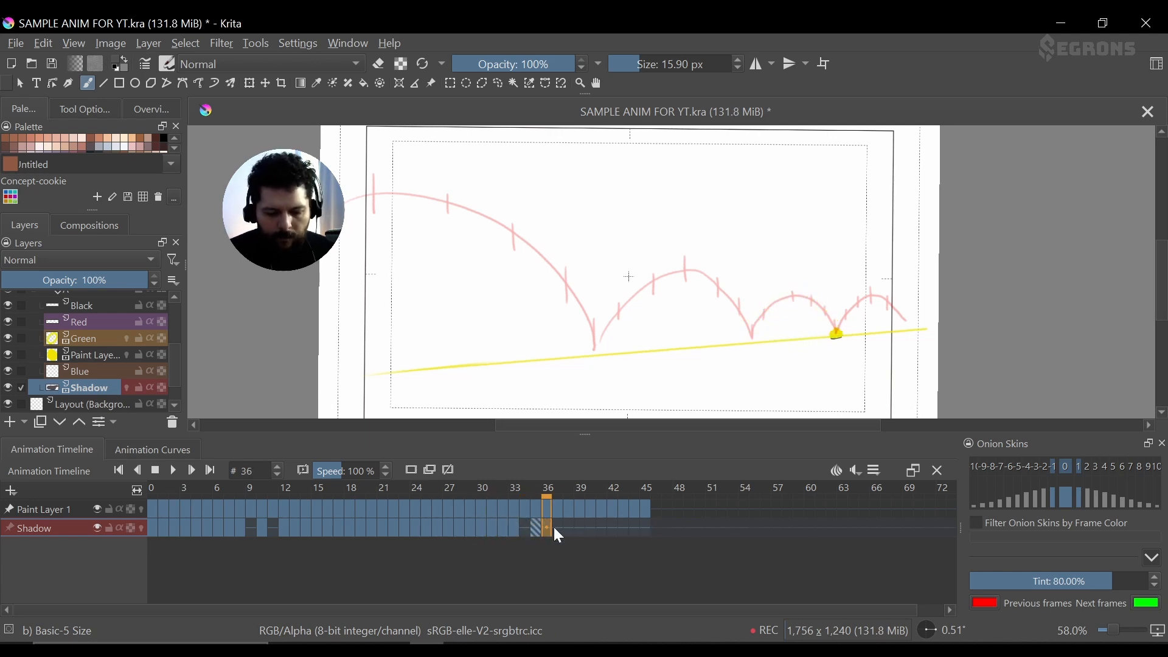
- Paint the shadow along the ground line under the ball's last small bounce, frames 37 to 45
{"action": "left_click", "coordinate": [555, 528]}
{"action": "left_click_drag", "start_coordinate": [844, 336], "coordinate": [835, 337]}
{"action": "key", "text": "Right"}
{"action": "mouse_move", "coordinate": [850, 334]}
{"action": "left_mouse_down"}
{"action": "mouse_move", "coordinate": [840, 335]}
{"action": "mouse_move", "coordinate": [888, 334]}
{"action": "left_mouse_up"}
{"action": "key", "text": "Right"}
{"action": "left_click", "coordinate": [600, 527]}
{"action": "left_click", "coordinate": [613, 527]}
{"action": "left_click", "coordinate": [634, 527]}
- Touch up the shadow under the squashed ball at frame 36 and check the shadows at frames 34, 11 and 9
{"action": "left_click", "coordinate": [547, 528]}
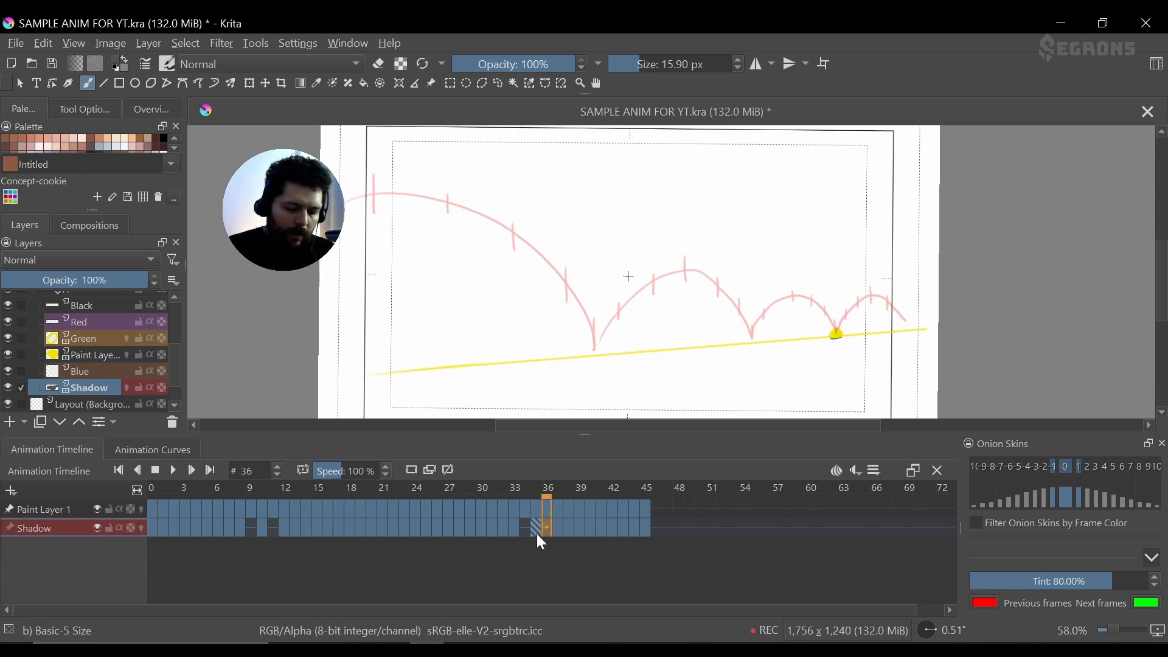
{"action": "left_click_drag", "start_coordinate": [842, 335], "coordinate": [831, 336]}
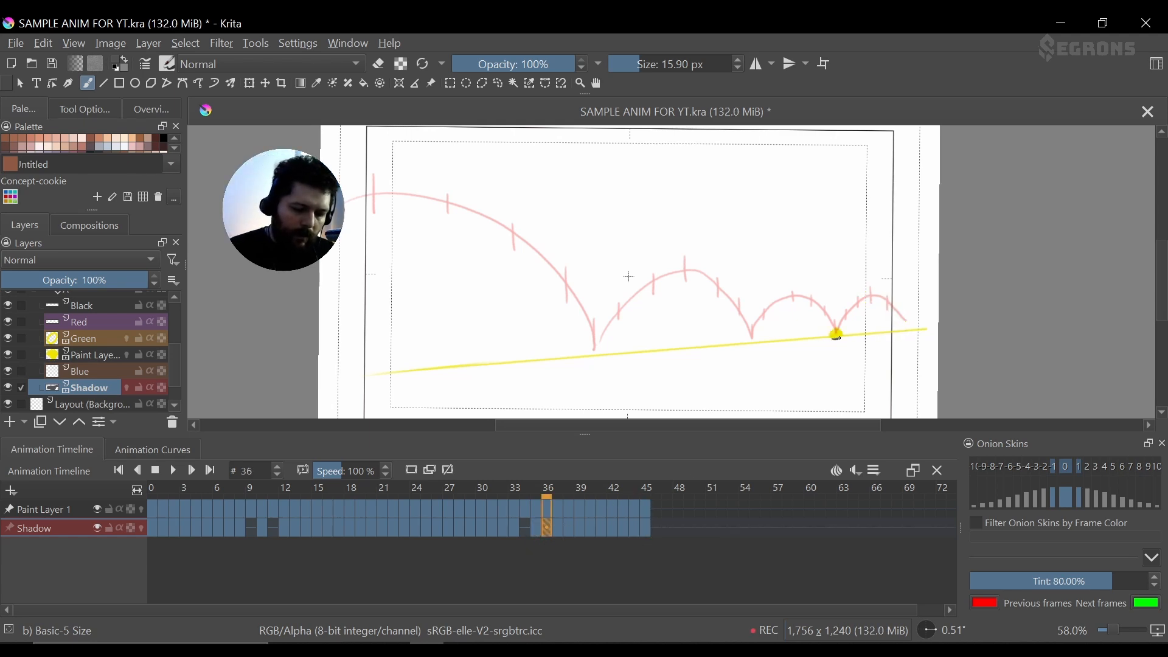
{"action": "left_click", "coordinate": [527, 528]}
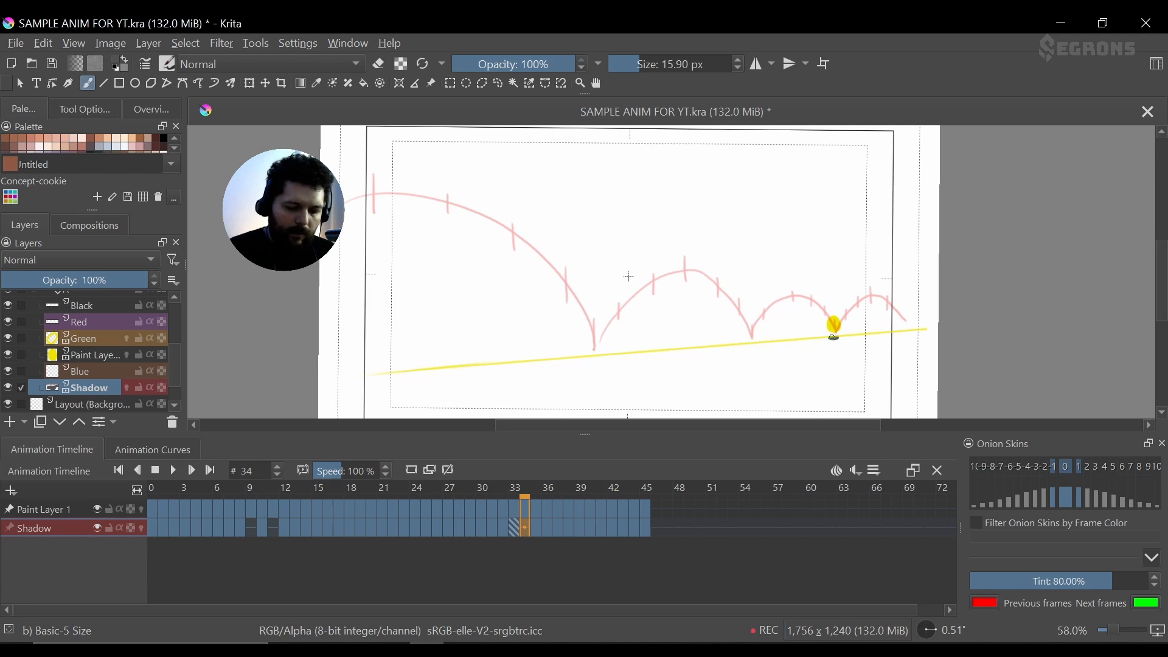
{"action": "left_click", "coordinate": [272, 529]}
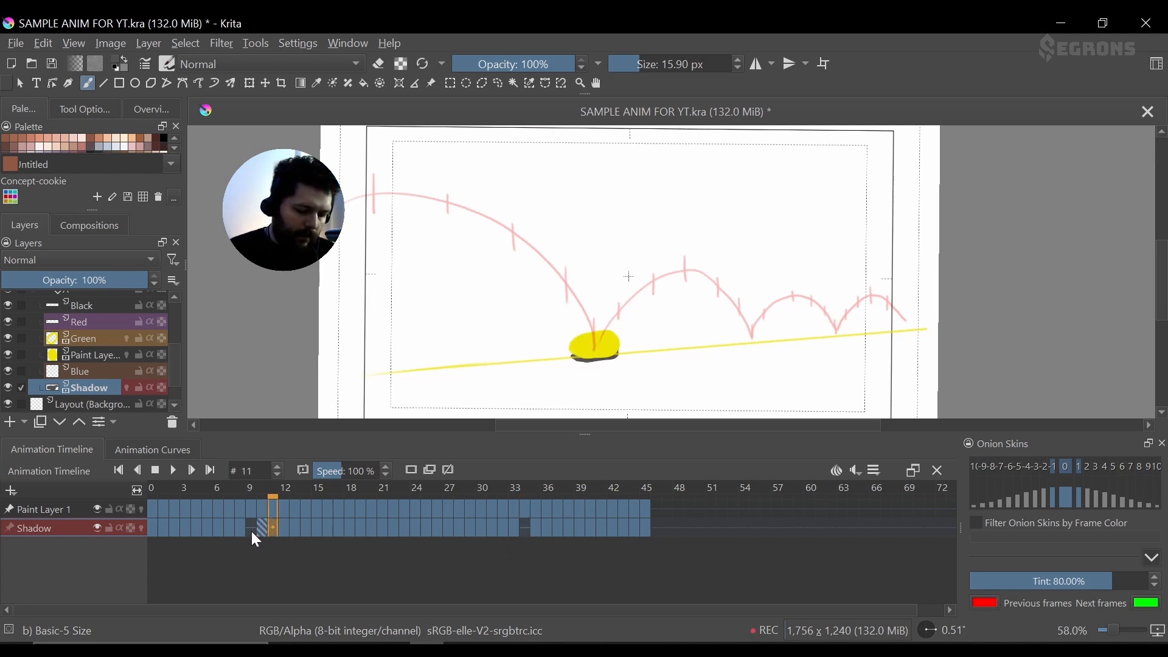
{"action": "left_click", "coordinate": [251, 530]}
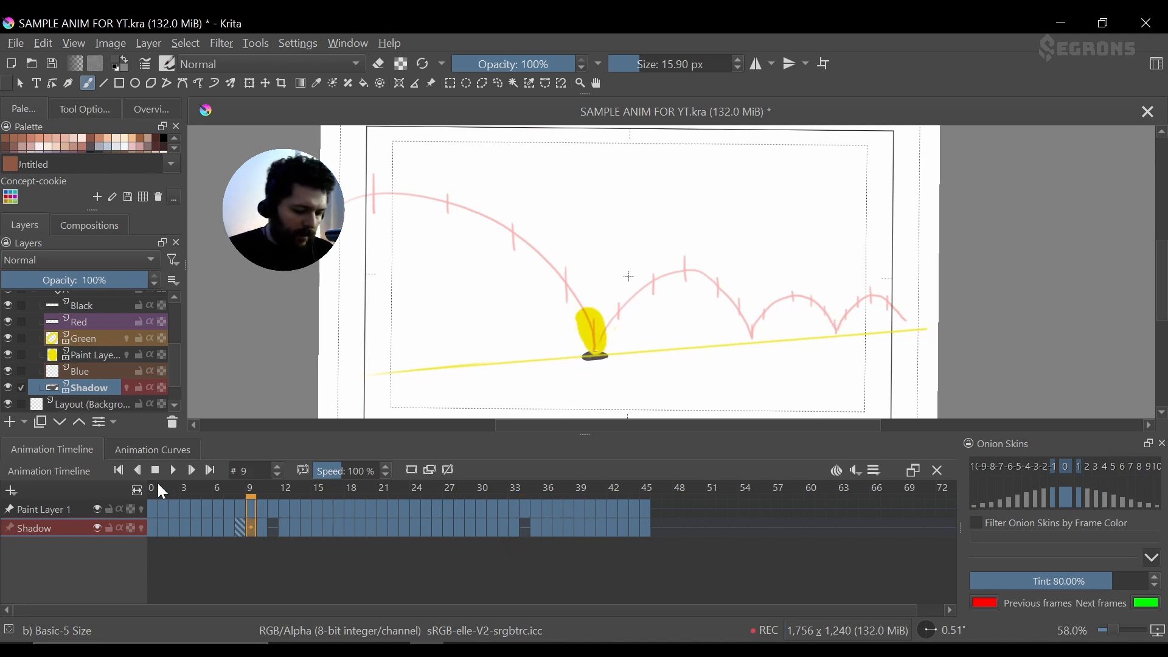
- Hide the Red and Black guide layers and lower the Shadow layer's opacity to 14%
{"action": "left_click", "coordinate": [152, 506]}
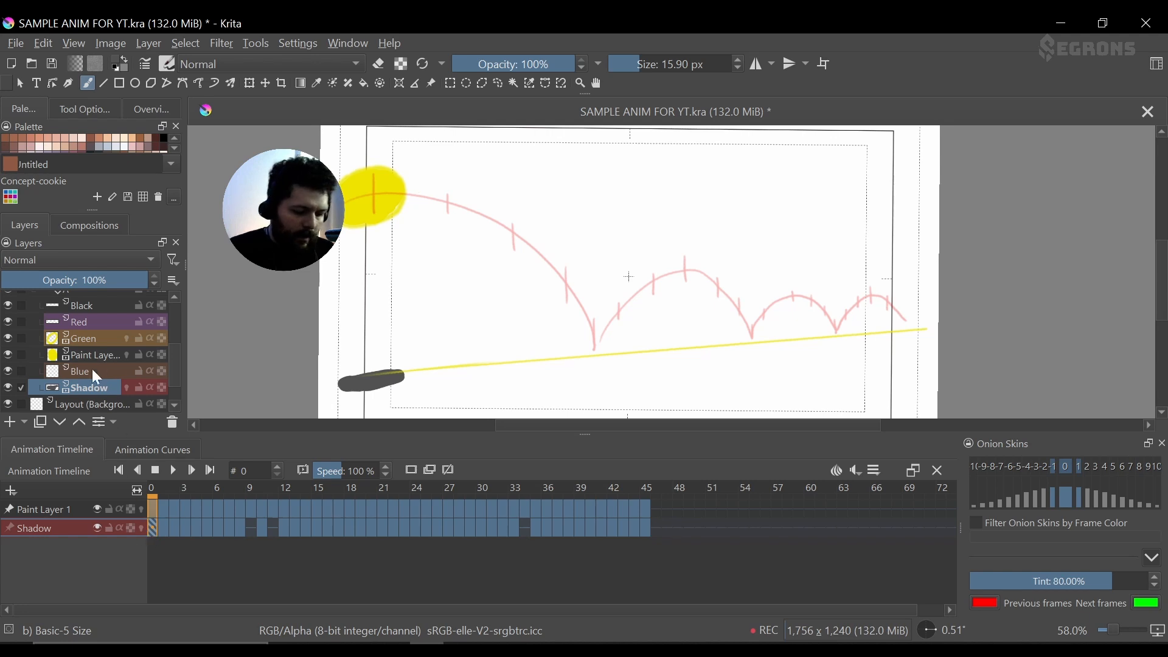
{"action": "left_click", "coordinate": [8, 322]}
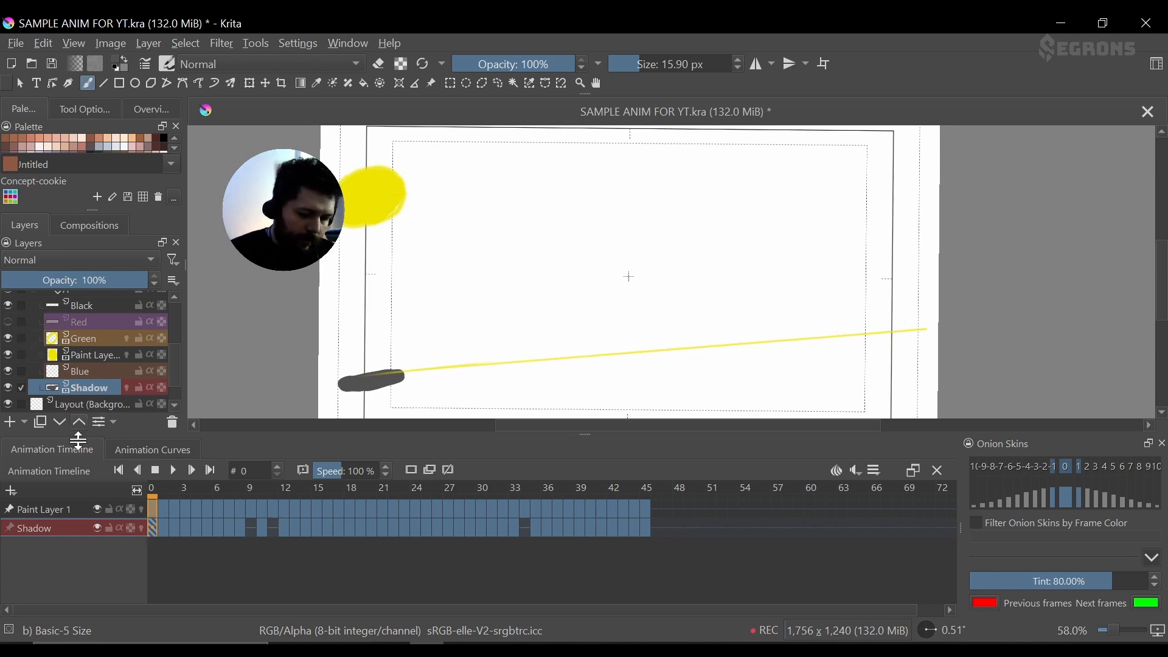
{"action": "left_click", "coordinate": [9, 304]}
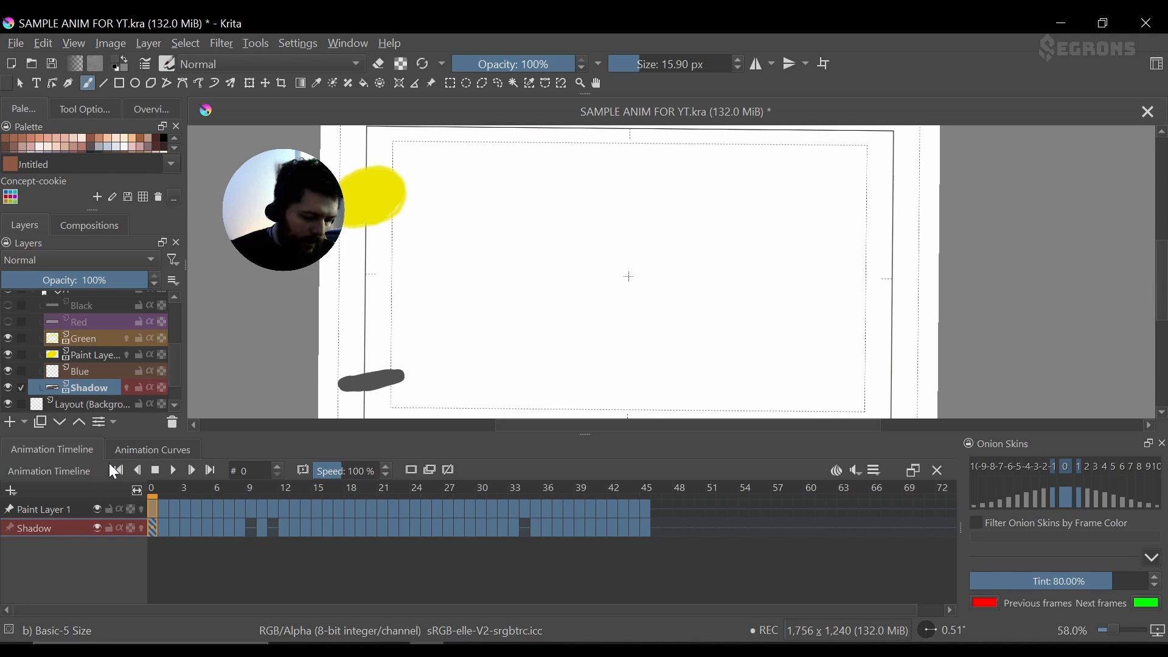
{"action": "mouse_move", "coordinate": [107, 280]}
{"action": "left_mouse_down"}
{"action": "mouse_move", "coordinate": [68, 297]}
{"action": "mouse_move", "coordinate": [20, 282]}
{"action": "left_mouse_up"}
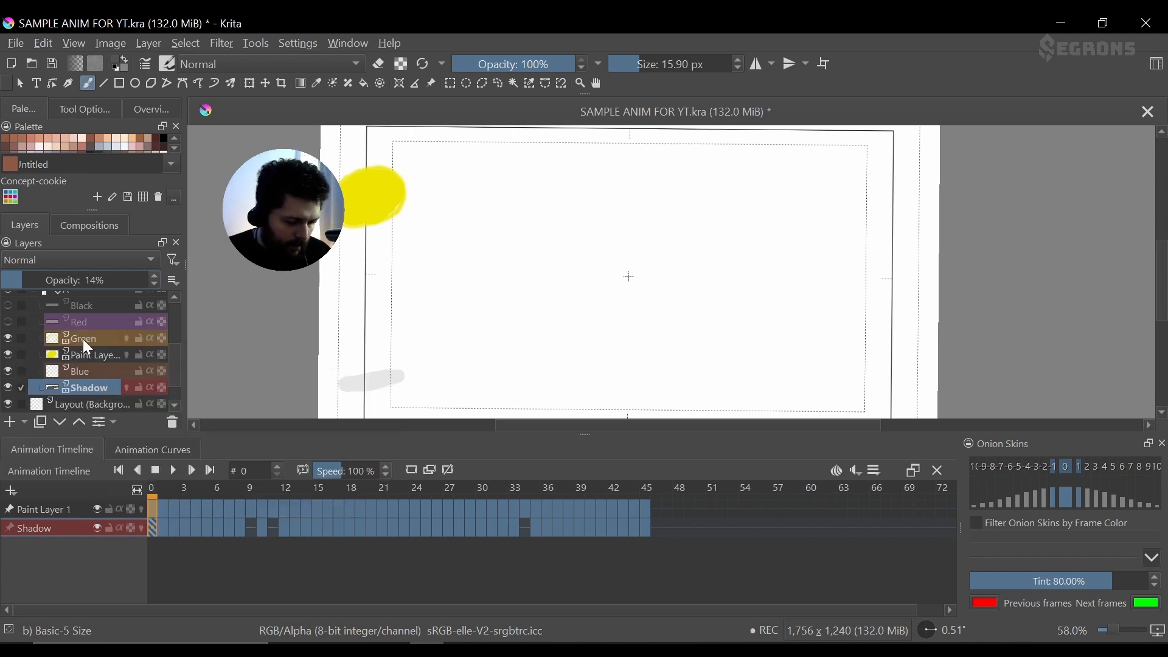
- Apply the Blur filter to the Shadow layer's drawing at frame 45
{"action": "left_click", "coordinate": [647, 527]}
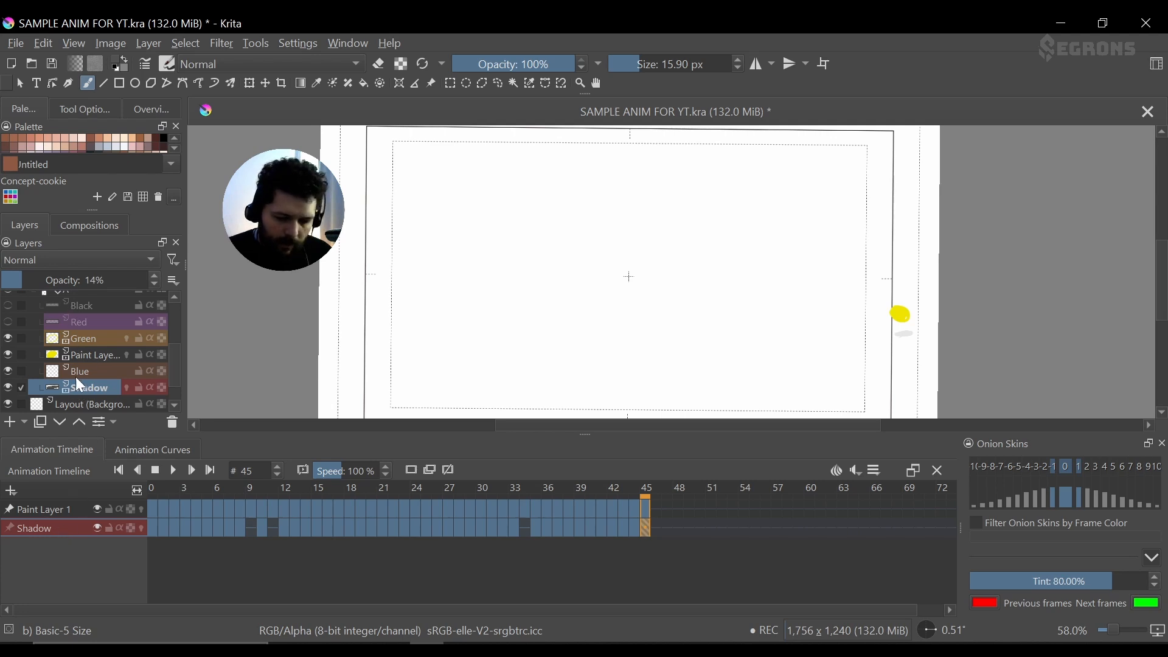
{"action": "left_click", "coordinate": [220, 43]}
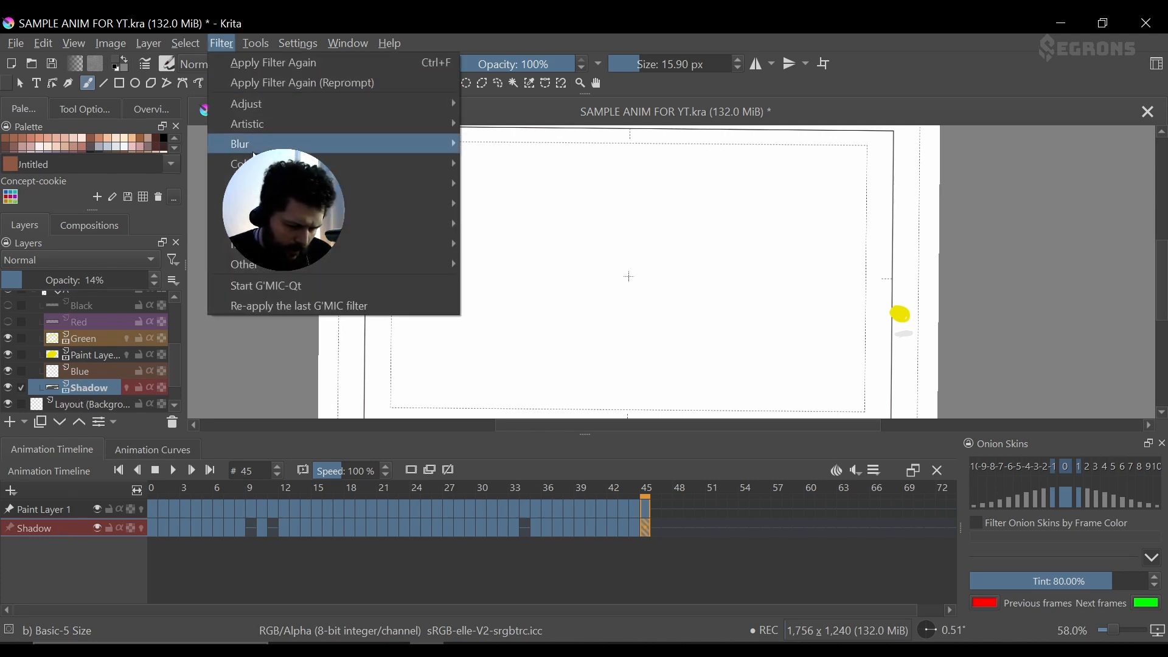
{"action": "left_click", "coordinate": [505, 144]}
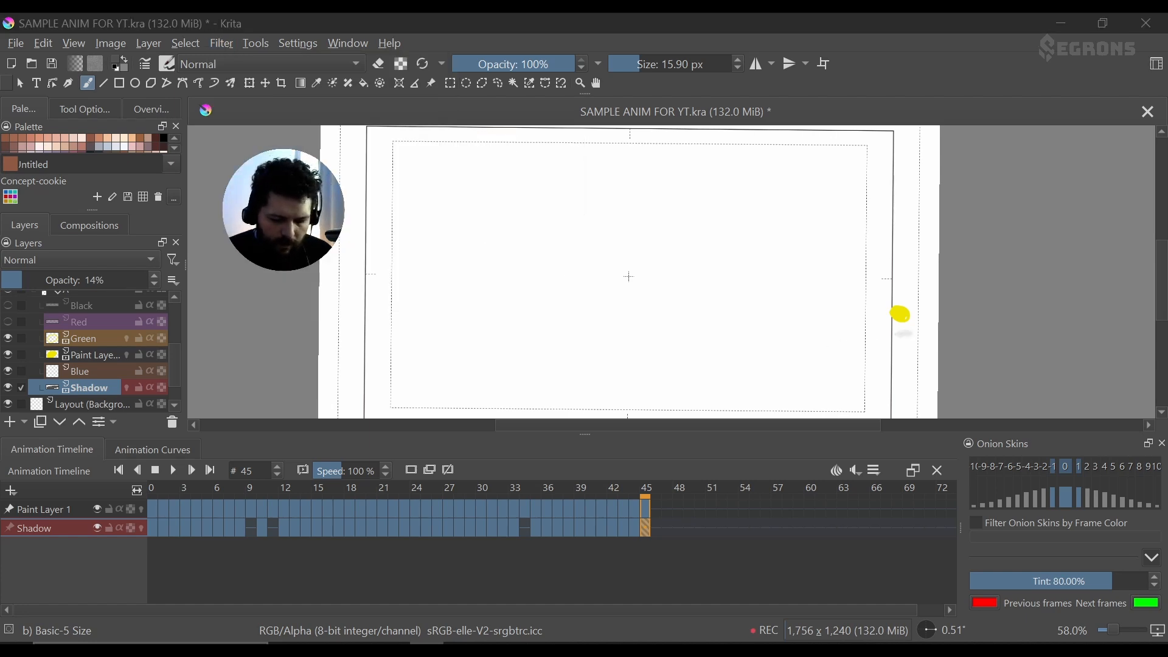
- Play the animation from frame 0 and save the document, stopping playback at the end
{"action": "left_click_drag", "start_coordinate": [643, 490], "coordinate": [110, 520]}
{"action": "left_click", "coordinate": [173, 471]}
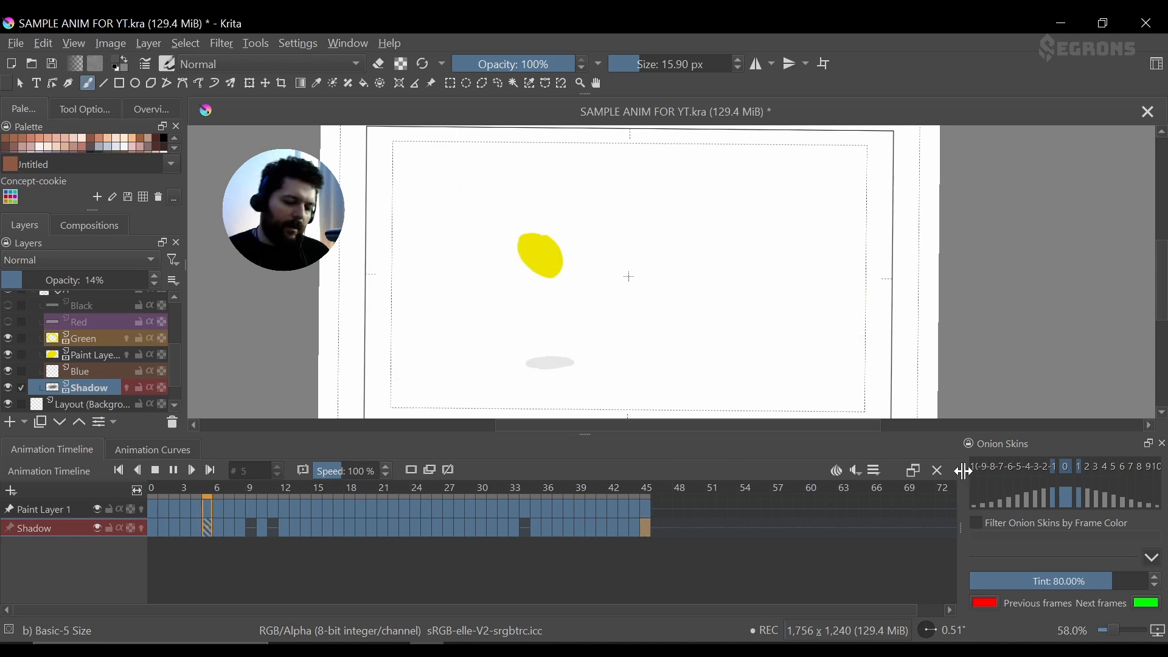
{"action": "left_click", "coordinate": [16, 43]}
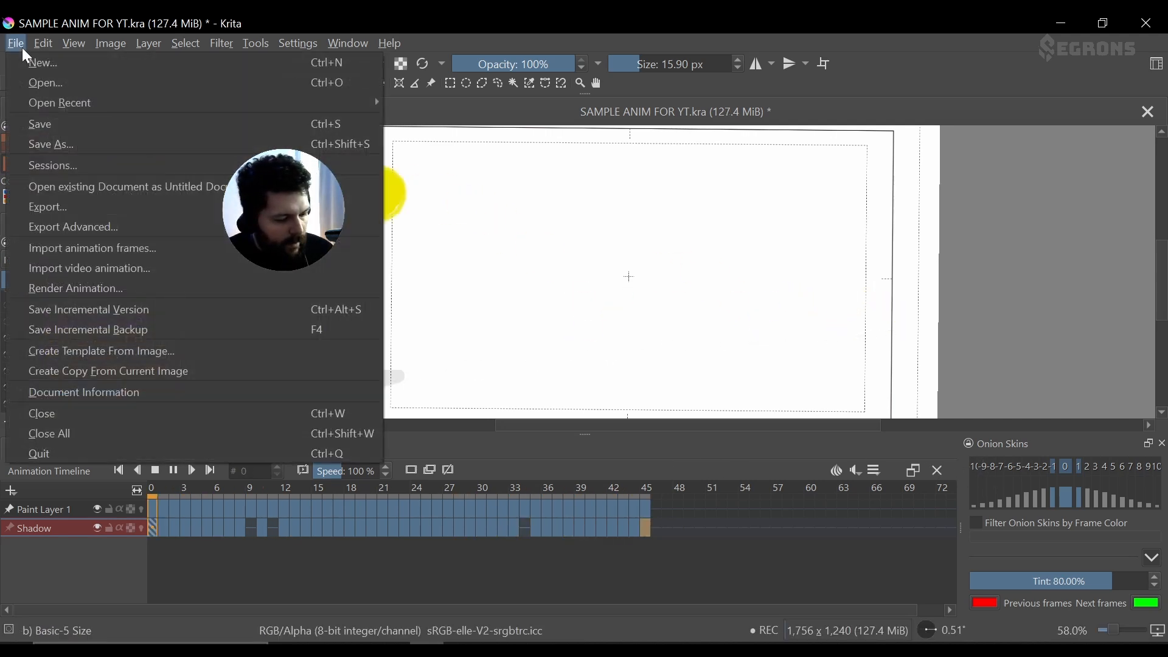
{"action": "left_click", "coordinate": [39, 122]}
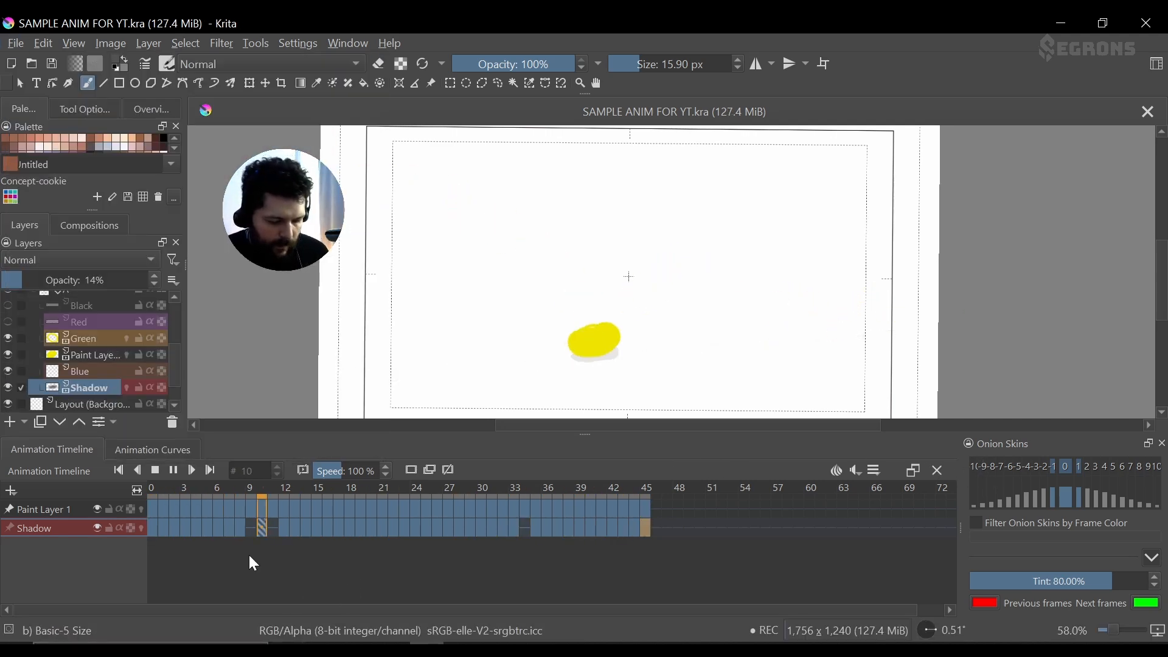
{"action": "left_click", "coordinate": [155, 470]}
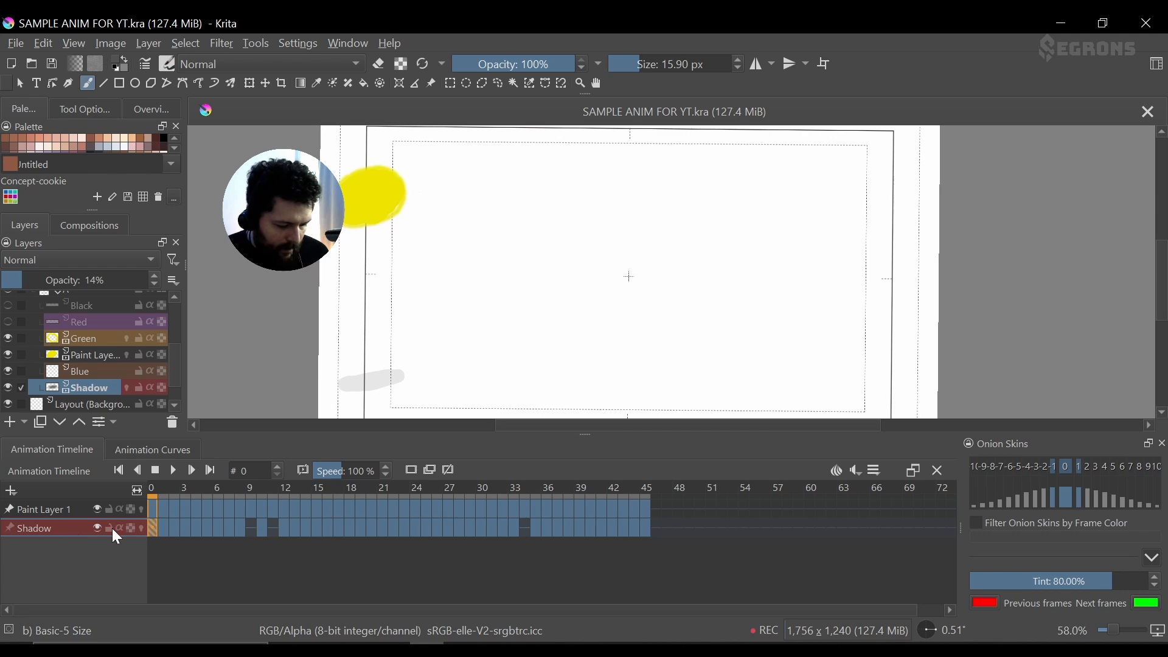
- Select all Shadow keyframes from 0 to 45 and apply a Blur filter with horizontal and vertical radius 21
{"action": "left_click", "coordinate": [641, 529]}
{"action": "left_click", "coordinate": [153, 530], "text": "shift"}
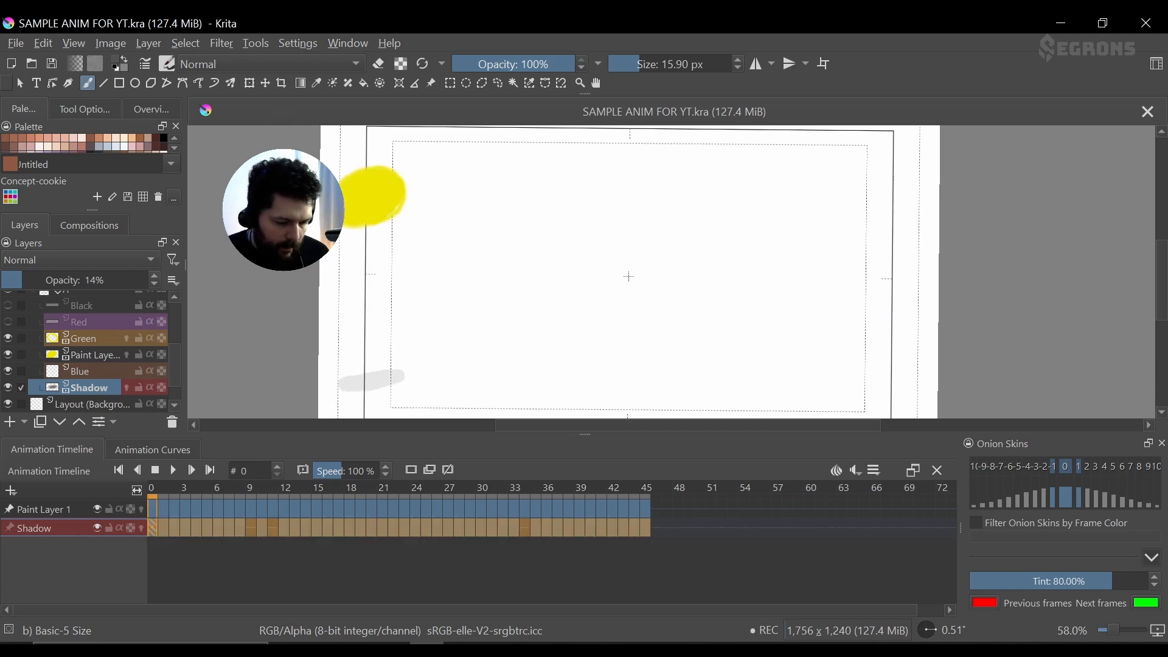
{"action": "left_click", "coordinate": [228, 48]}
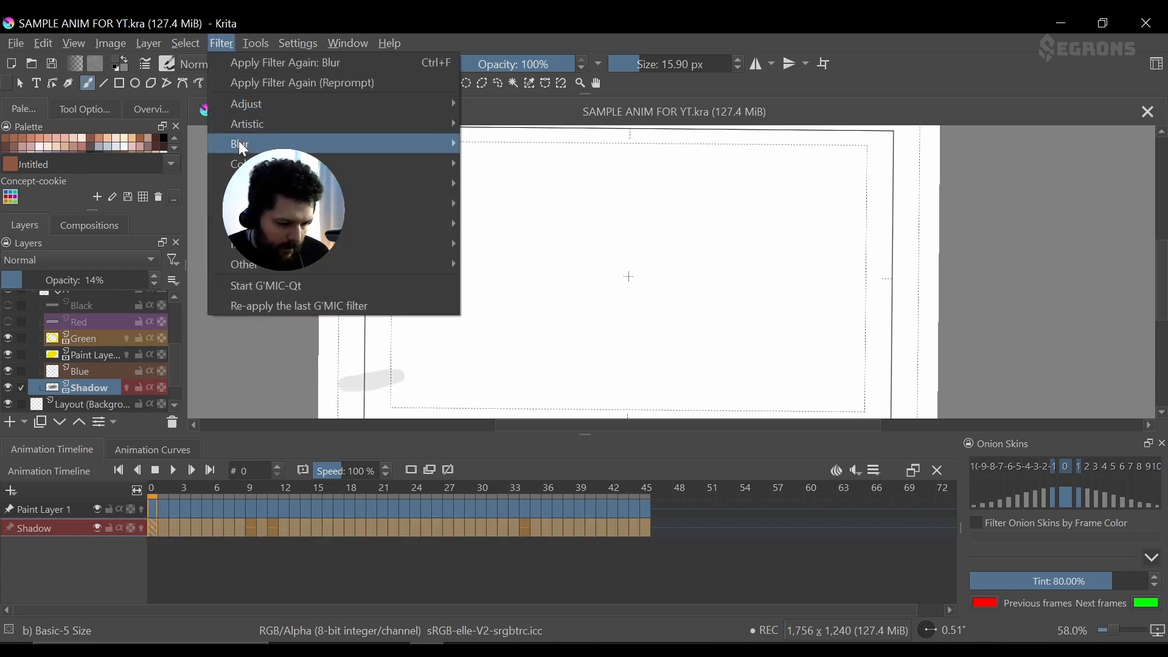
{"action": "mouse_move", "coordinate": [370, 146]}
{"action": "left_click", "coordinate": [576, 167]}
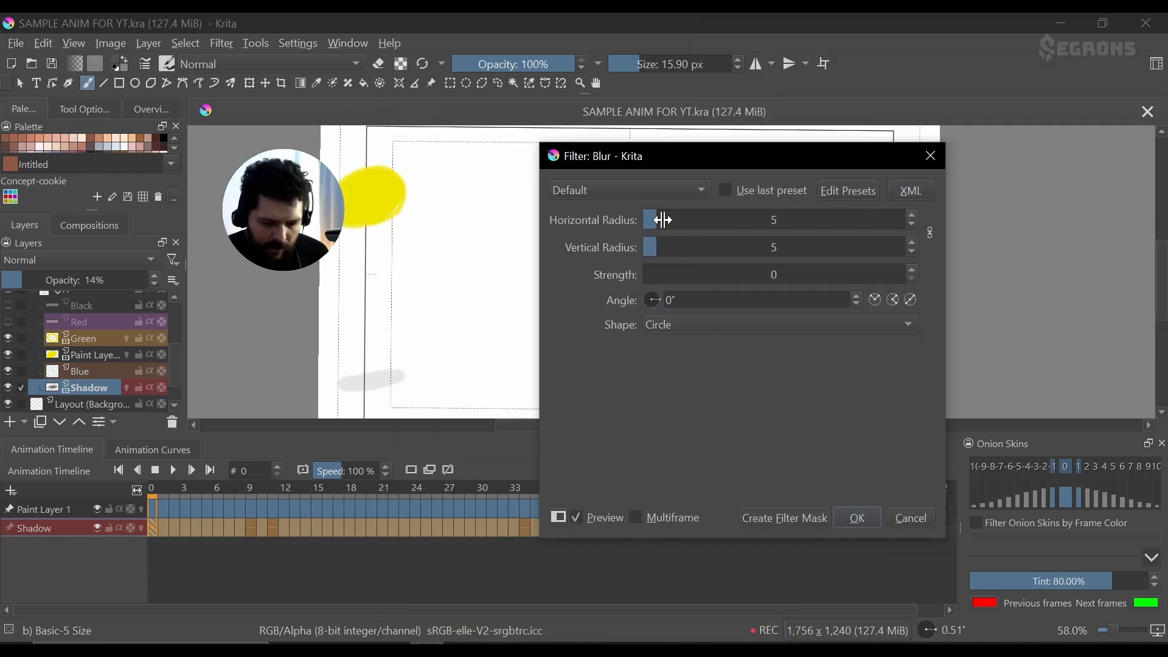
{"action": "left_click_drag", "start_coordinate": [657, 222], "coordinate": [700, 222]}
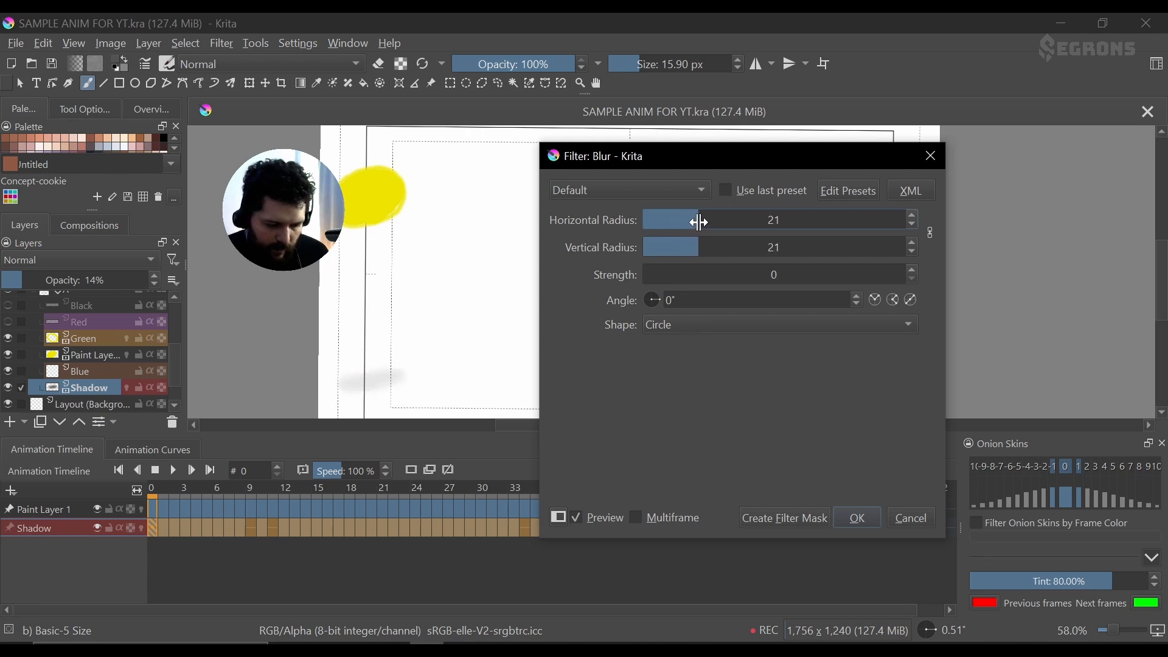
{"action": "left_click", "coordinate": [858, 518]}
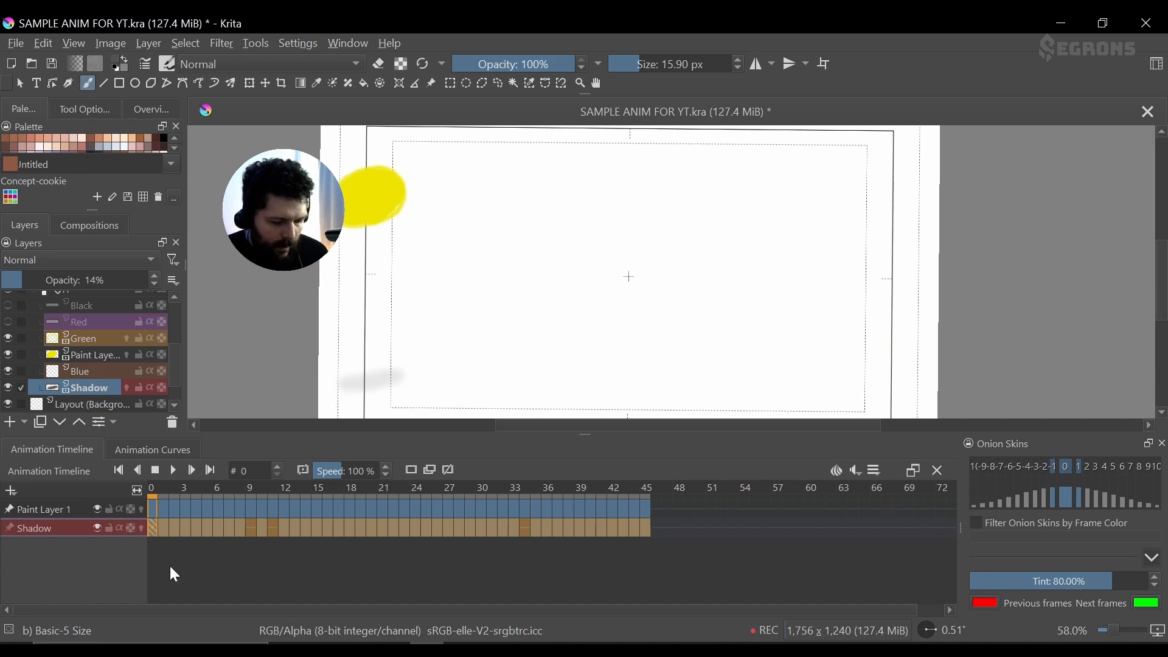
- Play the animation to check the blurred shadow, then stop playback
{"action": "left_click", "coordinate": [170, 568]}
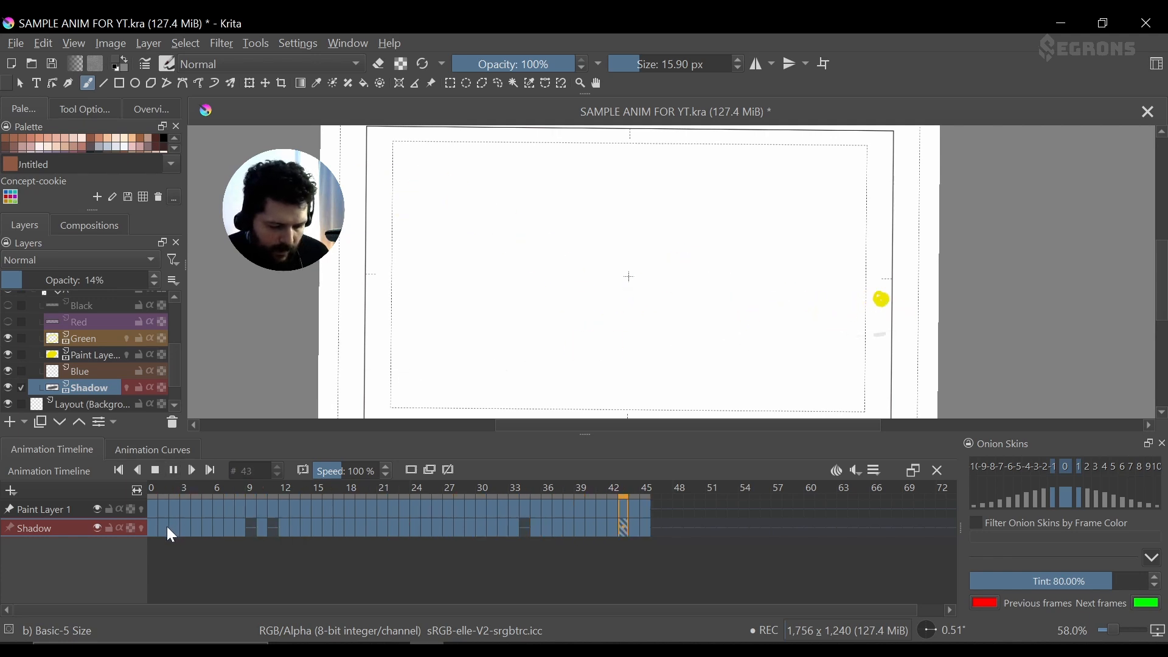
{"action": "left_click", "coordinate": [156, 472]}
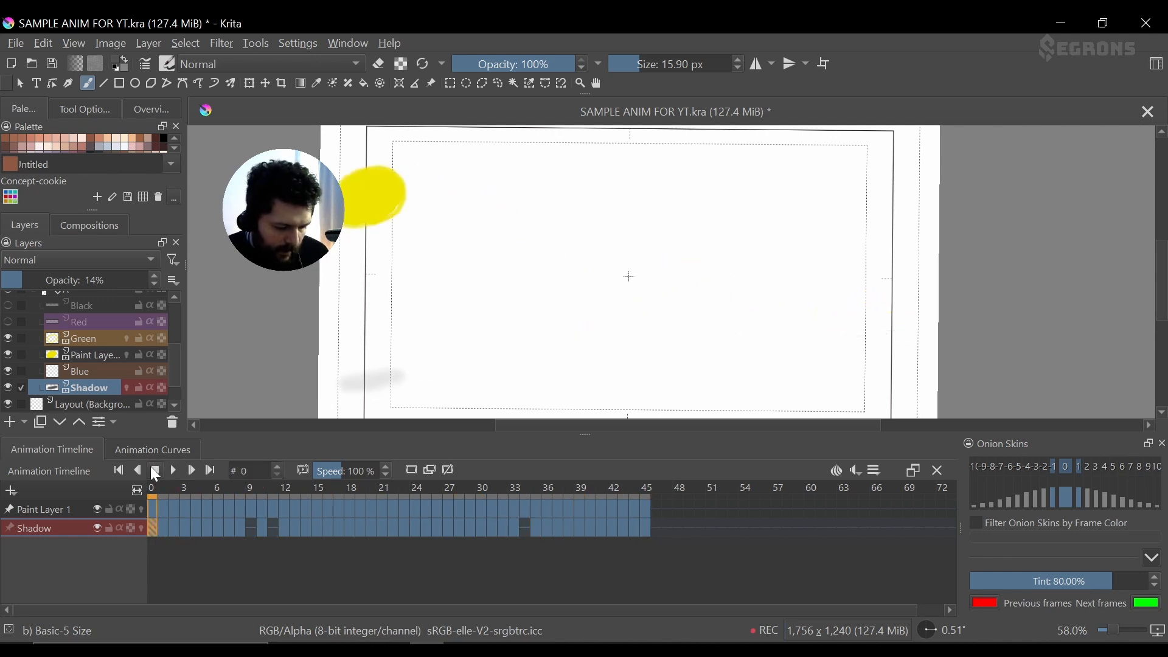
{"action": "left_click_drag", "start_coordinate": [155, 531], "coordinate": [646, 528]}
{"action": "right_click", "coordinate": [161, 529]}
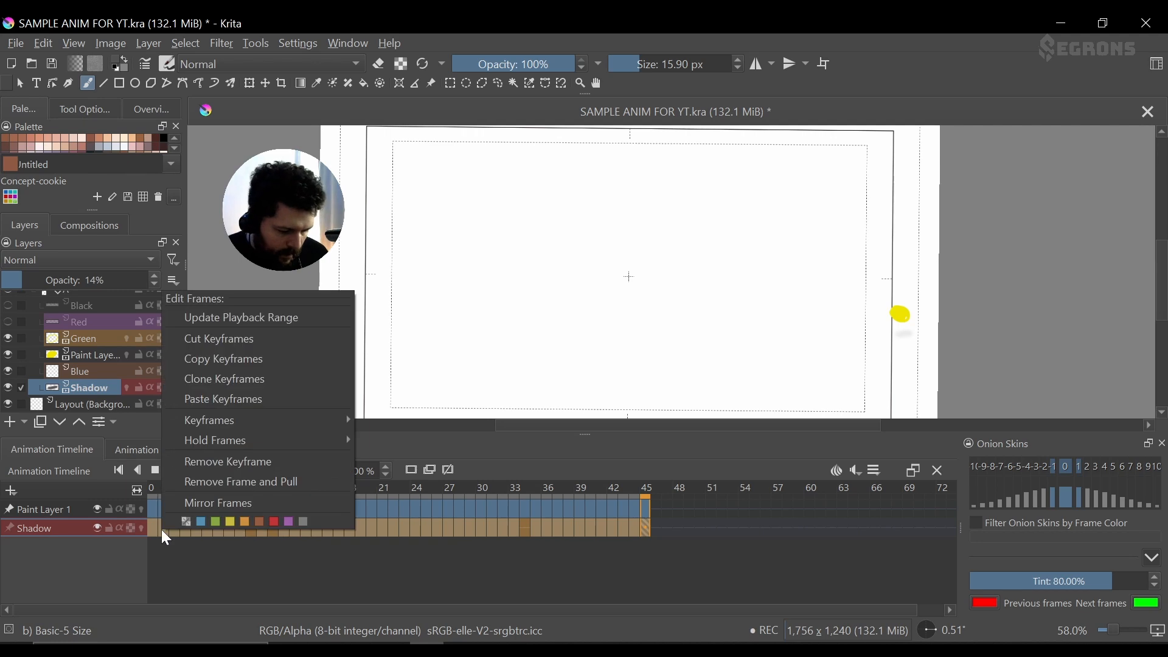
{"action": "left_click", "coordinate": [222, 44]}
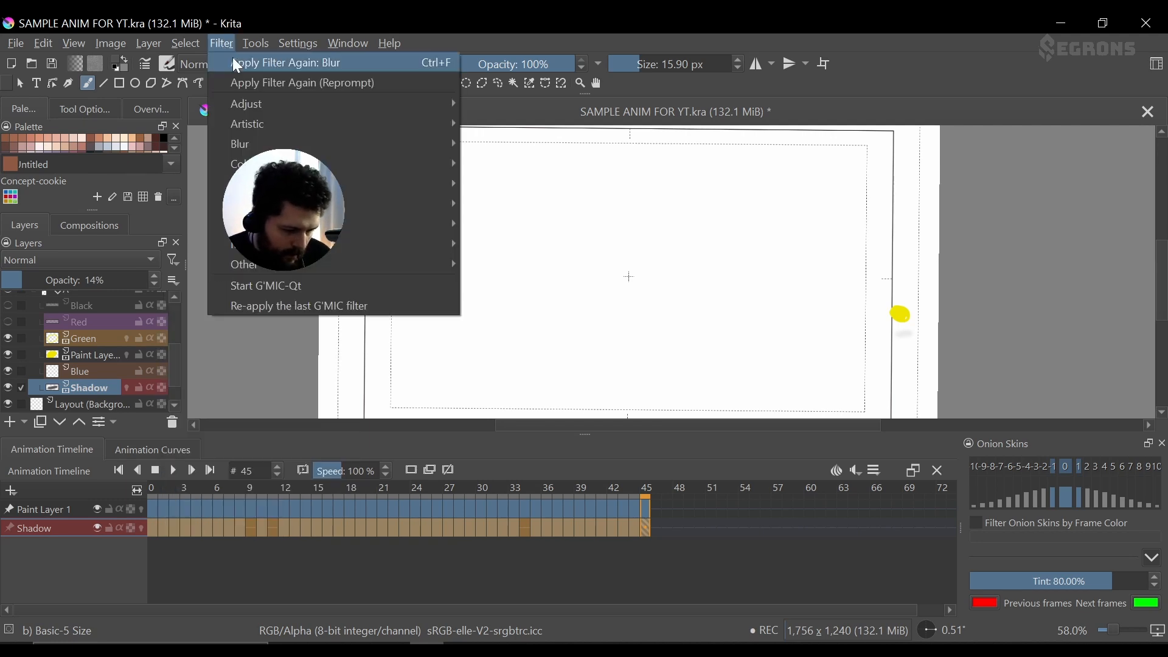
- Reapply the last Blur filter to the Shadow drawings one frame at a time, from frame 1 through frame 45
{"action": "left_click", "coordinate": [163, 536]}
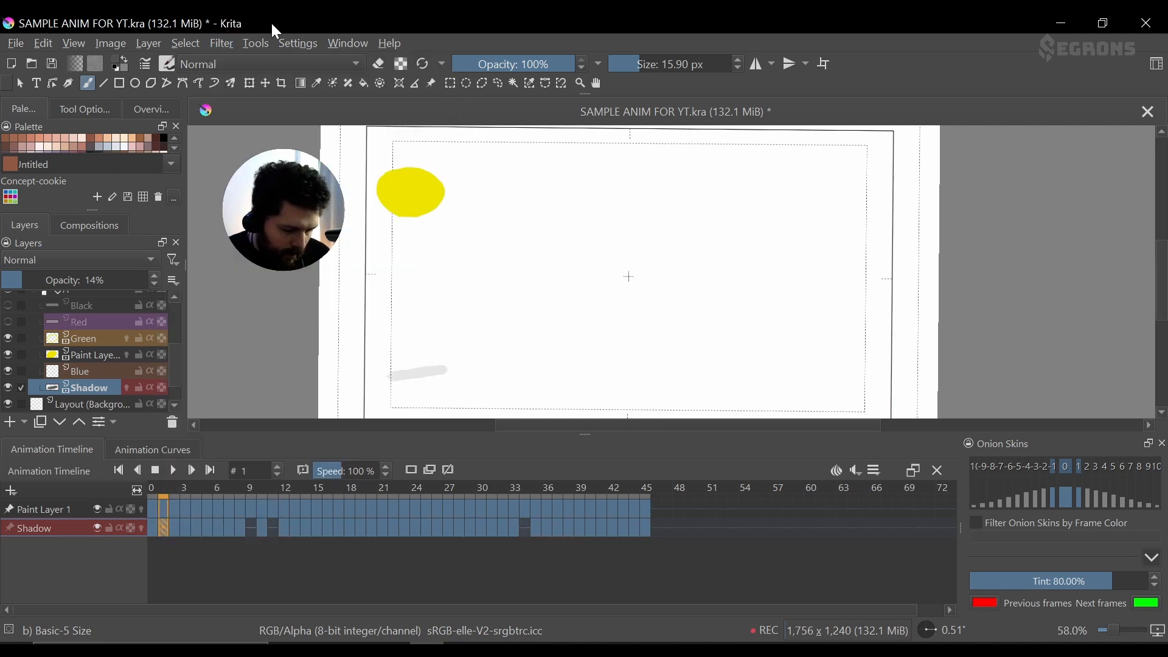
{"action": "left_click", "coordinate": [233, 44]}
{"action": "left_click", "coordinate": [263, 64]}
{"action": "left_click", "coordinate": [174, 529]}
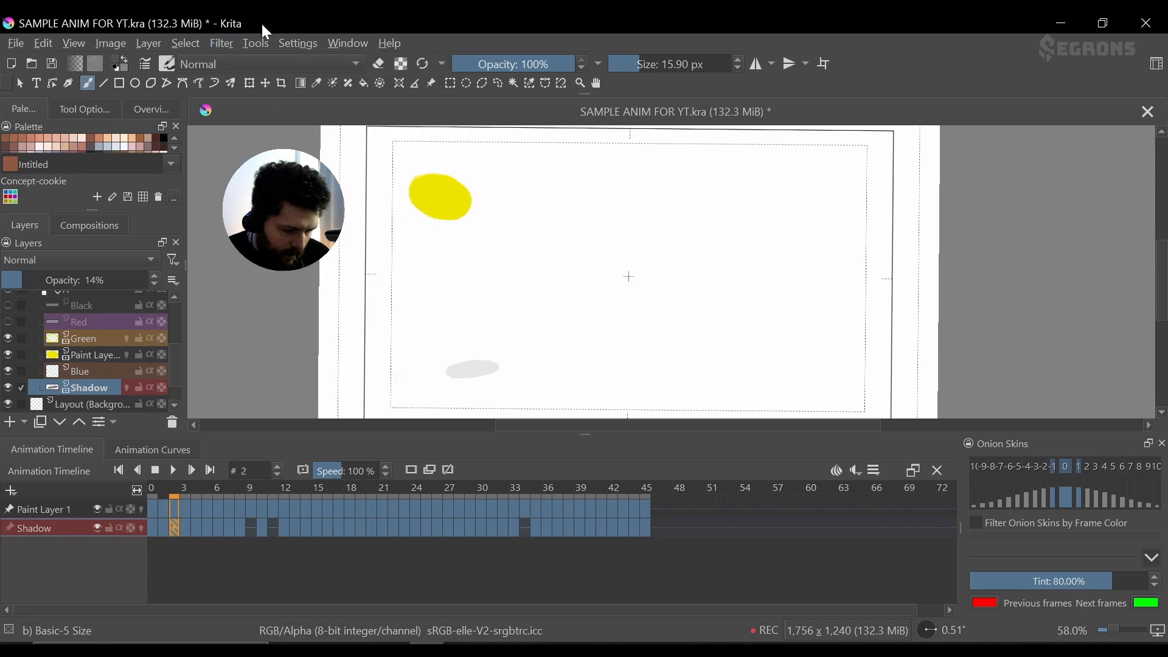
{"action": "left_click", "coordinate": [219, 42]}
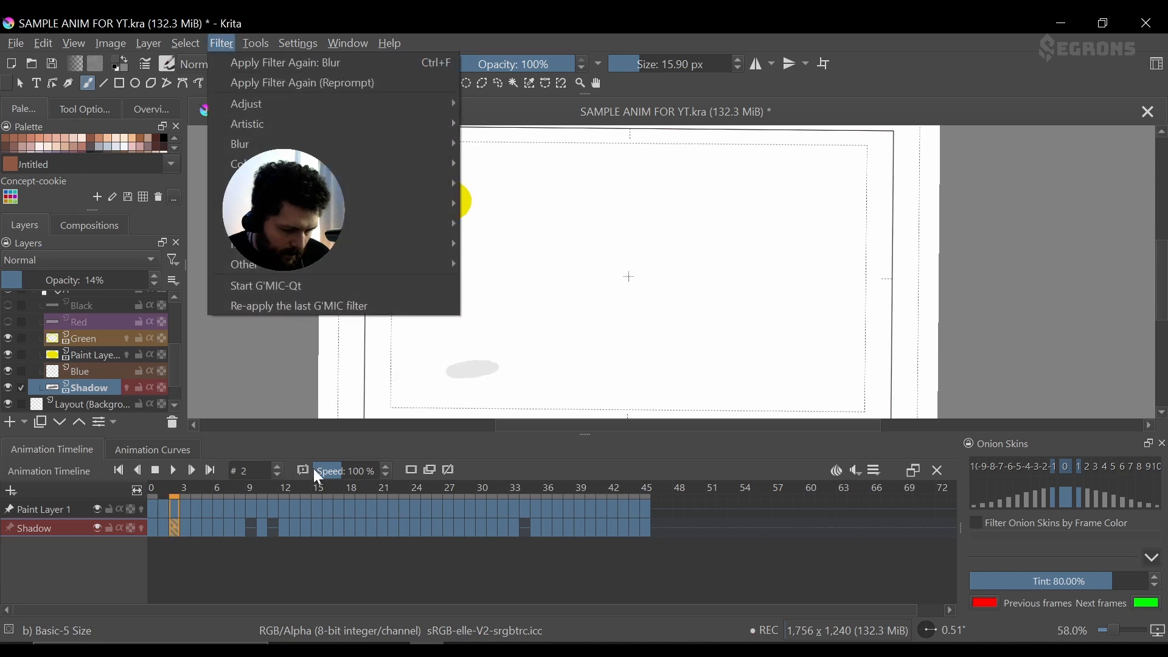
{"action": "left_click", "coordinate": [177, 544]}
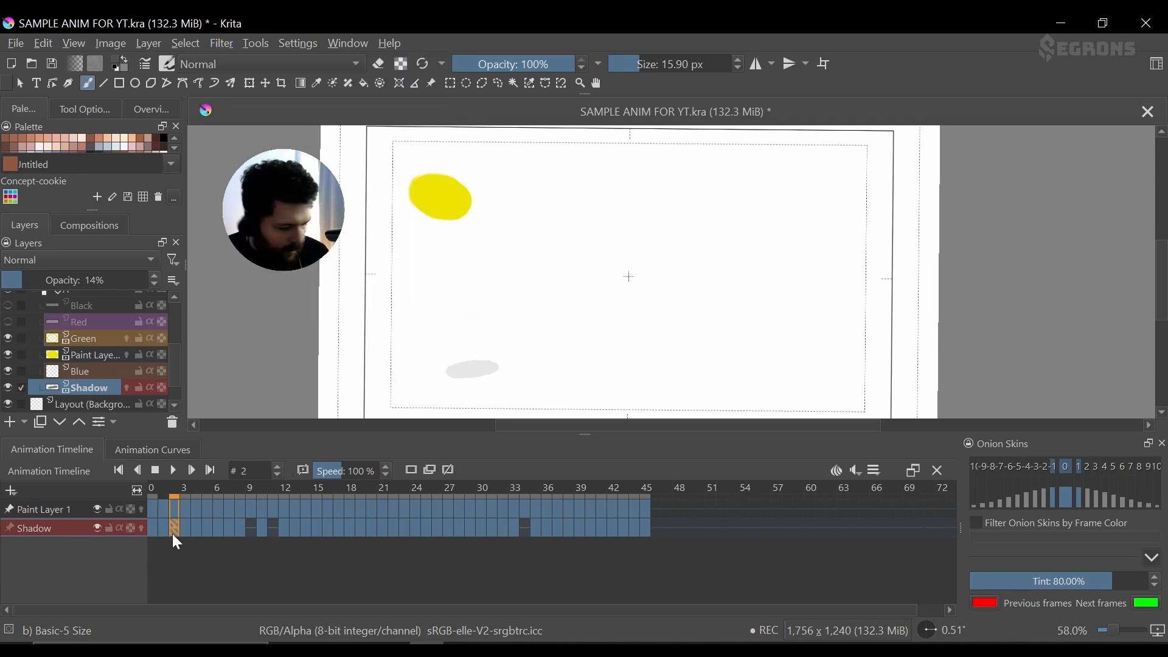
{"action": "left_click_drag", "start_coordinate": [176, 543], "coordinate": [647, 533]}
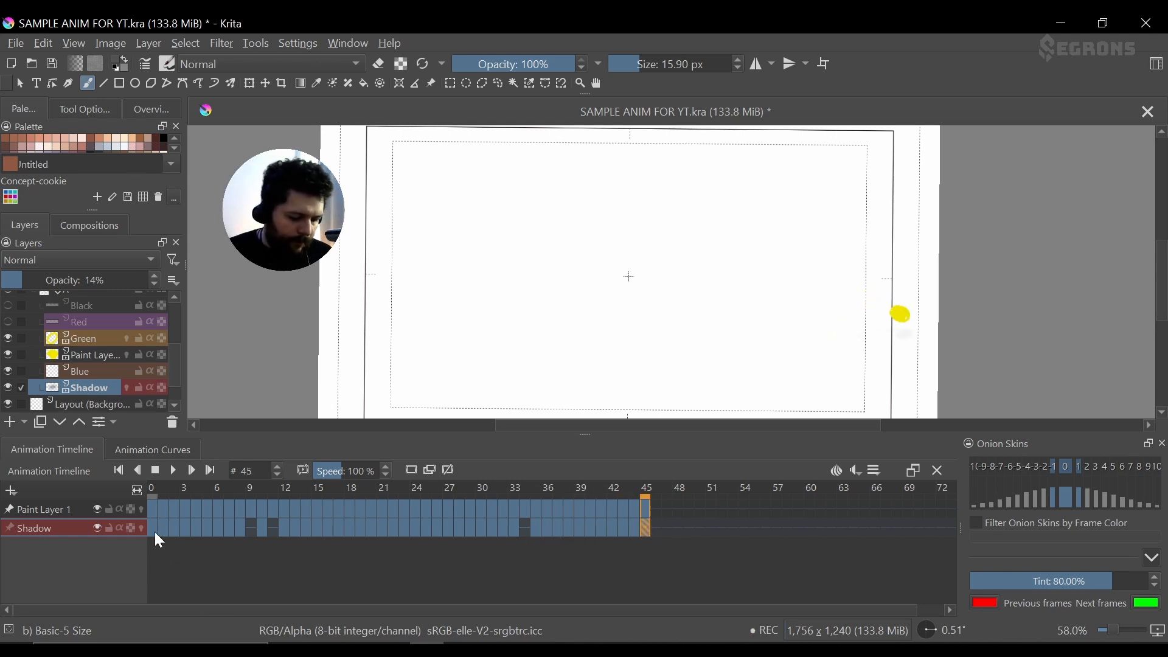
- Play the animation to check the more strongly blurred shadow, then stop playback
{"action": "left_click", "coordinate": [175, 472]}
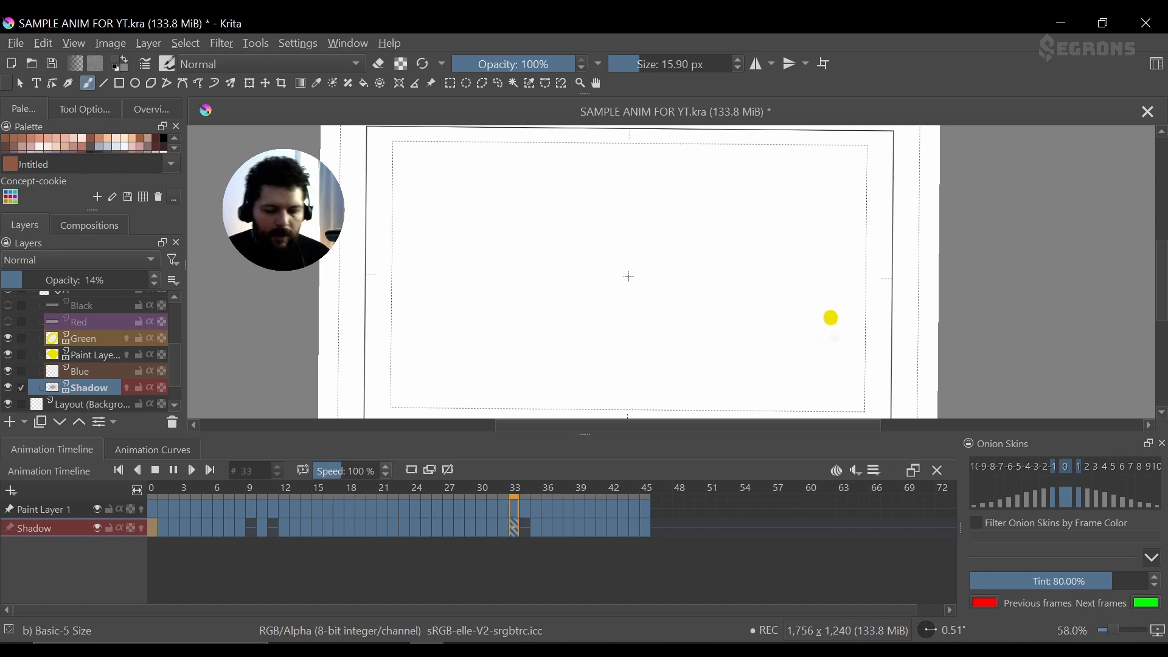
{"action": "left_click", "coordinate": [156, 472]}
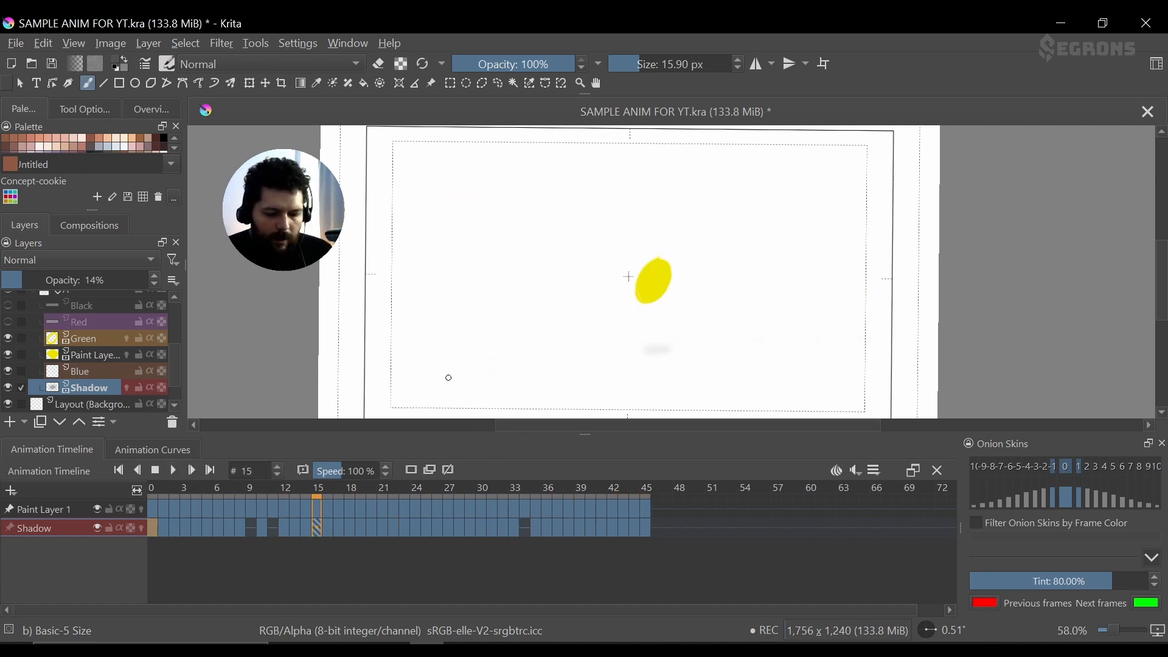
{"action": "scroll", "coordinate": [410, 334], "scroll_direction": "down", "scroll_amount": 3}
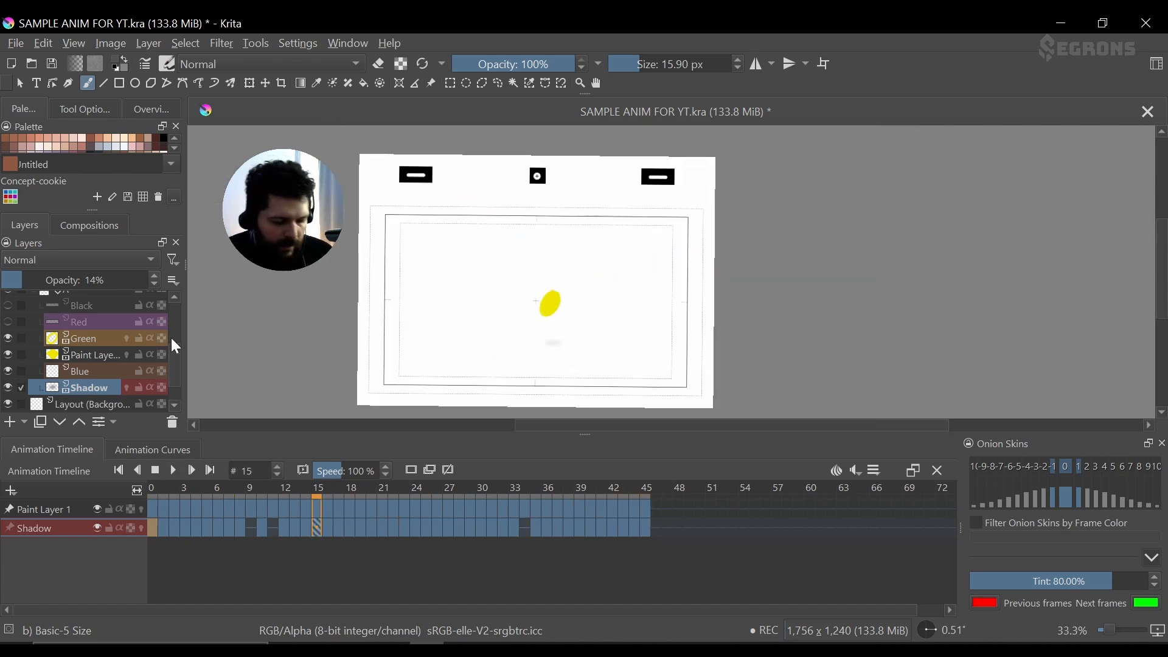
- Show the Red and Black guide layers and toggle their visibility to compare the bounce path and ground line
{"action": "left_click", "coordinate": [8, 321]}
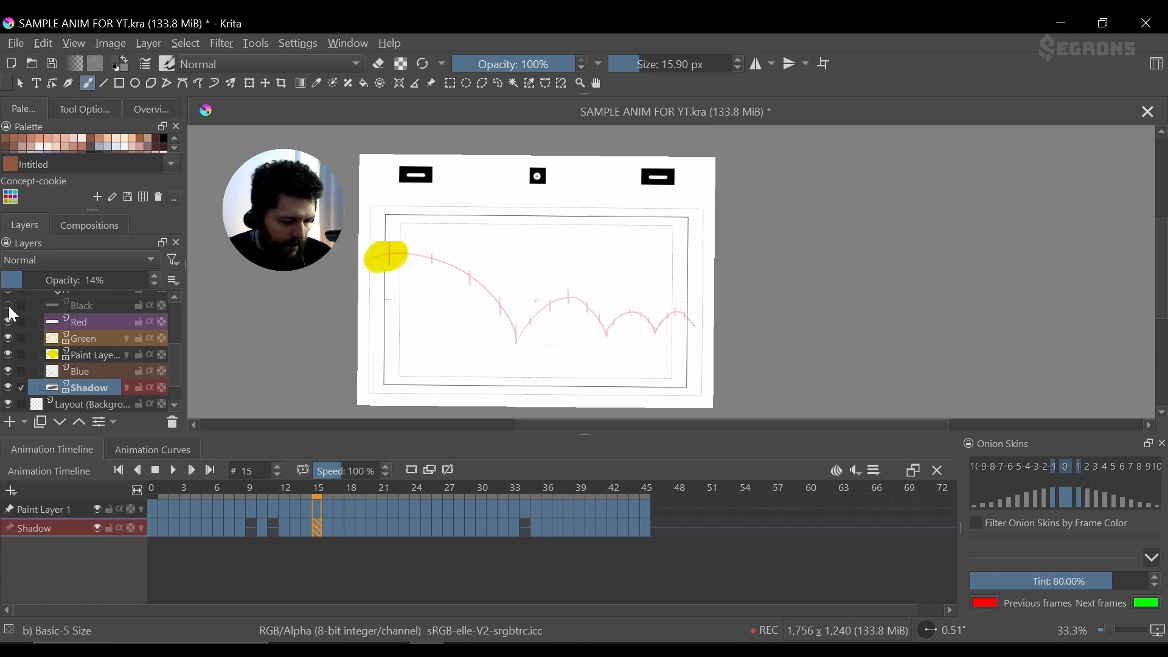
{"action": "left_click", "coordinate": [9, 306]}
{"action": "left_click", "coordinate": [10, 322]}
{"action": "left_click", "coordinate": [9, 322]}
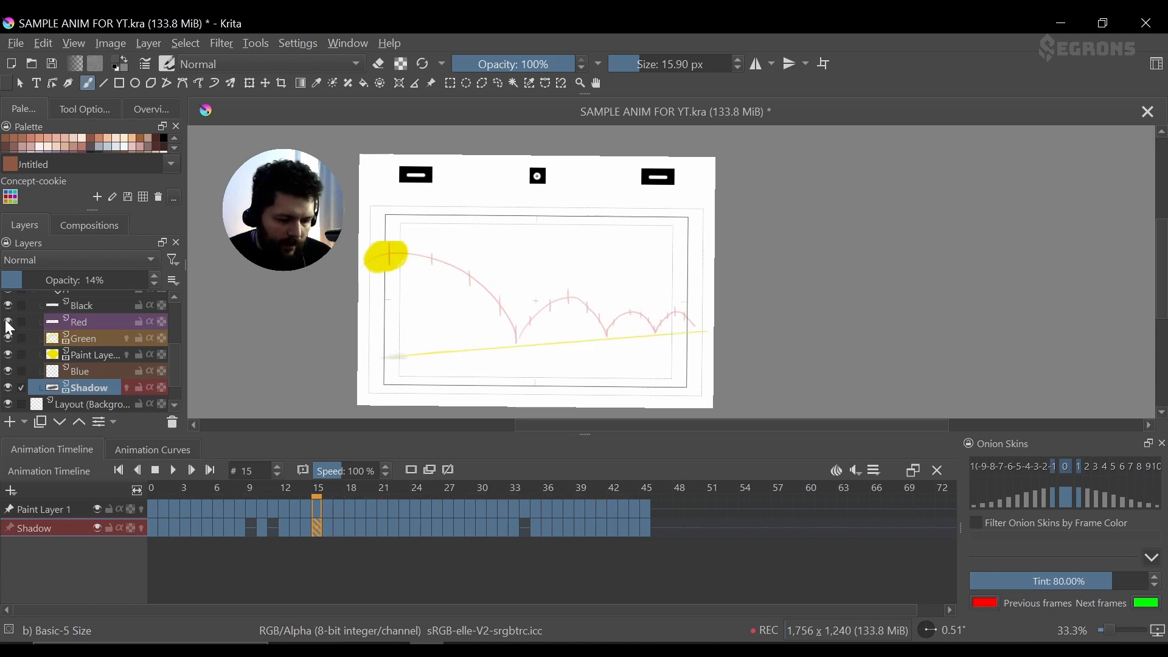
{"action": "left_click", "coordinate": [9, 323]}
{"action": "left_click", "coordinate": [9, 323]}
{"action": "left_click", "coordinate": [8, 323]}
{"action": "left_click", "coordinate": [8, 323]}
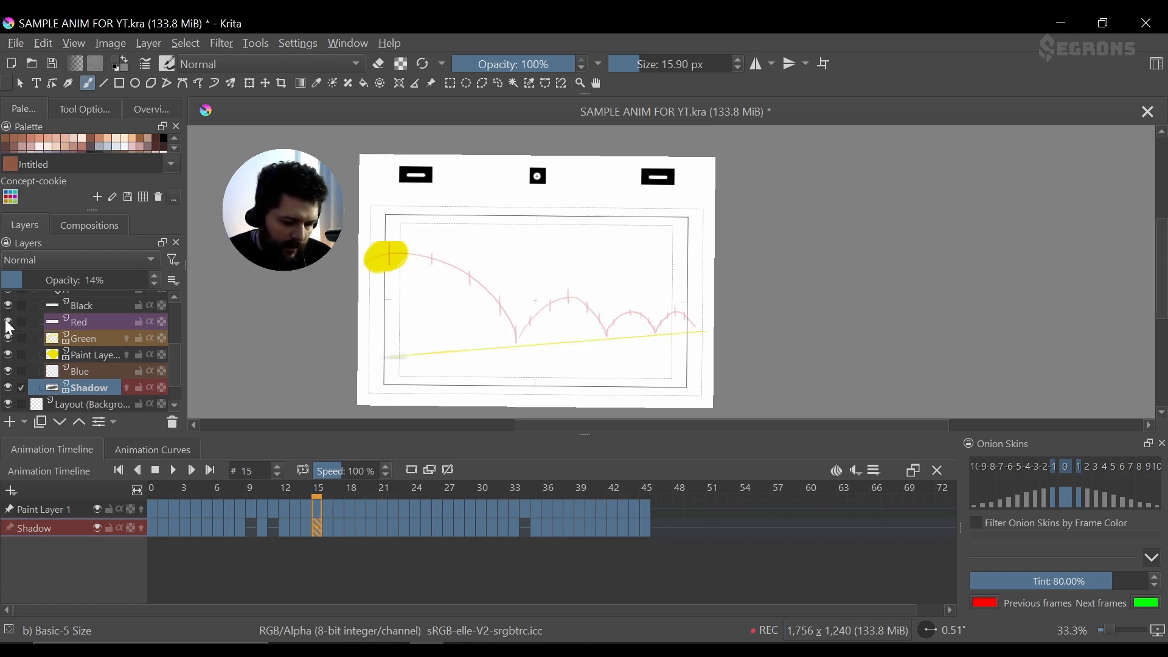
{"action": "left_click", "coordinate": [8, 306]}
{"action": "left_click", "coordinate": [8, 307]}
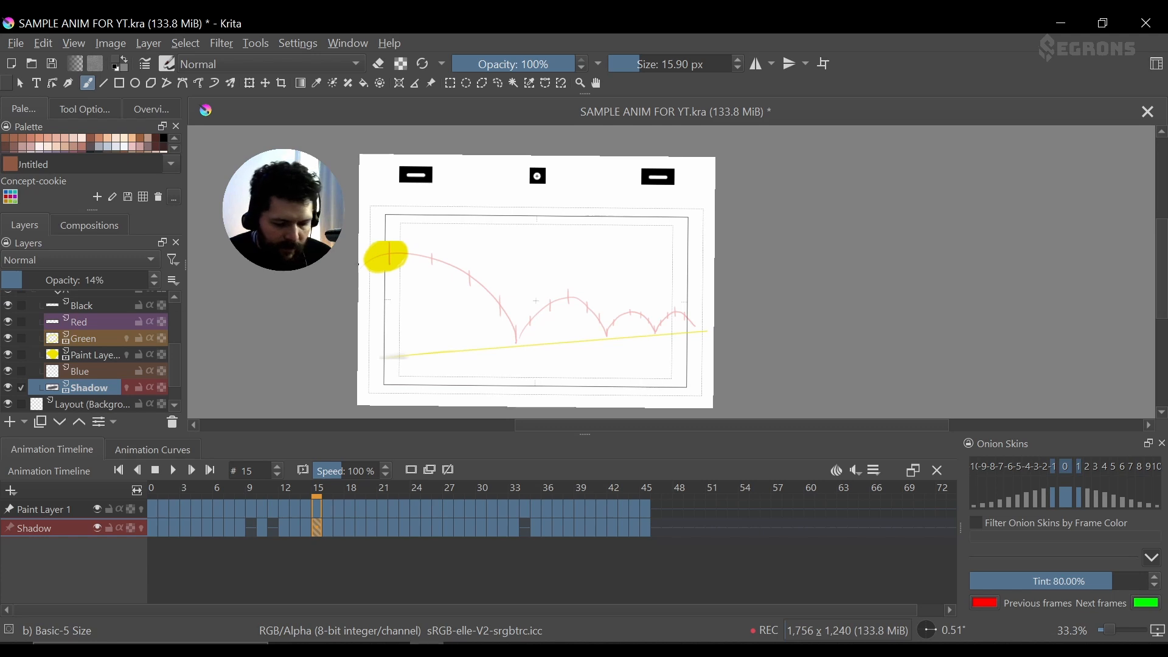
- Select the Green layer, play the animation against the guides, then stop and hide the Red and Black layers
{"action": "left_click", "coordinate": [80, 341]}
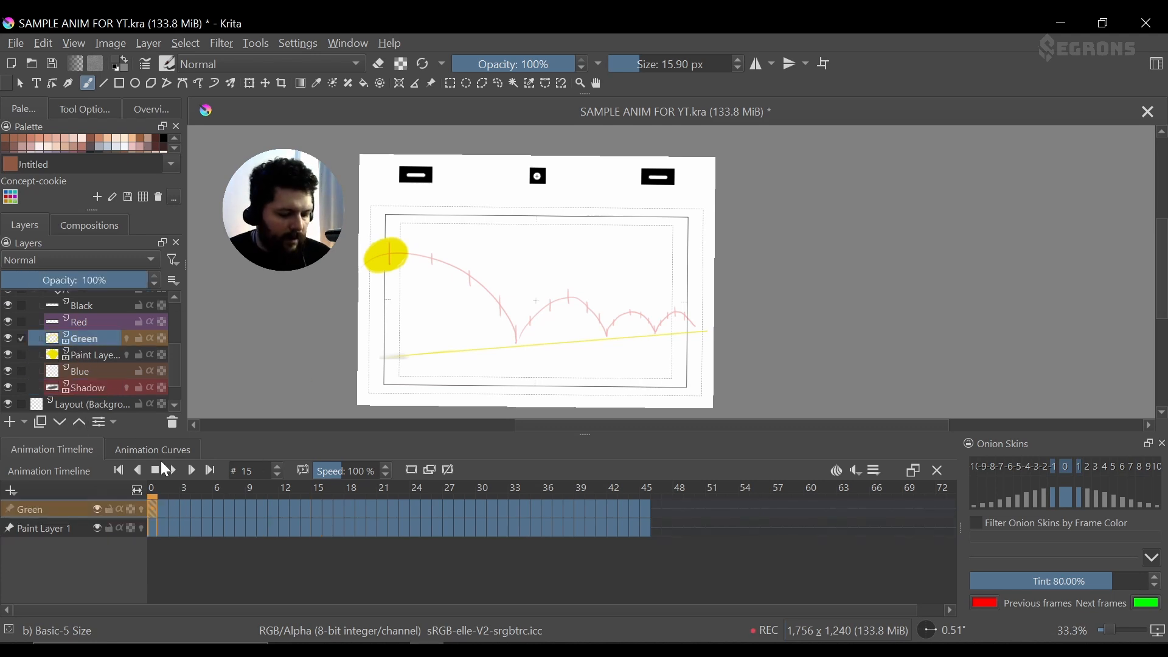
{"action": "left_click", "coordinate": [175, 473]}
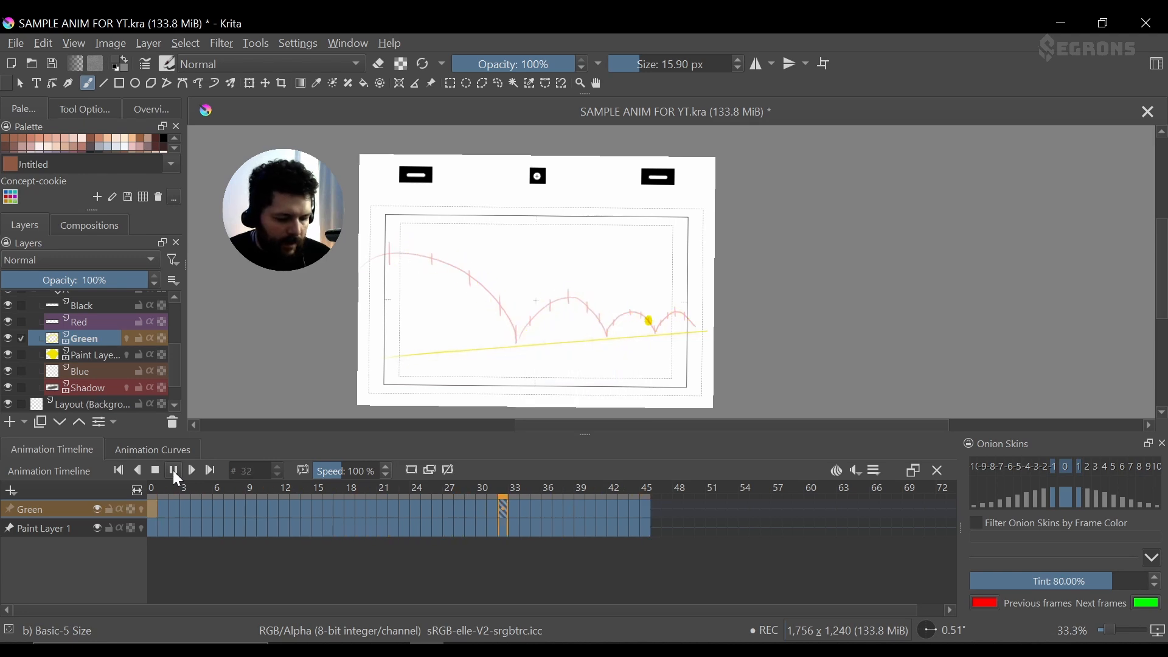
{"action": "left_click", "coordinate": [175, 474]}
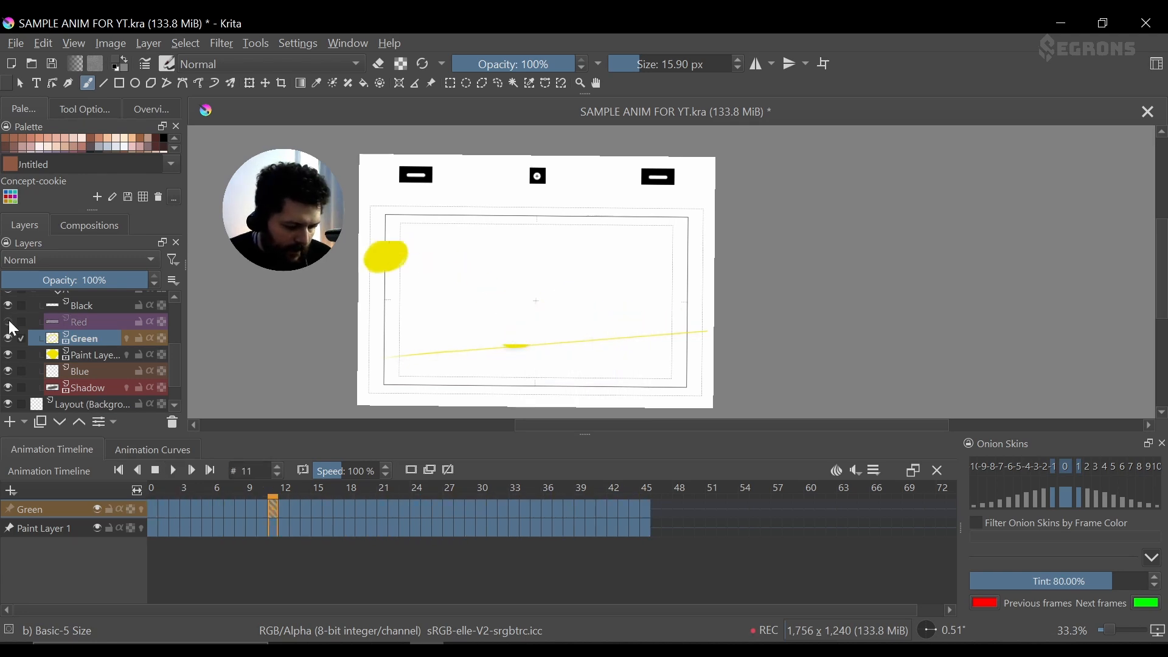
{"action": "left_click", "coordinate": [9, 322]}
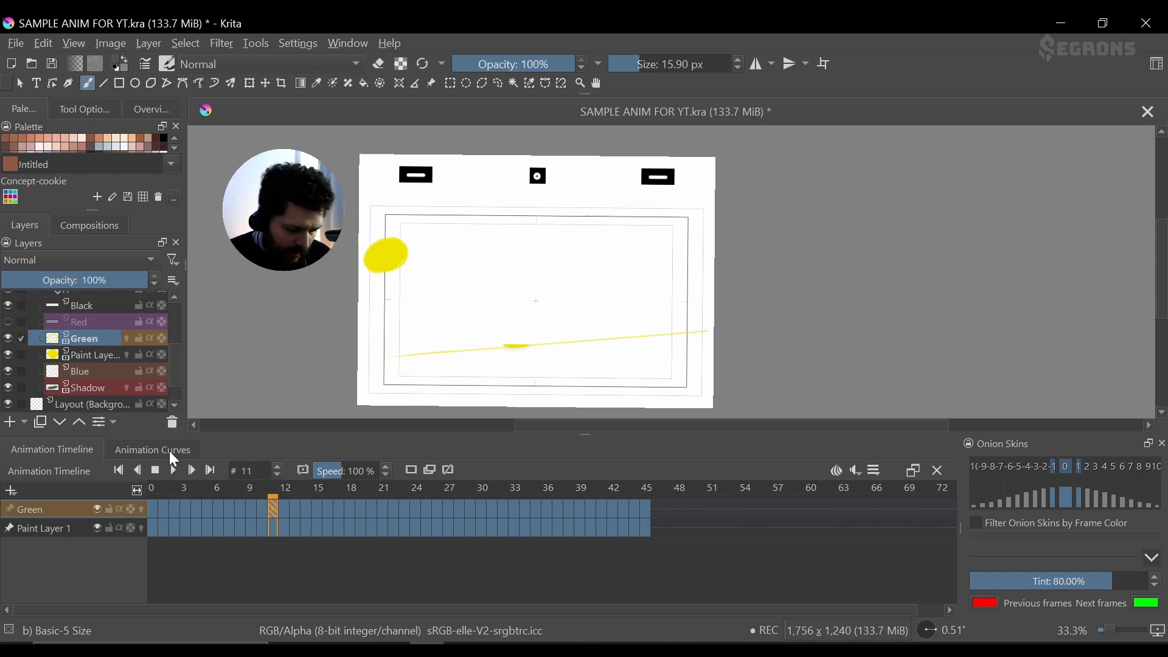
{"action": "left_click", "coordinate": [8, 306]}
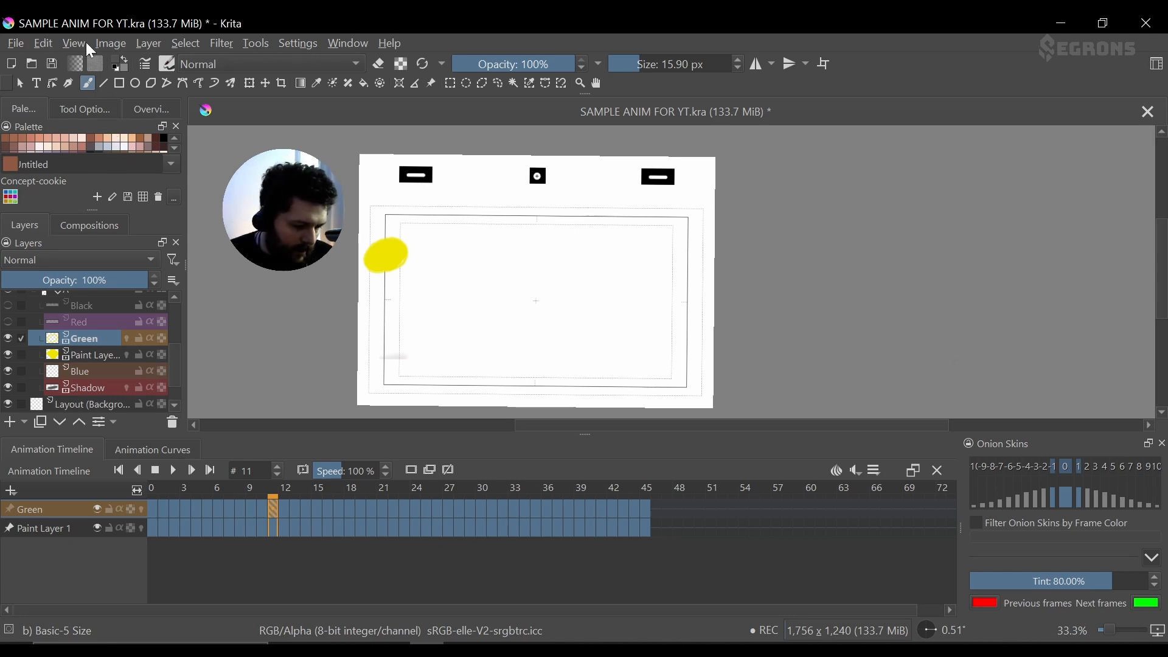
- Open the Render Animation settings, enable export as an image sequence, and view the PNG export options without changing them
{"action": "left_click", "coordinate": [16, 45]}
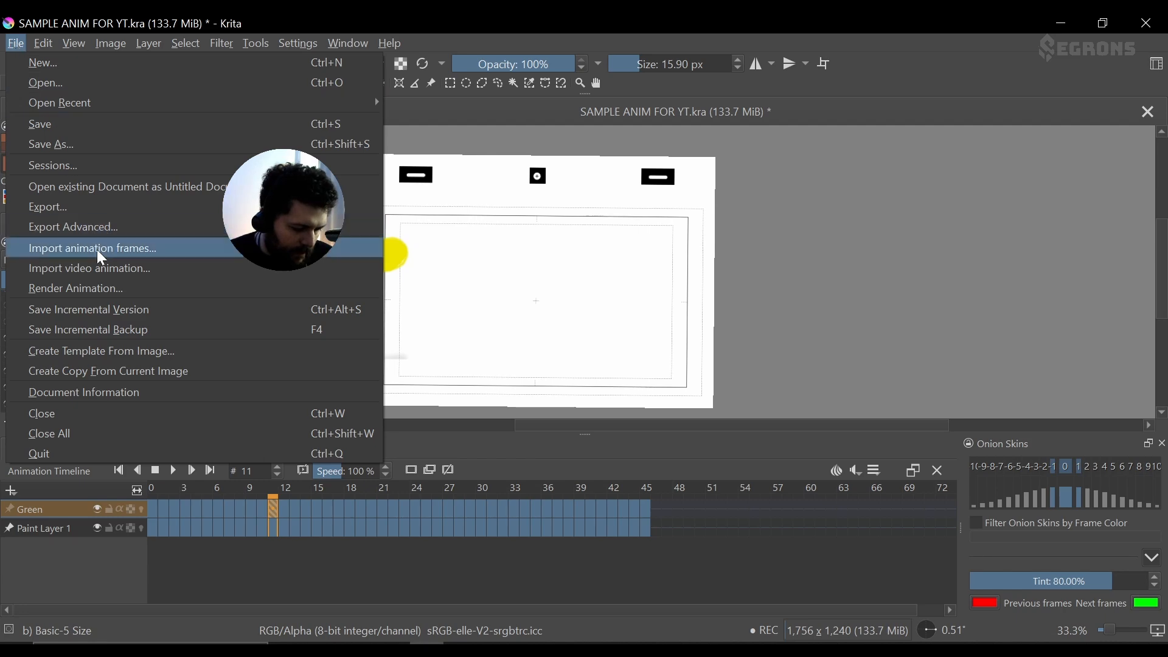
{"action": "left_click", "coordinate": [99, 289]}
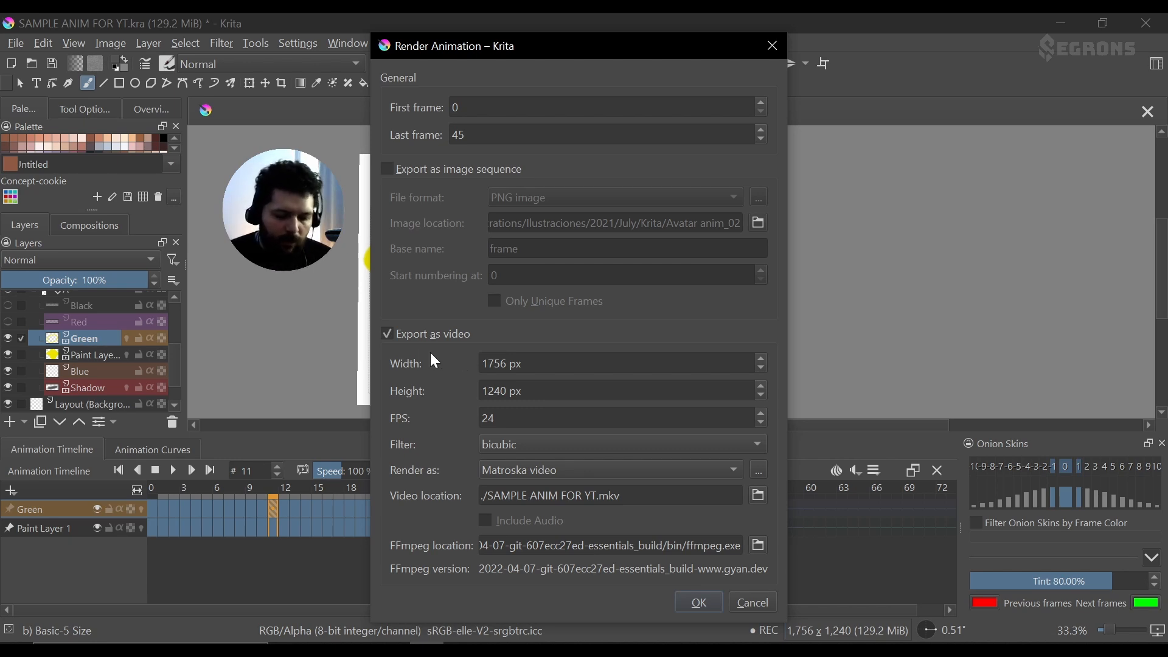
{"action": "left_click", "coordinate": [393, 164]}
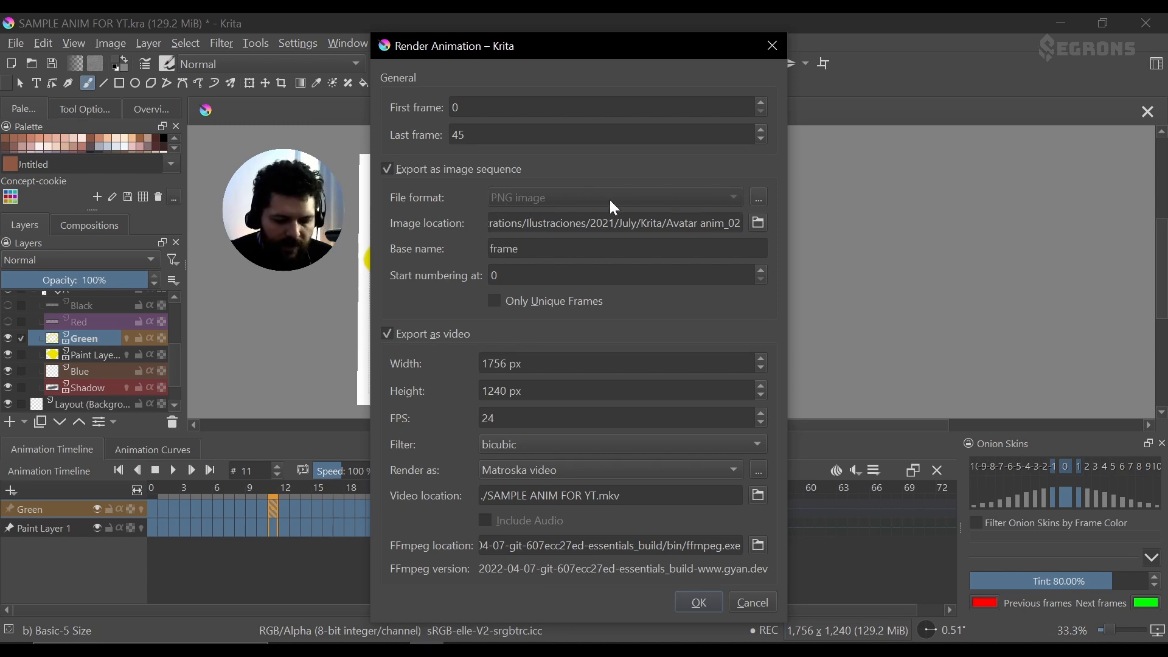
{"action": "left_click", "coordinate": [761, 198]}
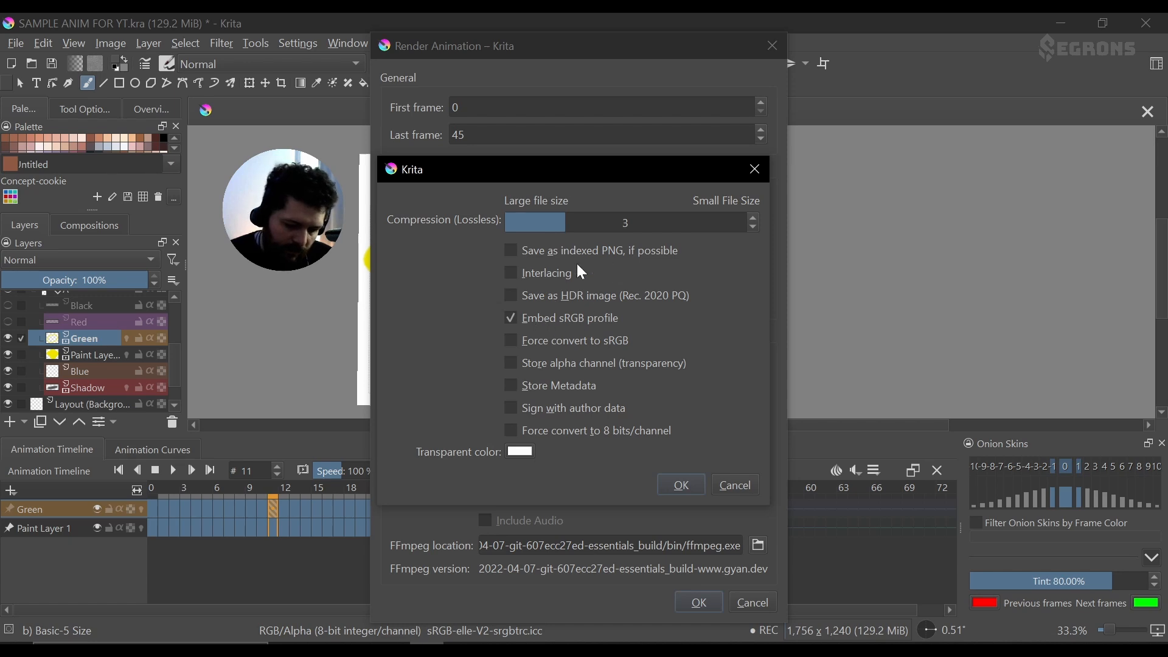
{"action": "left_click", "coordinate": [757, 169]}
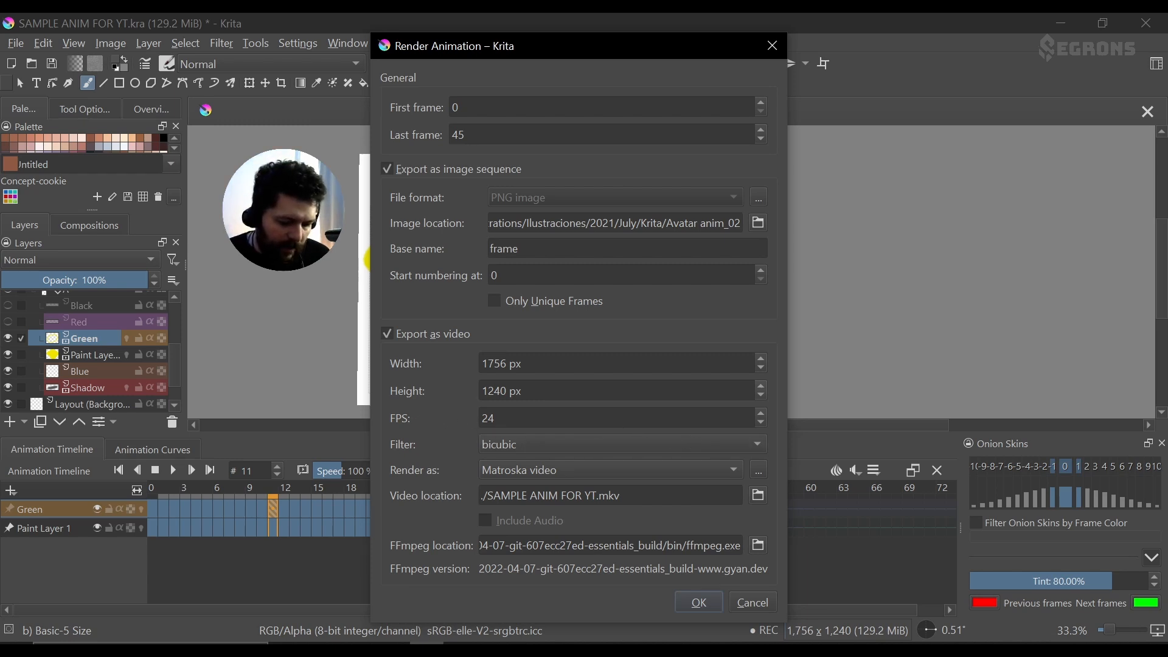
- Look over the scaling filter choices, set the video render format to MPEG-4 video, and start rendering the animation
{"action": "left_click", "coordinate": [500, 448]}
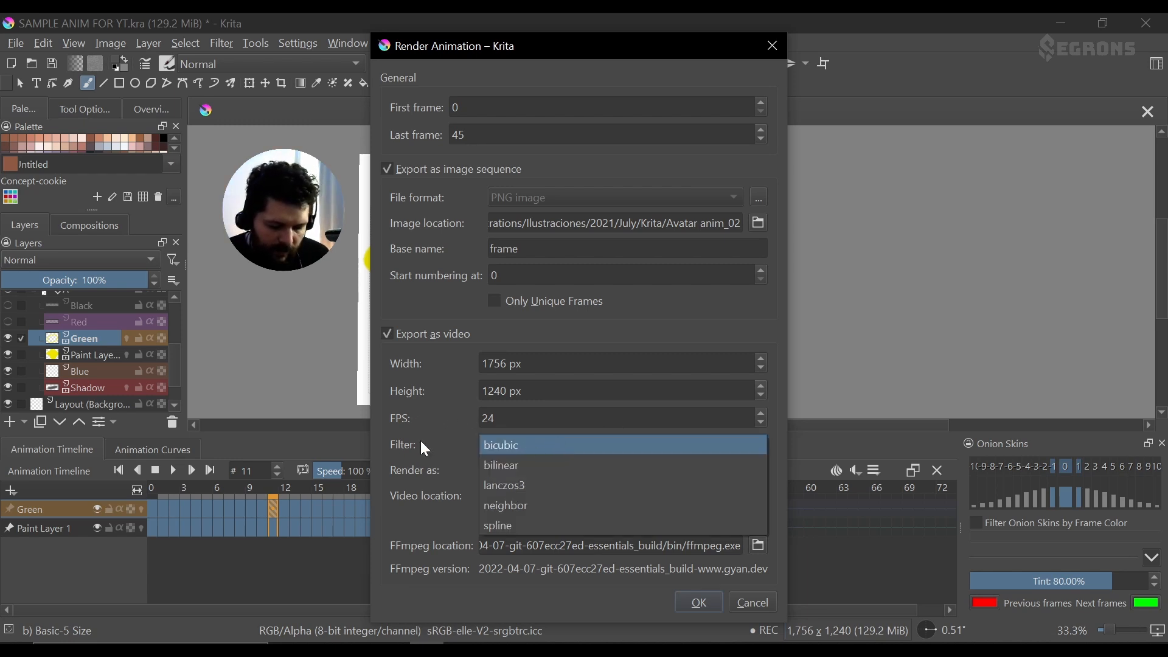
{"action": "left_click", "coordinate": [421, 440]}
{"action": "left_click", "coordinate": [559, 466]}
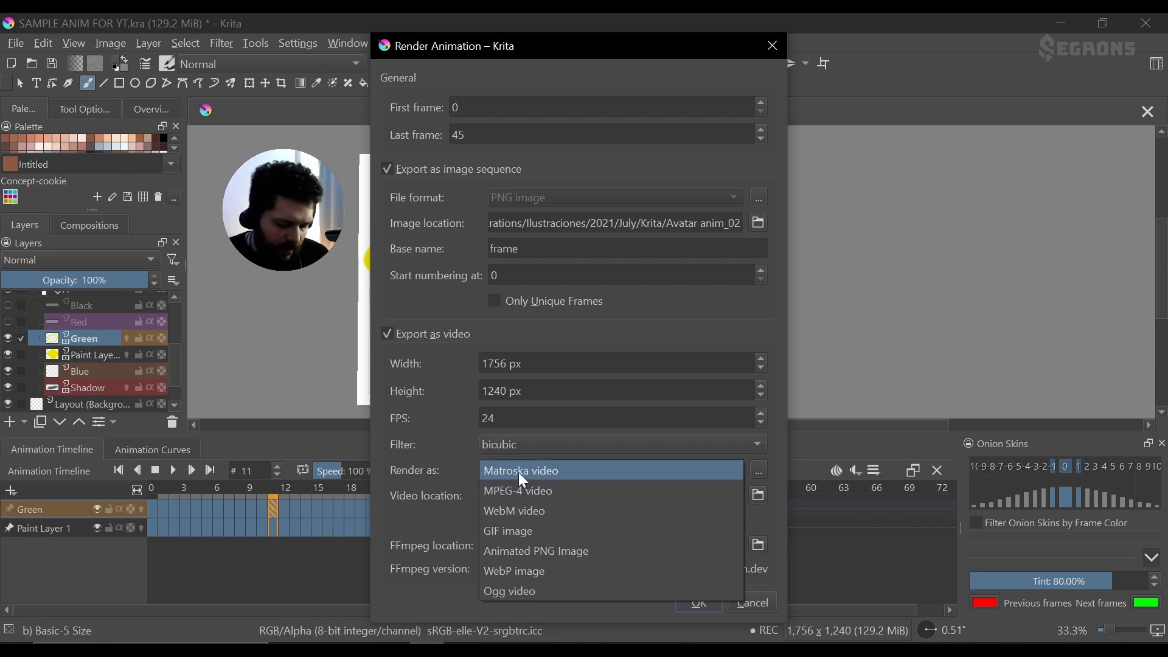
{"action": "left_click", "coordinate": [464, 472]}
{"action": "left_click", "coordinate": [487, 477]}
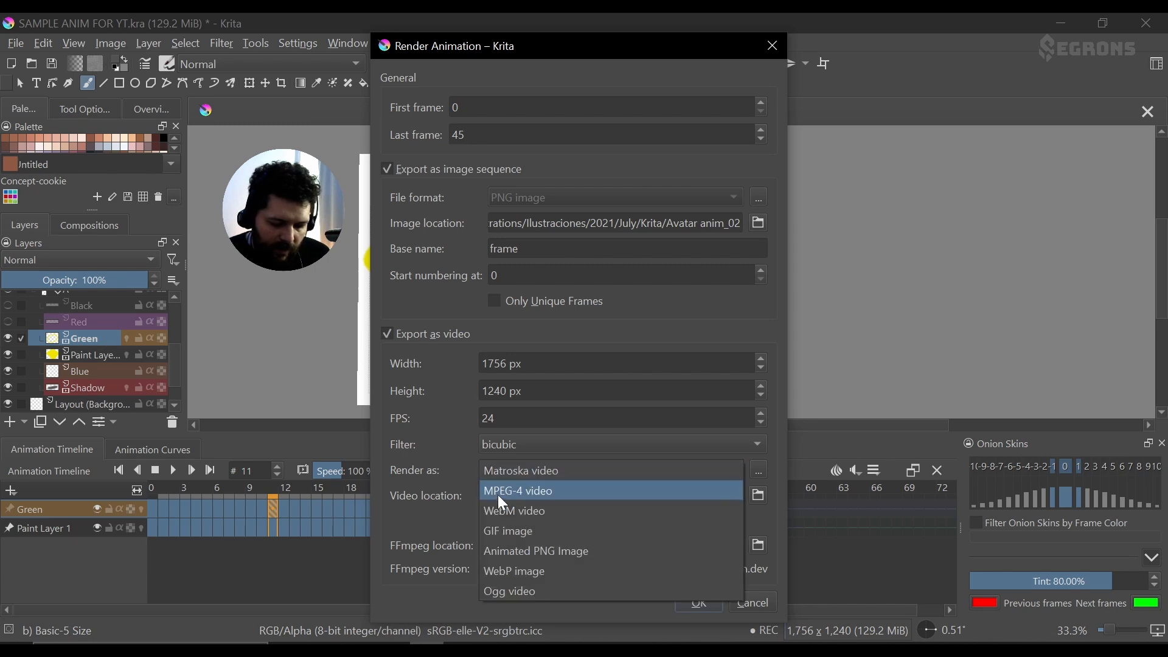
{"action": "left_click", "coordinate": [530, 503]}
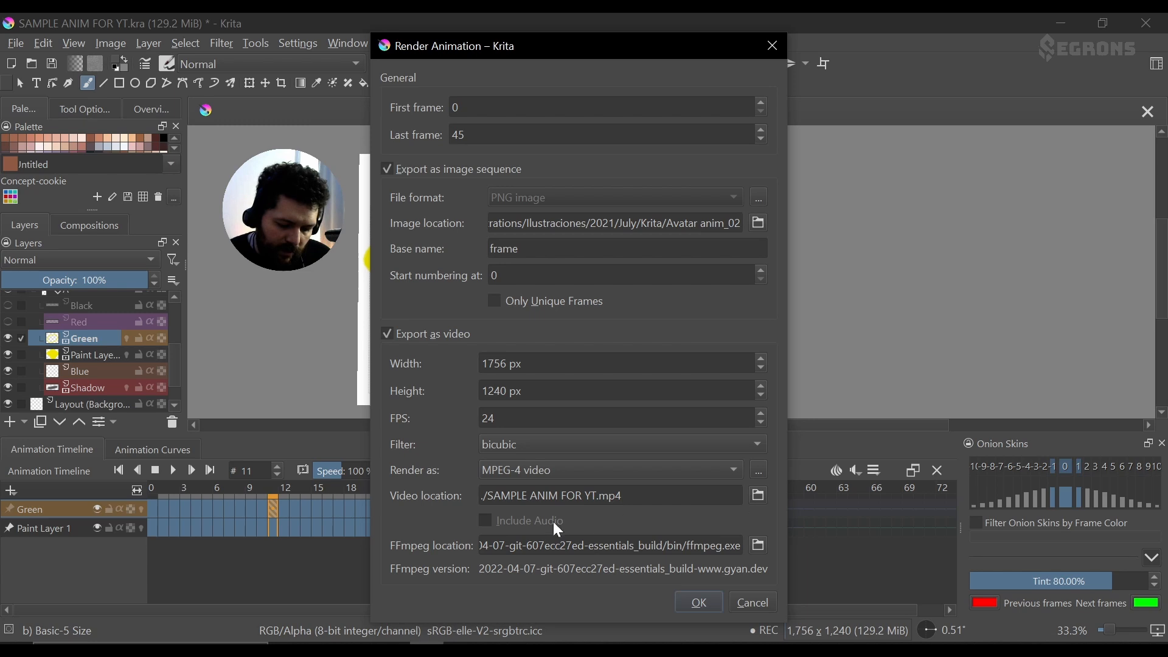
{"action": "left_click", "coordinate": [698, 603]}
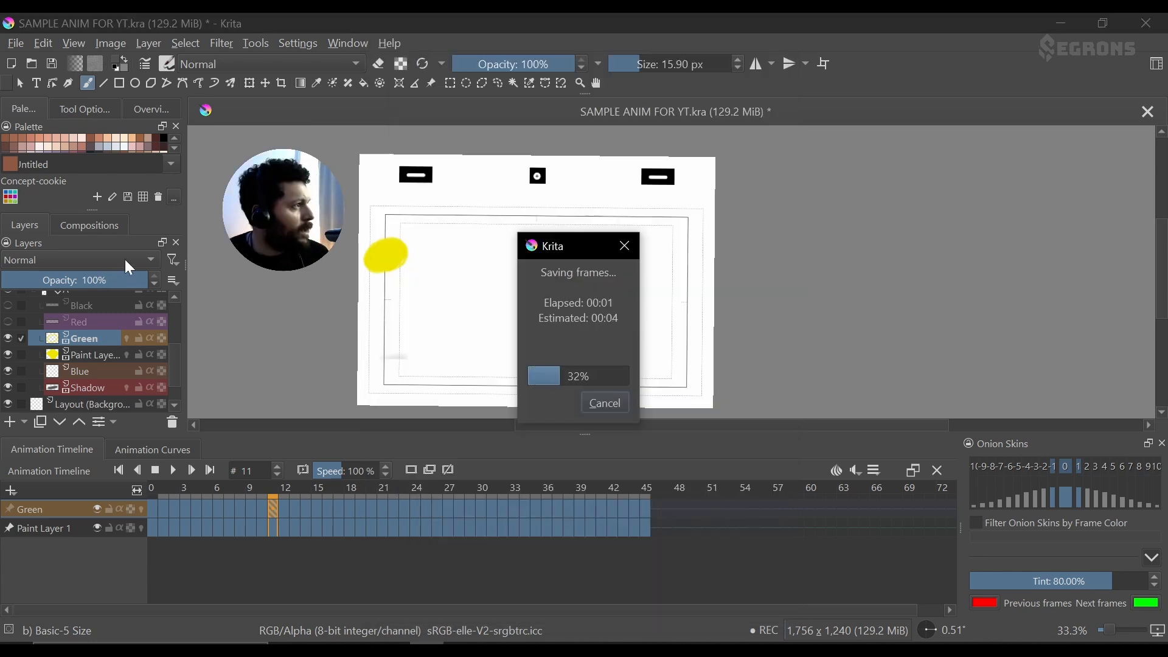